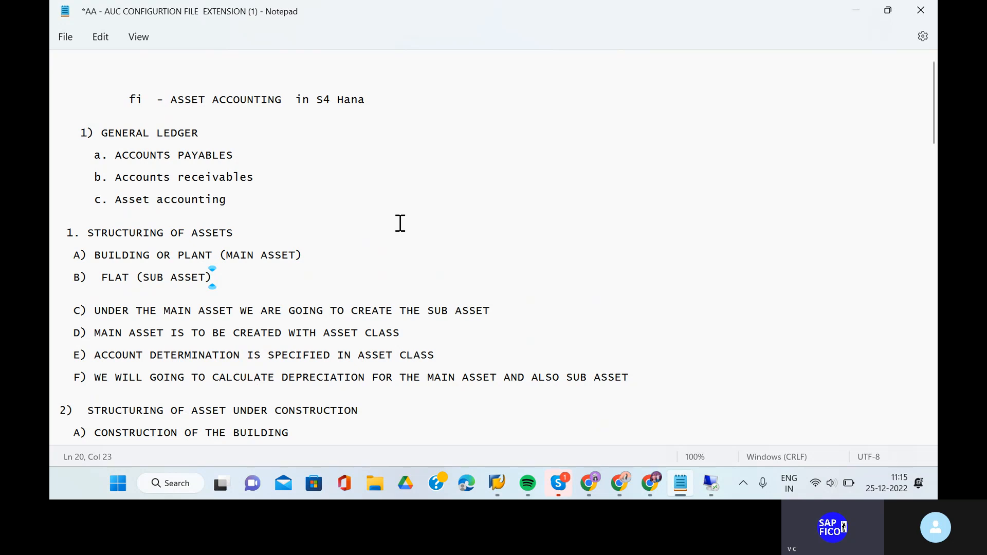
pyautogui.click(845, 478)
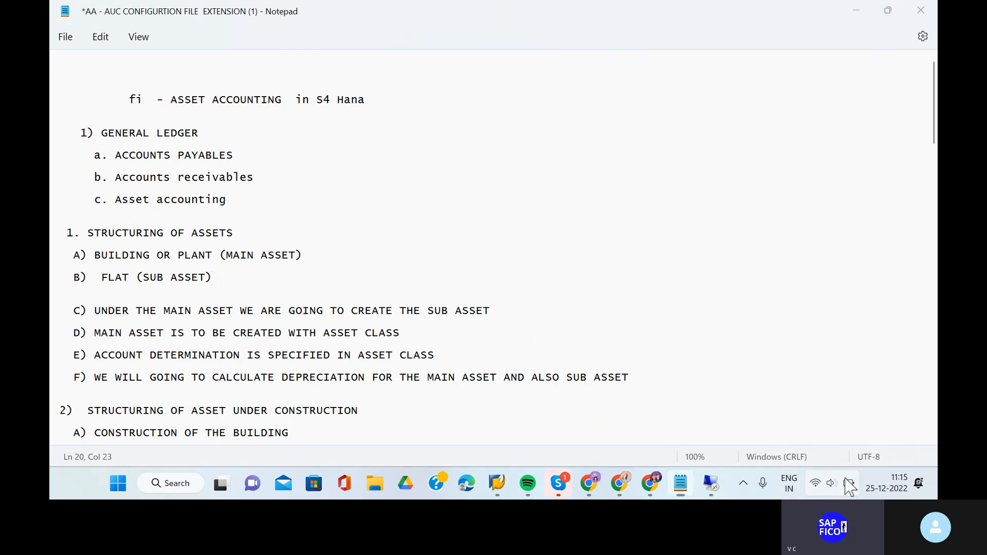
pyautogui.click(849, 487)
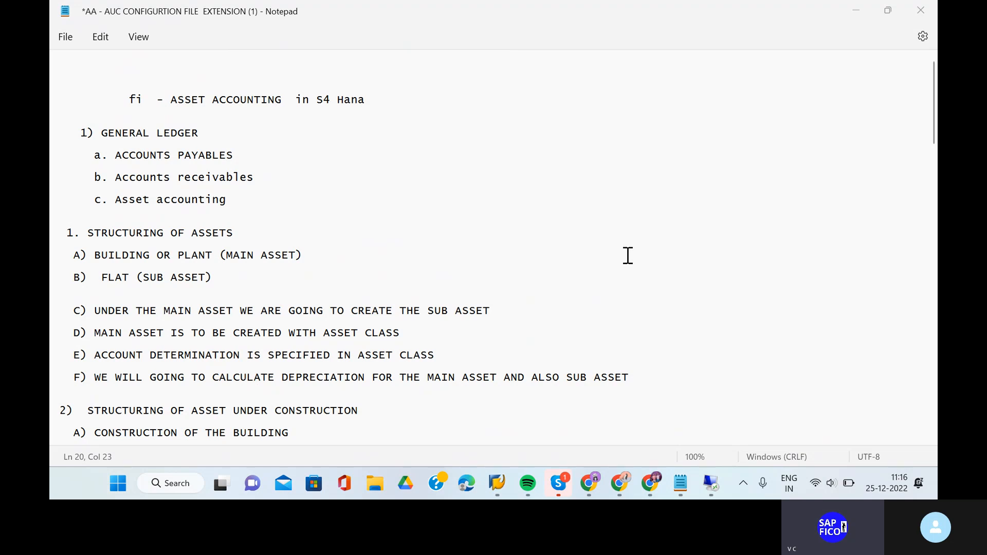
# - Review the asset structuring notes and the list of asset accounting configuration steps with their transaction codes
pyautogui.scroll(-3, 628, 255)
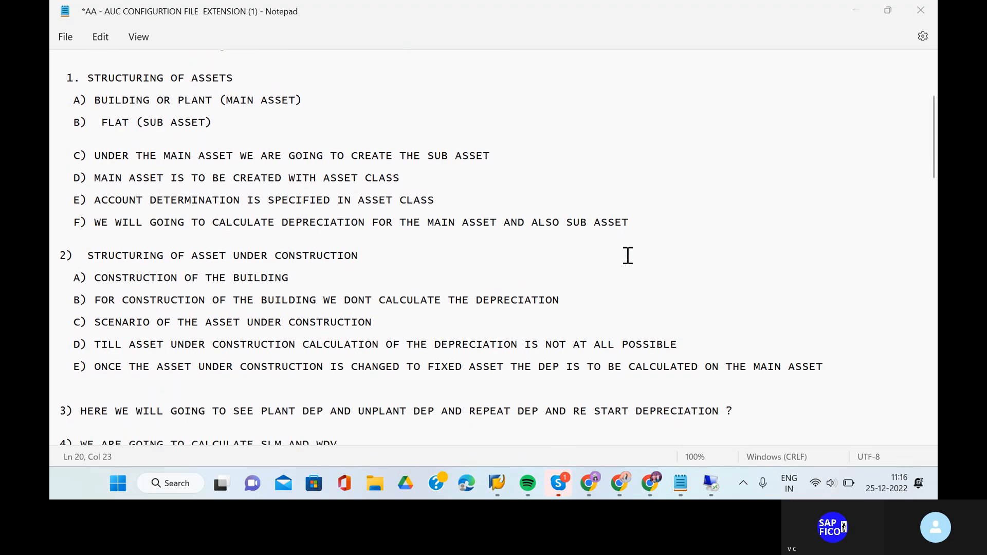
pyautogui.scroll(-1, 628, 255)
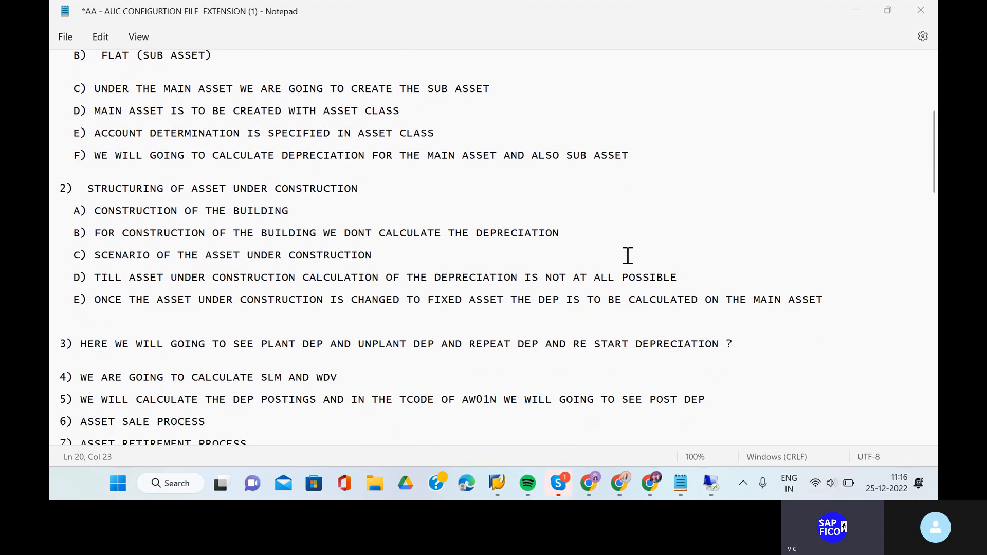
pyautogui.scroll(-10, 628, 256)
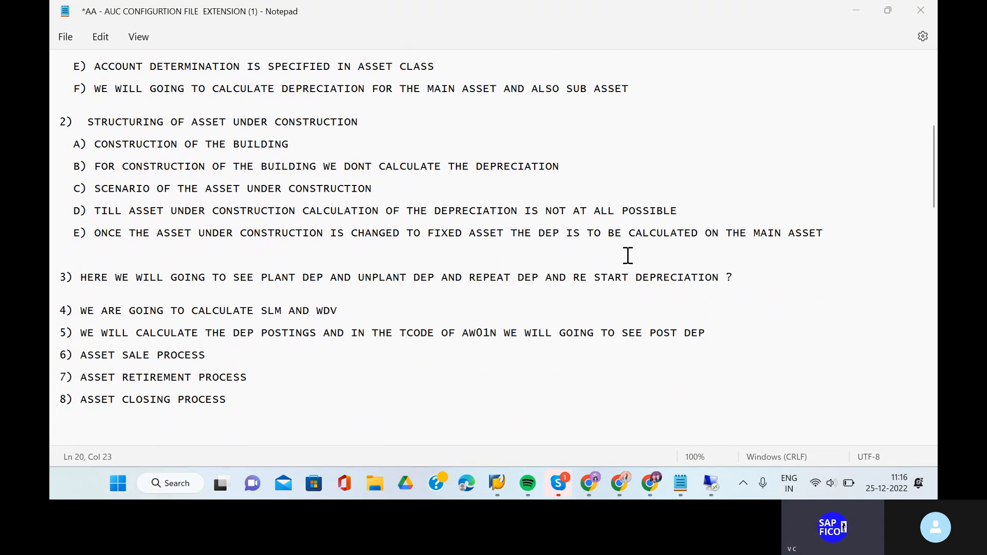
pyautogui.scroll(6, 627, 255)
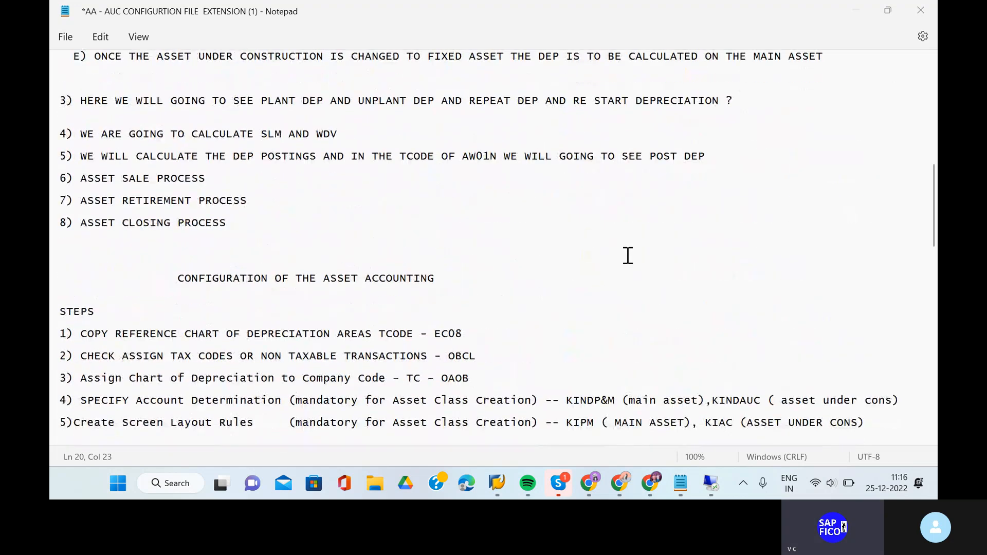
pyautogui.scroll(-3, 628, 256)
pyautogui.scroll(-2, 628, 256)
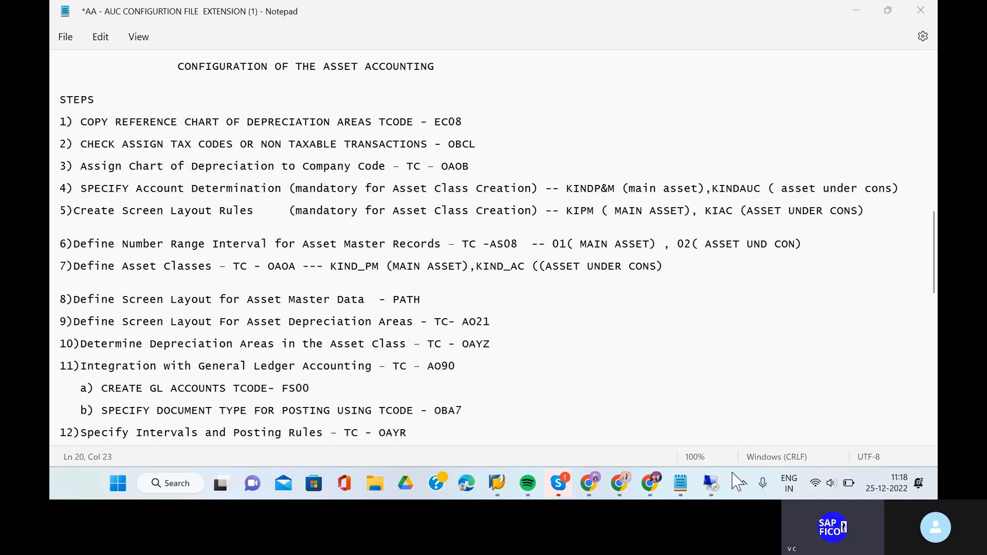
# - Switch to the remote SAP session and open transaction EC08 for the chart of depreciation
pyautogui.click(716, 495)
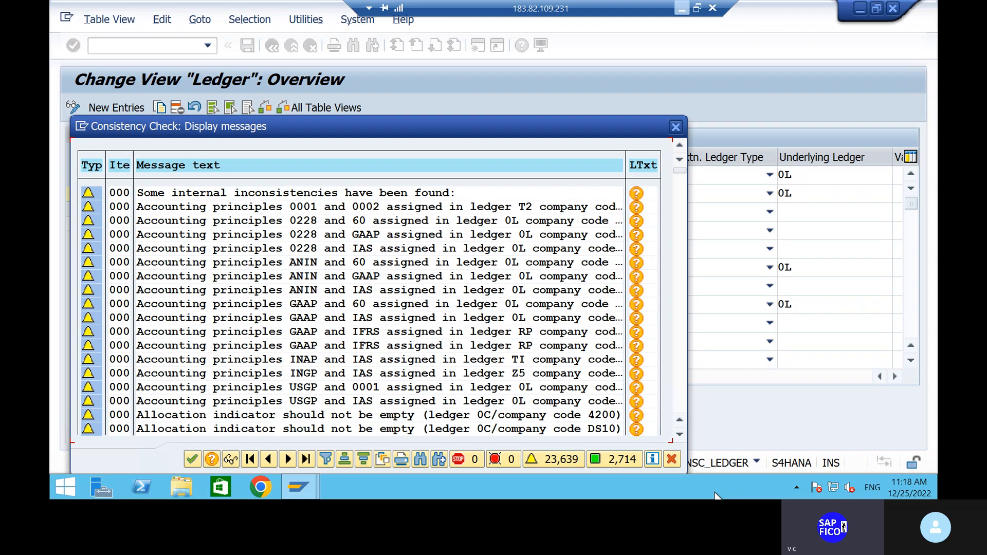
pyautogui.write('ec08')
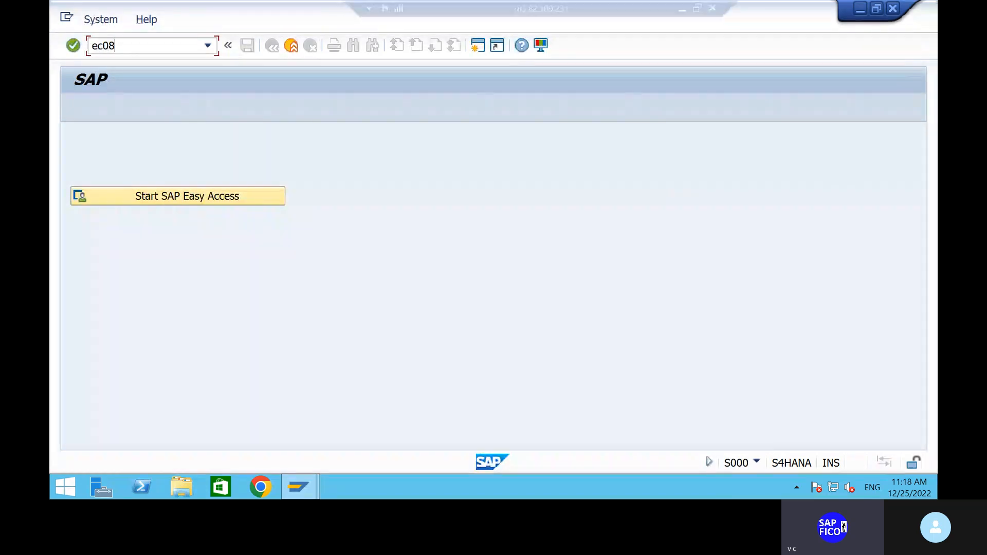
pyautogui.press('Return')
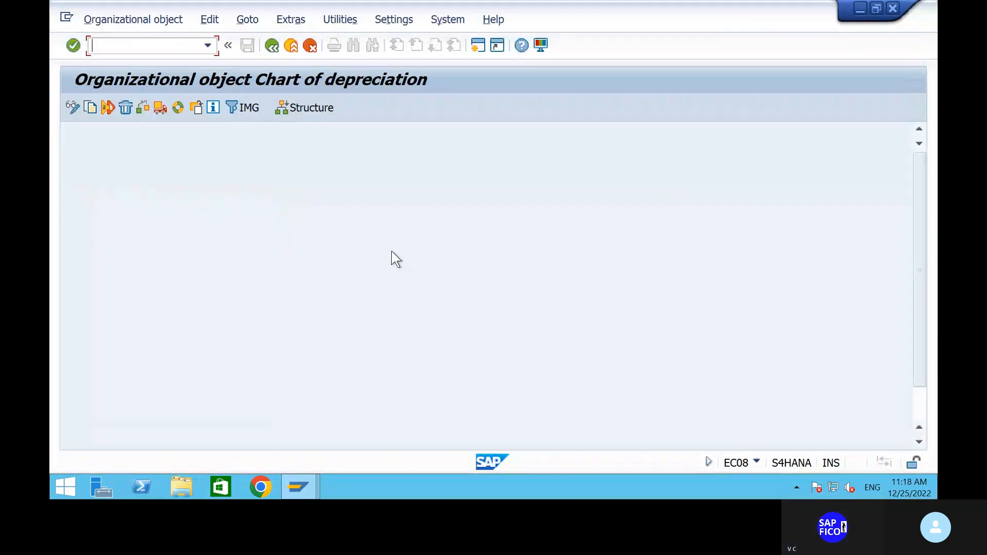
# - Start copying a chart of depreciation and choose the India sample chart 0IN as the source
pyautogui.click(94, 108)
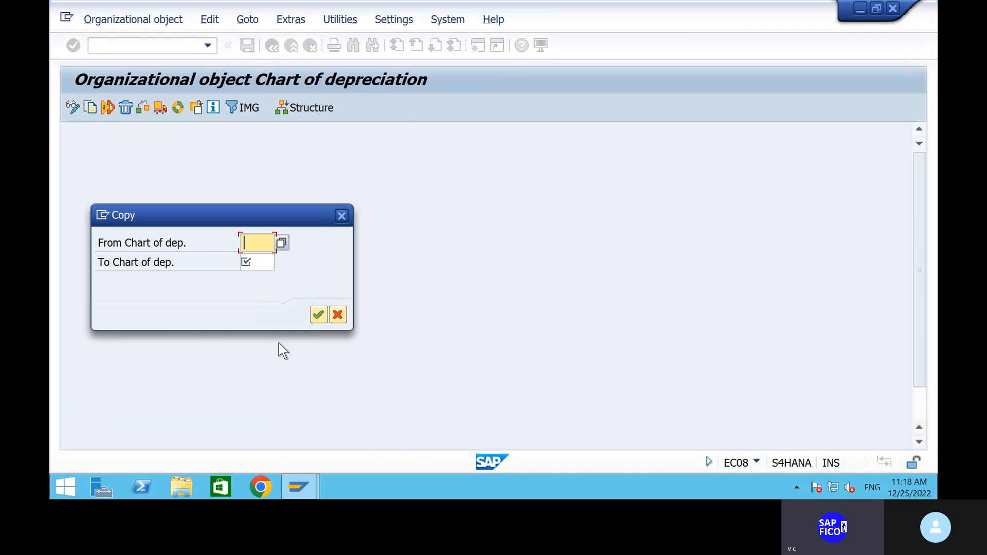
pyautogui.click(281, 245)
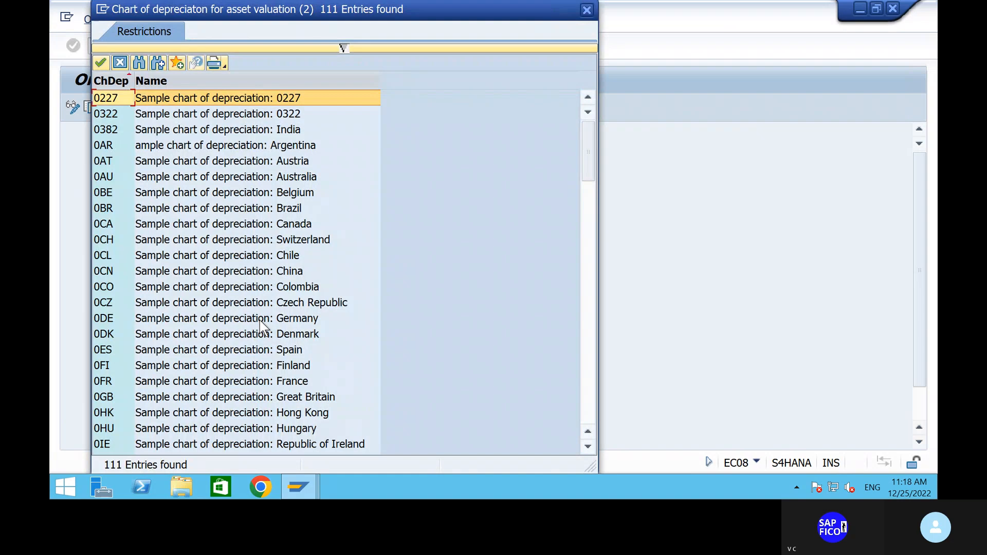
pyautogui.scroll(-7, 260, 321)
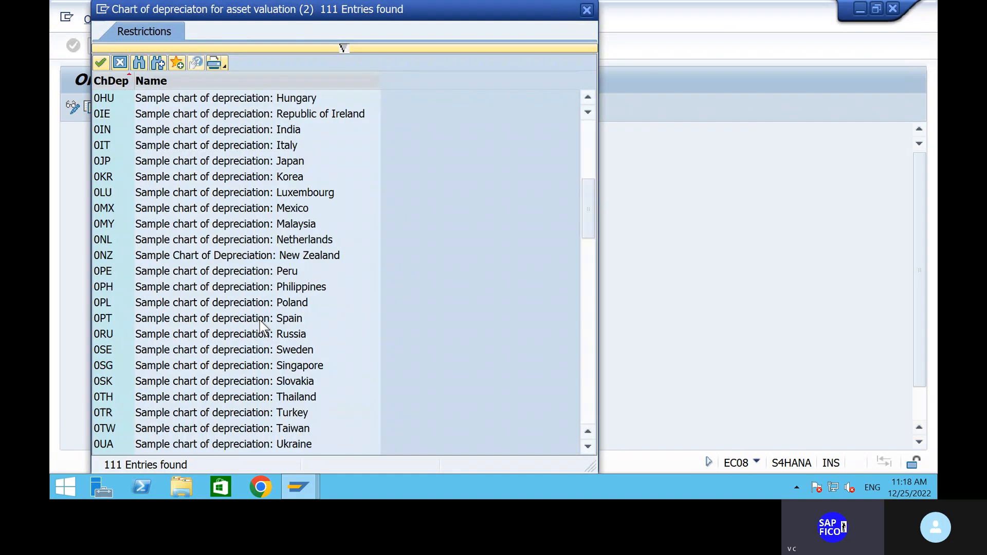
pyautogui.click(178, 132)
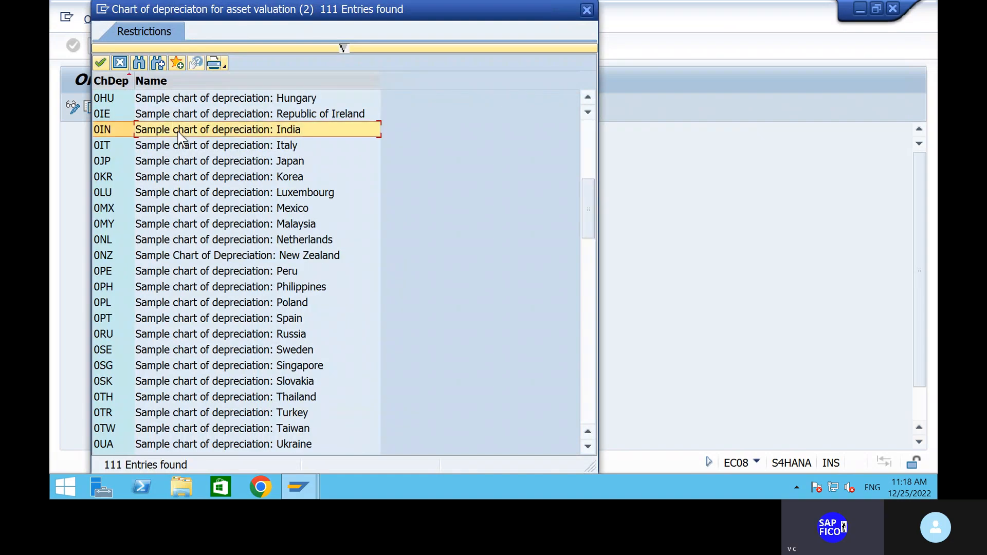
pyautogui.click(101, 62)
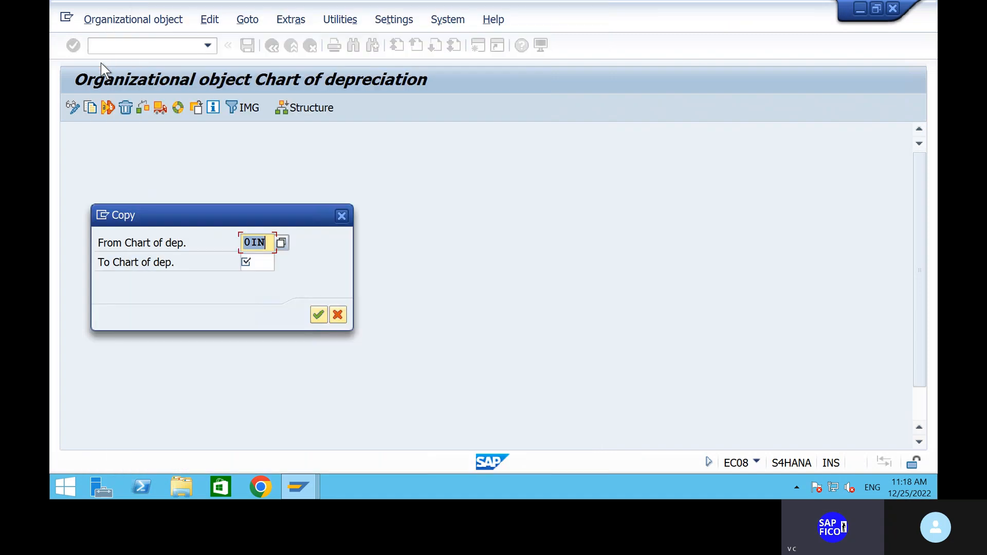
# - Set the target chart of depreciation to S4CD and confirm the copy
pyautogui.click(262, 258)
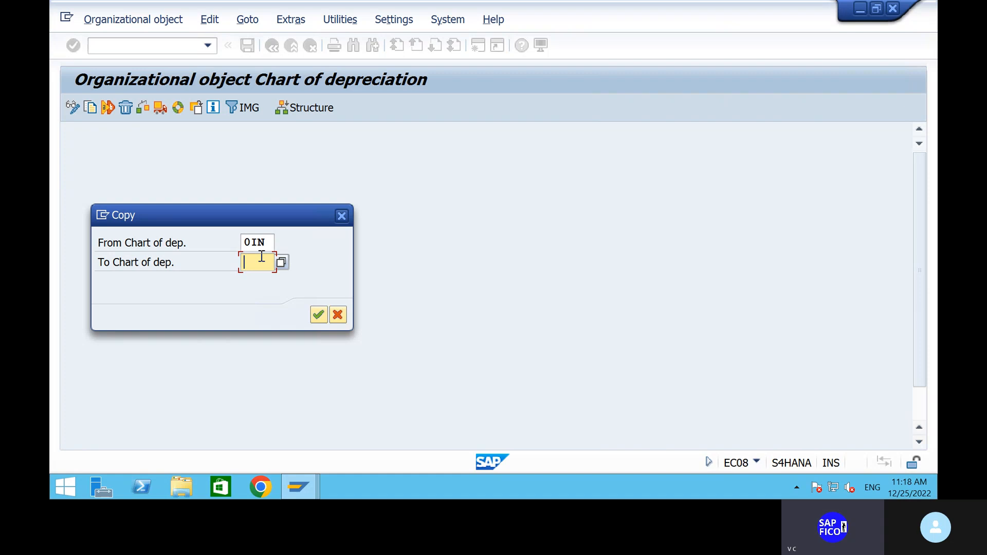
pyautogui.write('P')
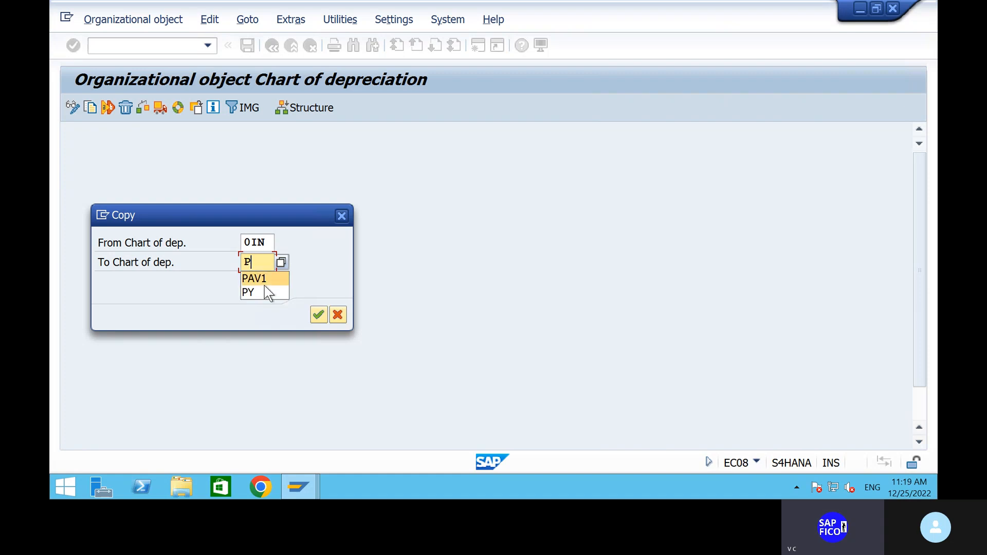
pyautogui.click(263, 280)
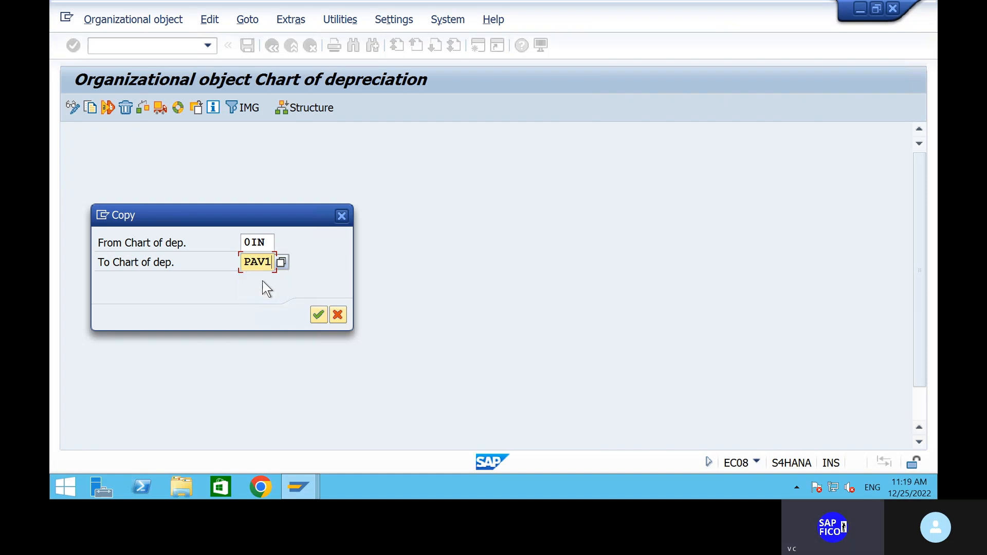
pyautogui.press('BackSpace')
pyautogui.press('BackSpace')
pyautogui.press('BackSpace')
pyautogui.press('BackSpace')
pyautogui.write('S4CD')
pyautogui.click(319, 315)
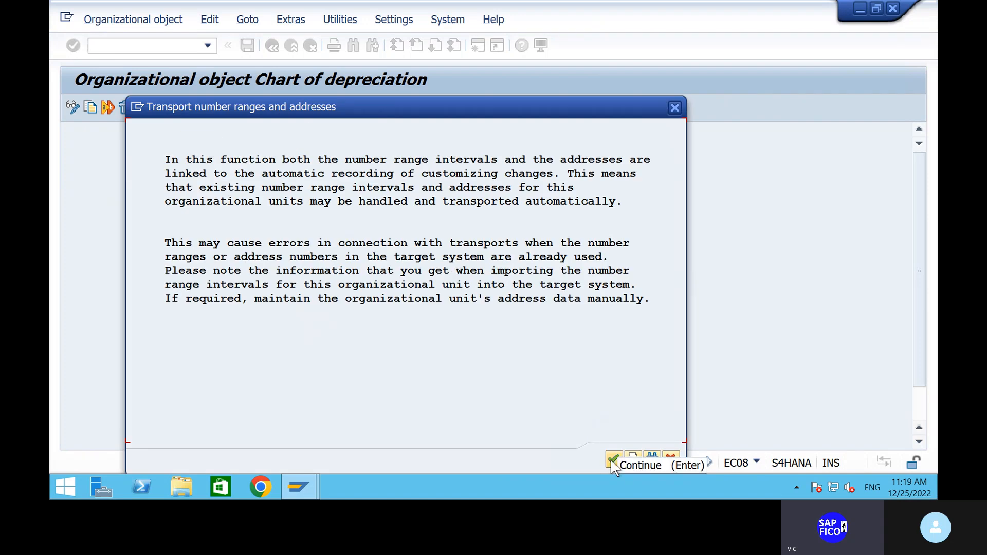
# - Agree to transport the number ranges and record the copy in customizing request S4HK903880
pyautogui.click(612, 460)
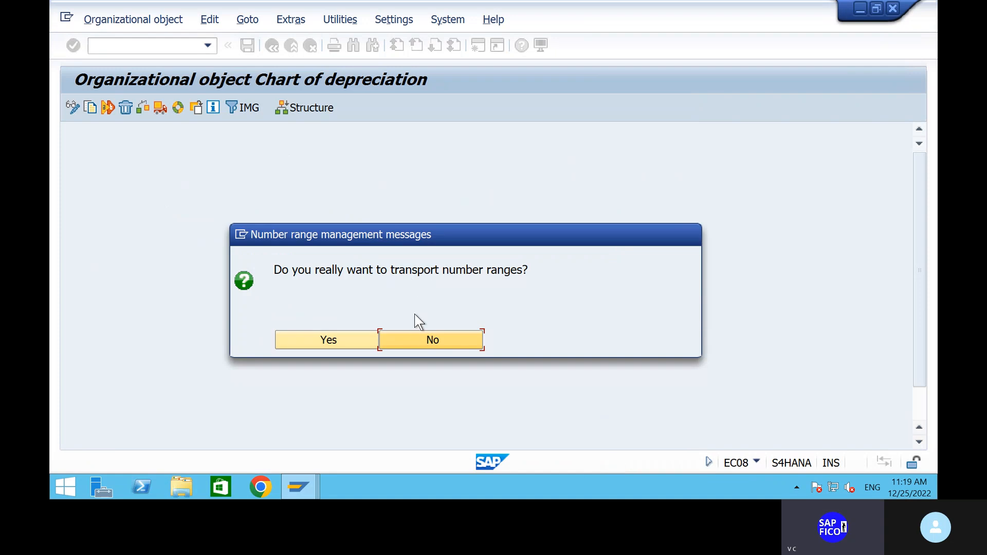
pyautogui.click(338, 345)
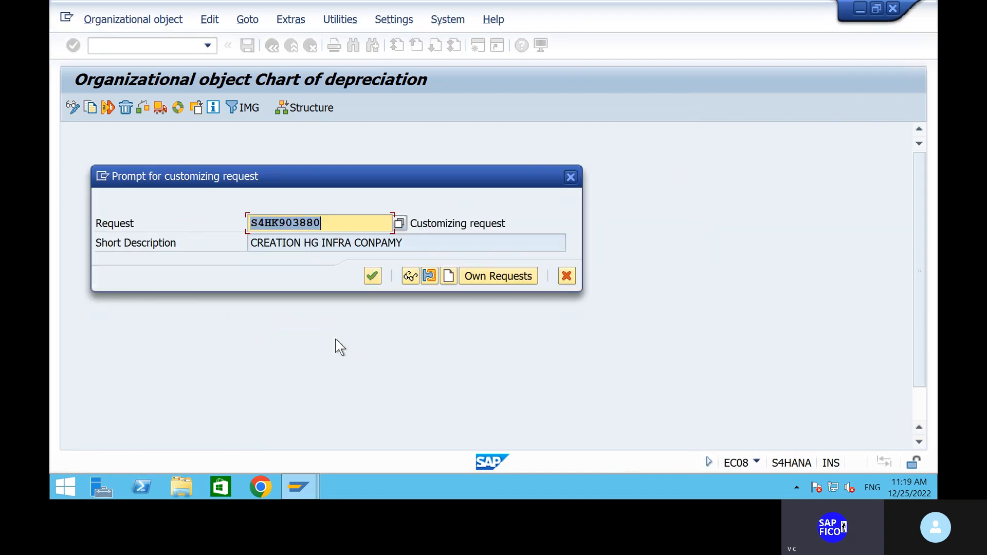
pyautogui.click(372, 276)
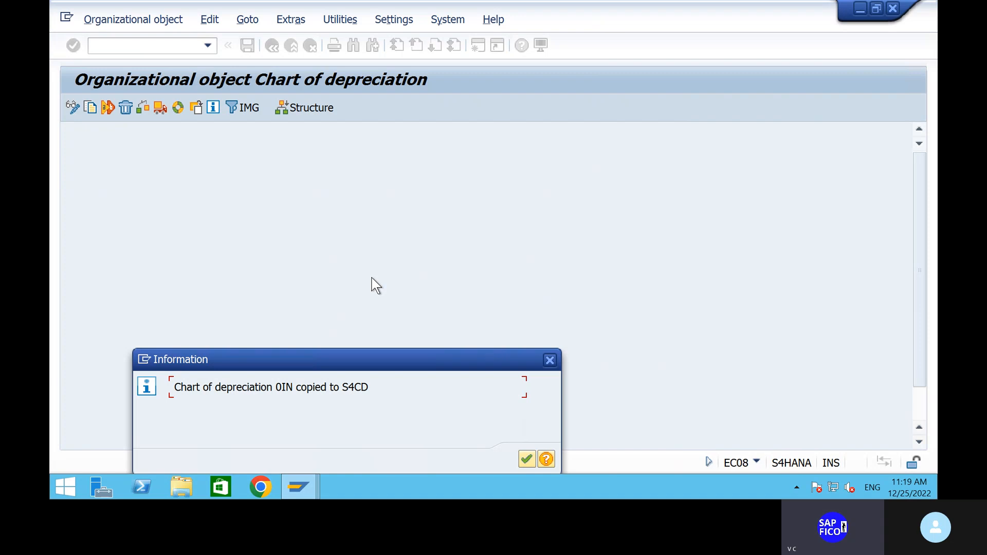
pyautogui.click(523, 458)
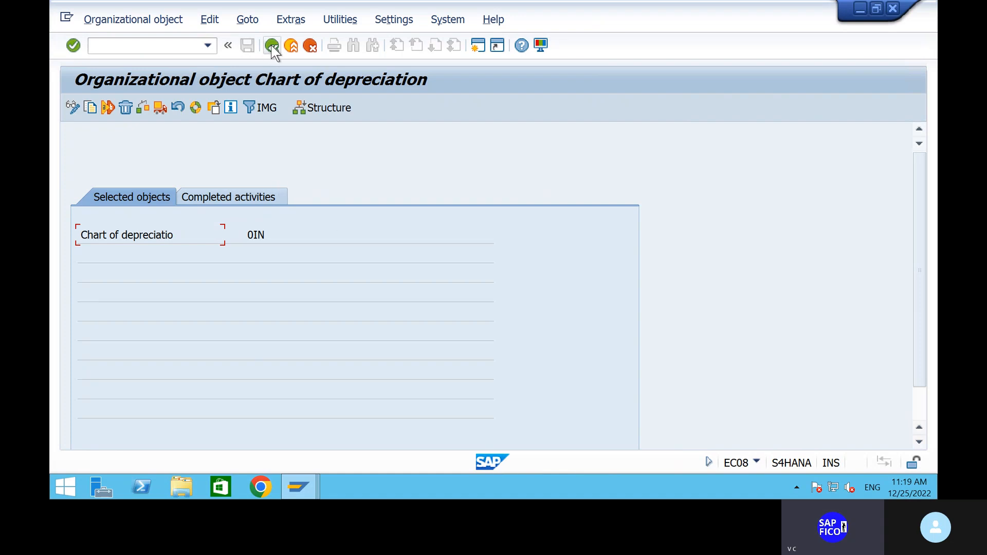
# - Leave EC08 and open the SAP Customizing Implementation Guide through transaction SPRO
pyautogui.click(272, 47)
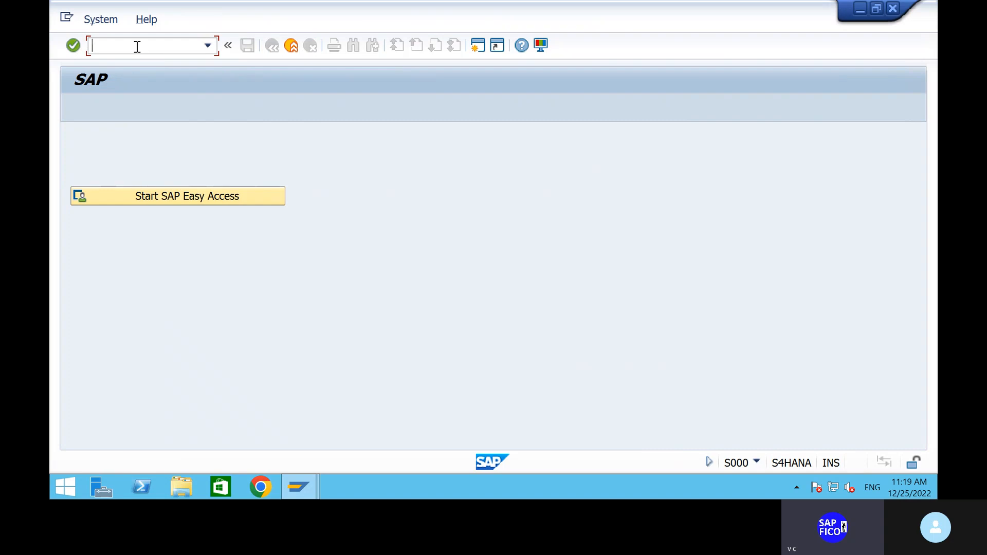
pyautogui.write('SPRO')
pyautogui.press('Return')
pyautogui.click(145, 112)
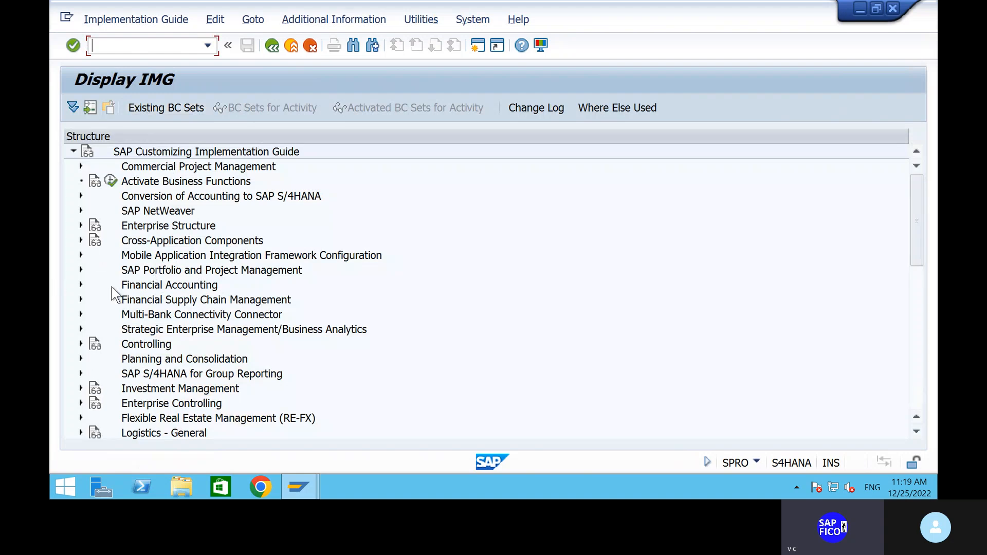
# - Open Copy Reference Chart of Depreciation under Financial Accounting, Asset Accounting, Organizational Structures in the implementation guide
pyautogui.click(81, 285)
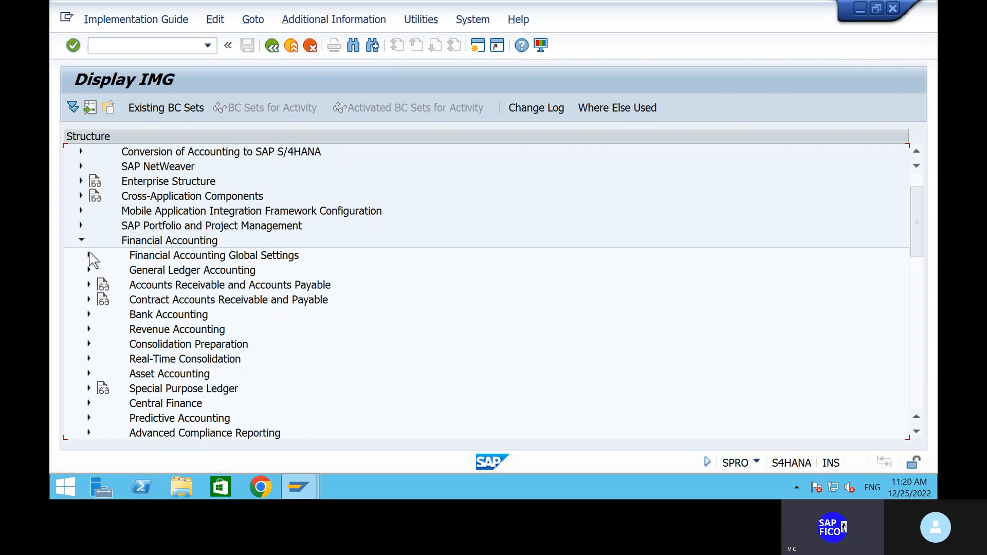
pyautogui.click(87, 372)
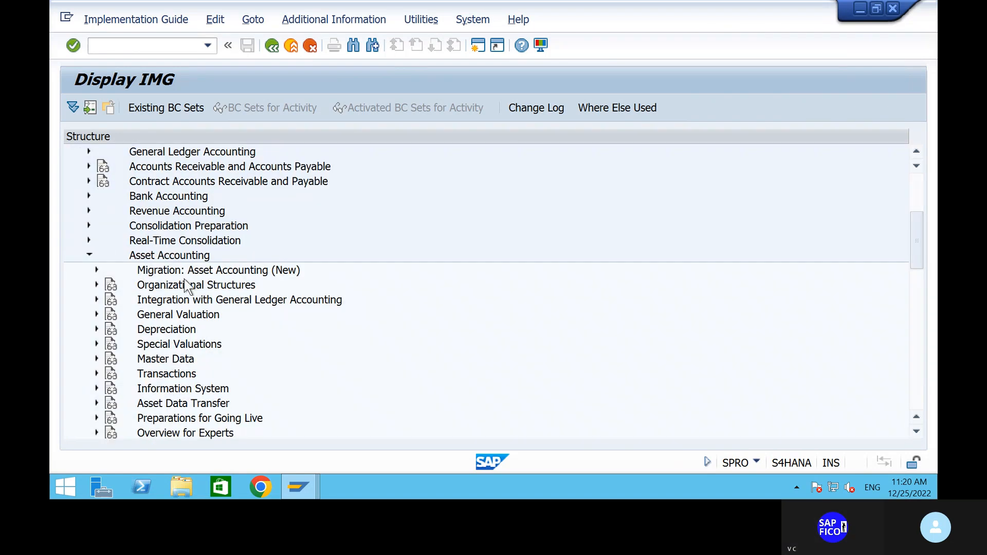
pyautogui.click(97, 285)
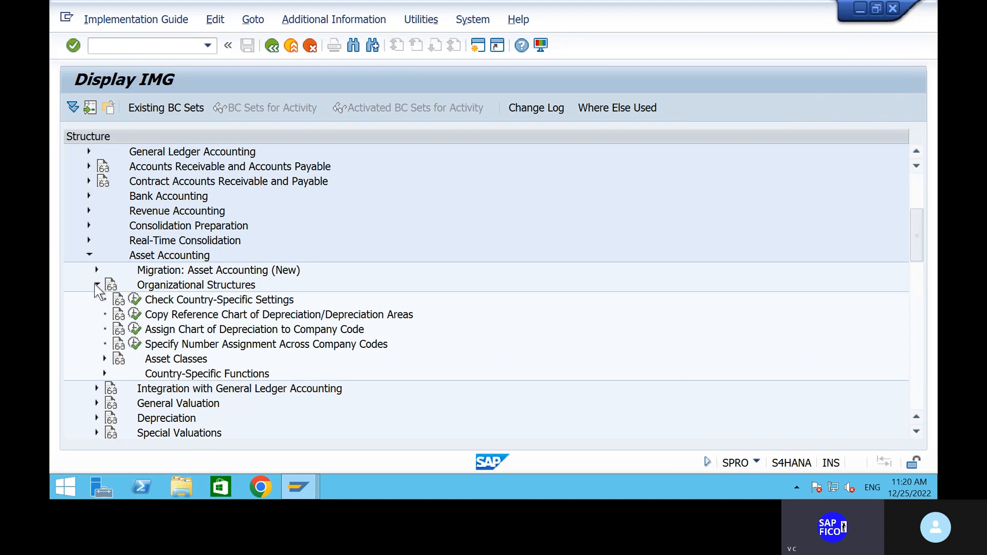
pyautogui.click(135, 314)
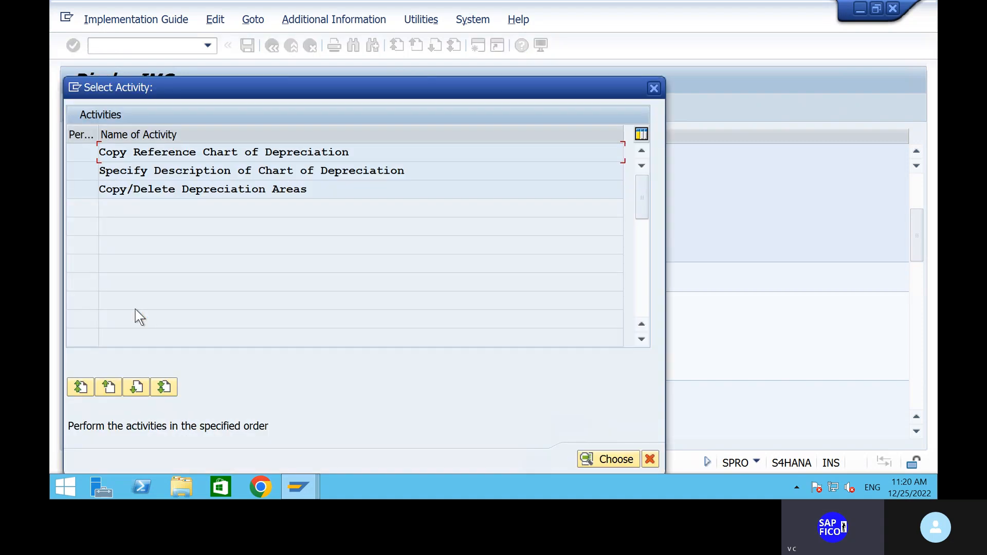
pyautogui.doubleClick(382, 151)
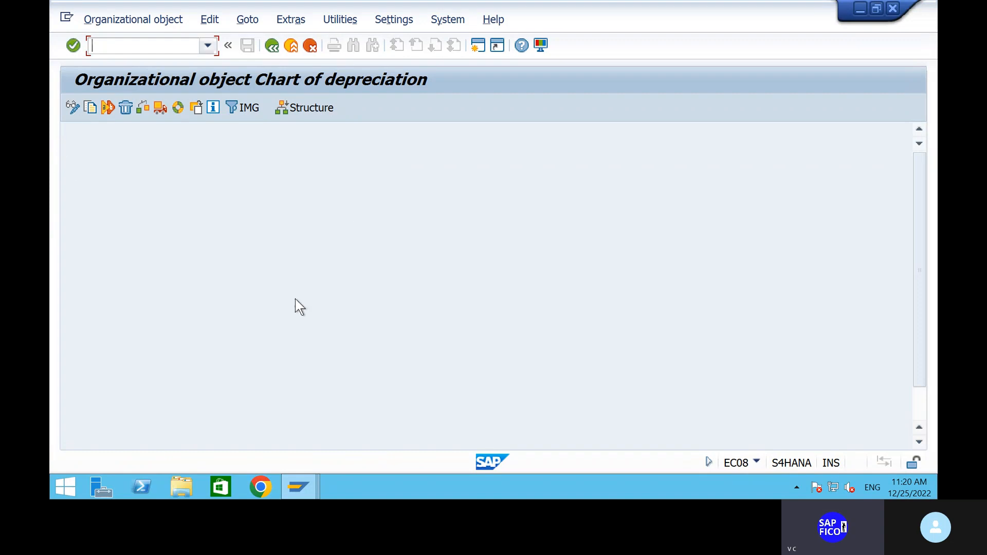
pyautogui.click(91, 109)
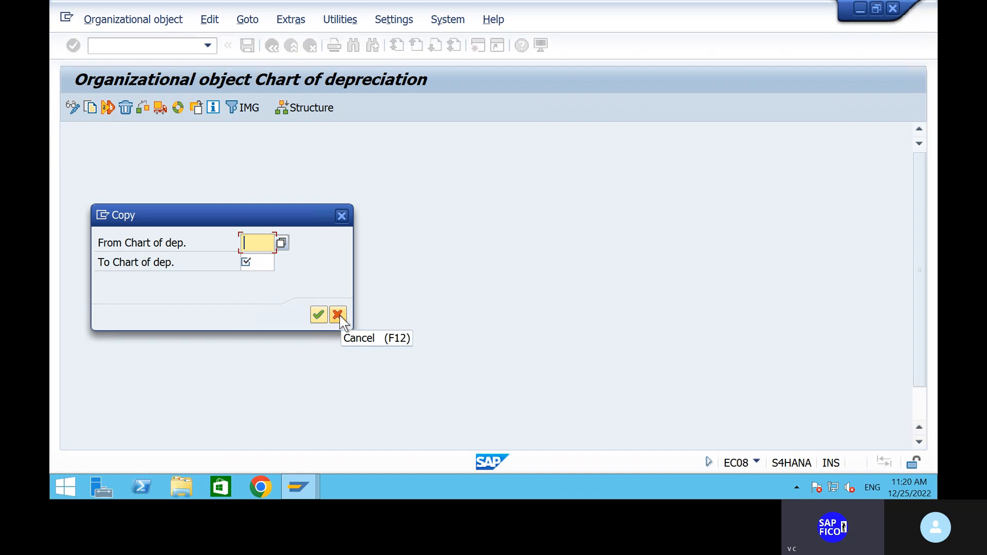
pyautogui.click(338, 315)
pyautogui.write('1IN')
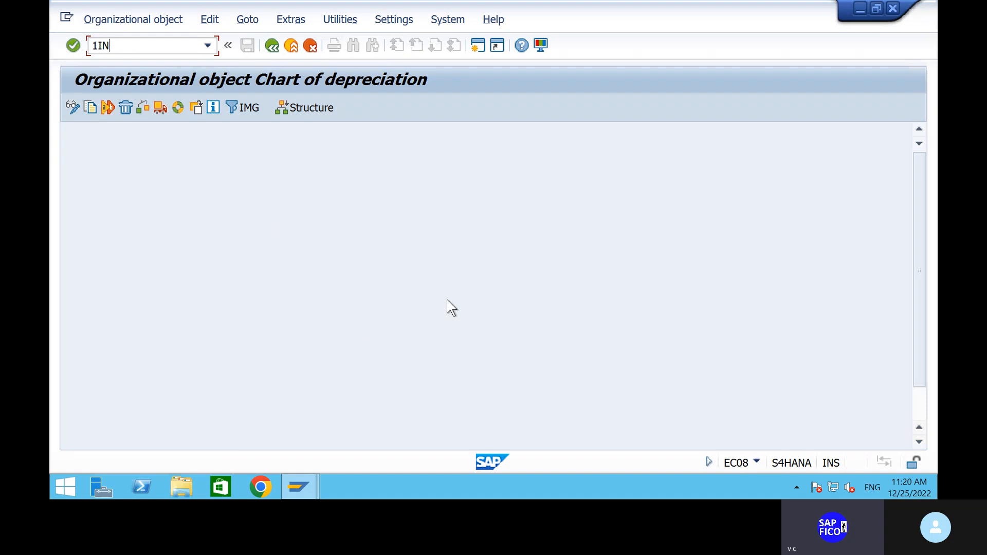
pyautogui.press('BackSpace')
pyautogui.press('BackSpace')
pyautogui.press('BackSpace')
# - Start a chart of depreciation copy with 1IN as the source and CDS4 as the target
pyautogui.click(90, 108)
pyautogui.write('1IN')
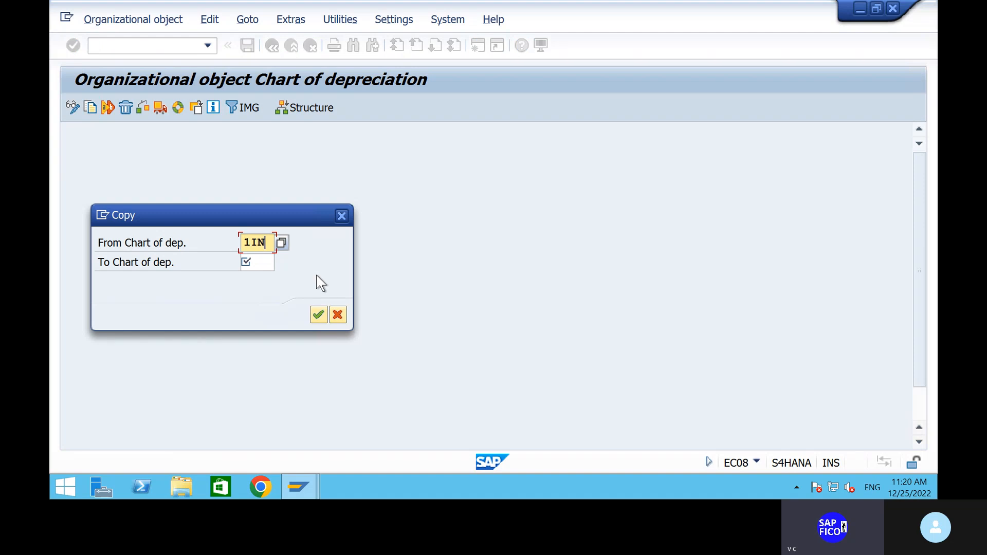
pyautogui.click(254, 265)
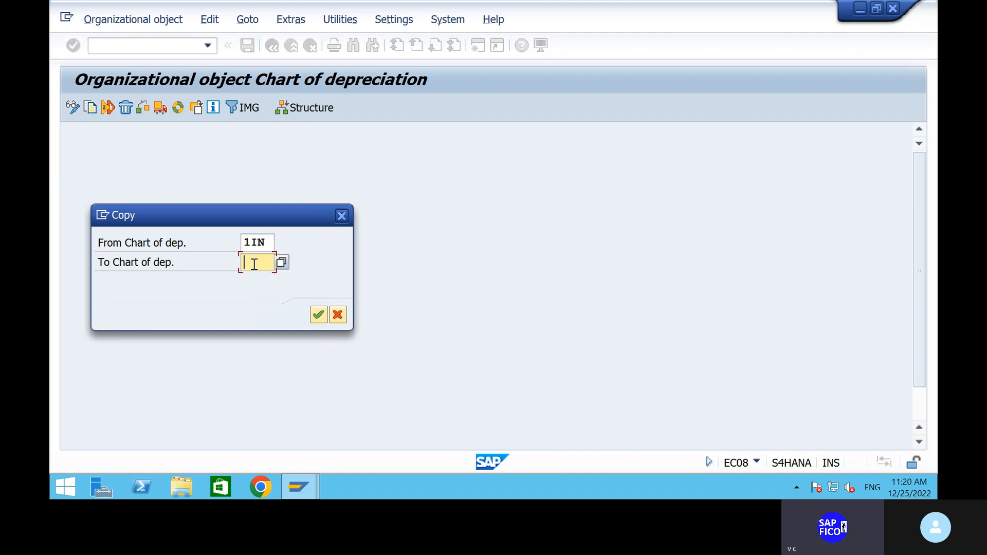
pyautogui.write('S')
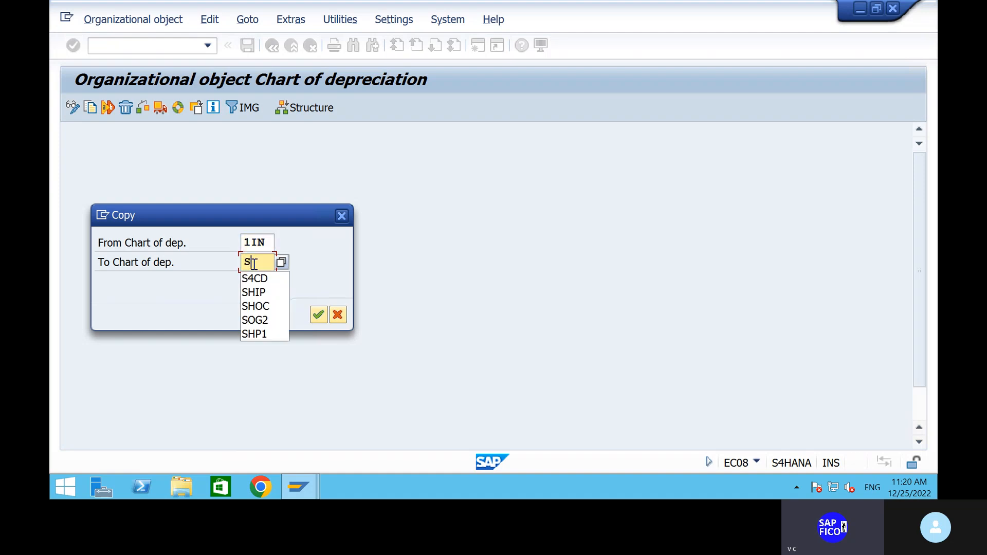
pyautogui.click(262, 281)
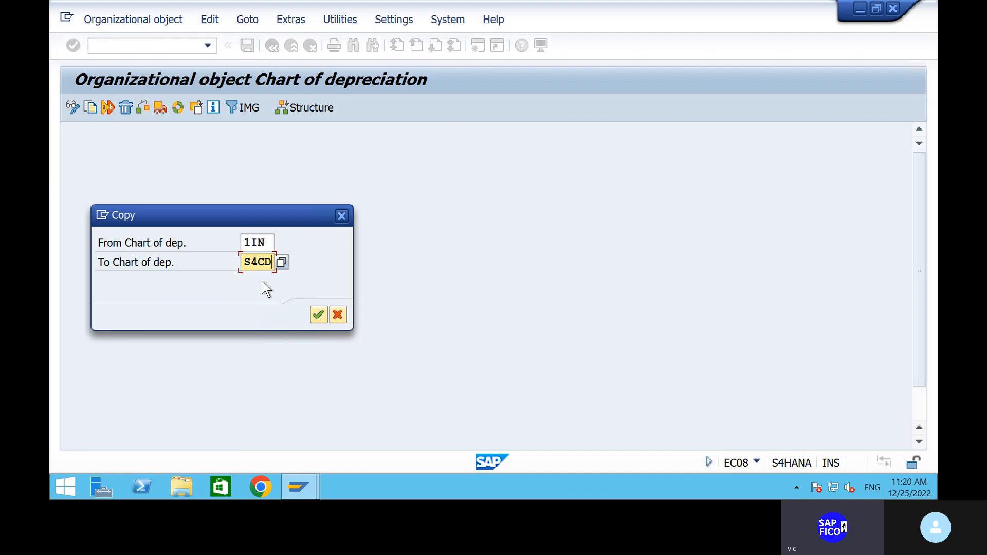
pyautogui.press('BackSpace')
pyautogui.press('BackSpace')
pyautogui.press('BackSpace')
pyautogui.press('BackSpace')
pyautogui.write('CDS')
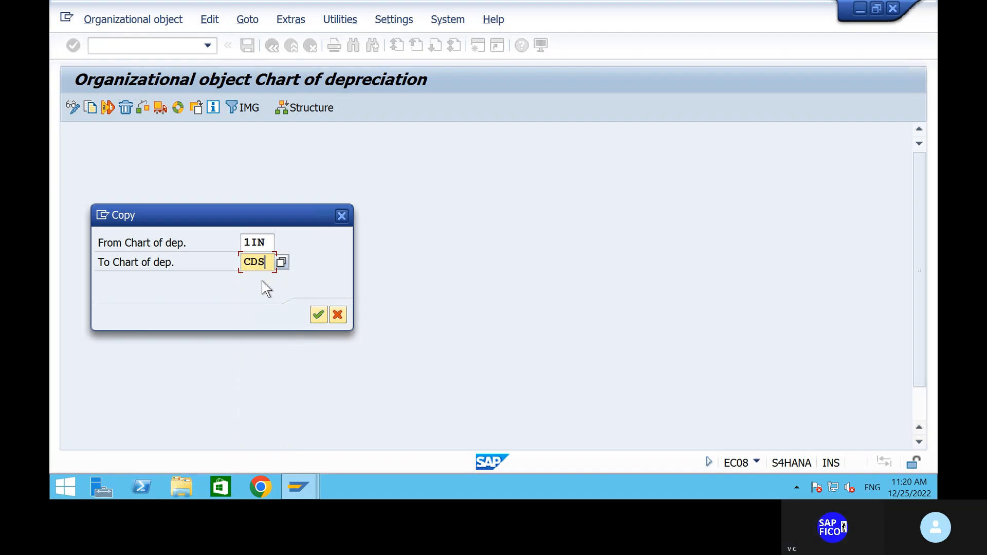
pyautogui.write('4')
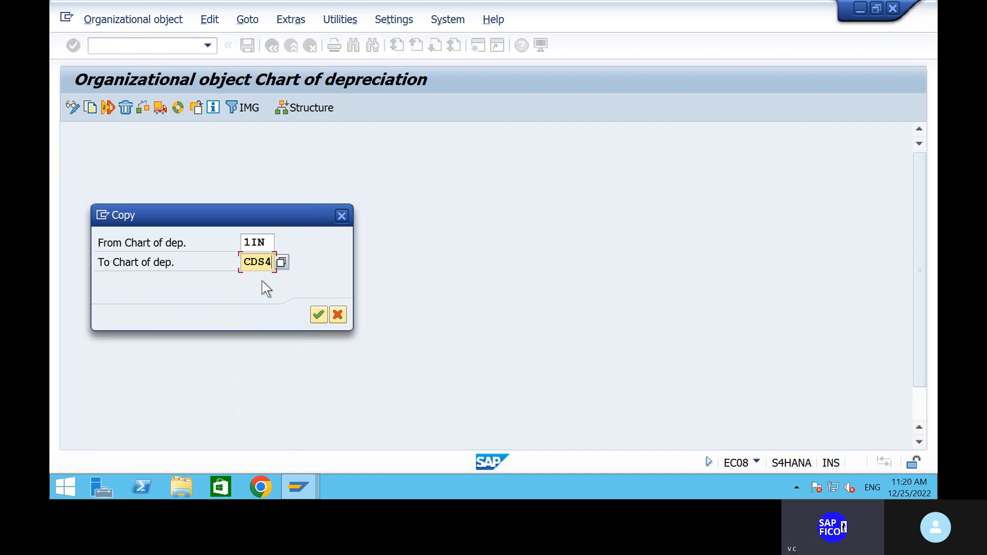
# - Try to confirm the copy from 1IN to CDS4 and dismiss the messages
pyautogui.click(319, 314)
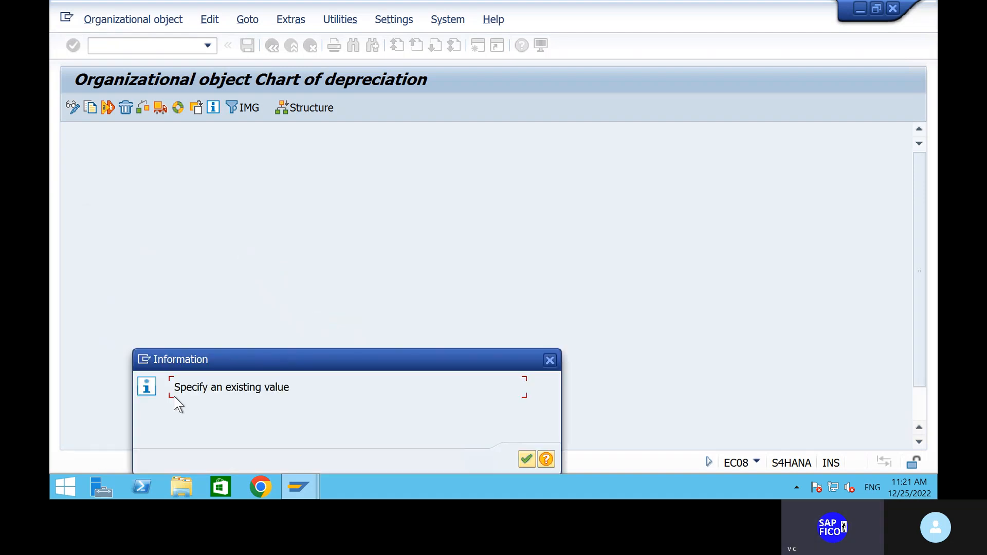
pyautogui.moveTo(337, 366); pyautogui.dragTo(422, 271)
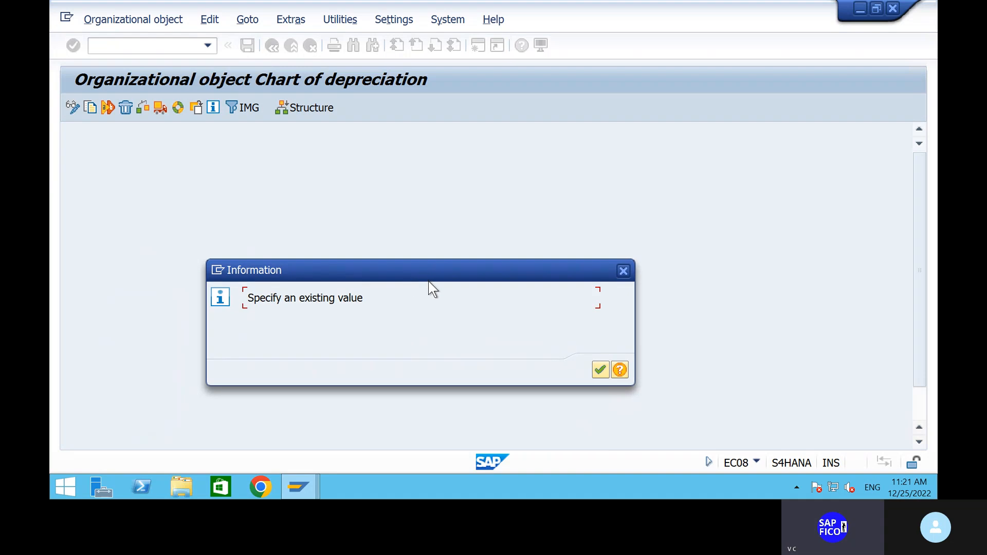
pyautogui.click(594, 373)
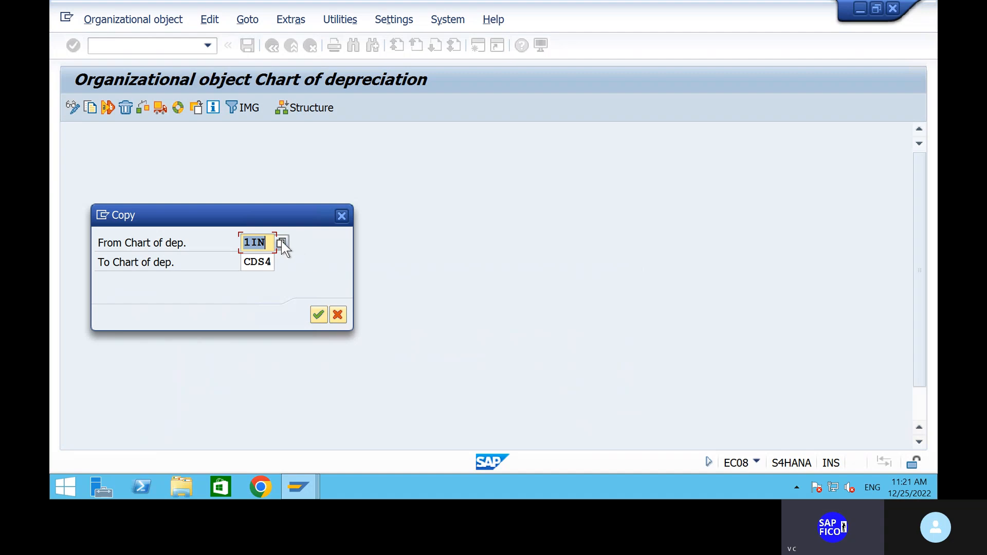
pyautogui.click(319, 316)
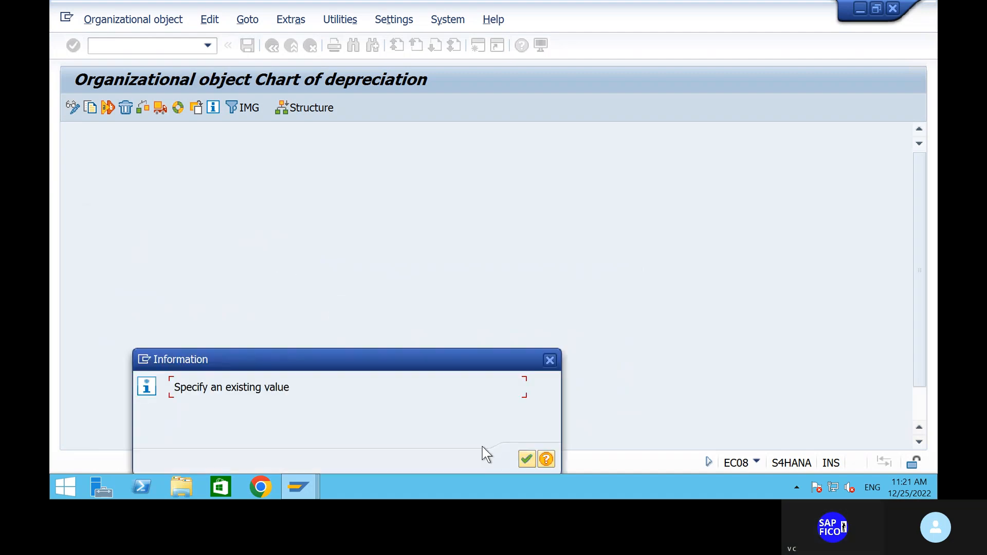
pyautogui.click(527, 459)
# - Examine the list of existing charts of depreciation available as the copy source, then close it
pyautogui.click(282, 241)
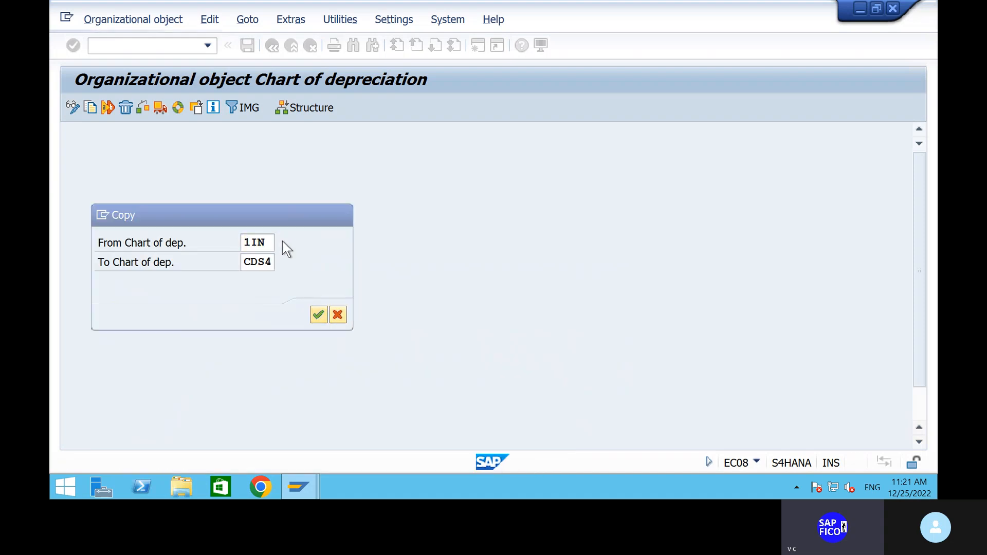
pyautogui.scroll(-15, 185, 336)
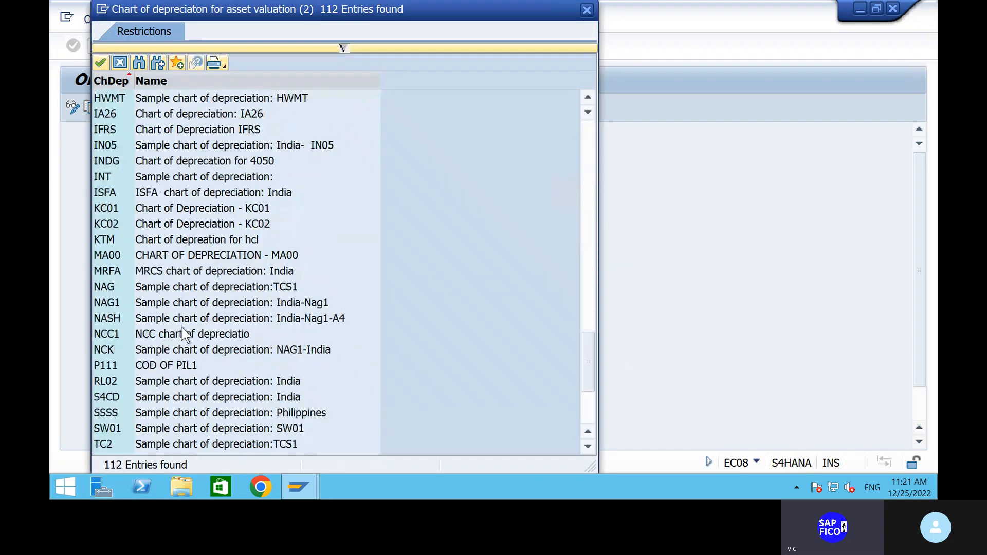
pyautogui.scroll(-5, 185, 336)
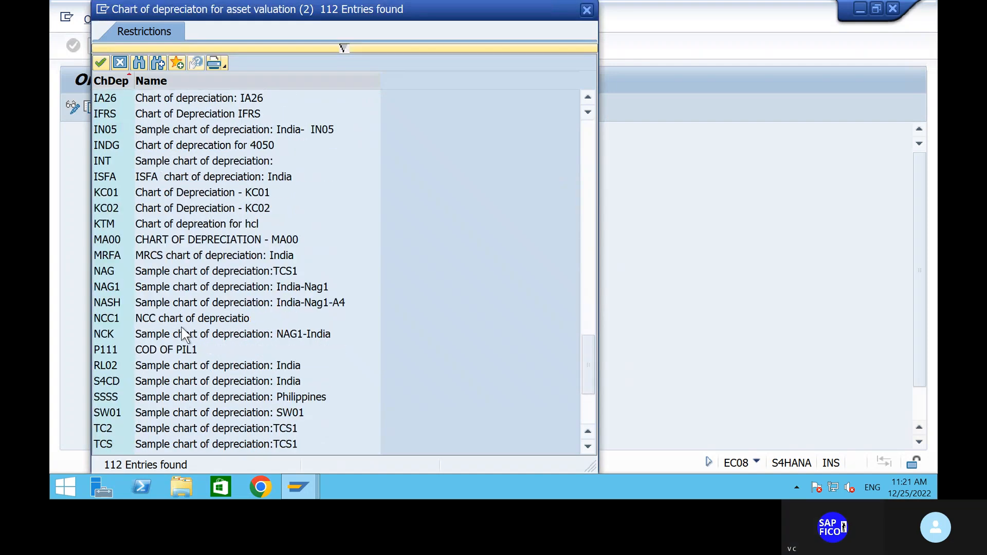
pyautogui.scroll(14, 181, 327)
pyautogui.scroll(7, 161, 247)
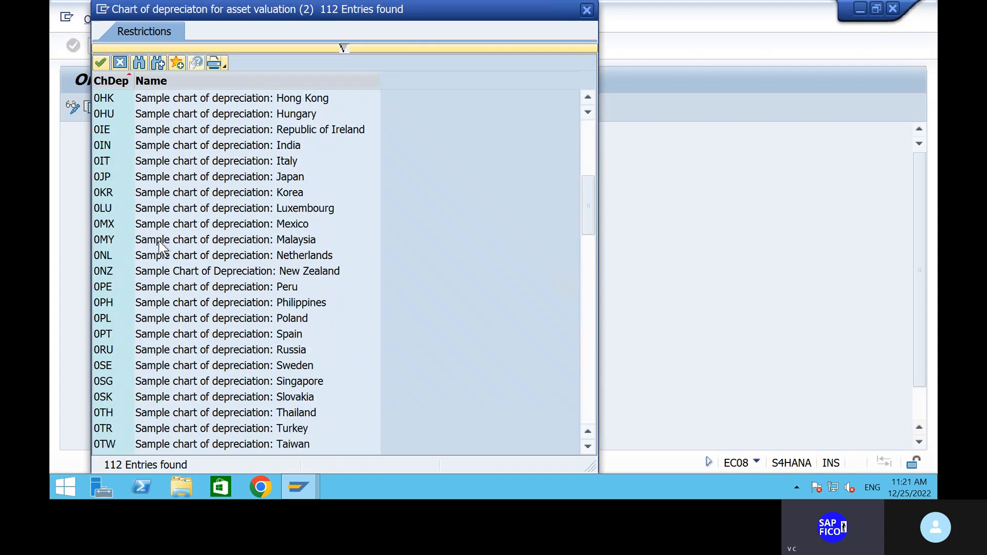
pyautogui.scroll(-2, 161, 246)
pyautogui.scroll(-6, 160, 242)
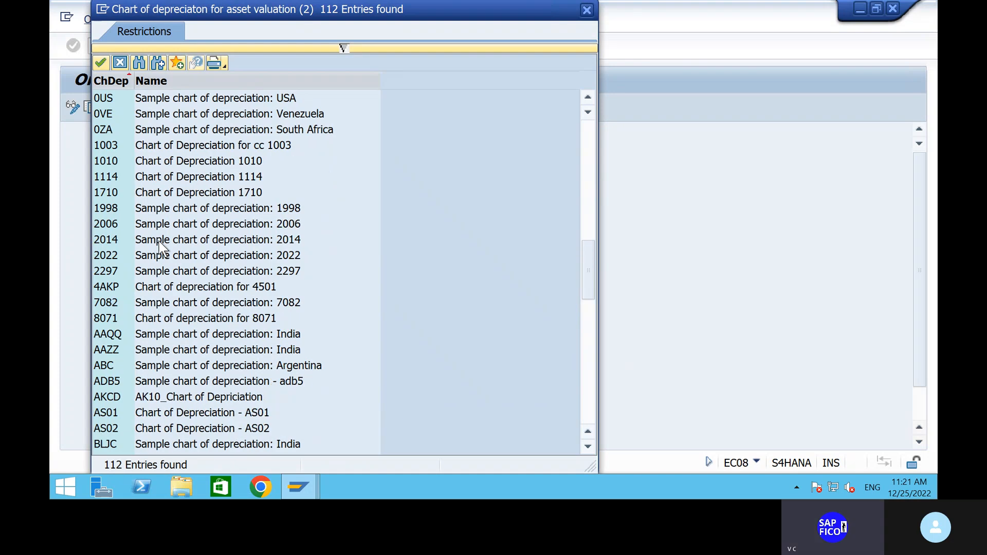
pyautogui.scroll(15, 160, 243)
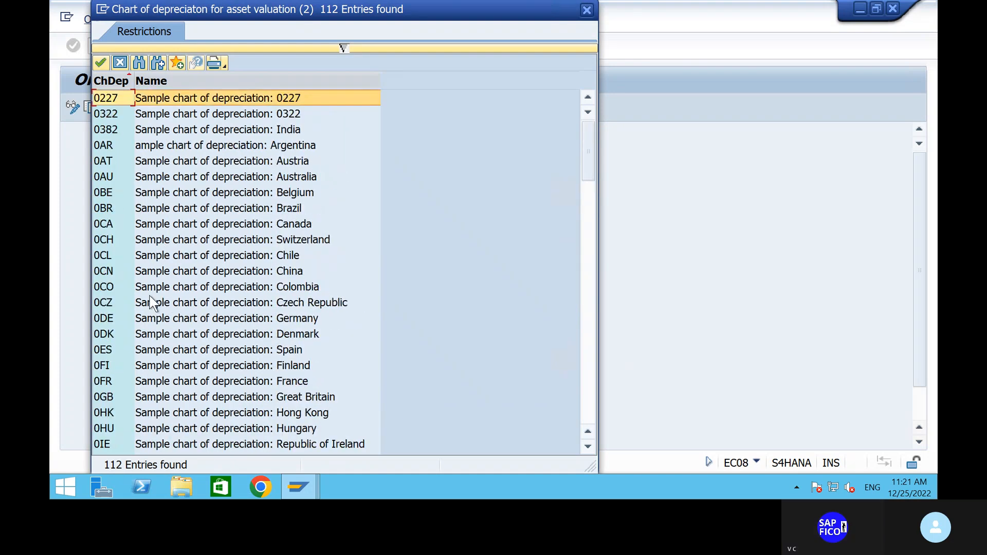
pyautogui.scroll(-9, 152, 303)
pyautogui.scroll(-3, 152, 302)
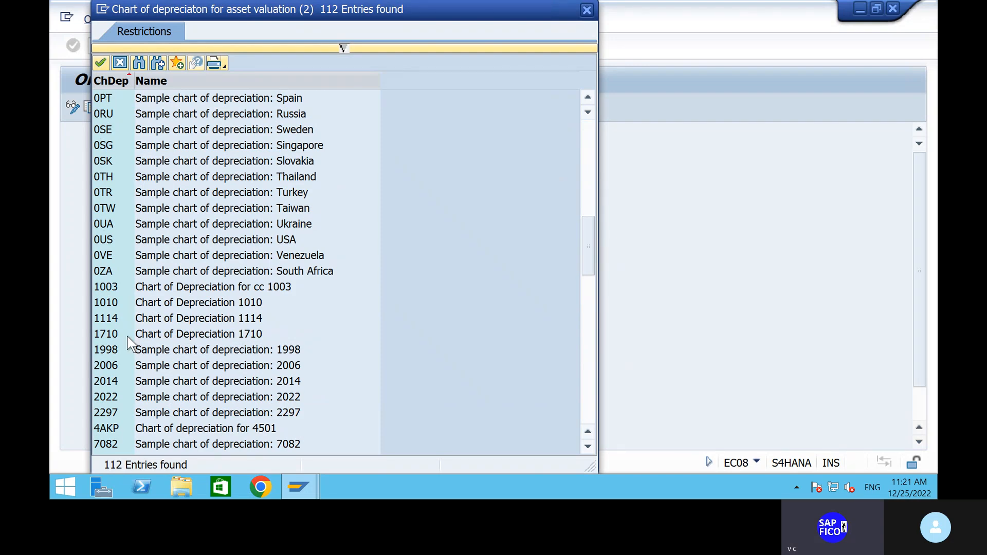
pyautogui.scroll(-4, 128, 336)
pyautogui.scroll(-5, 128, 335)
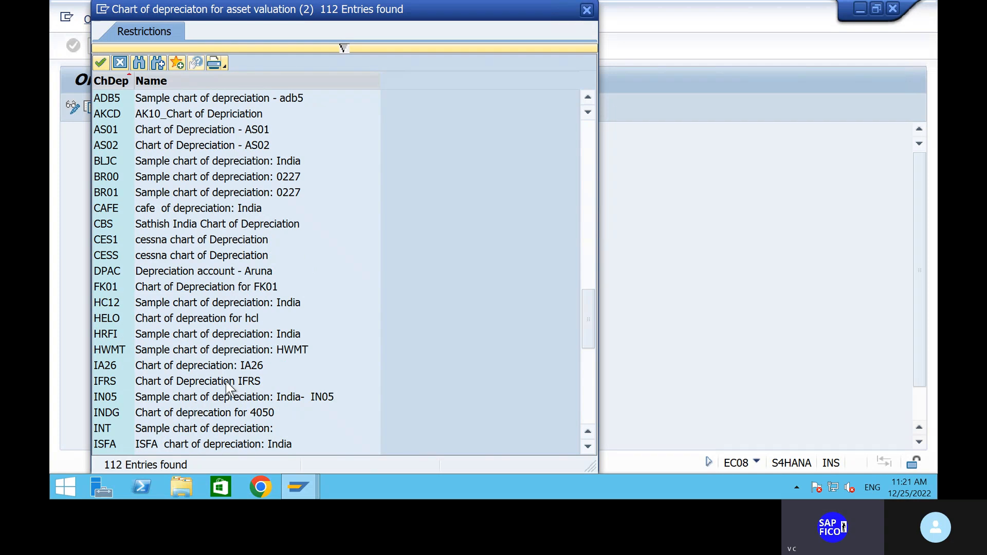
pyautogui.click(585, 14)
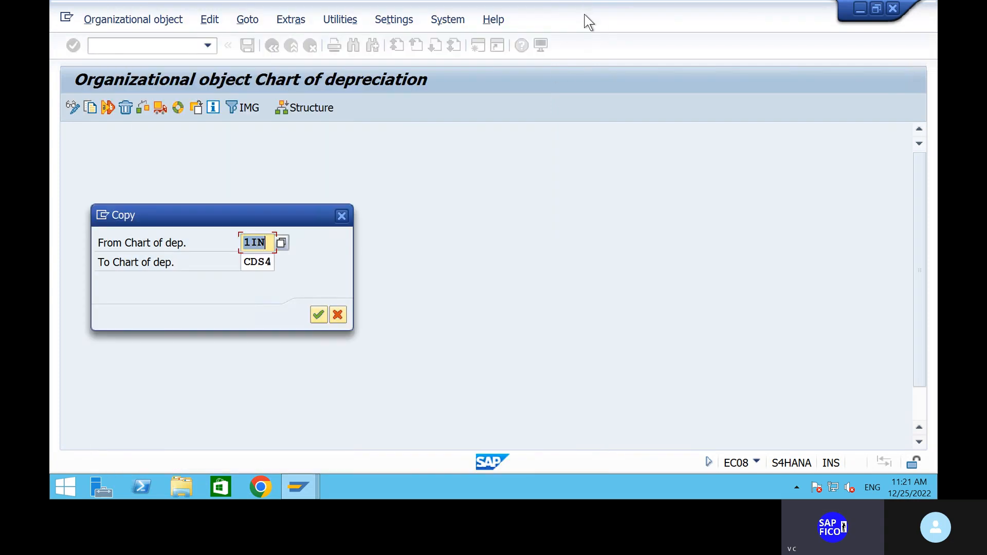
# - Abandon the copy and bring up S4CD in the Specify Description of Chart of Depreciation activity
pyautogui.click(342, 216)
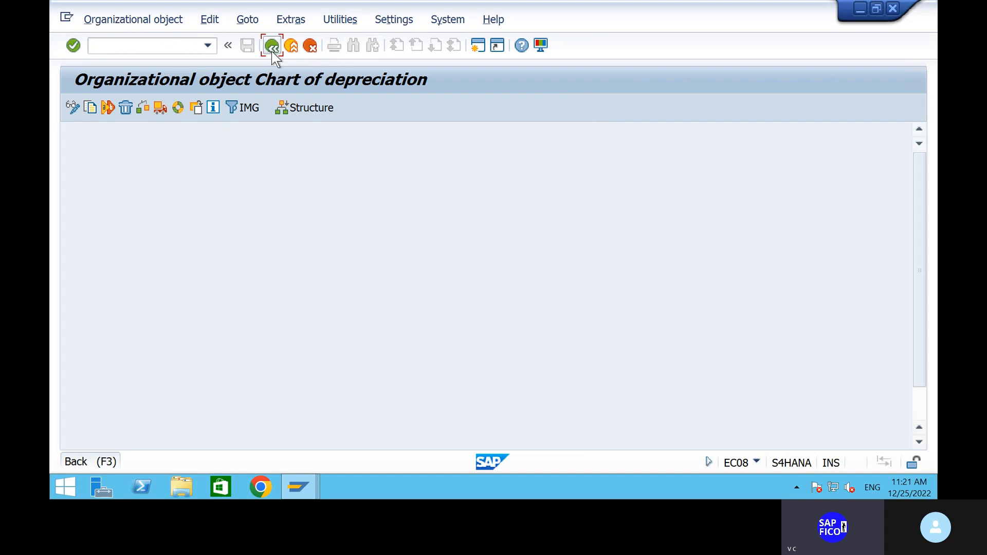
pyautogui.click(271, 46)
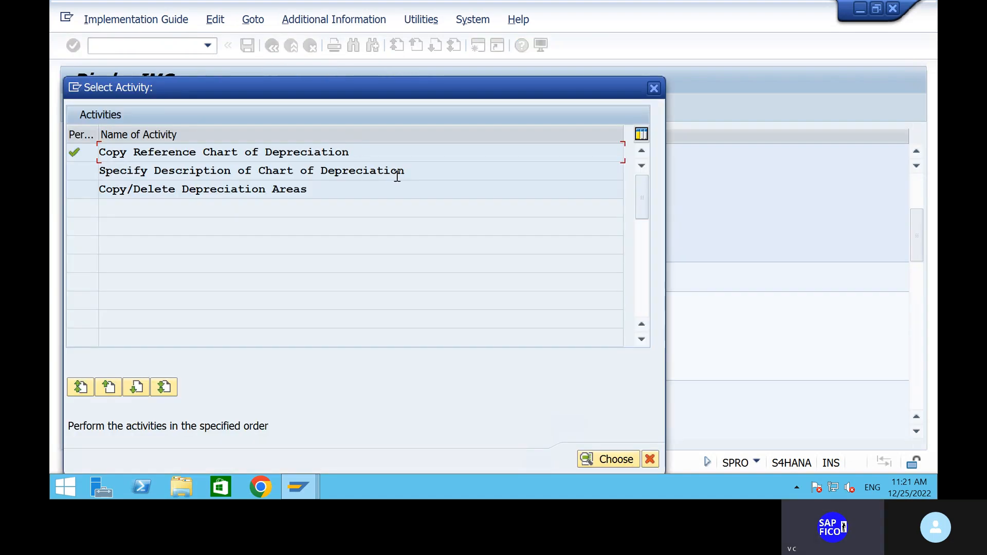
pyautogui.doubleClick(397, 172)
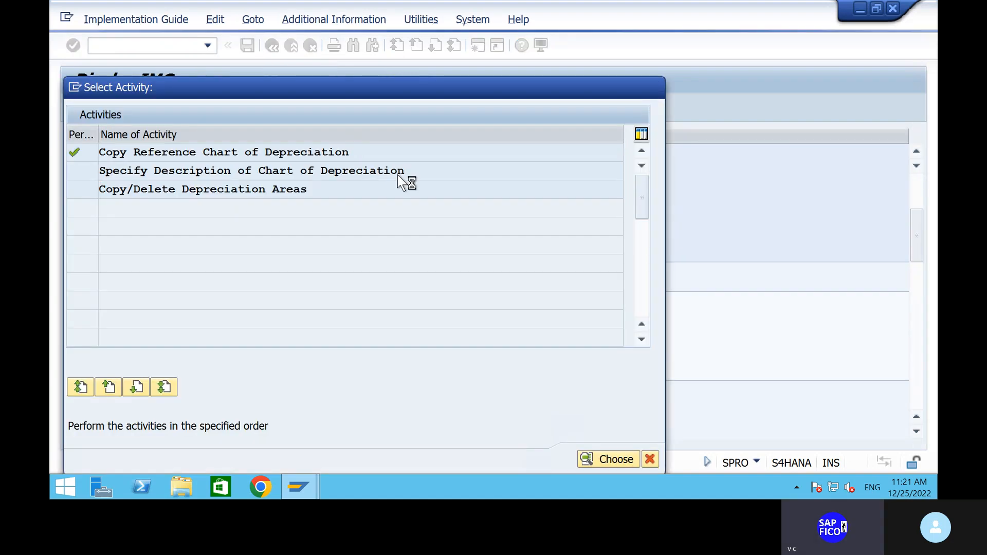
pyautogui.click(159, 428)
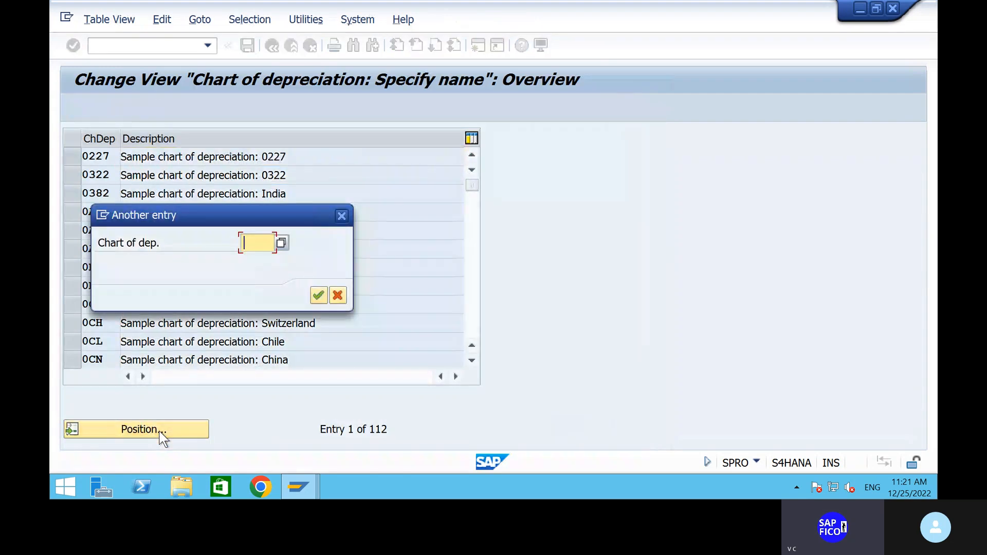
pyautogui.write('S4CD')
pyautogui.press('Return')
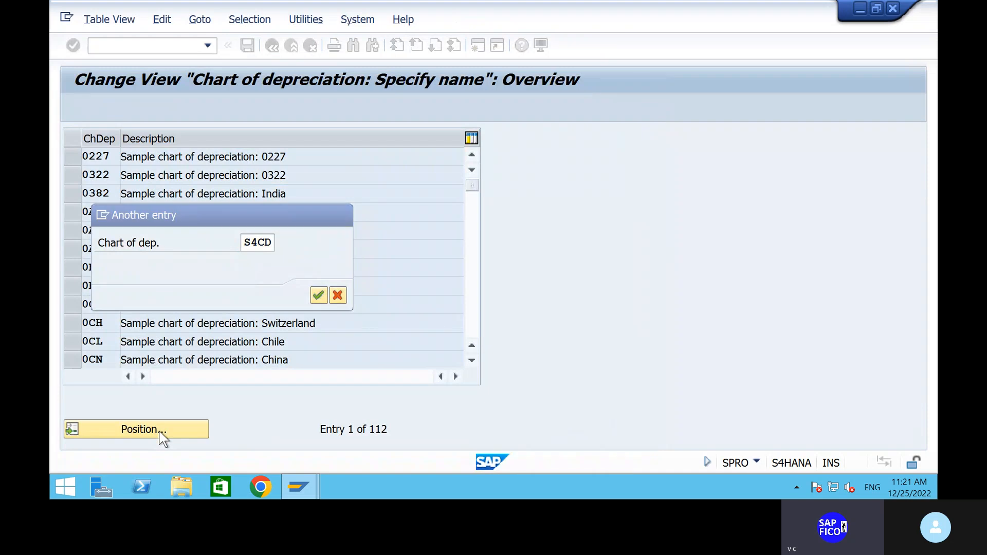
# - Change the S4CD description to "Sample chart of depreciation FOR SHIP" and save it in customizing request S4HK903880
pyautogui.click(326, 160)
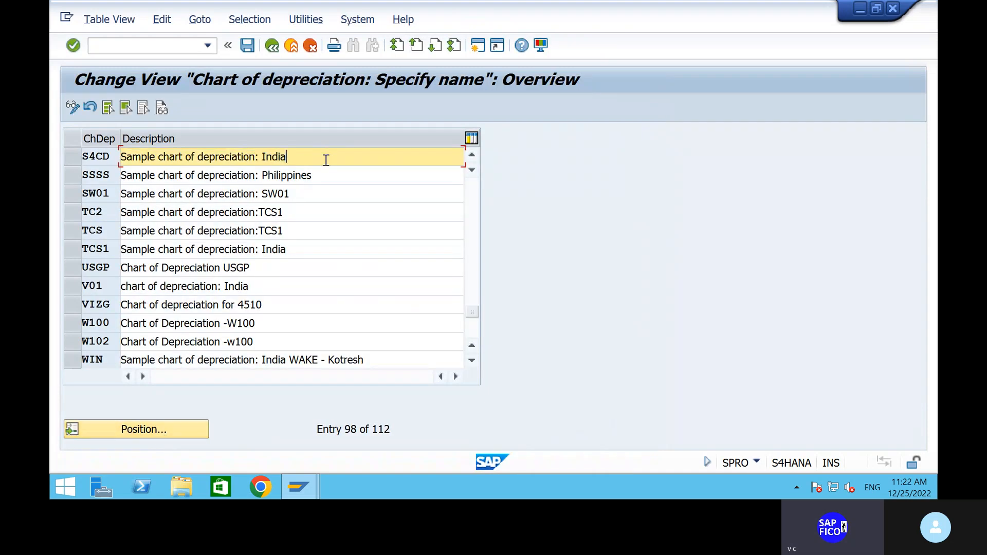
pyautogui.press('BackSpace')
pyautogui.press('BackSpace')
pyautogui.press('BackSpace')
pyautogui.press('BackSpace')
pyautogui.press('BackSpace')
pyautogui.press('BackSpace')
pyautogui.press('BackSpace')
pyautogui.write('FOR SH')
pyautogui.hotkey('shift', 'Home')
pyautogui.click(248, 45)
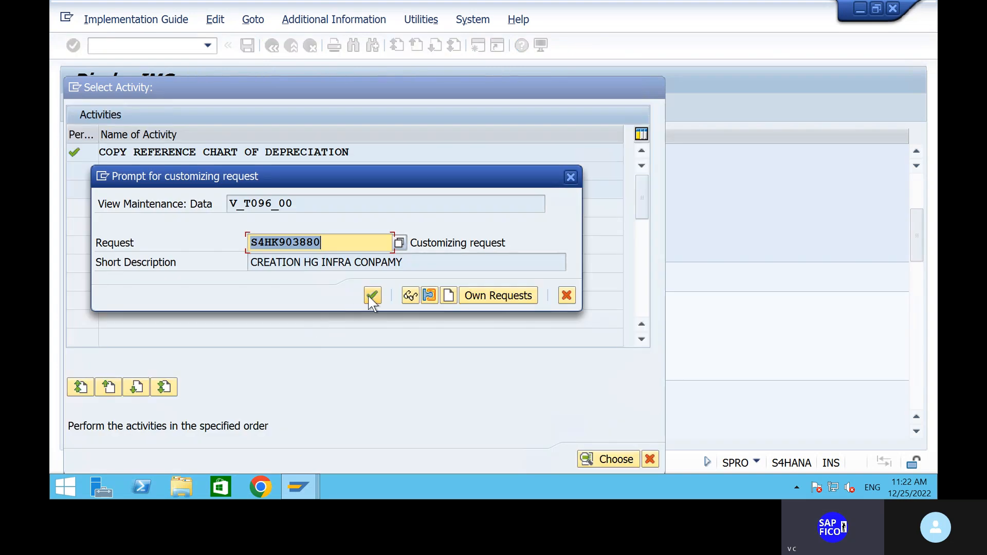
pyautogui.click(373, 295)
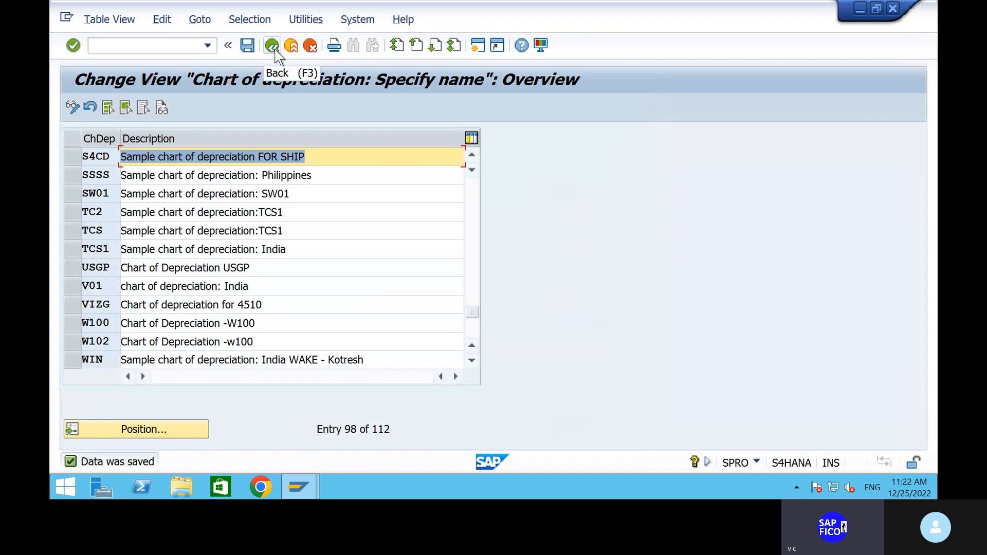
# - Switch to the Notepad configuration notes and append "- S4CD" to the EC08 reference chart line
pyautogui.moveTo(680, 9)
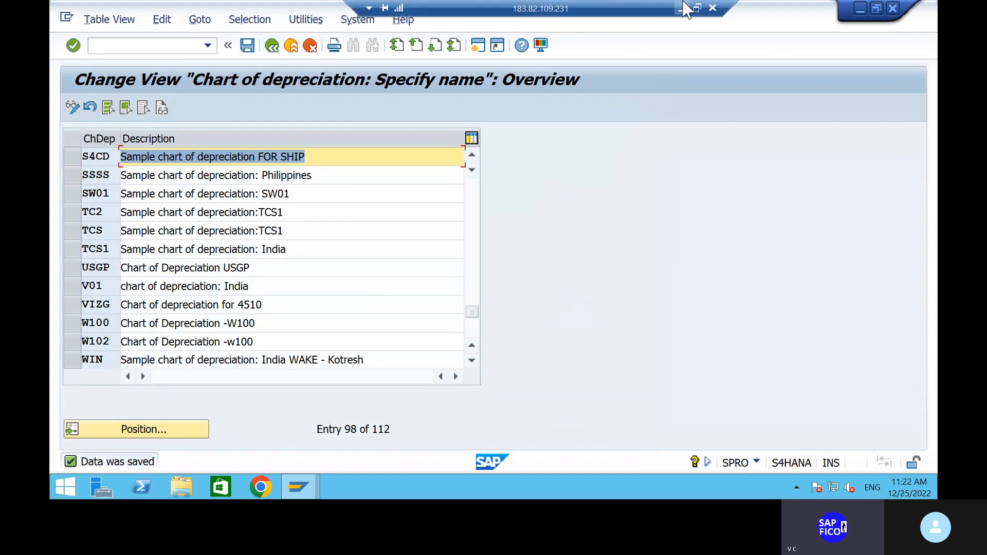
pyautogui.click(681, 10)
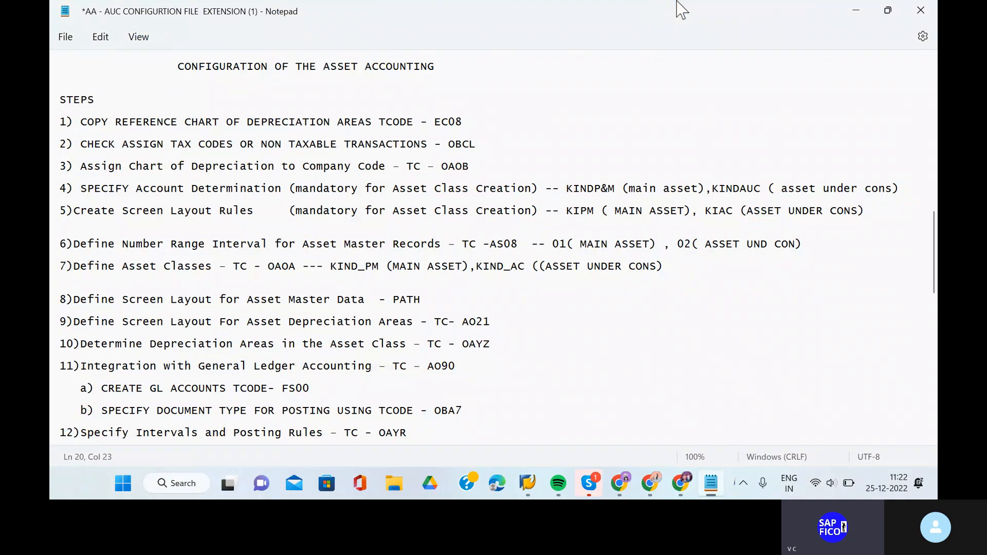
pyautogui.click(493, 125)
pyautogui.write('- ')
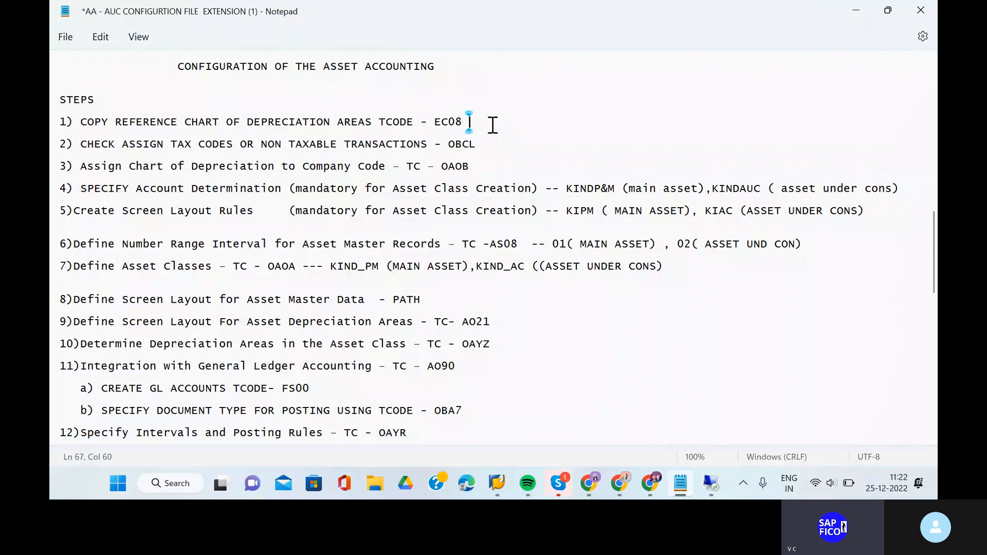
pyautogui.write('S4CD')
# - Switch back to SAP, leave the description overview and open Copy/Delete Depreciation Areas for chart of depreciation S4CD
pyautogui.click(711, 486)
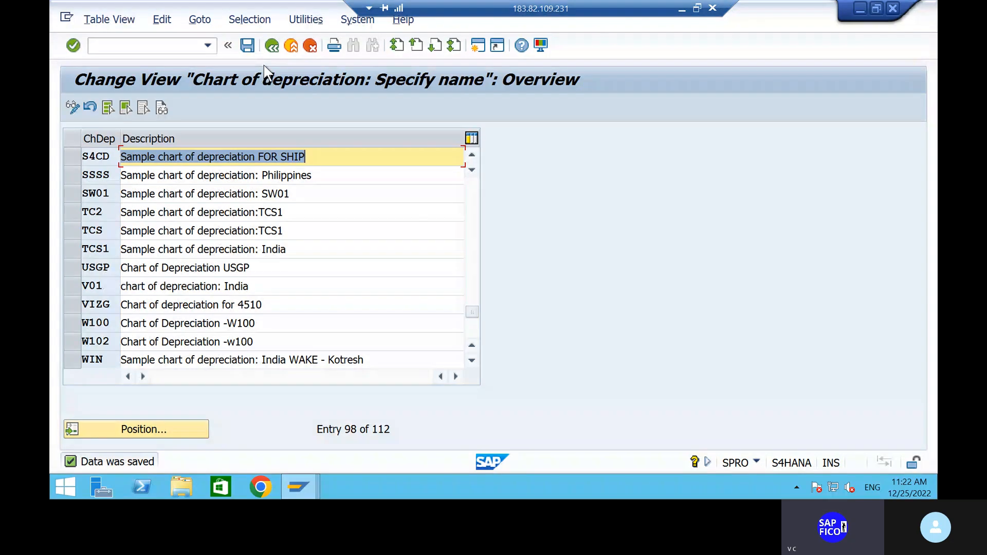
pyautogui.click(272, 46)
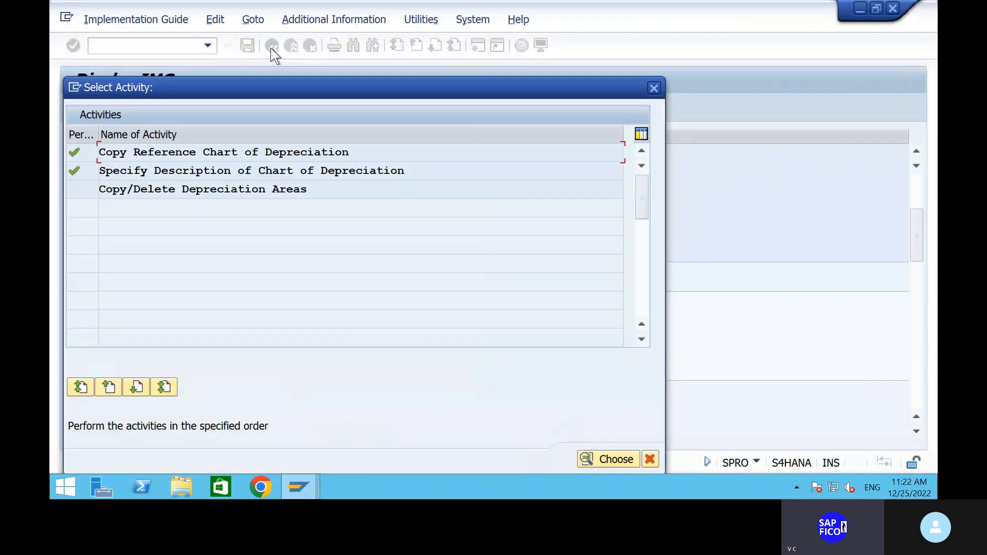
pyautogui.click(354, 196)
pyautogui.doubleClick(354, 196)
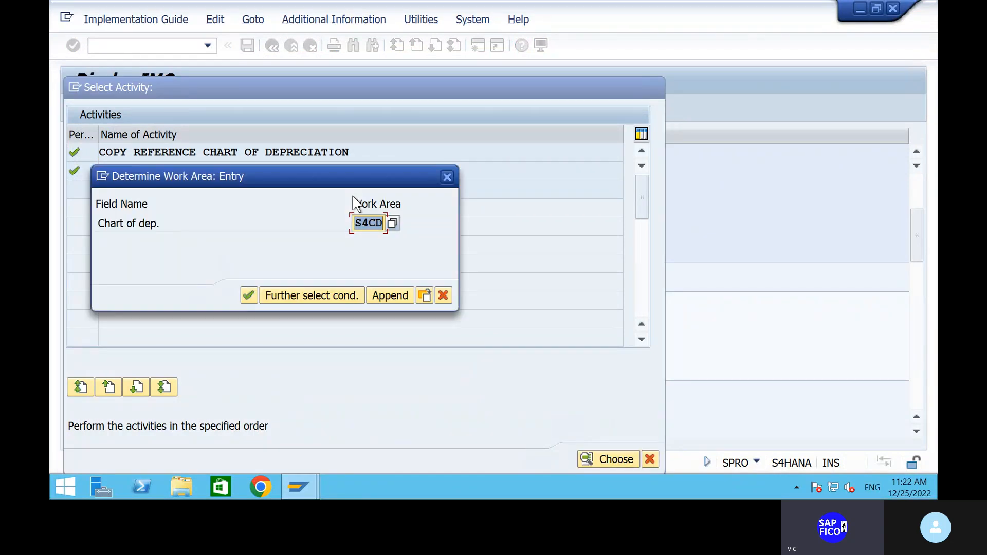
pyautogui.click(249, 296)
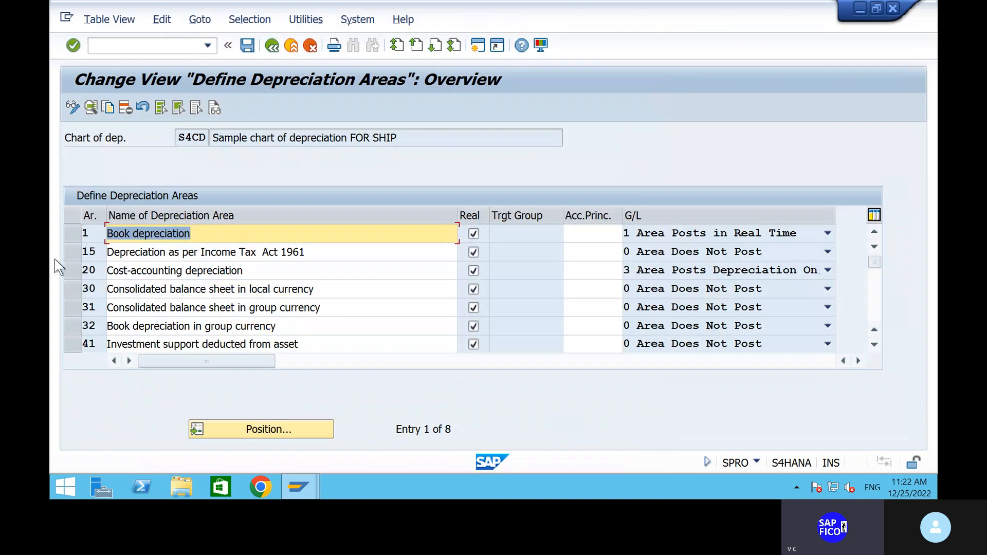
# - Try deleting every depreciation area of S4CD except 1 (Book depreciation) and 15 (Income Tax Act 1961)
pyautogui.rightClick(73, 239)
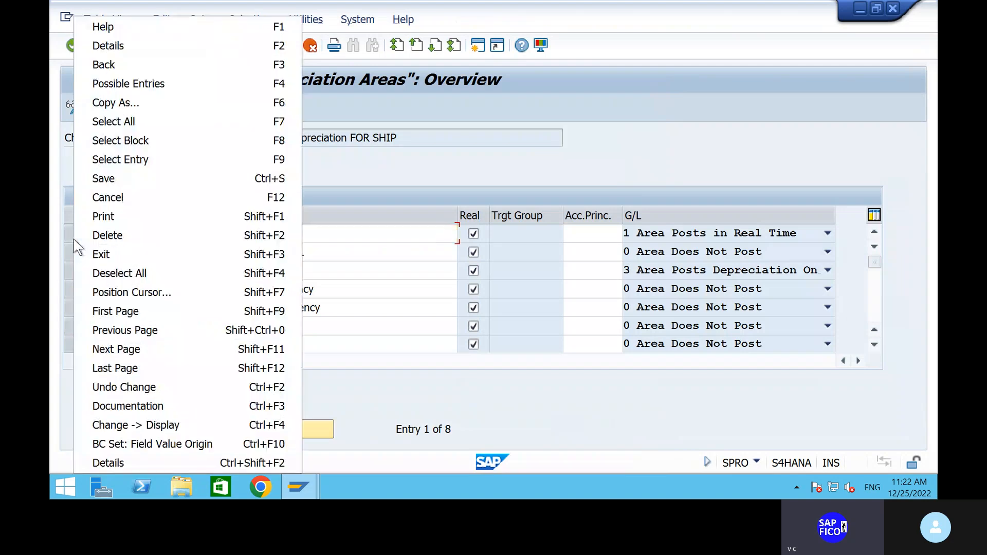
pyautogui.click(143, 119)
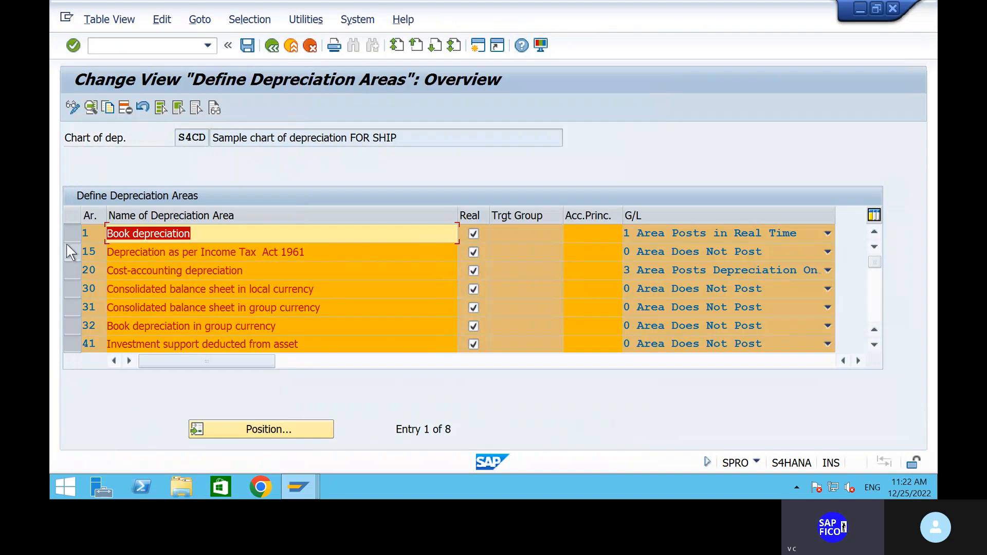
pyautogui.click(73, 252)
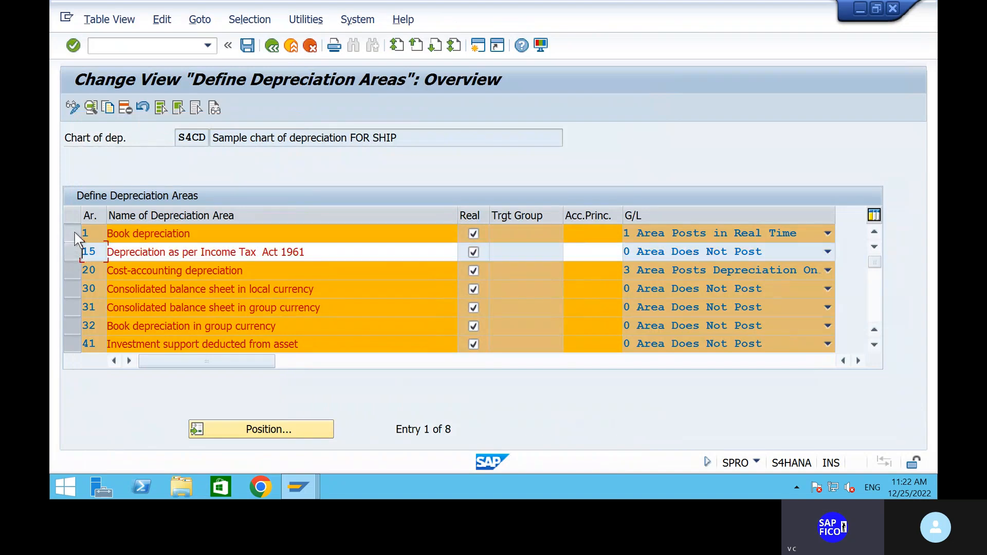
pyautogui.click(75, 232)
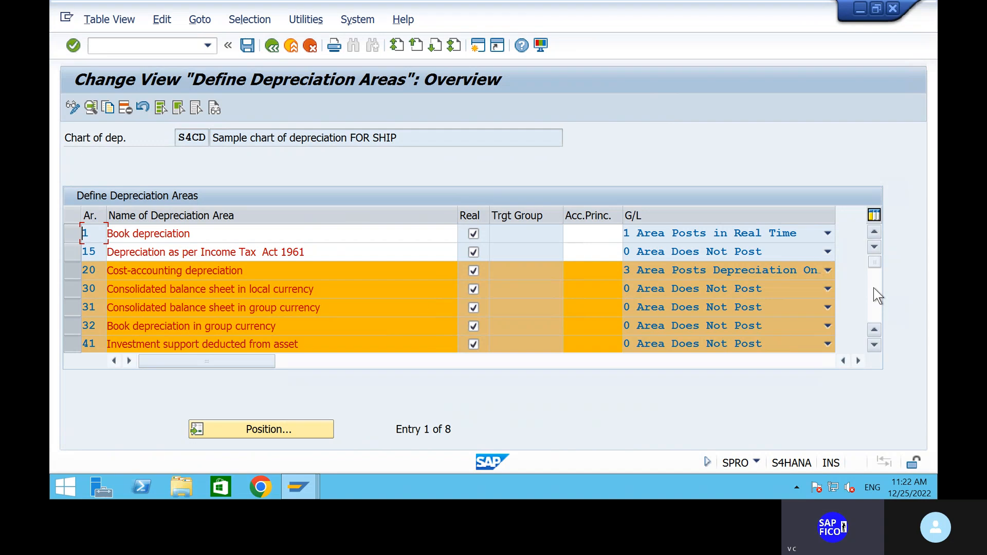
pyautogui.click(874, 300)
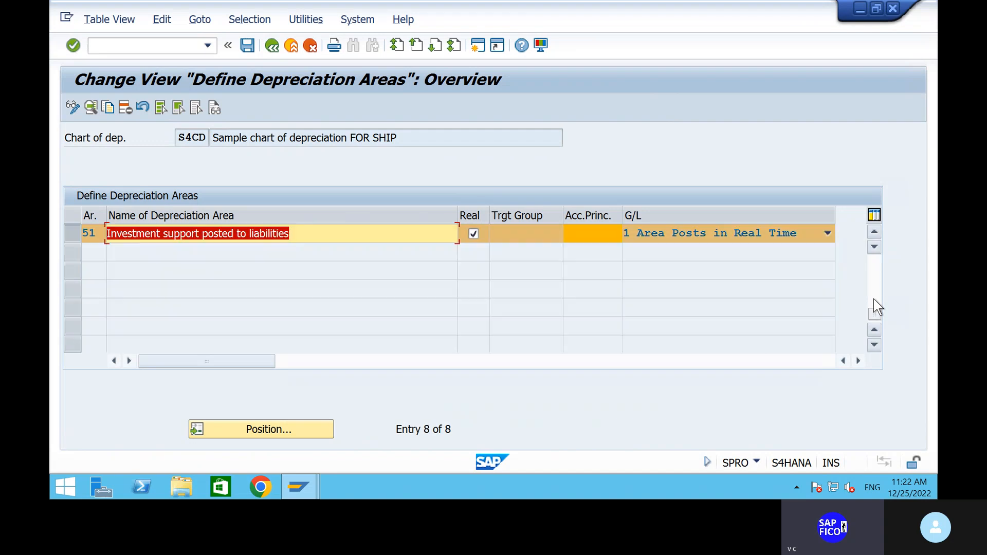
pyautogui.click(873, 270)
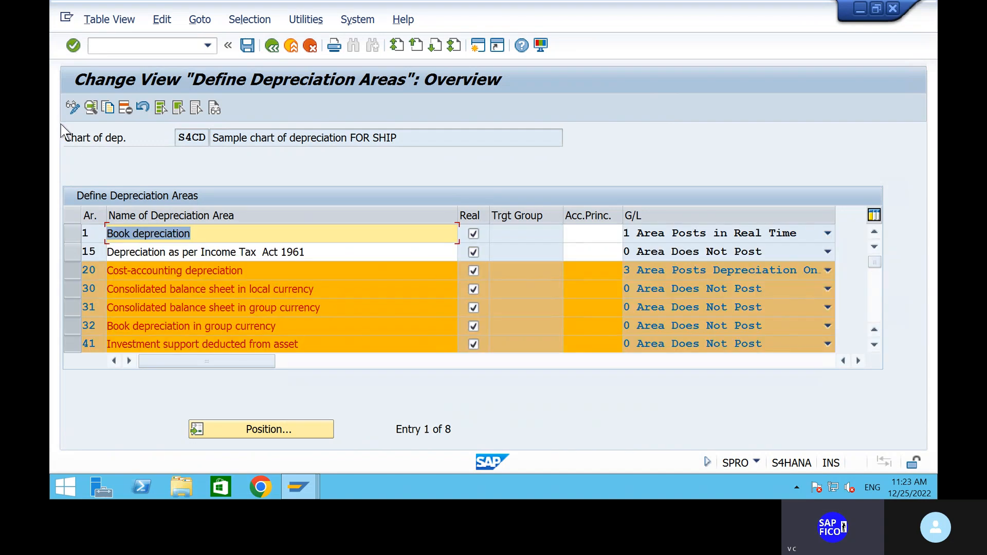
pyautogui.click(124, 109)
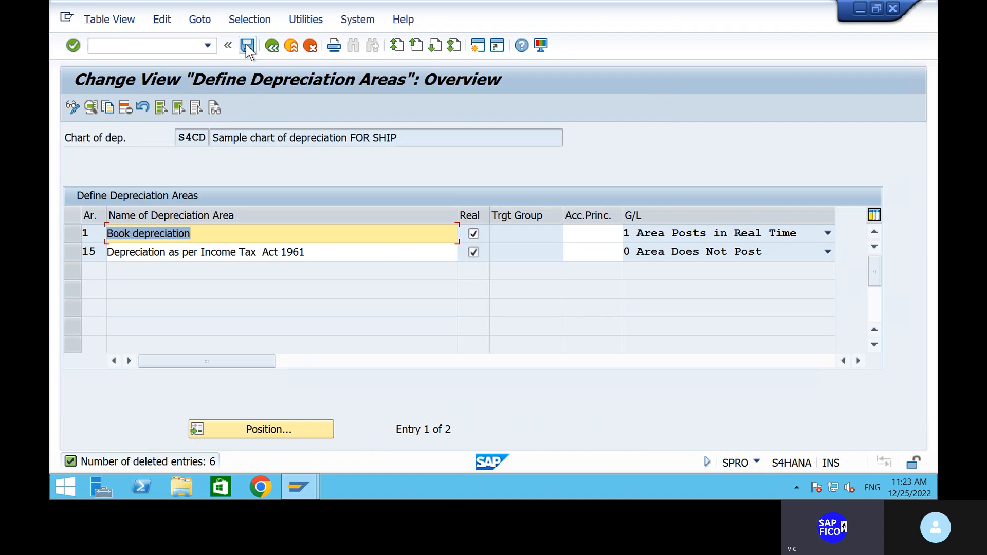
# - Try to save the reduced set of depreciation areas, review the message log and close it
pyautogui.click(247, 45)
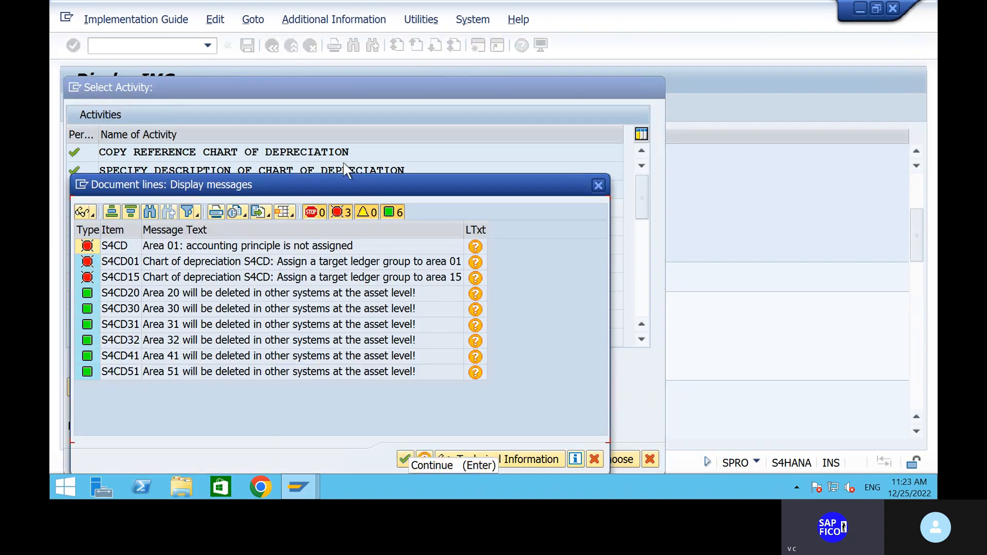
pyautogui.moveTo(379, 181); pyautogui.dragTo(407, 144)
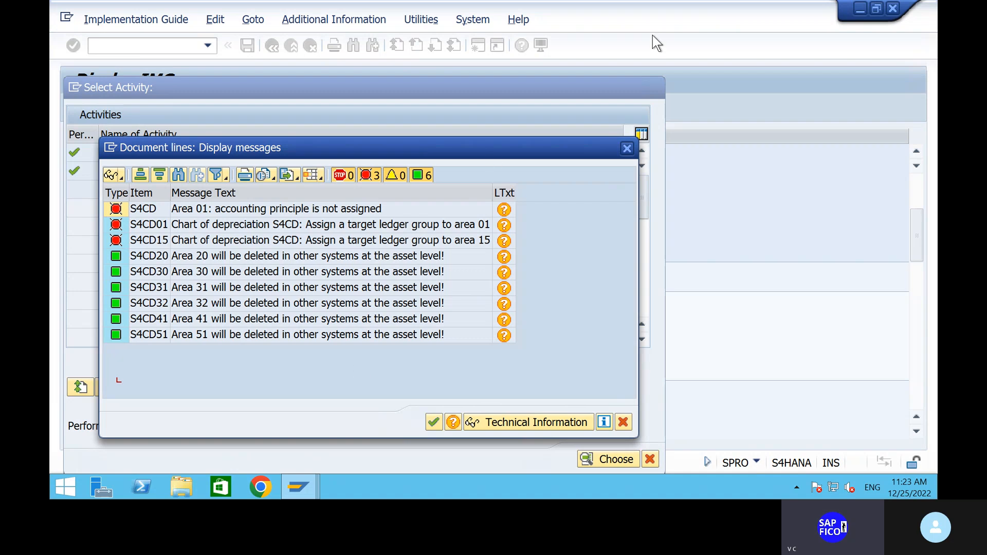
pyautogui.click(626, 149)
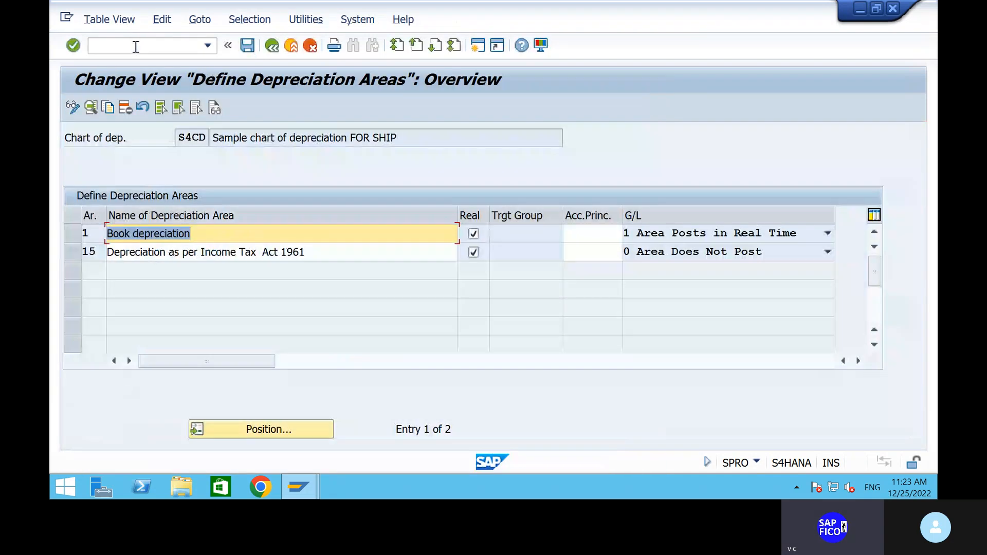
# - Leave the depreciation areas view without saving and reopen Copy/Delete Depreciation Areas for S4CD
pyautogui.click(136, 47)
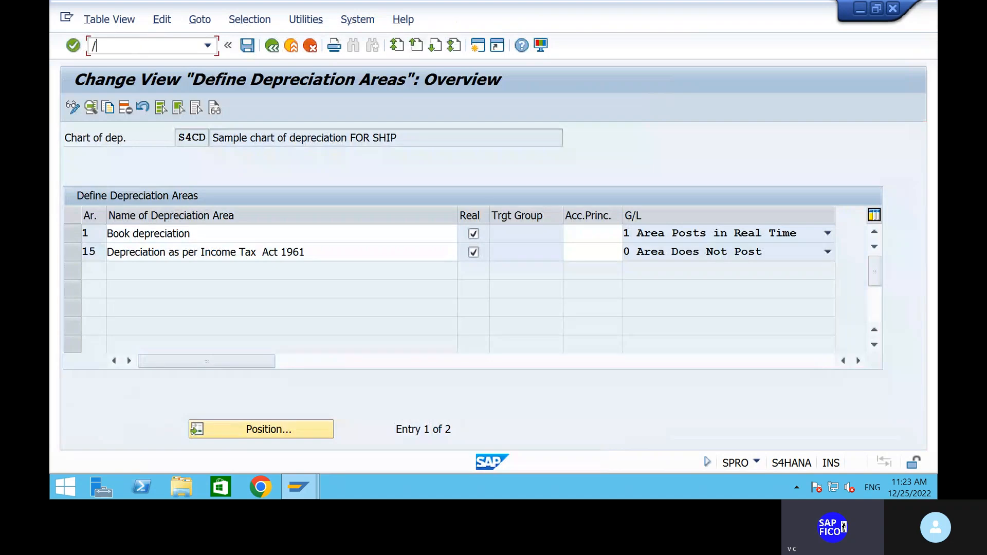
pyautogui.click(274, 51)
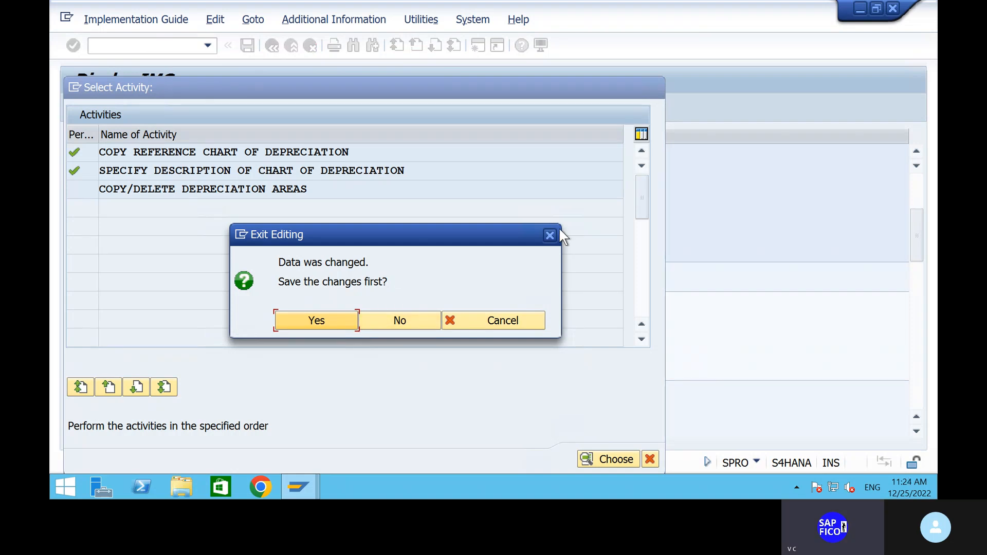
pyautogui.click(399, 323)
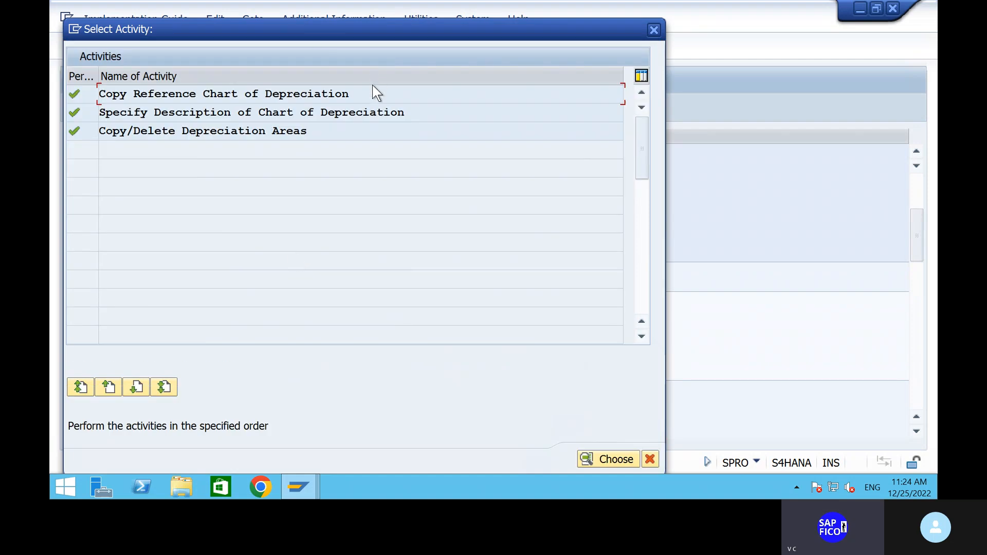
pyautogui.doubleClick(349, 132)
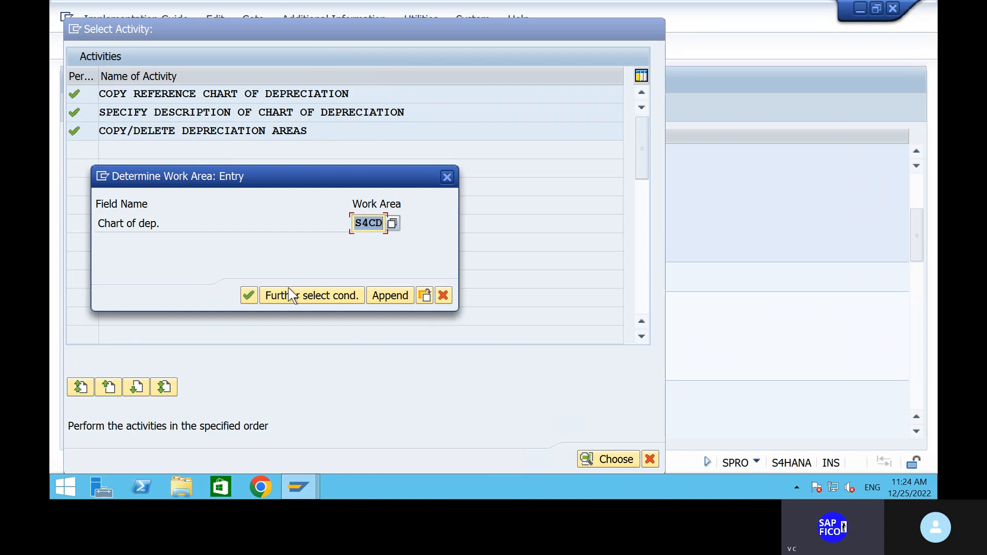
pyautogui.click(248, 295)
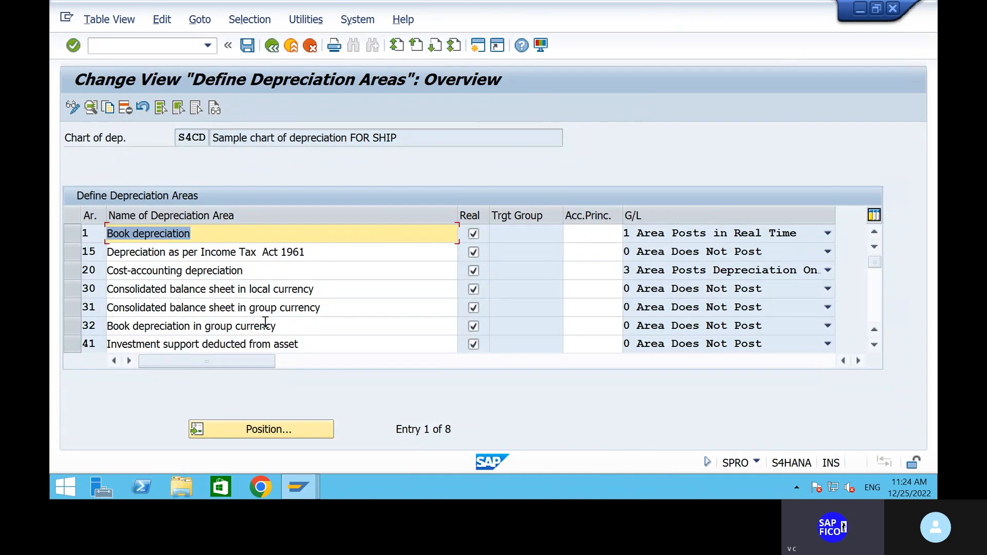
# - Delete all depreciation areas of S4CD, keeping only area 1 Book depreciation and area 15 Depreciation as per Income Tax Act 1961
pyautogui.click(586, 240)
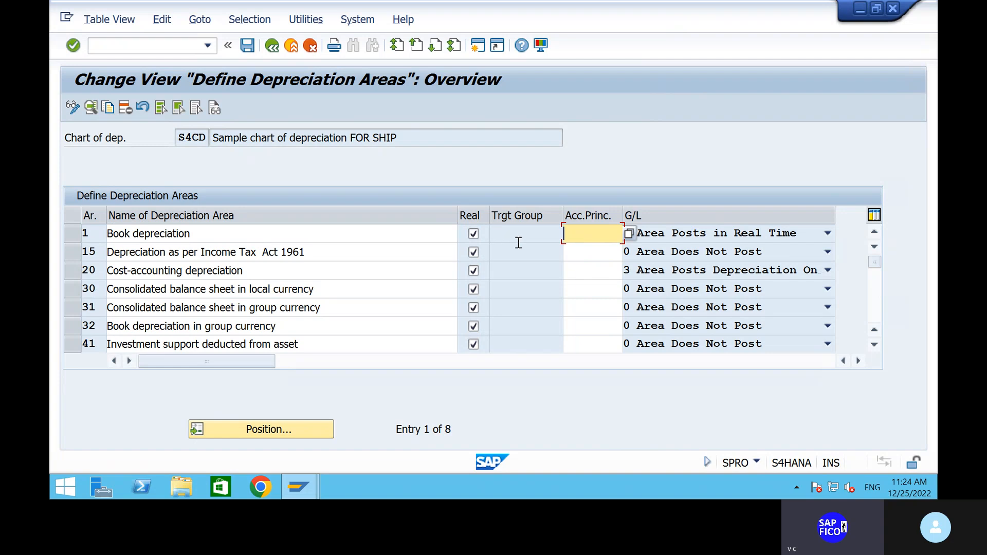
pyautogui.rightClick(91, 251)
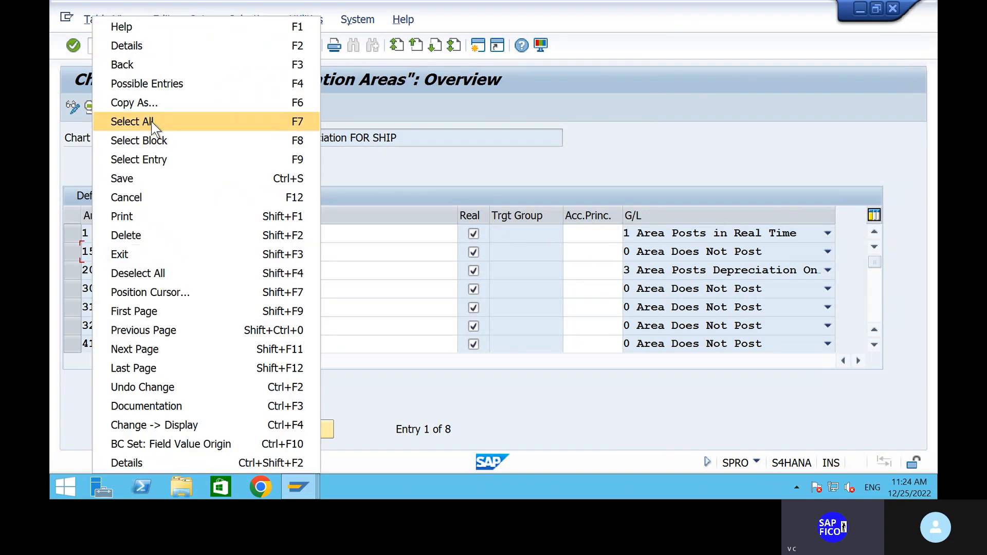
pyautogui.click(152, 122)
pyautogui.click(71, 234)
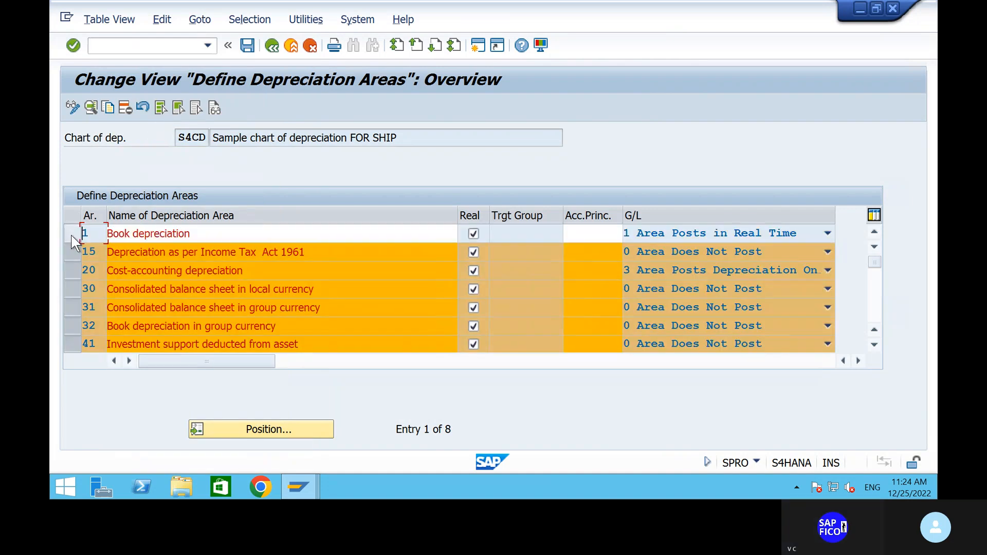
pyautogui.click(72, 252)
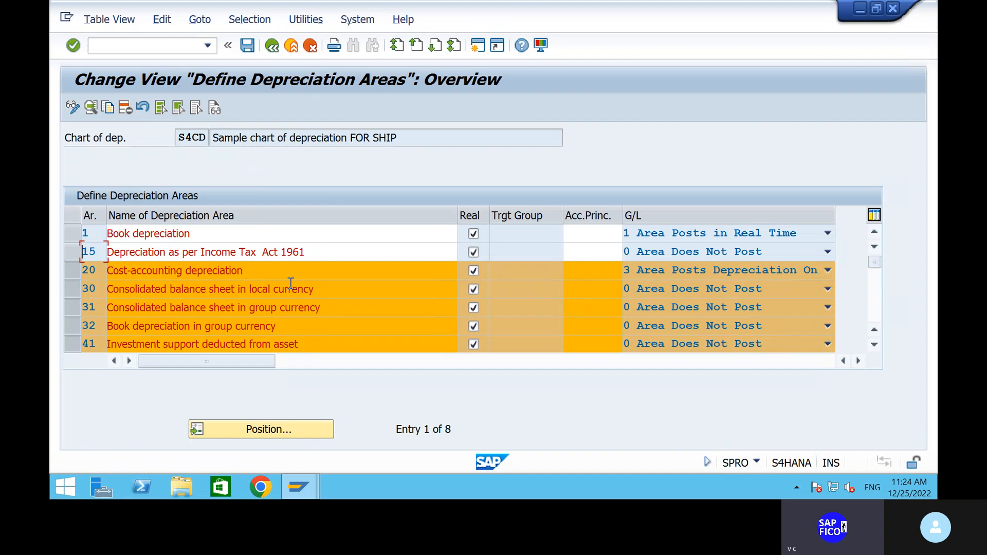
pyautogui.click(124, 108)
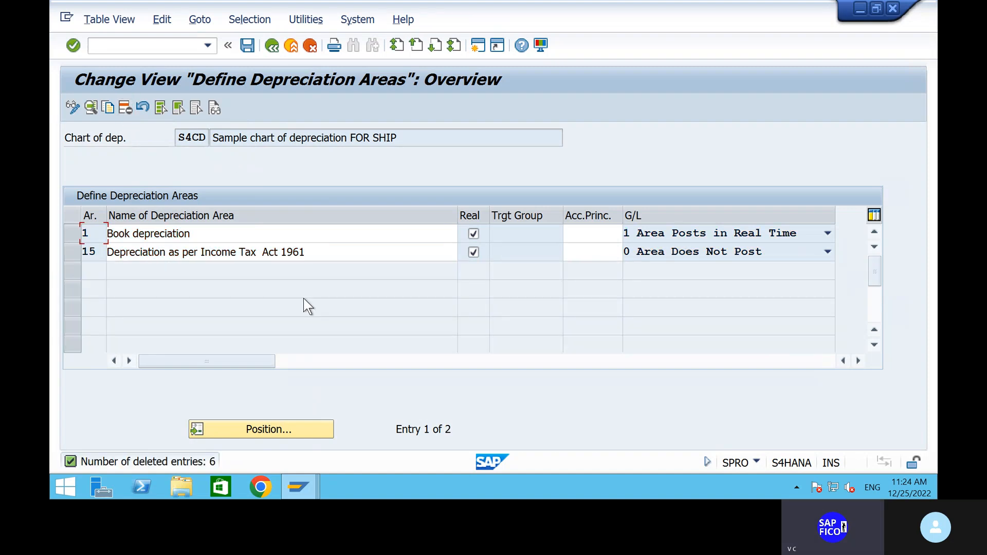
# - Assign accounting principle PA (ACCOUNTING PRINCIPLE FOR SHIP) to depreciation area 1 from the list of possible values
pyautogui.click(585, 232)
pyautogui.click(628, 234)
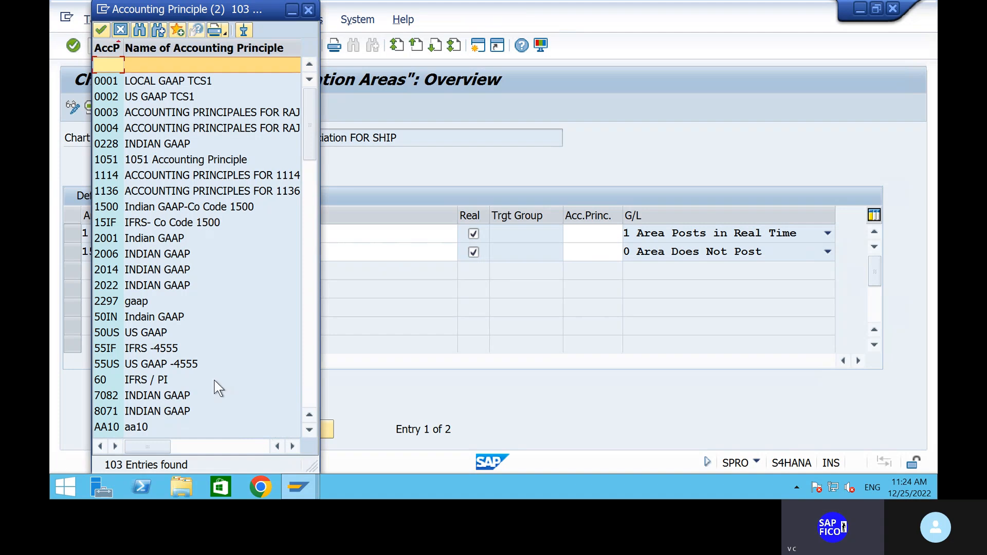
pyautogui.scroll(-9, 216, 388)
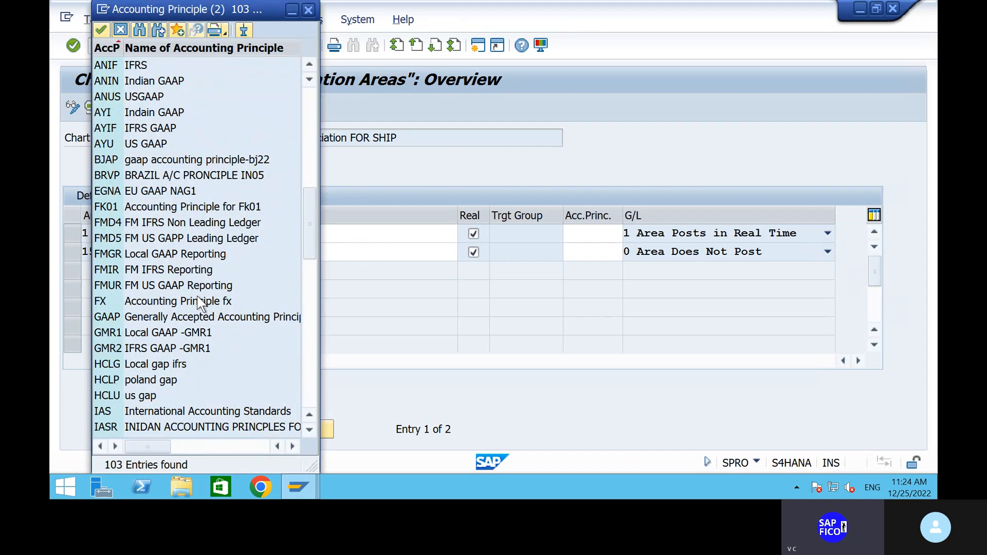
pyautogui.scroll(3, 197, 297)
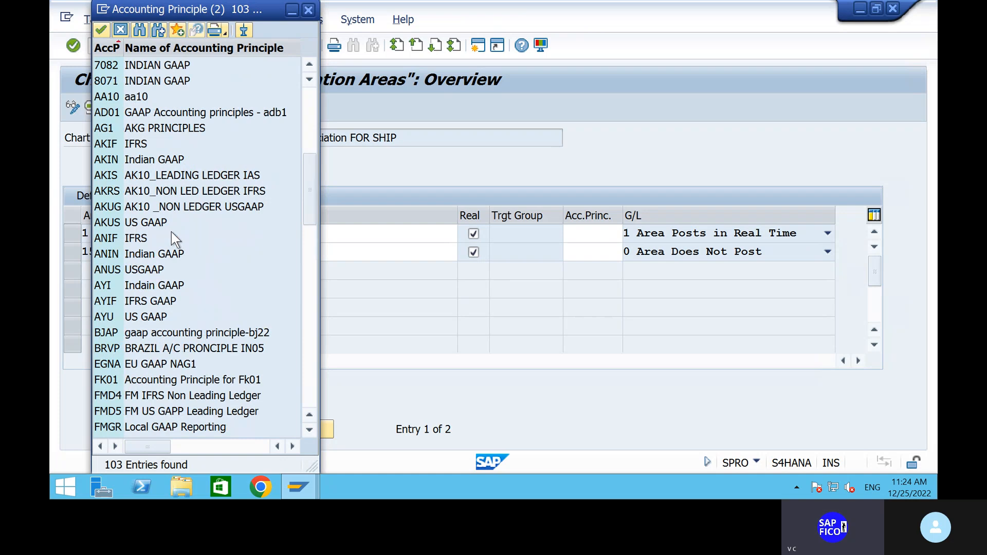
pyautogui.scroll(3, 175, 156)
pyautogui.scroll(3, 176, 160)
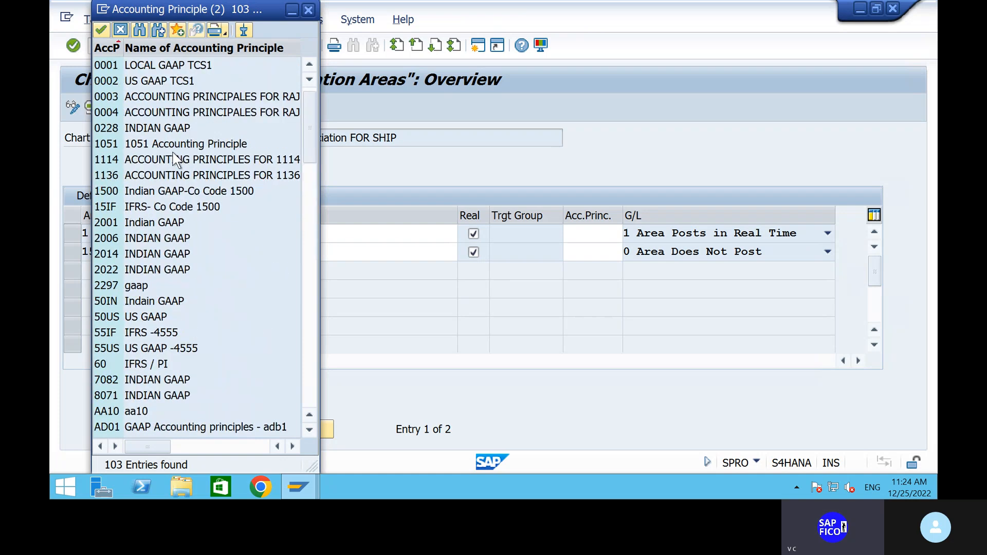
pyautogui.scroll(-3, 175, 157)
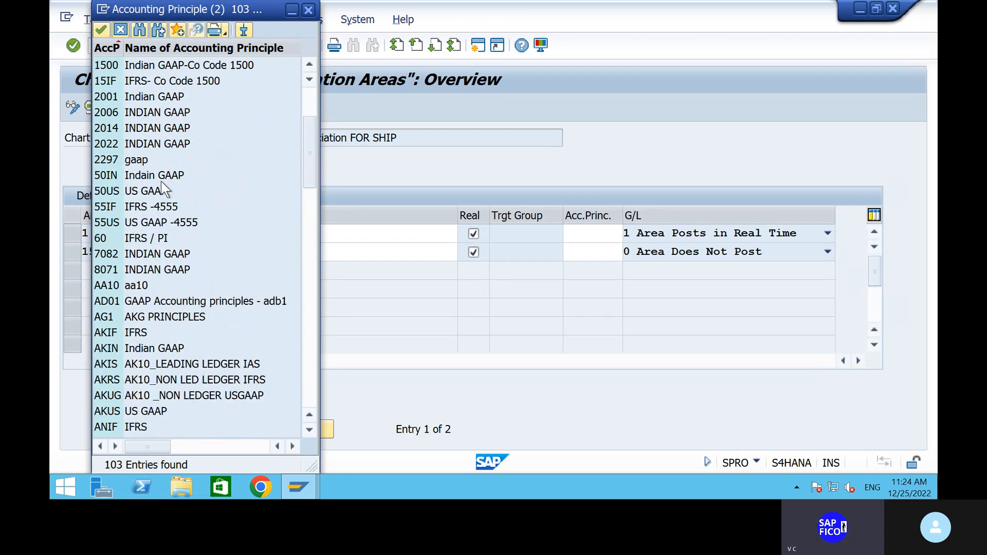
pyautogui.scroll(-5, 164, 188)
pyautogui.scroll(-6, 160, 186)
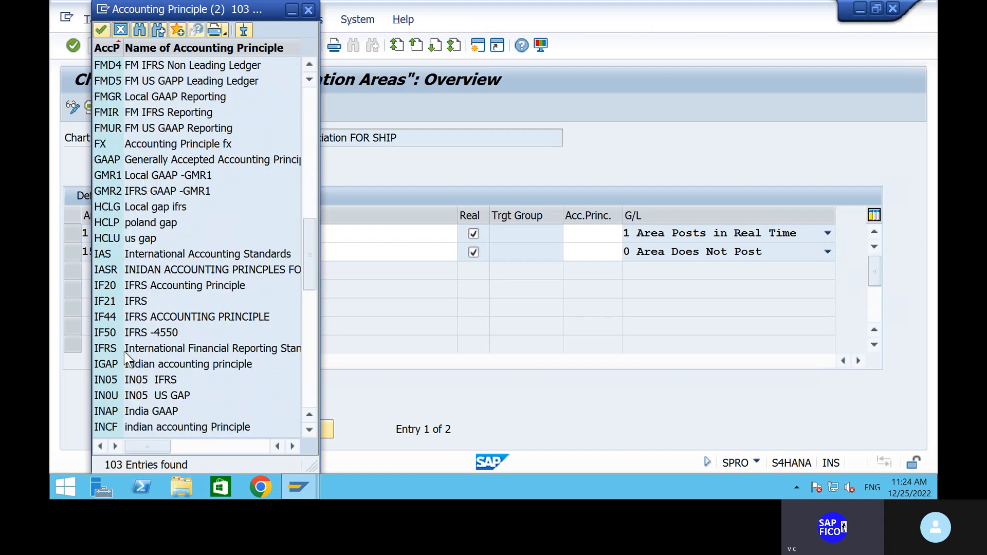
pyautogui.scroll(-3, 125, 350)
pyautogui.scroll(-4, 125, 351)
pyautogui.scroll(-3, 124, 350)
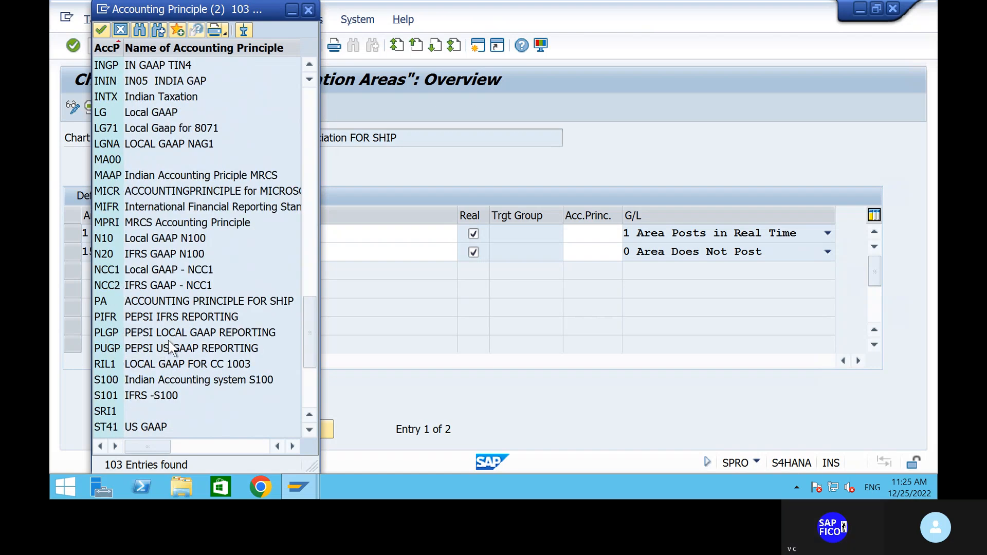
pyautogui.click(157, 303)
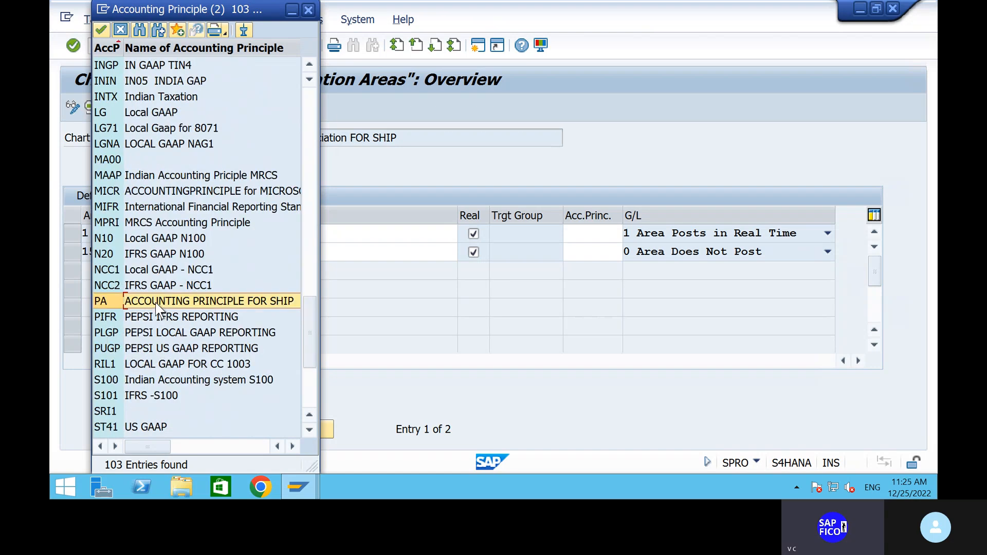
pyautogui.doubleClick(156, 303)
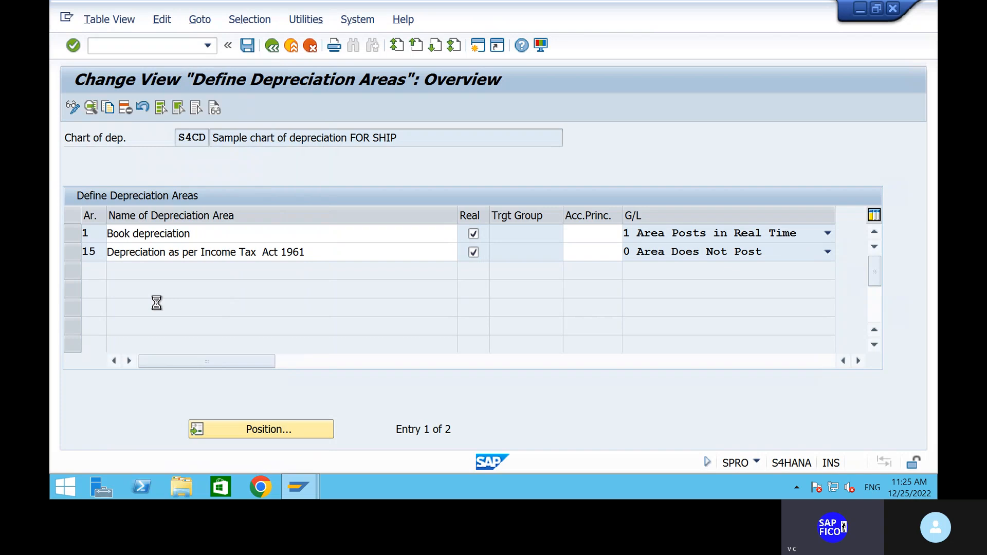
# - Assign accounting principle PA to depreciation area 15 and save the depreciation areas to the proposed customizing request
pyautogui.click(585, 249)
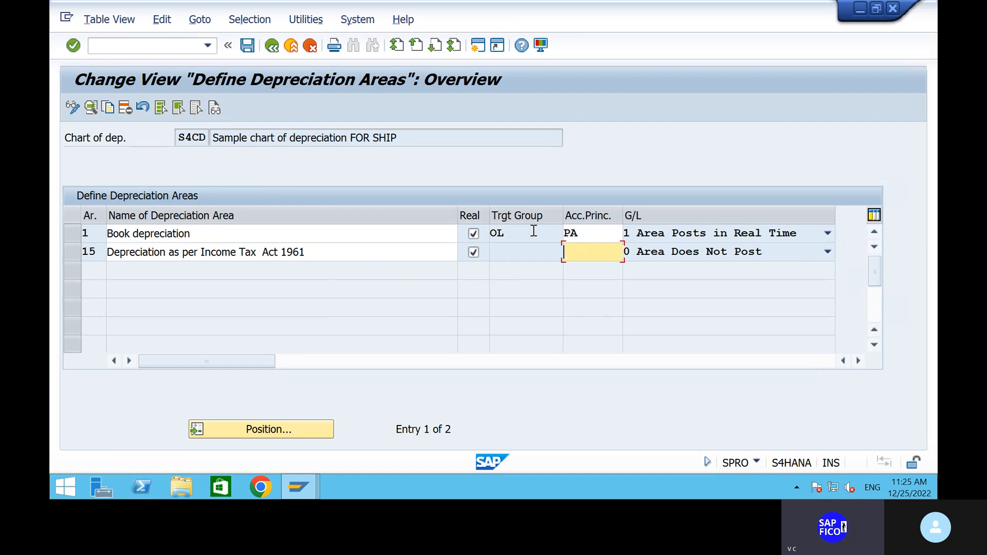
pyautogui.write('PA')
pyautogui.press('Return')
pyautogui.click(246, 46)
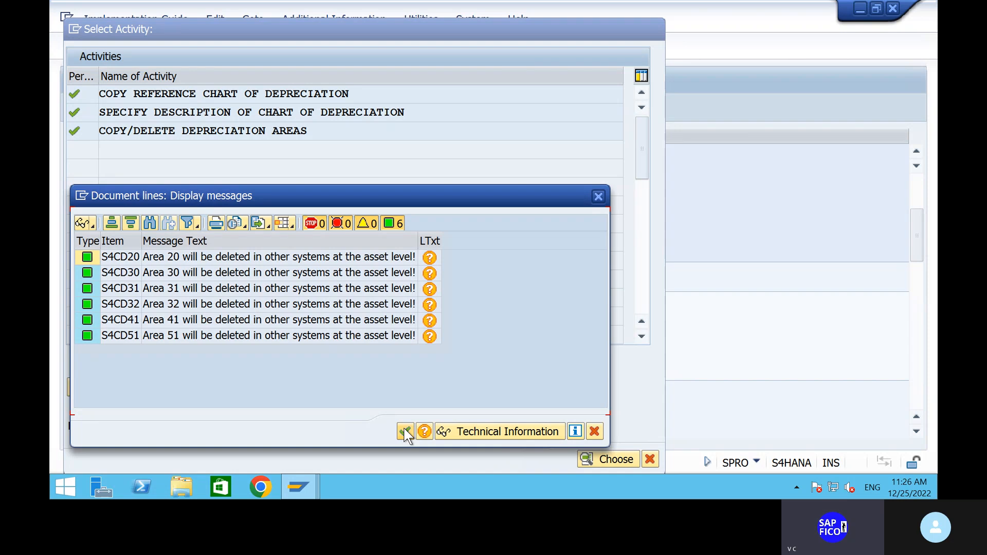
pyautogui.click(405, 431)
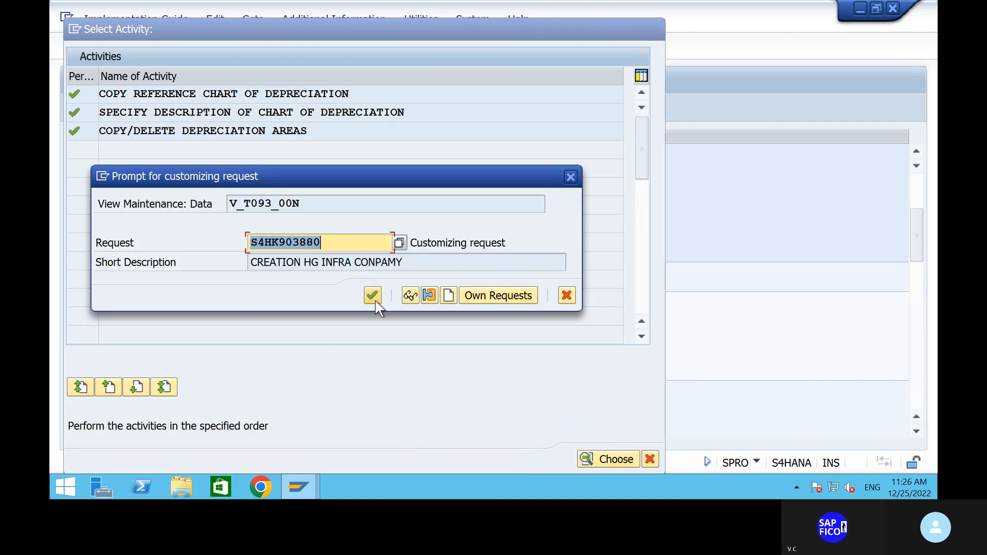
pyautogui.click(374, 298)
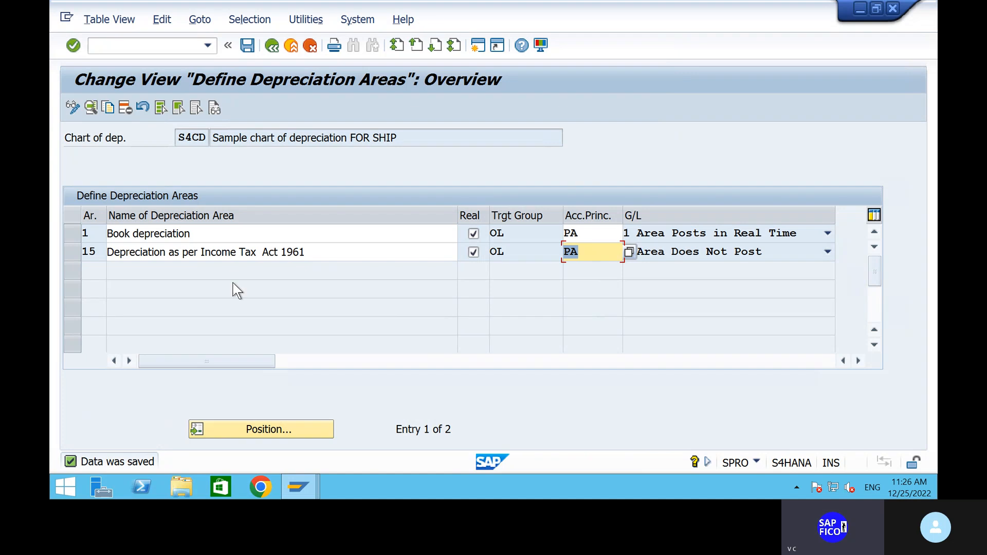
# - Leave the depreciation areas view with /n and return to the SAP start screen
pyautogui.click(205, 47)
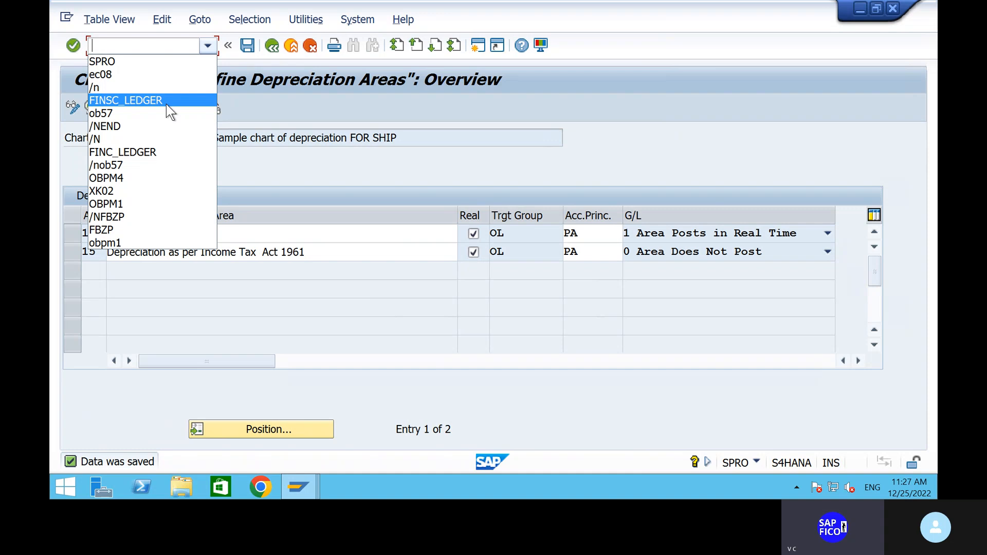
pyautogui.click(100, 86)
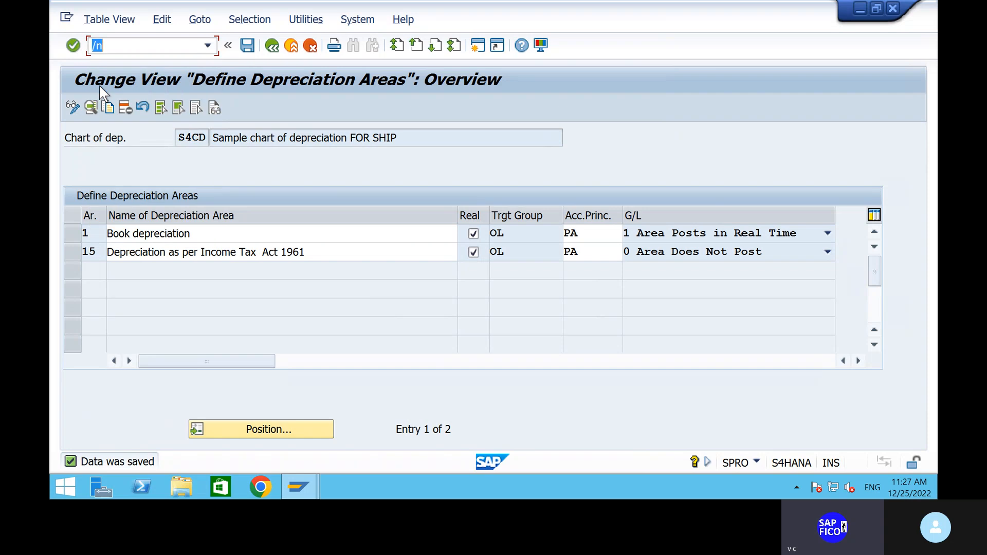
pyautogui.click(73, 45)
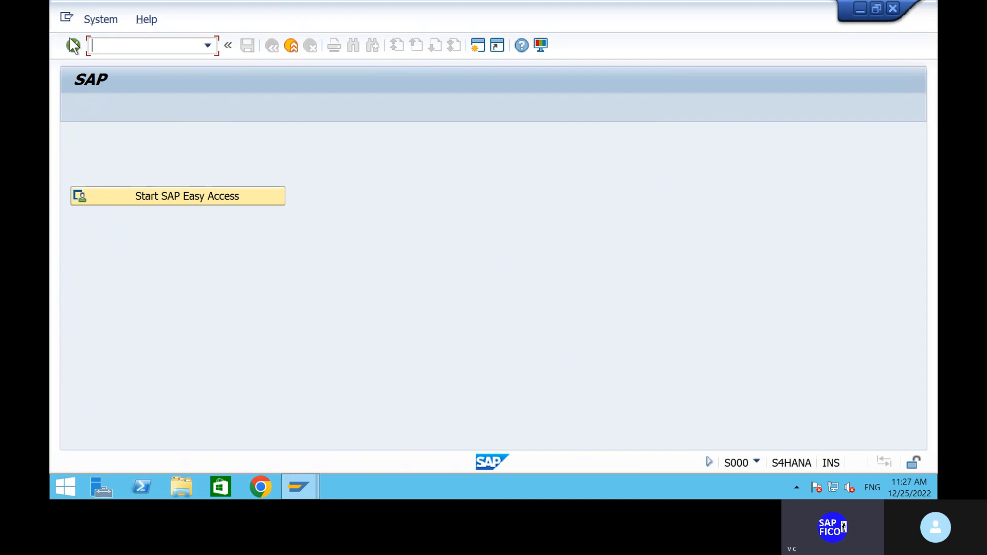
# - Look up the tax code assignment step in the Notepad configuration list and open transaction OBCL in SAP
pyautogui.moveTo(609, 9)
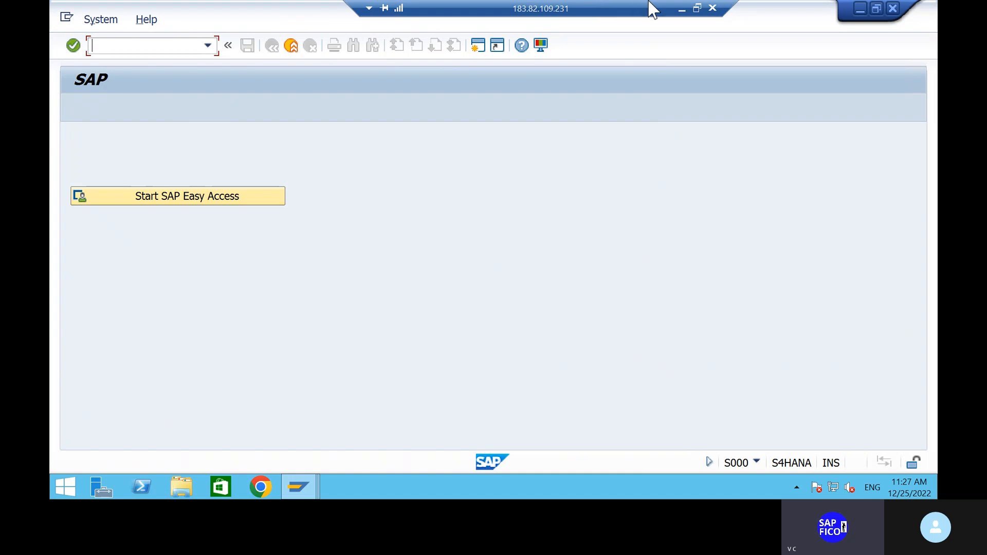
pyautogui.click(681, 7)
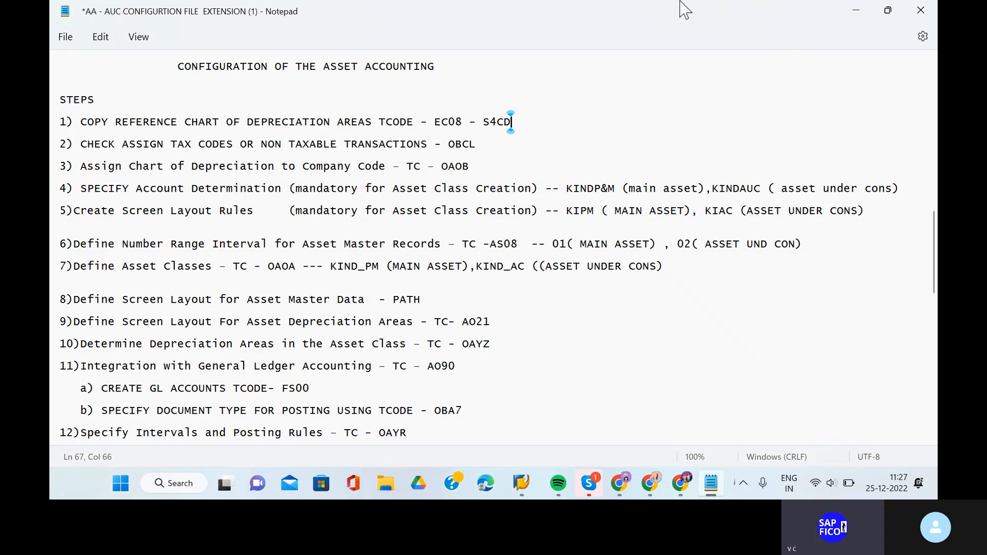
pyautogui.click(490, 142)
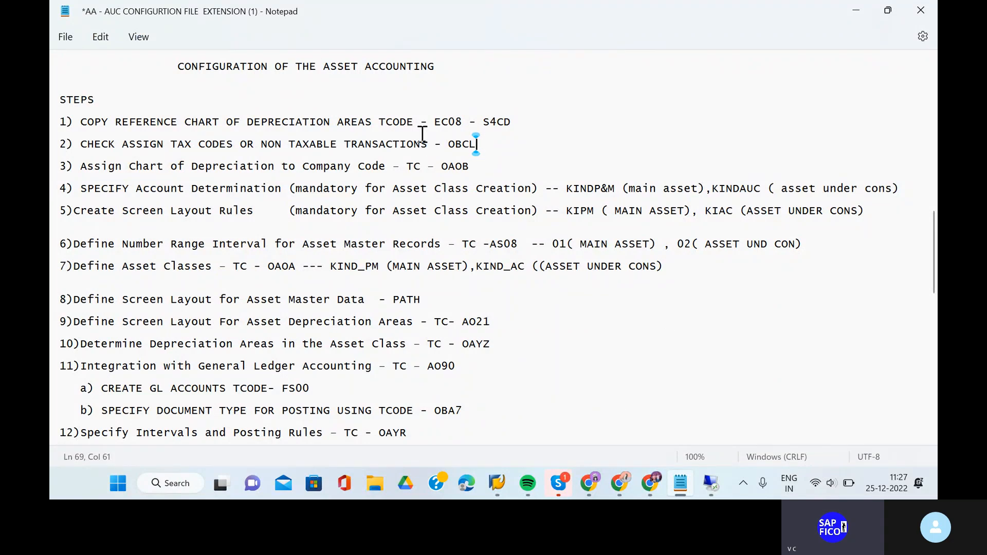
pyautogui.click(710, 483)
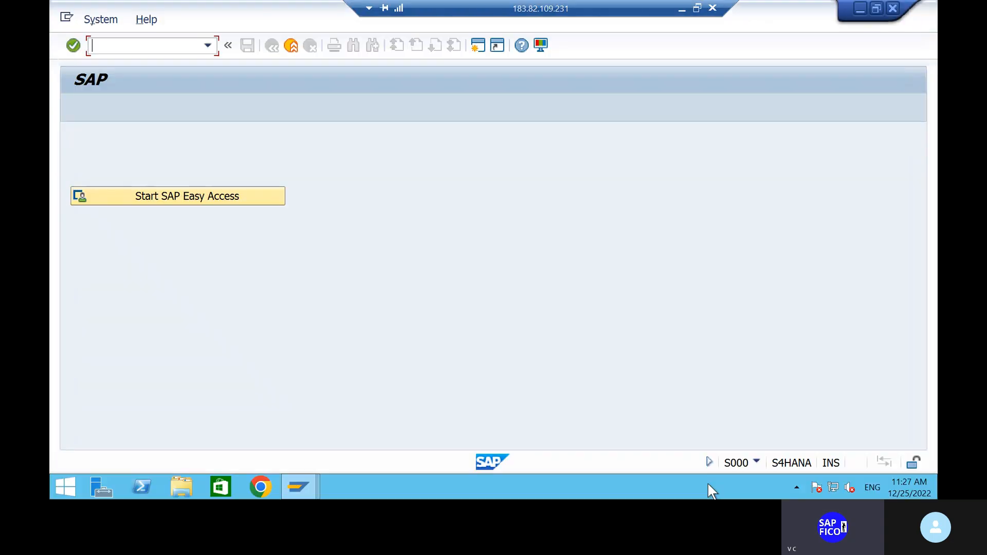
pyautogui.write('OBCL')
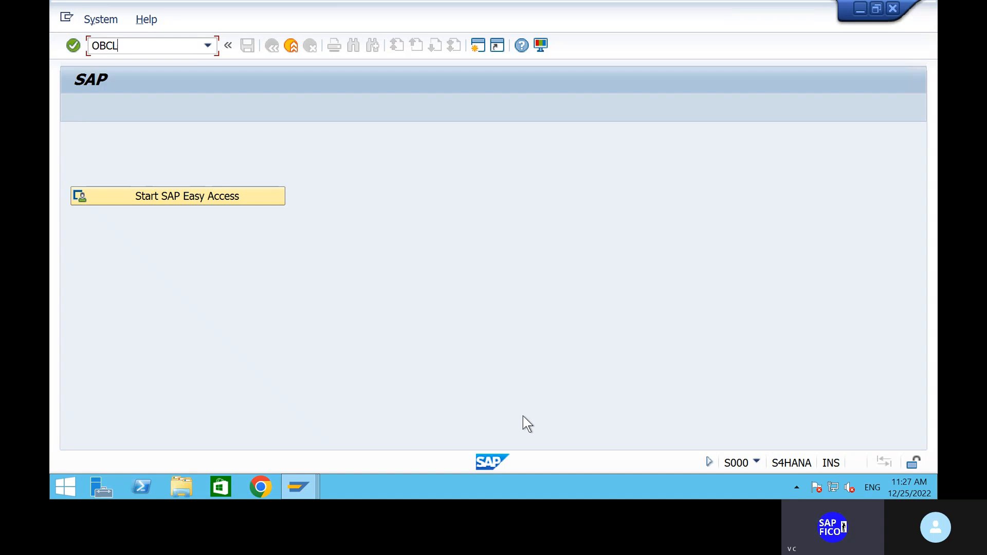
pyautogui.press('Return')
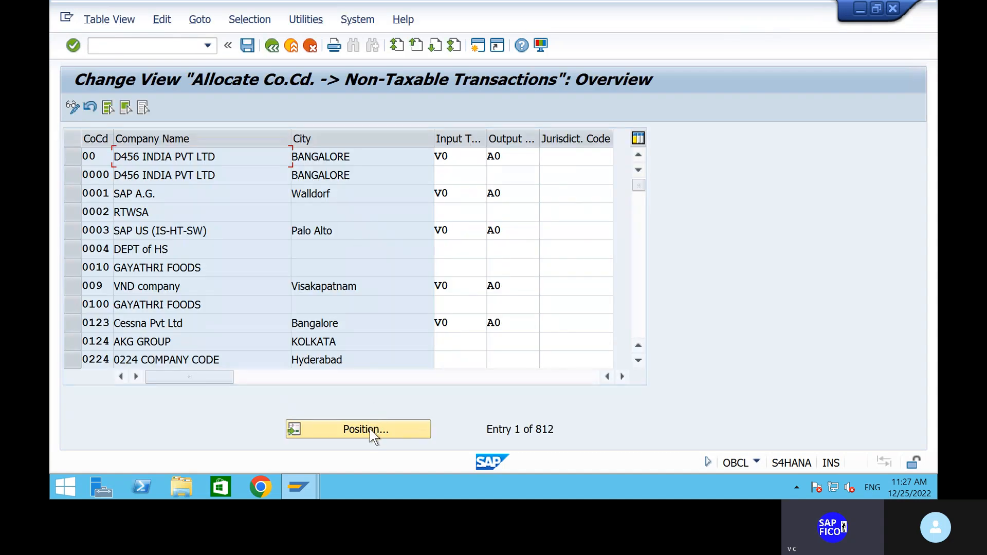
# - Position the non-taxable transactions table at company code SHIP
pyautogui.click(369, 429)
pyautogui.write('S')
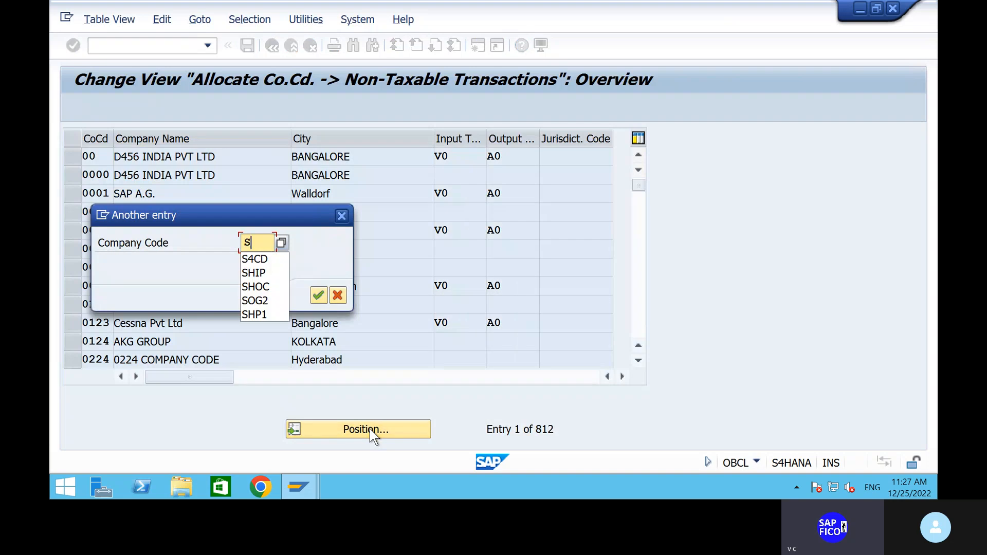
pyautogui.write('HIP')
pyautogui.press('Return')
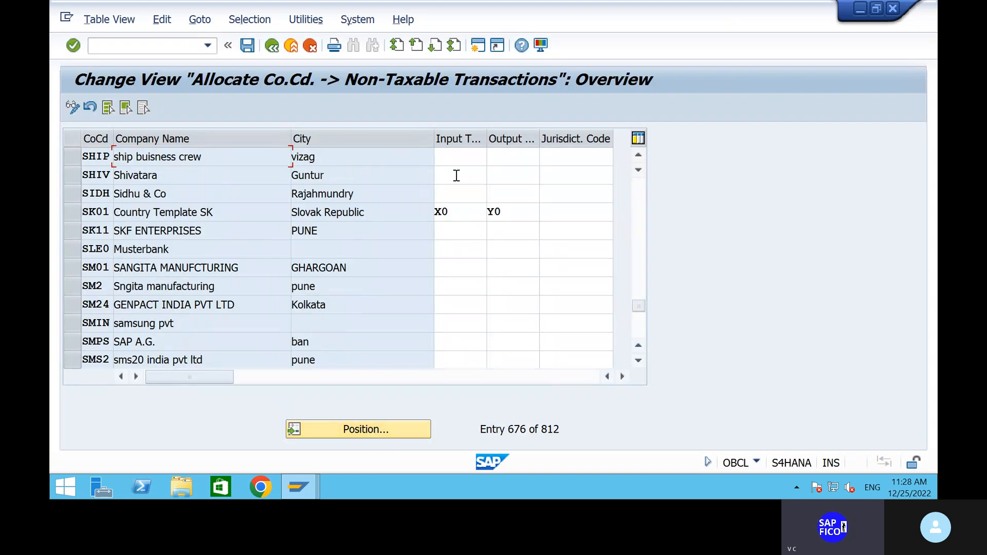
pyautogui.click(486, 162)
pyautogui.click(493, 159)
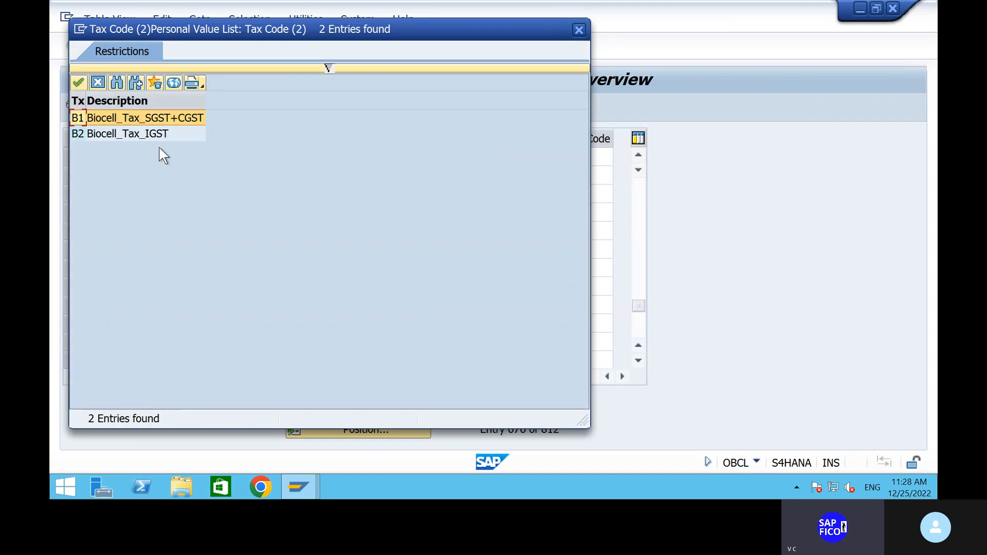
pyautogui.click(579, 29)
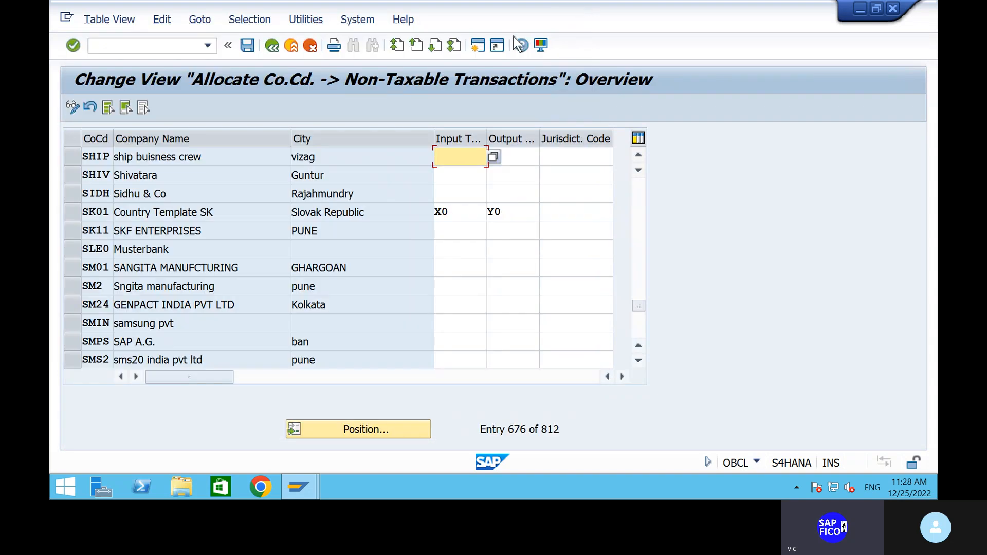
pyautogui.click(477, 46)
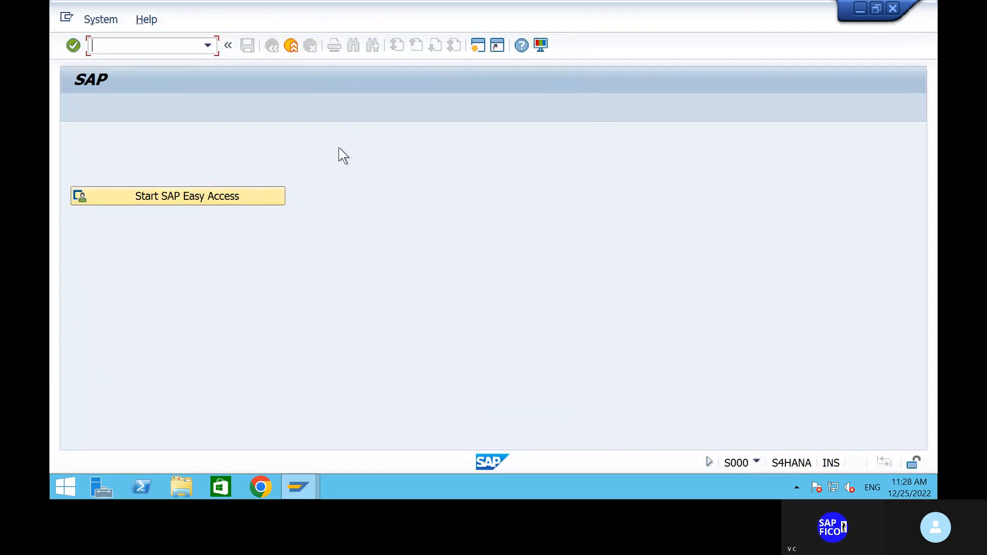
pyautogui.click(298, 487)
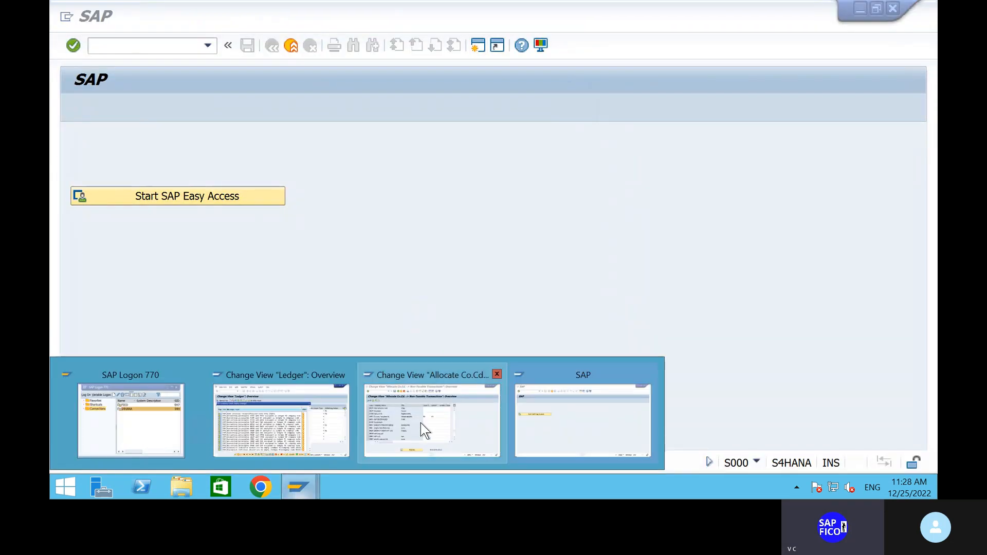
pyautogui.click(421, 422)
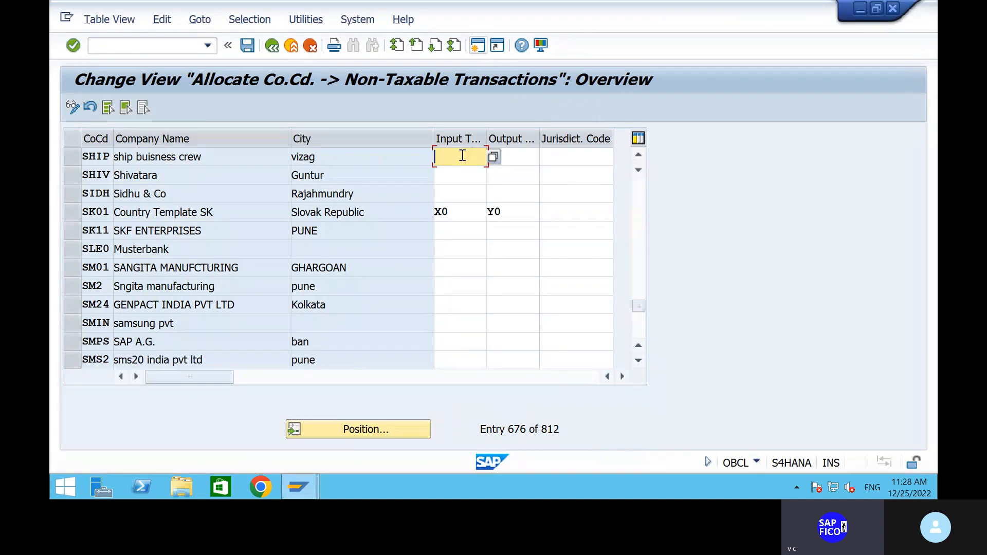
# - Set input tax code V0 and output tax code A0 for company code SHIP and save to the proposed customizing request
pyautogui.write('V0')
pyautogui.click(515, 159)
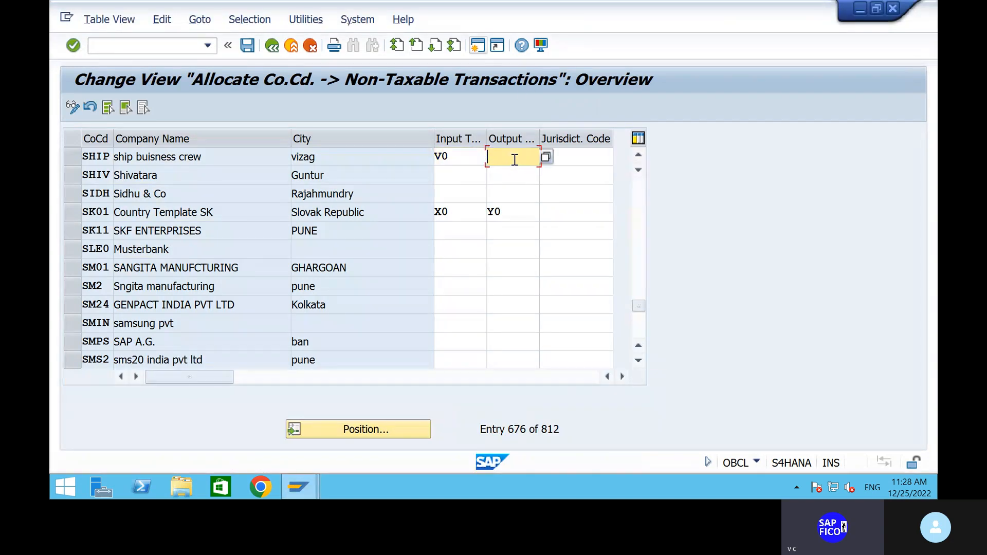
pyautogui.write('A0')
pyautogui.click(248, 46)
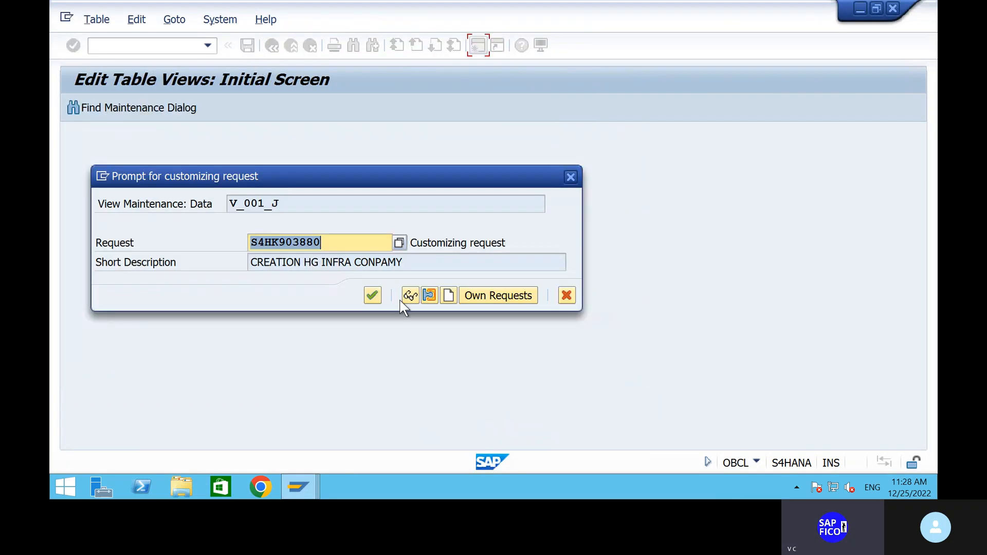
pyautogui.click(373, 297)
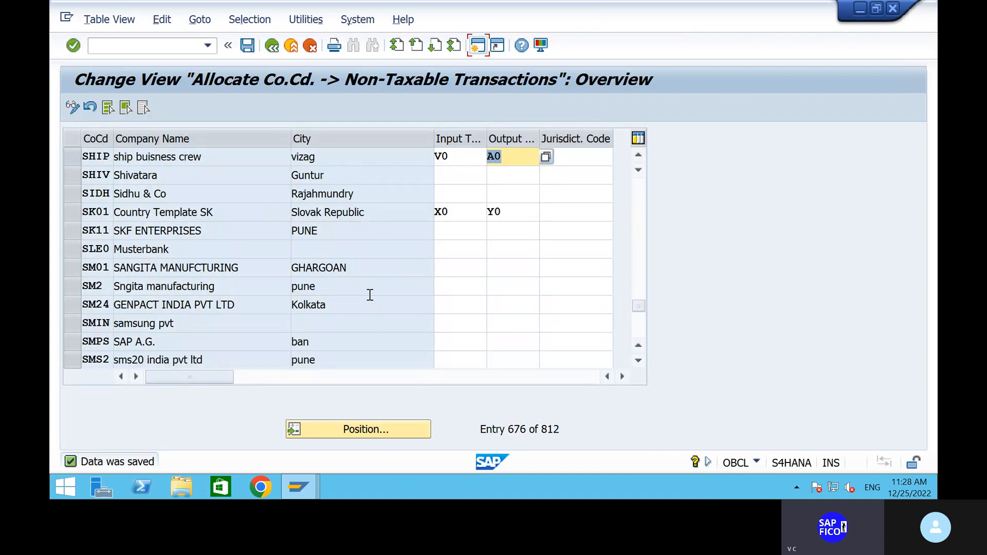
# - Look up the chart of depreciation assignment step in the Notepad list and open transaction OAOB in SAP with /NOAOB
pyautogui.moveTo(311, 490)
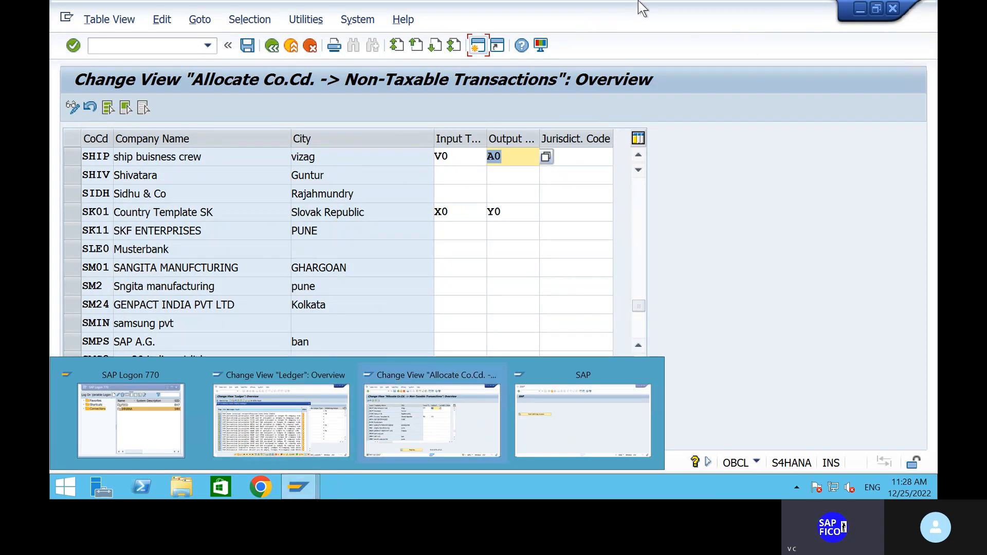
pyautogui.moveTo(648, 2)
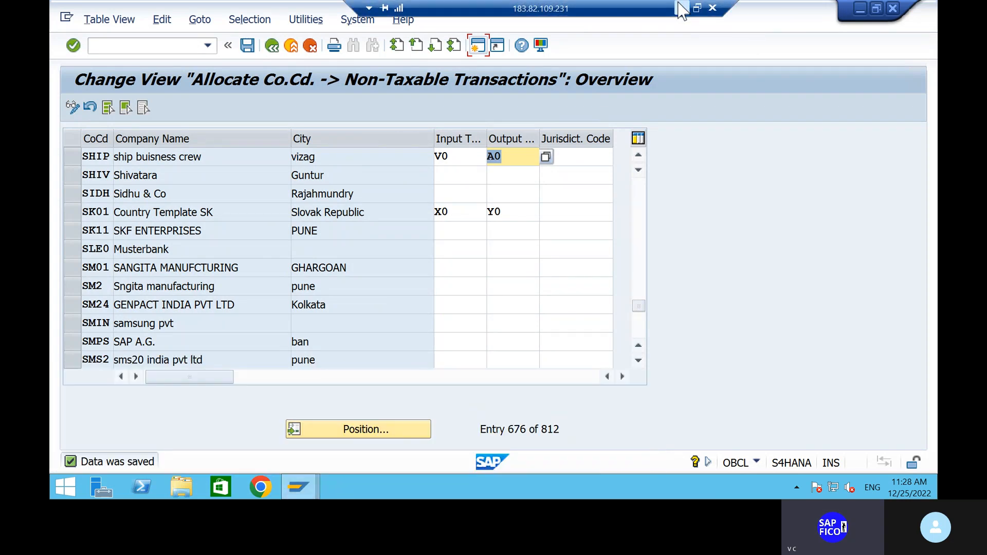
pyautogui.click(680, 8)
pyautogui.click(477, 166)
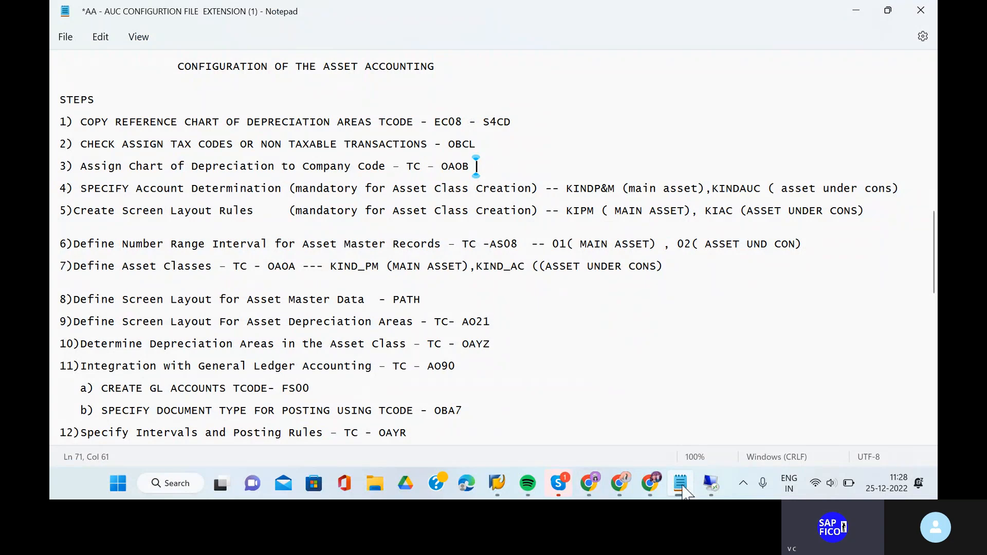
pyautogui.click(711, 486)
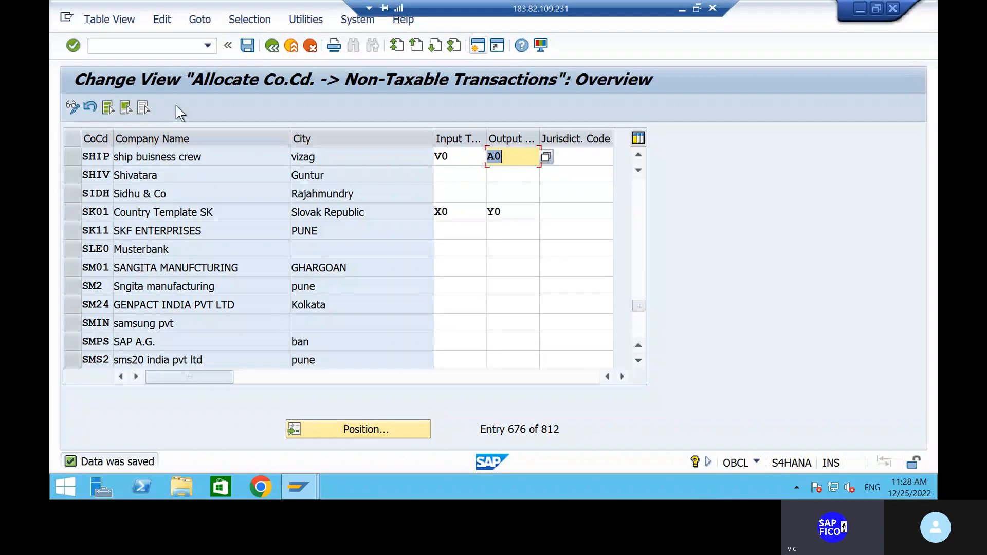
pyautogui.click(152, 46)
pyautogui.write('/')
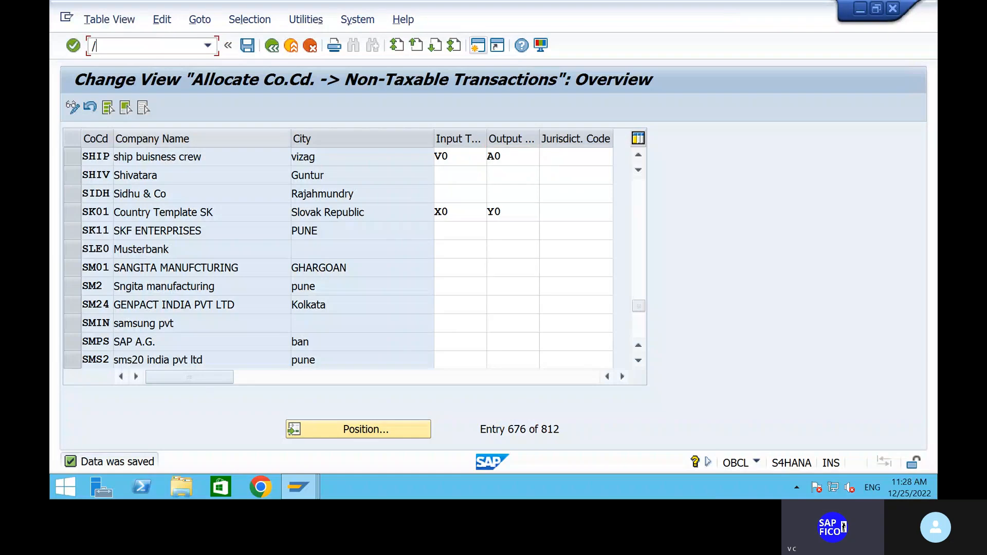
pyautogui.write('NOAOB')
pyautogui.press('Return')
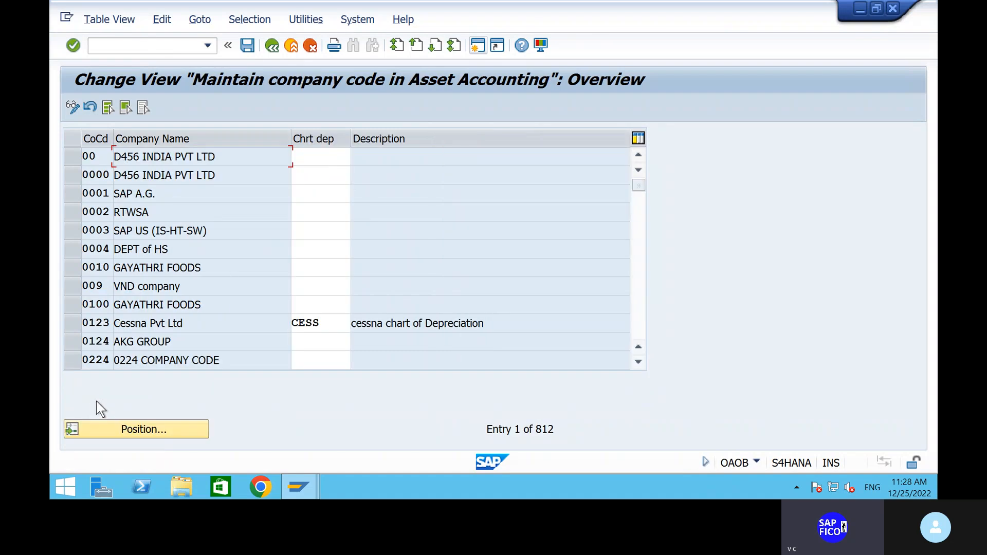
# - Position the asset accounting company code table at company code SHIP
pyautogui.click(132, 435)
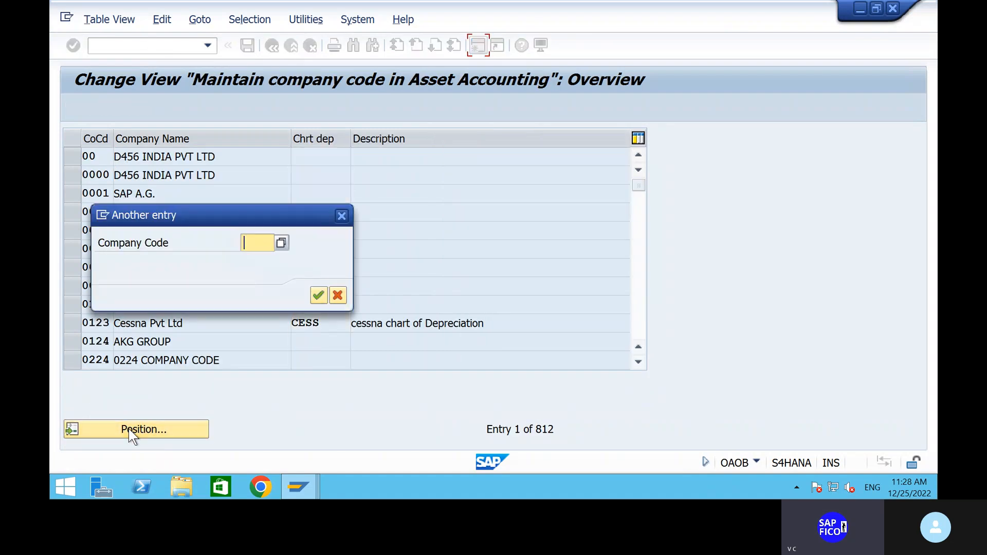
pyautogui.write('SHIP')
pyautogui.press('Return')
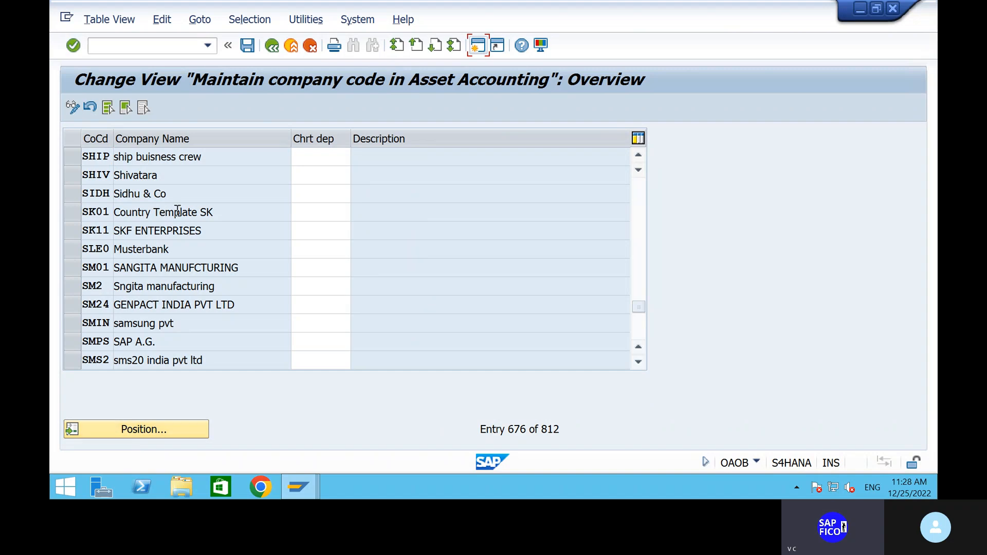
# - Assign chart of depreciation S4CD to company code SHIP and save to the proposed customizing request
pyautogui.click(317, 157)
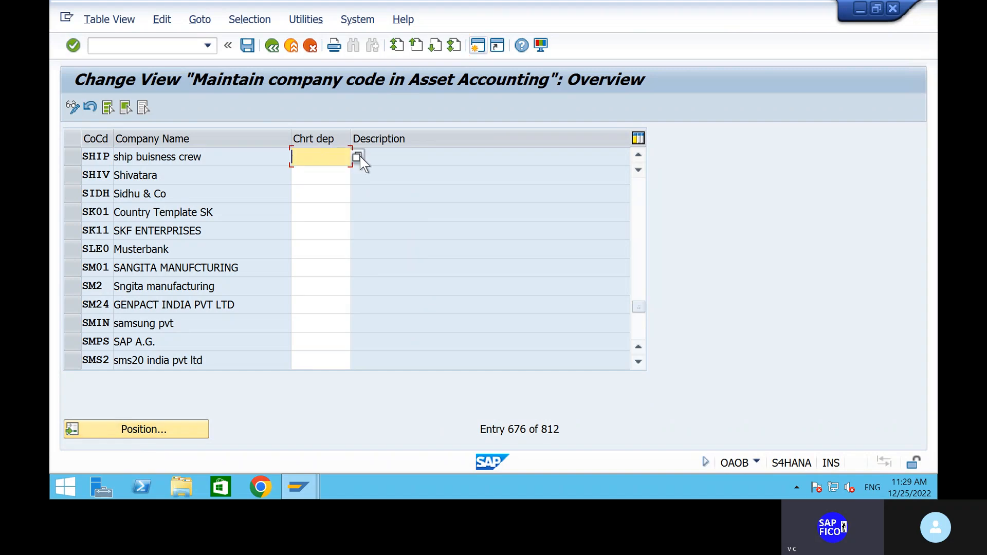
pyautogui.write('SA')
pyautogui.press('BackSpace')
pyautogui.click(358, 157)
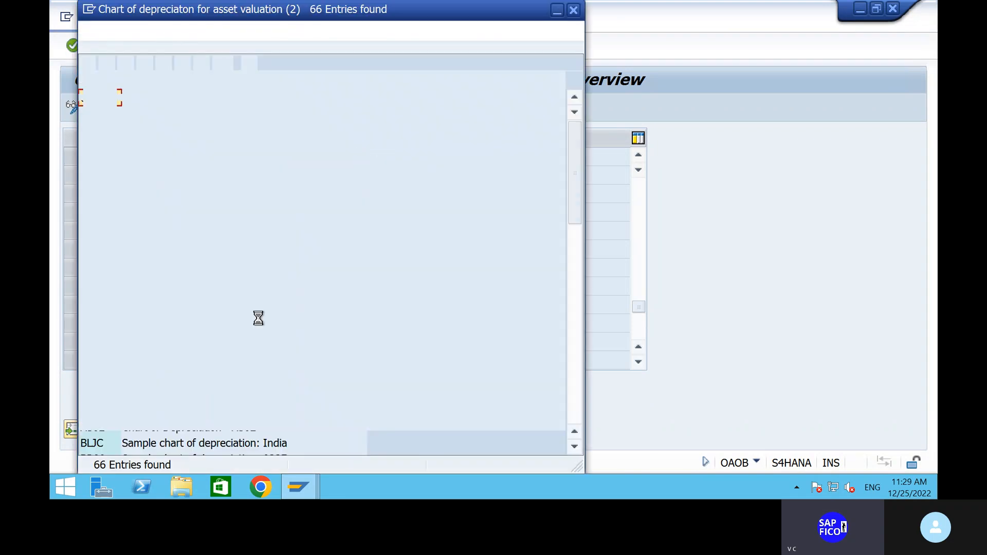
pyautogui.scroll(-5, 205, 399)
pyautogui.scroll(-5, 203, 400)
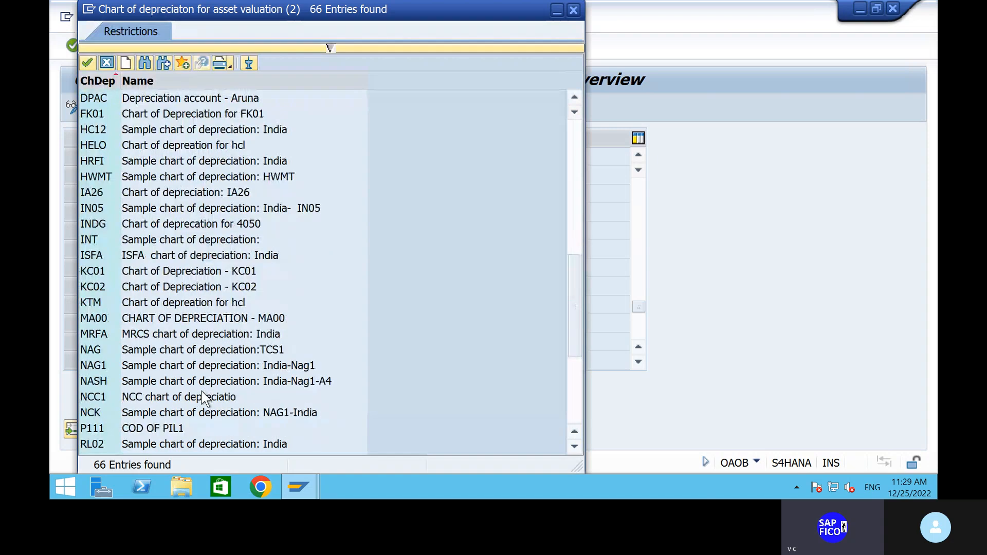
pyautogui.scroll(-2, 150, 380)
pyautogui.scroll(-3, 146, 386)
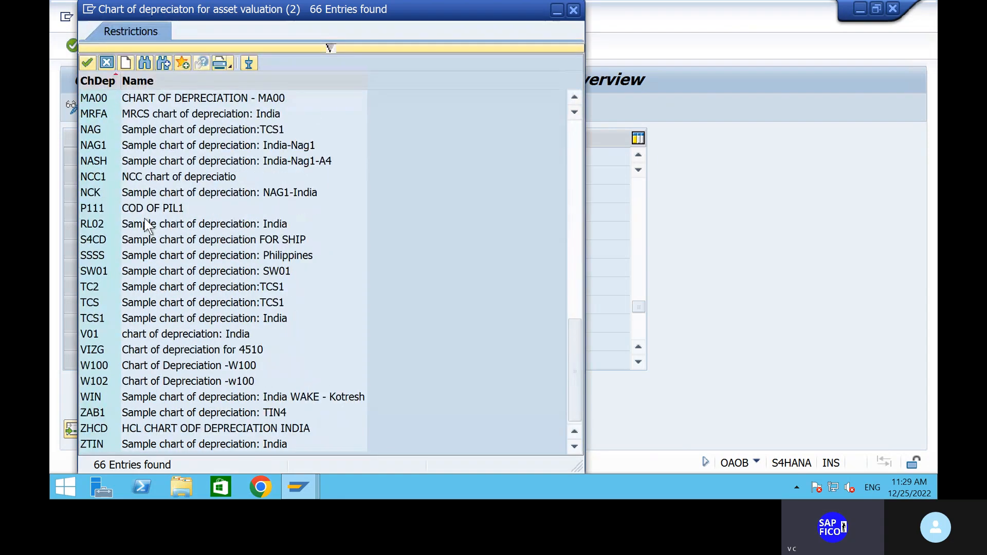
pyautogui.click(116, 237)
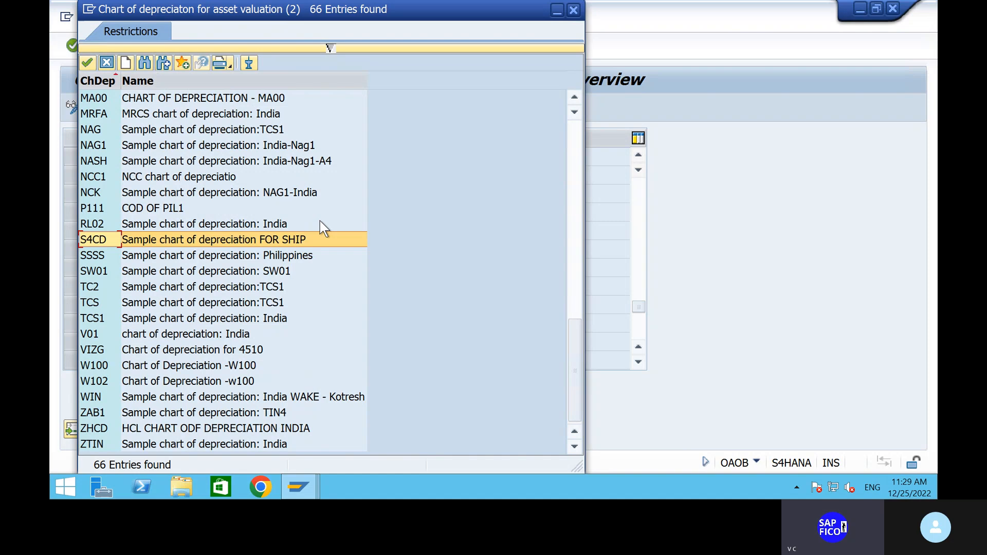
pyautogui.click(277, 240)
pyautogui.doubleClick(277, 240)
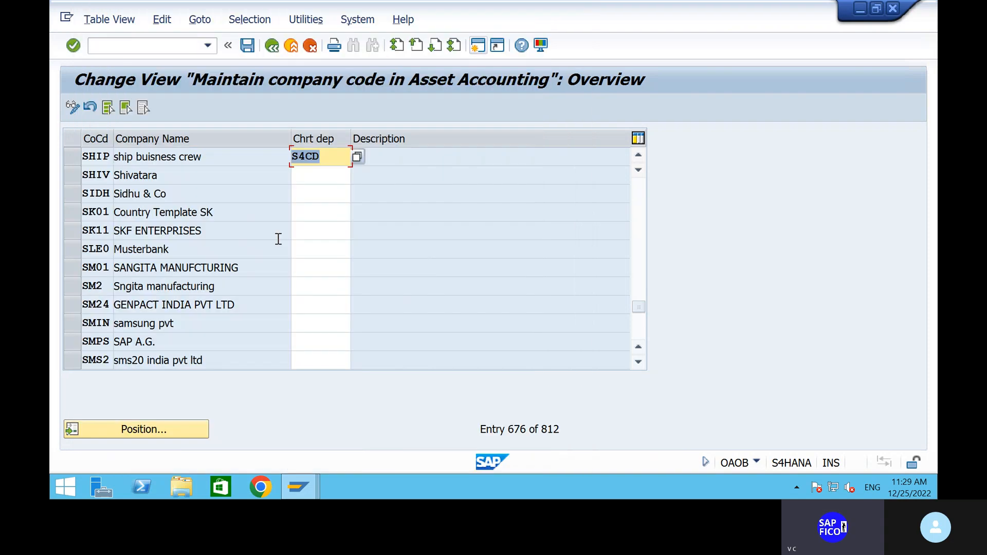
pyautogui.click(247, 45)
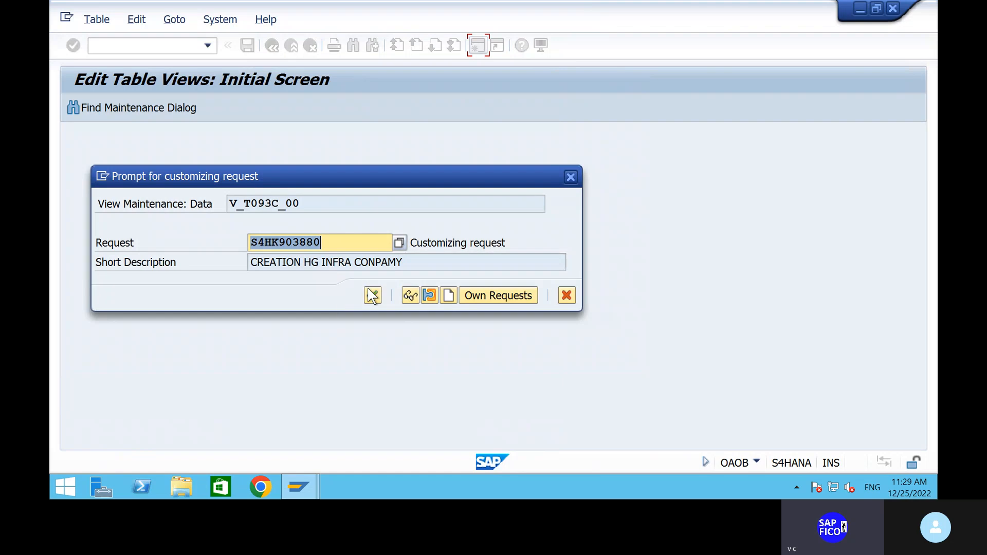
pyautogui.click(372, 296)
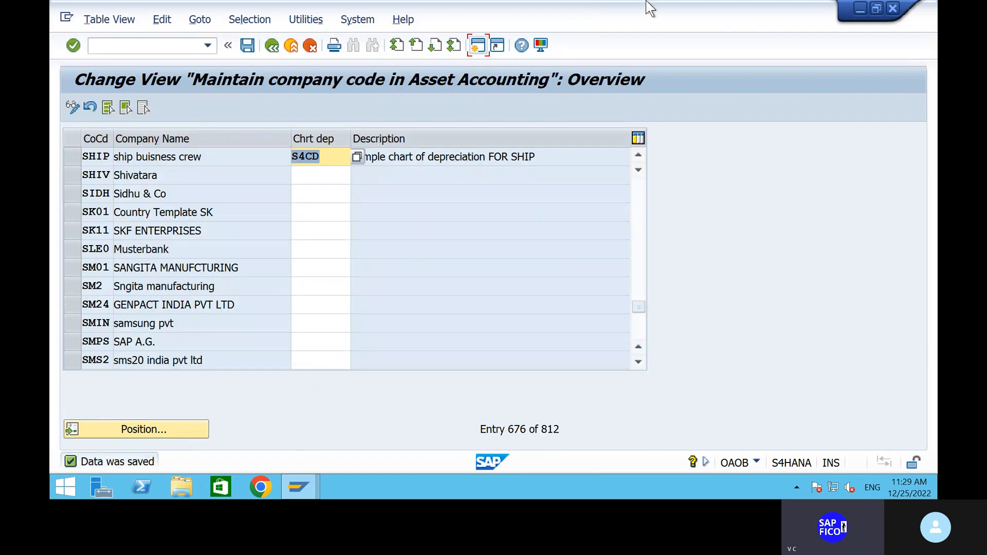
# - Switch to the Notepad configuration list and delete the main asset code KINDP&M from item 4, Specify Account Determination
pyautogui.moveTo(651, 7)
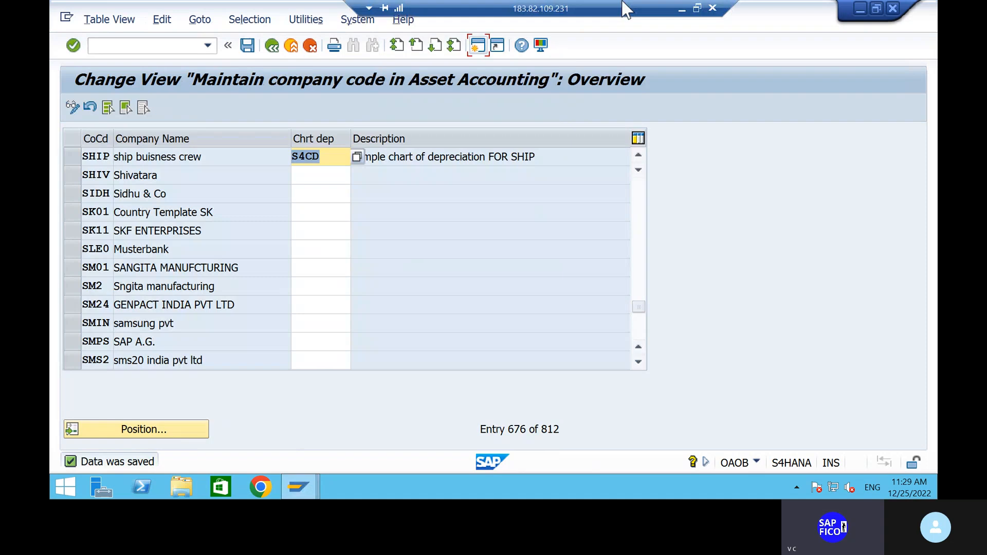
pyautogui.click(684, 5)
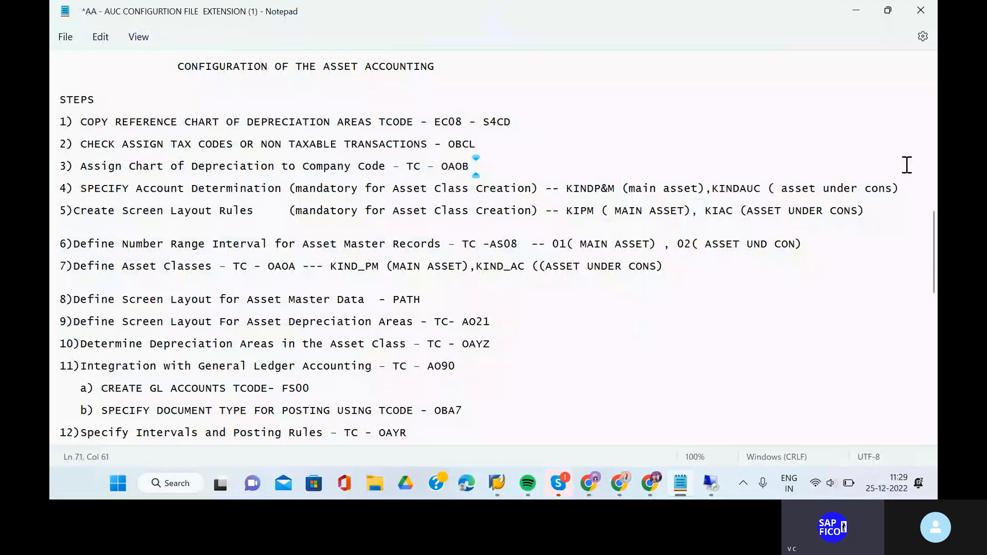
pyautogui.click(899, 188)
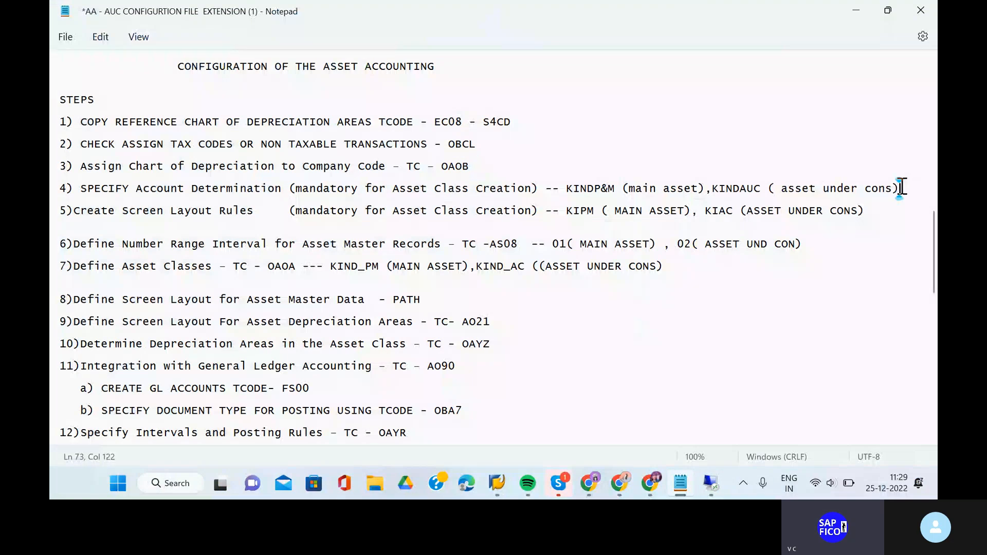
pyautogui.click(616, 188)
pyautogui.press('BackSpace')
pyautogui.press('BackSpace')
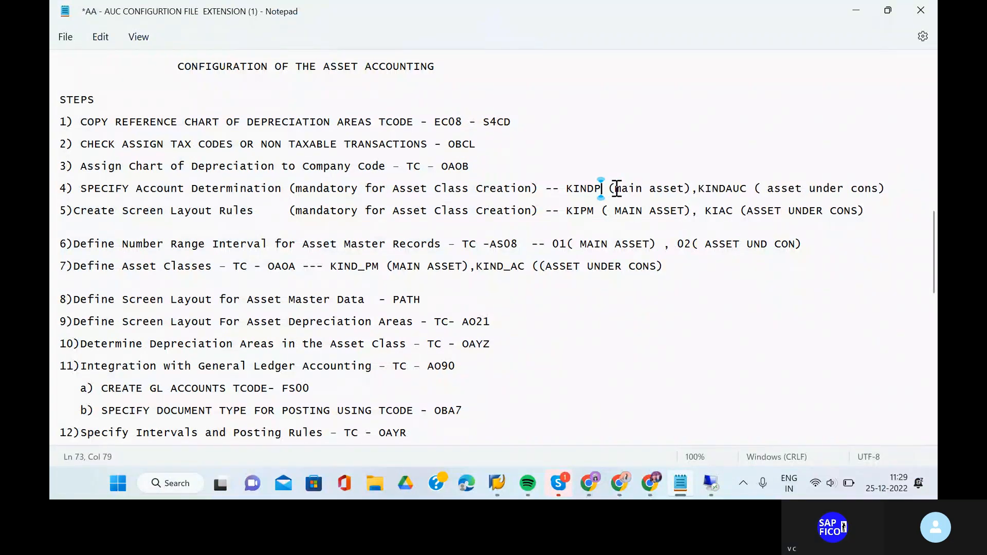
pyautogui.press('BackSpace')
pyautogui.press('BackSpace')
pyautogui.press('BackSpace')
pyautogui.press('BackSpace')
pyautogui.press('BackSpace')
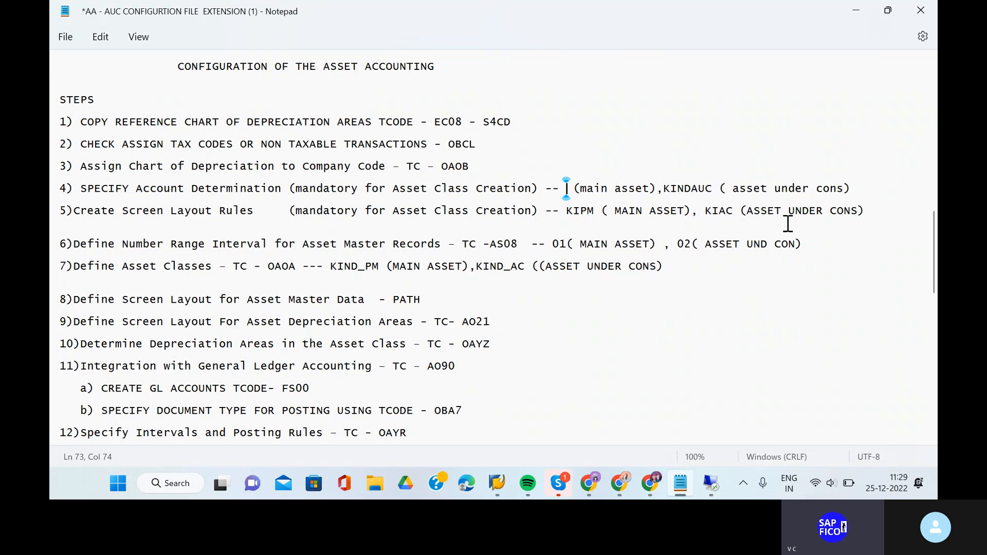
# - Remove the KIND prefix from the asset under construction code in item 4 of the Notepad list
pyautogui.click(689, 188)
pyautogui.press('BackSpace')
pyautogui.press('BackSpace')
pyautogui.press('BackSpace')
pyautogui.press('BackSpace')
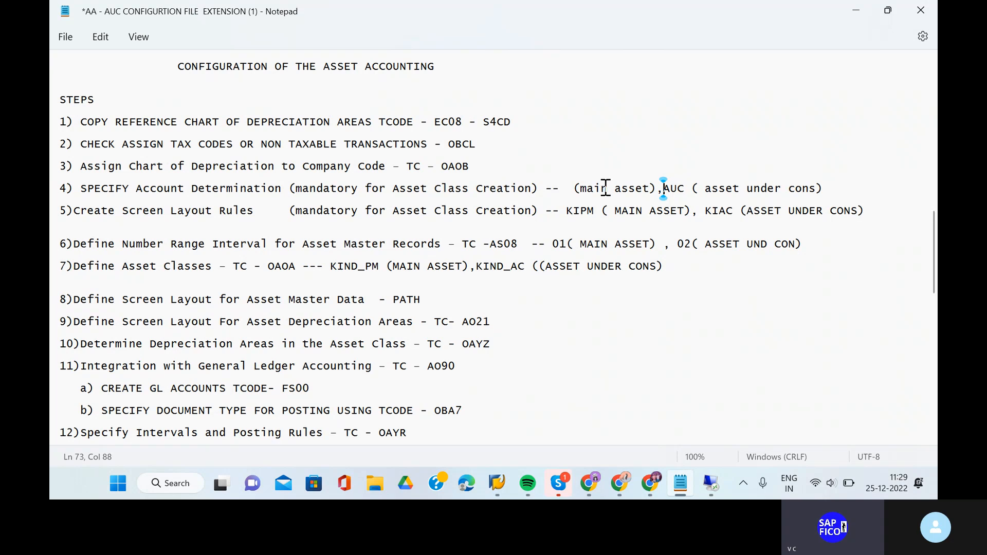
pyautogui.click(565, 189)
# - Switch back to SAP, go to transaction SPRO with /NSPRO and display the SAP Reference IMG
pyautogui.click(711, 483)
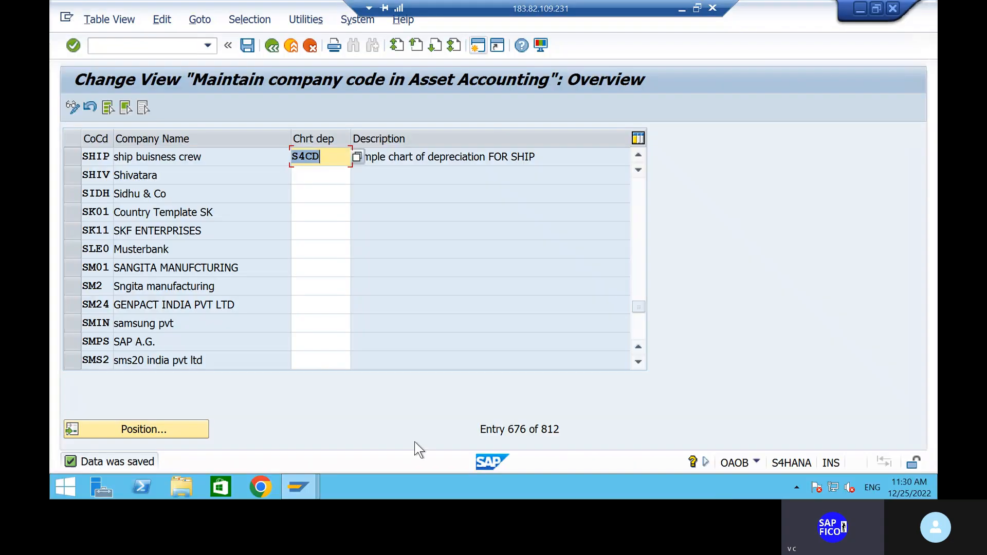
pyautogui.click(109, 45)
pyautogui.write('/N')
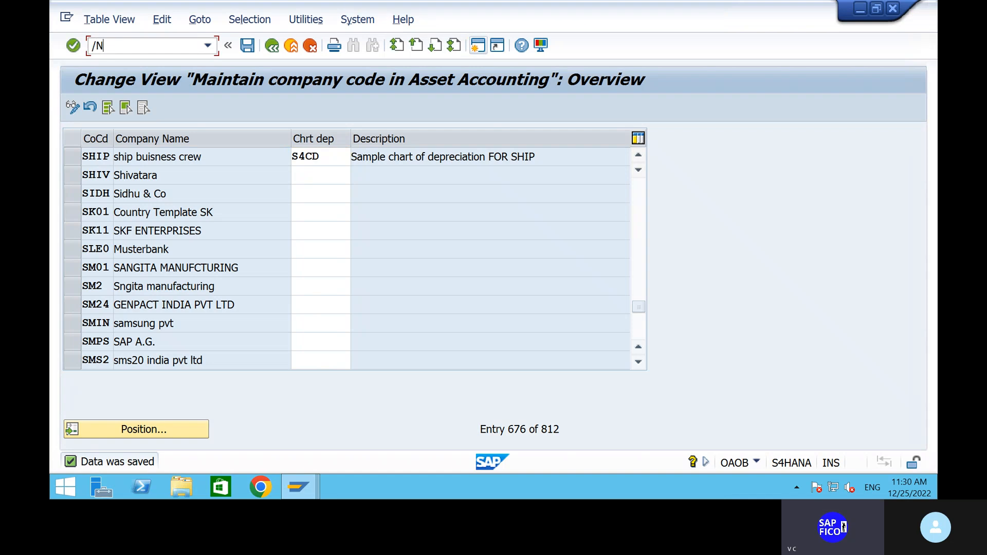
pyautogui.write('SPRO')
pyautogui.press('Return')
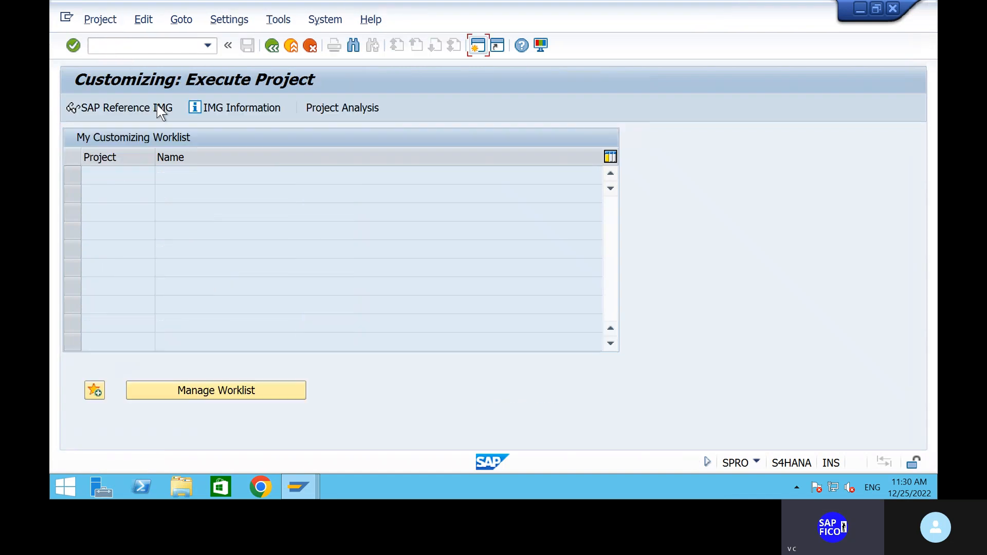
pyautogui.click(145, 109)
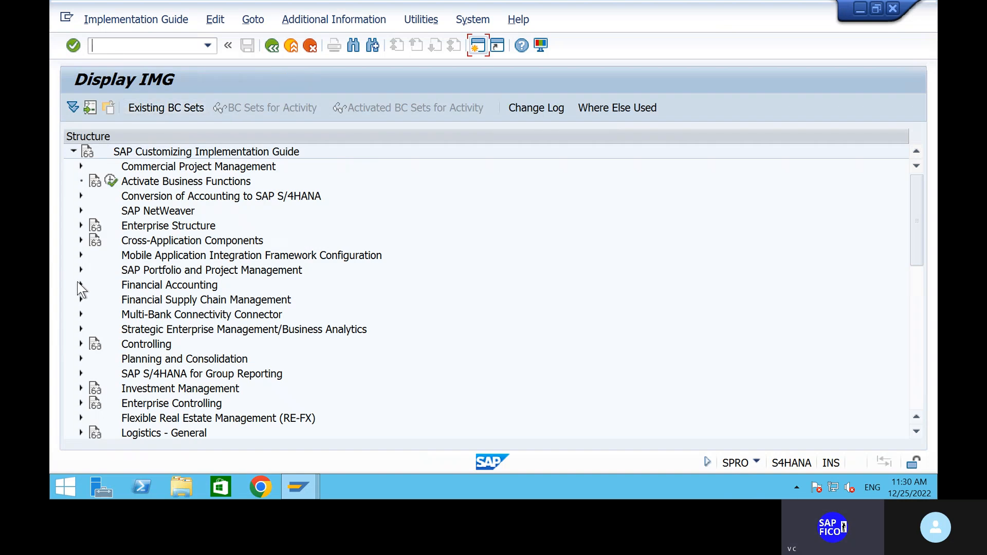
# - Open Specify Account Determination under Financial Accounting, Asset Accounting, Organizational Structures, Asset Classes
pyautogui.click(79, 285)
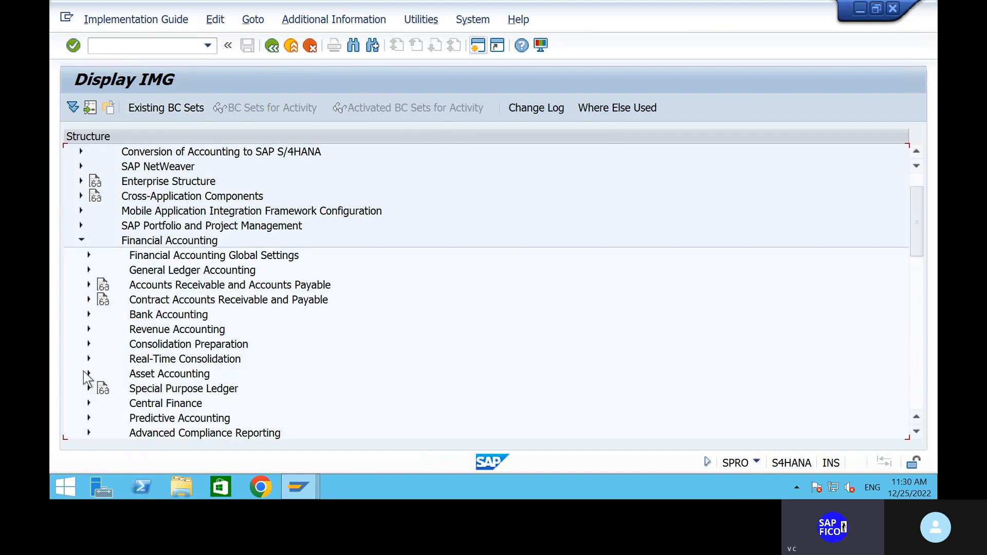
pyautogui.click(88, 374)
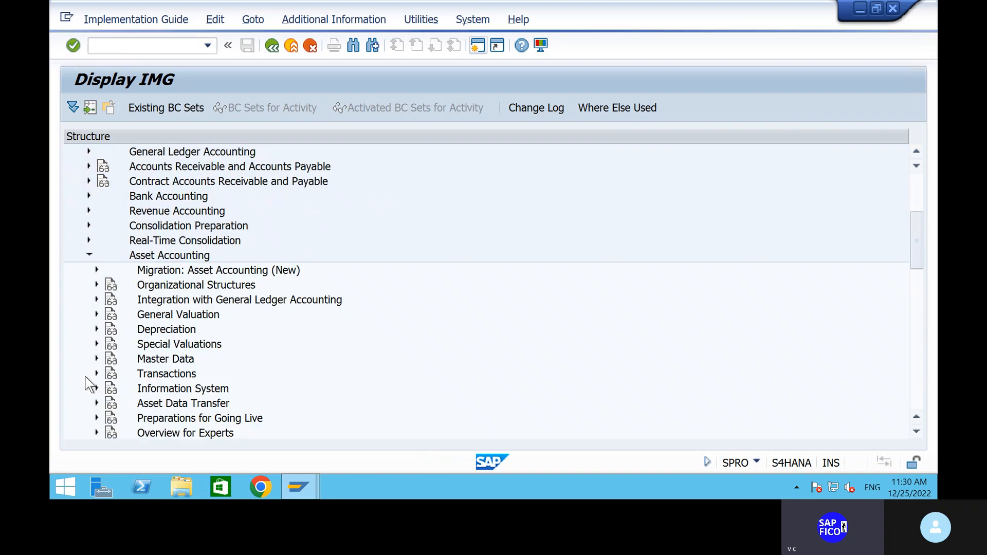
pyautogui.click(97, 285)
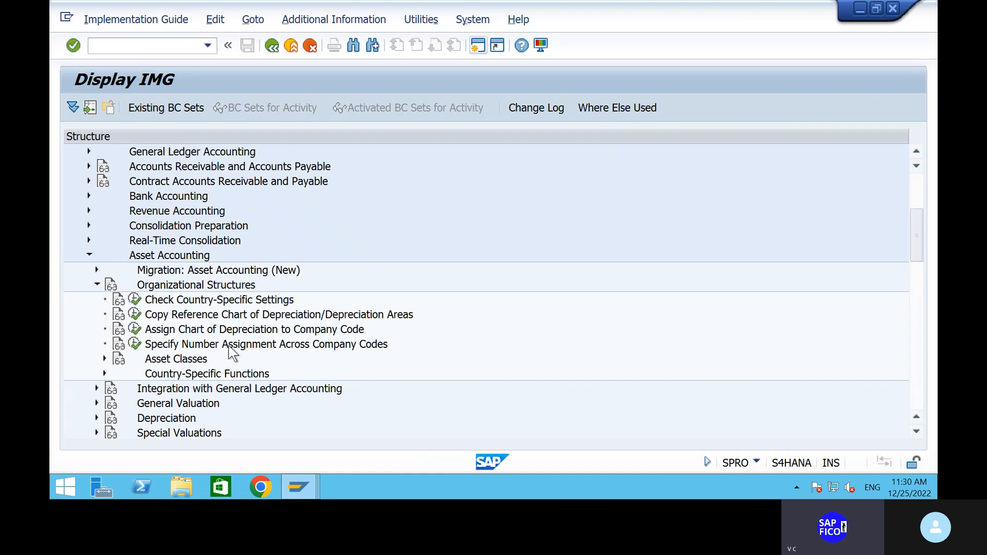
pyautogui.click(104, 358)
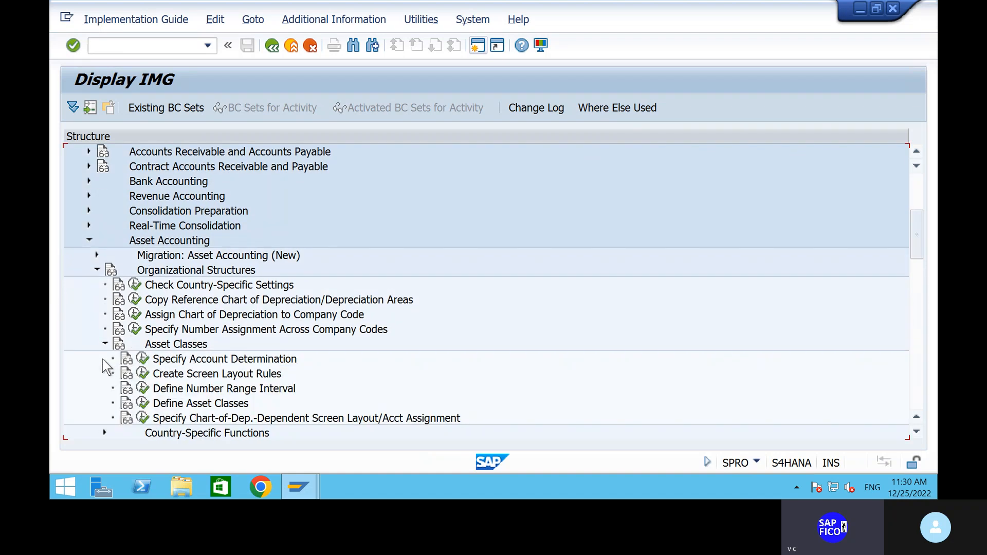
pyautogui.click(142, 358)
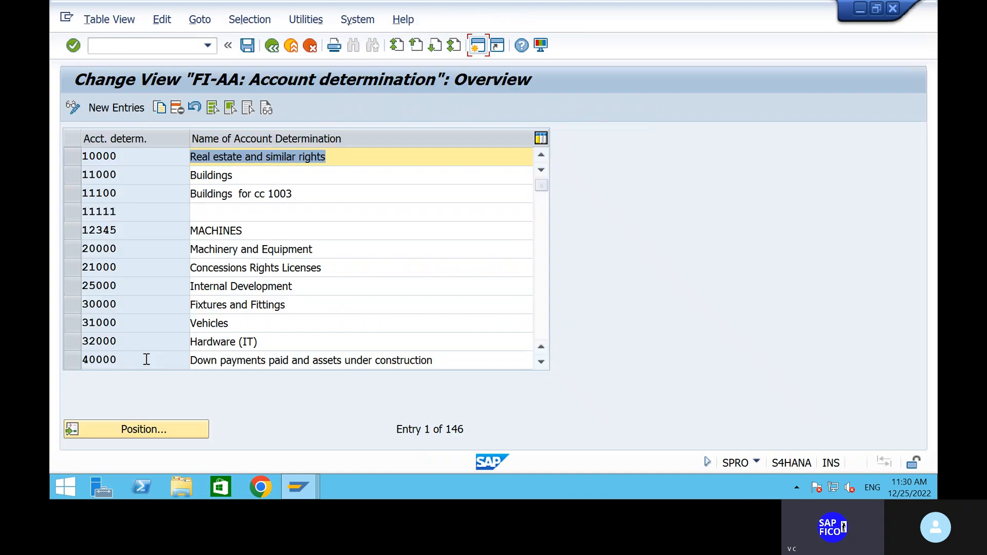
# - Start new account determination entries and enter PAVNP&M as the first account determination code
pyautogui.click(114, 107)
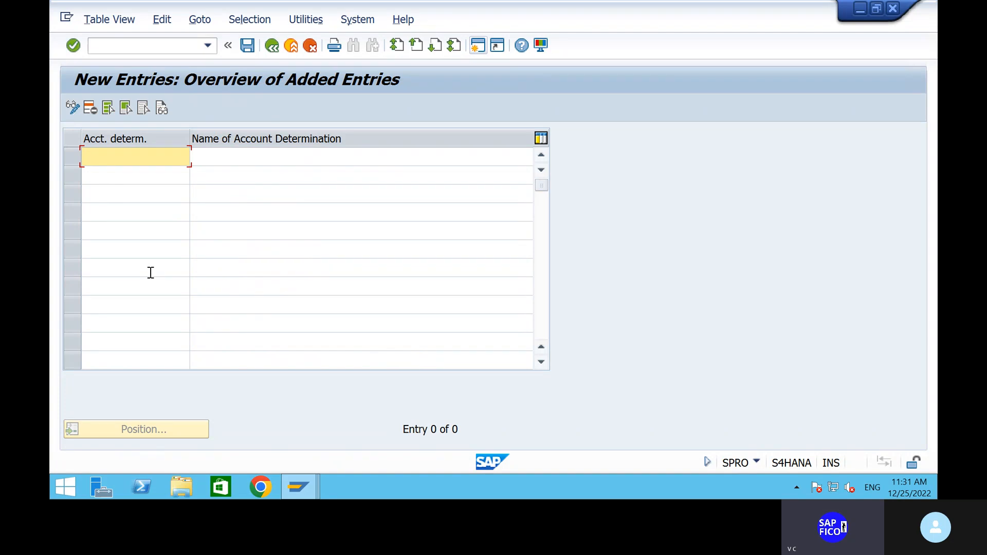
pyautogui.write('PAVANP')
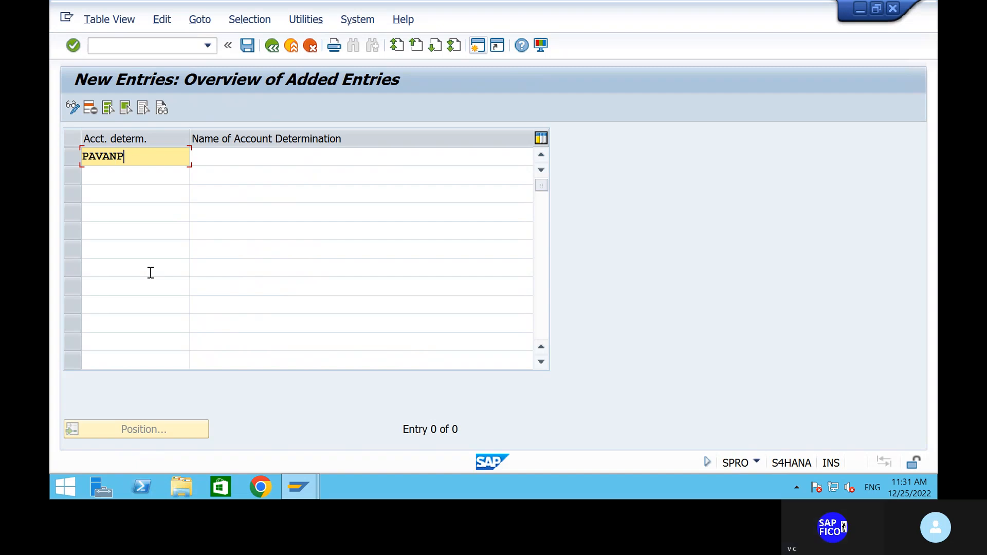
pyautogui.press('BackSpace')
pyautogui.press('BackSpace')
pyautogui.press('BackSpace')
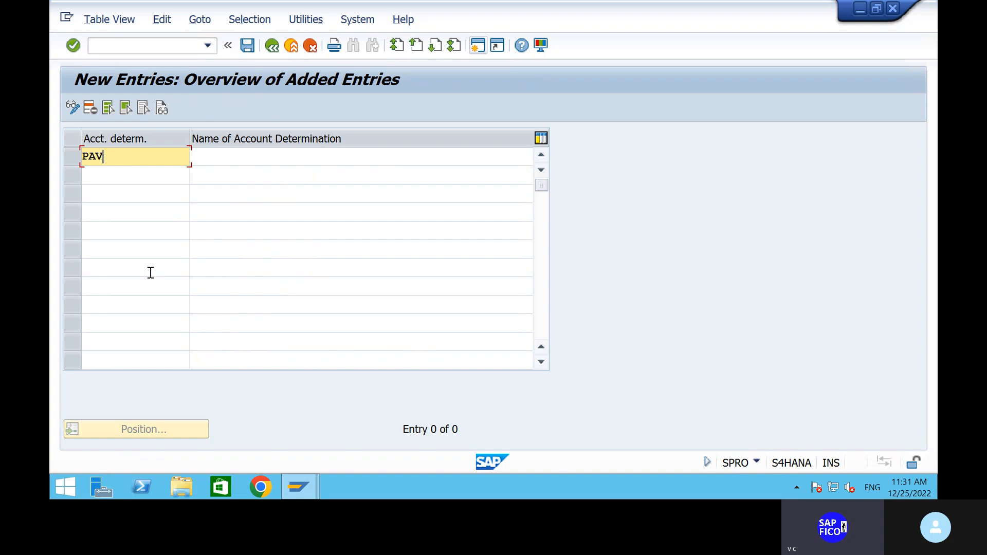
pyautogui.write('NP&M')
# - Name account determination PAVNP&M SHIP PLANT AND MACHINERY and confirm the entry
pyautogui.click(215, 157)
pyautogui.write('A')
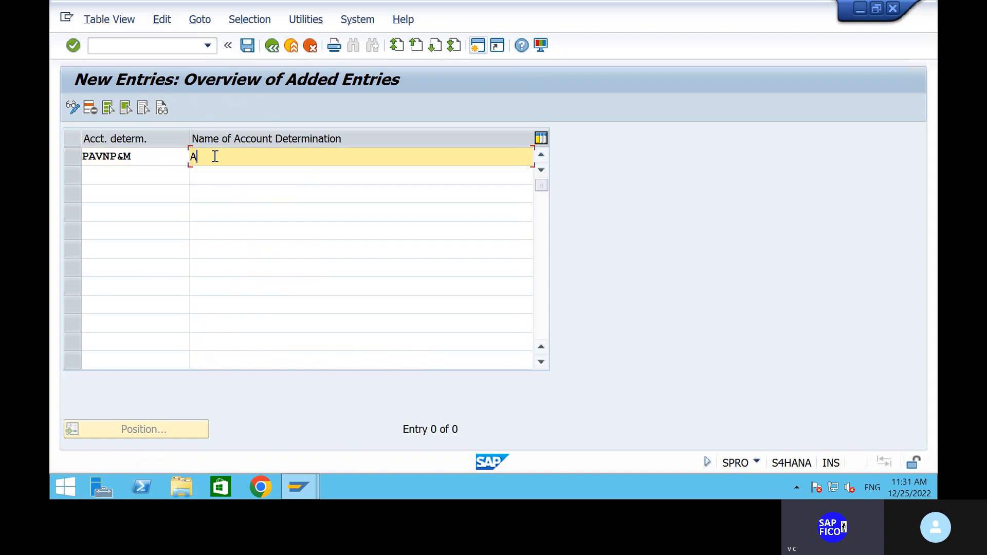
pyautogui.press('BackSpace')
pyautogui.write('SHIP PLANTA')
pyautogui.press('BackSpace')
pyautogui.write('AND MACHIBER')
pyautogui.press('BackSpace')
pyautogui.press('BackSpace')
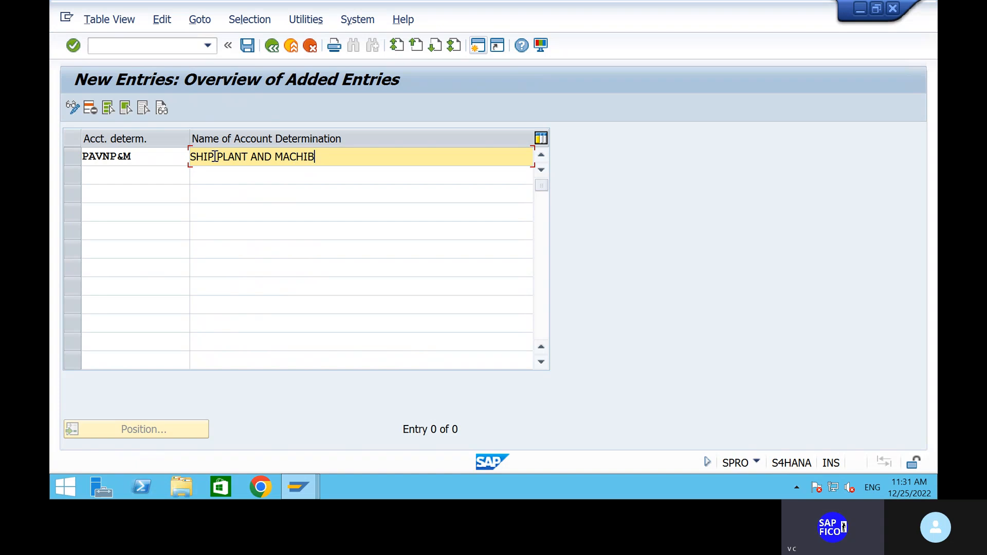
pyautogui.press('BackSpace')
pyautogui.write('NERY')
pyautogui.press('Return')
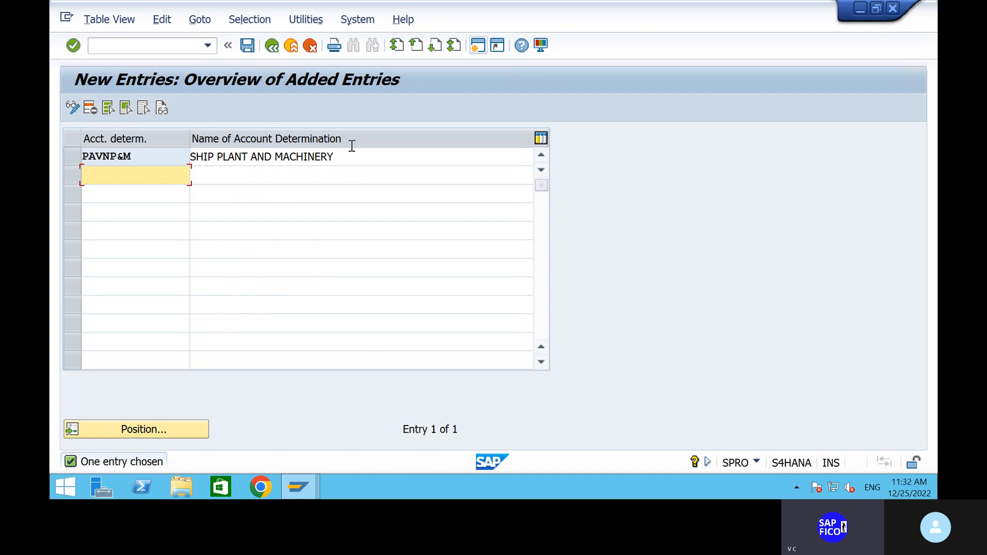
# - Add account determination PAVNAUC with the name SHIP ASSET UNDER CONSTRUCTION and confirm the entry
pyautogui.write('PAVN')
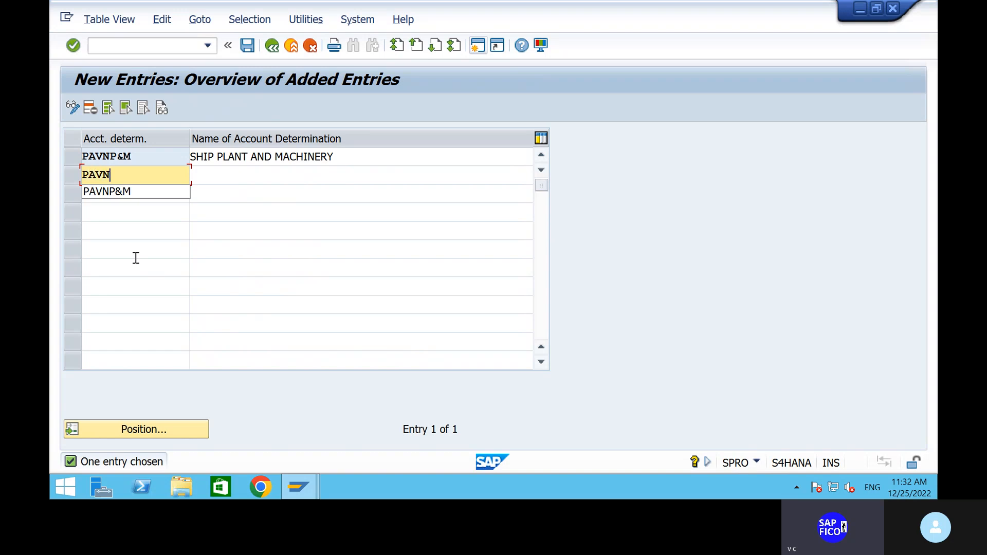
pyautogui.click(218, 176)
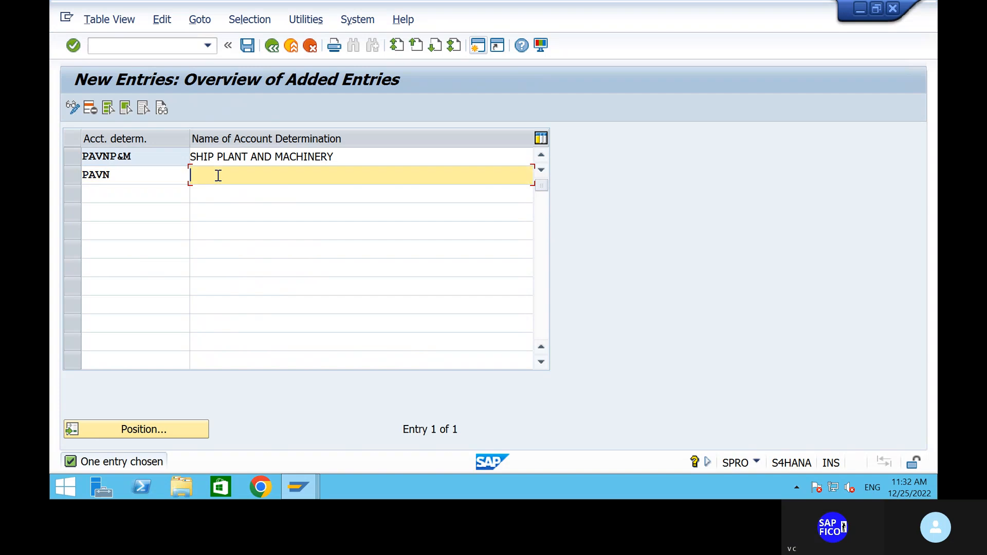
pyautogui.write('SH')
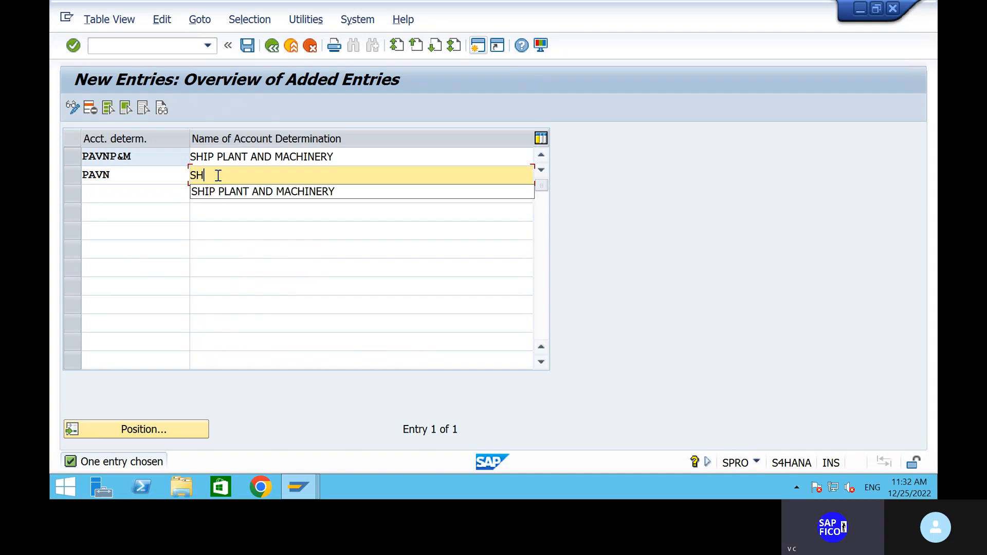
pyautogui.write('IP ASS')
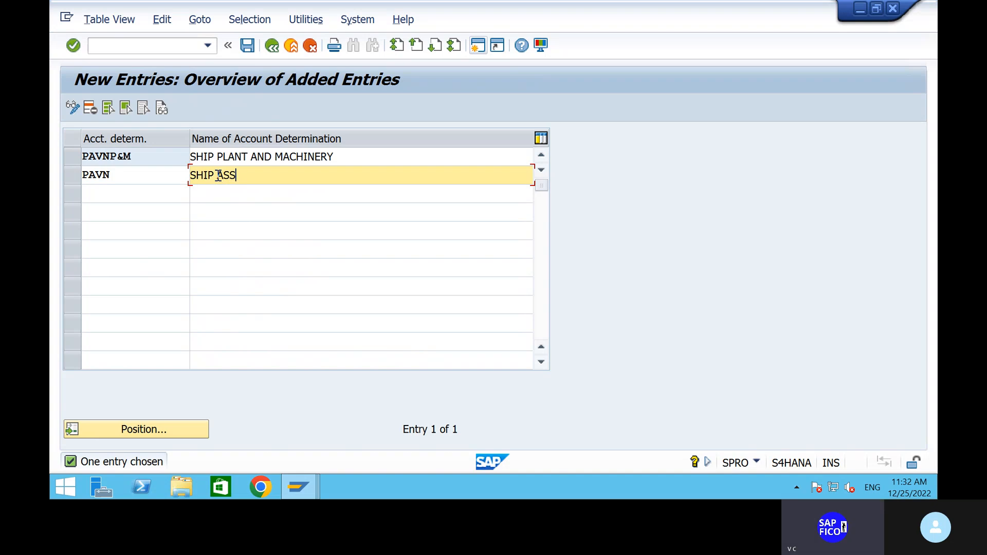
pyautogui.write('ET UNDER CONS')
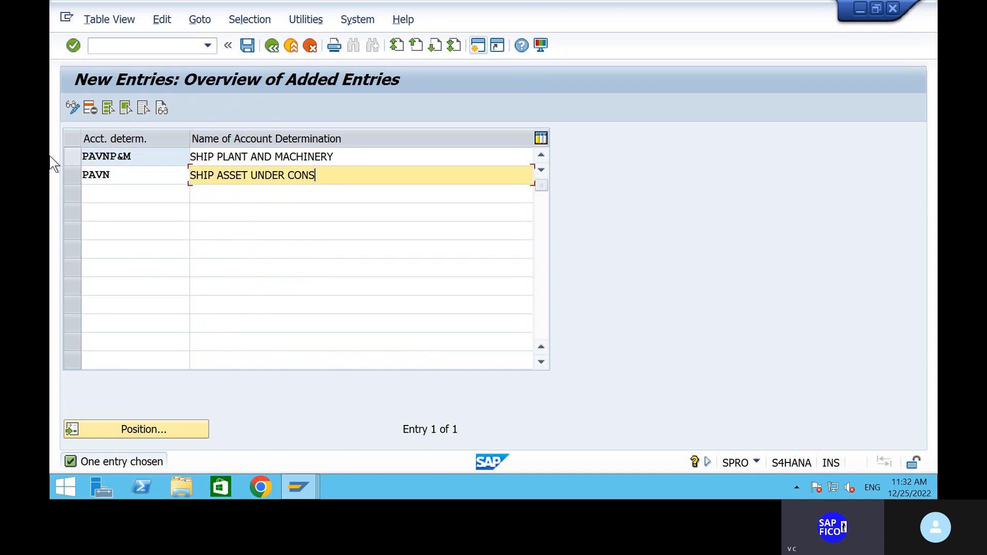
pyautogui.click(123, 174)
pyautogui.write('AU')
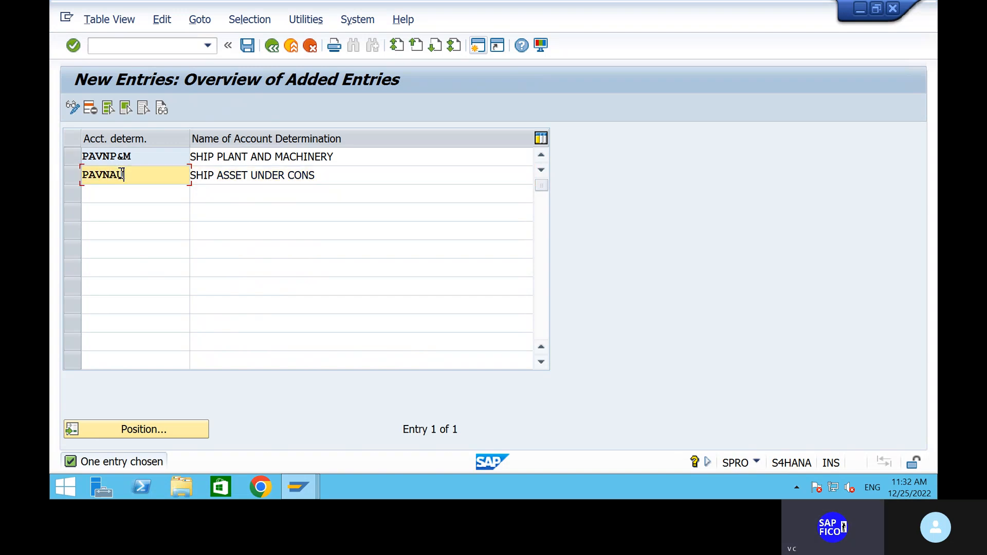
pyautogui.write('C')
pyautogui.click(328, 176)
pyautogui.write('TRUC')
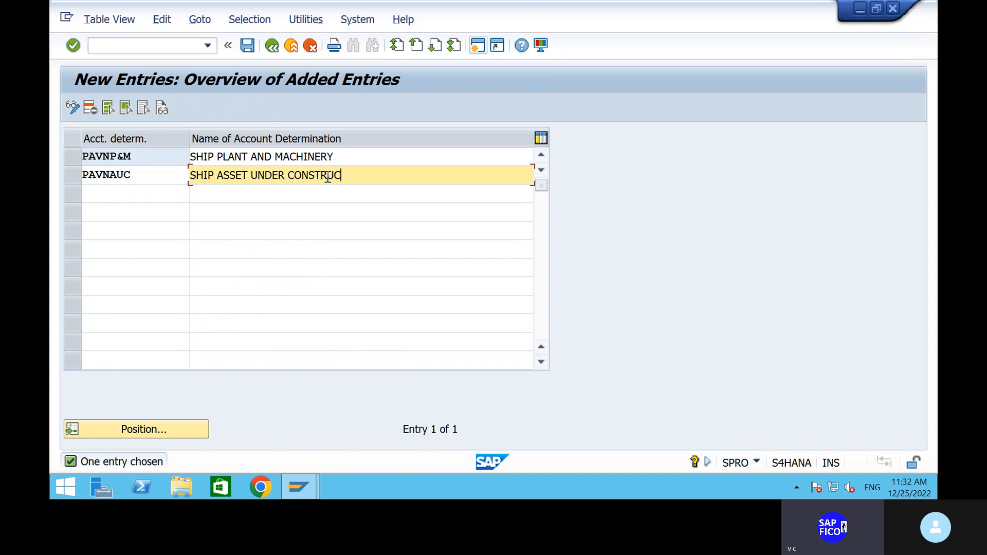
pyautogui.write('TION')
pyautogui.press('Return')
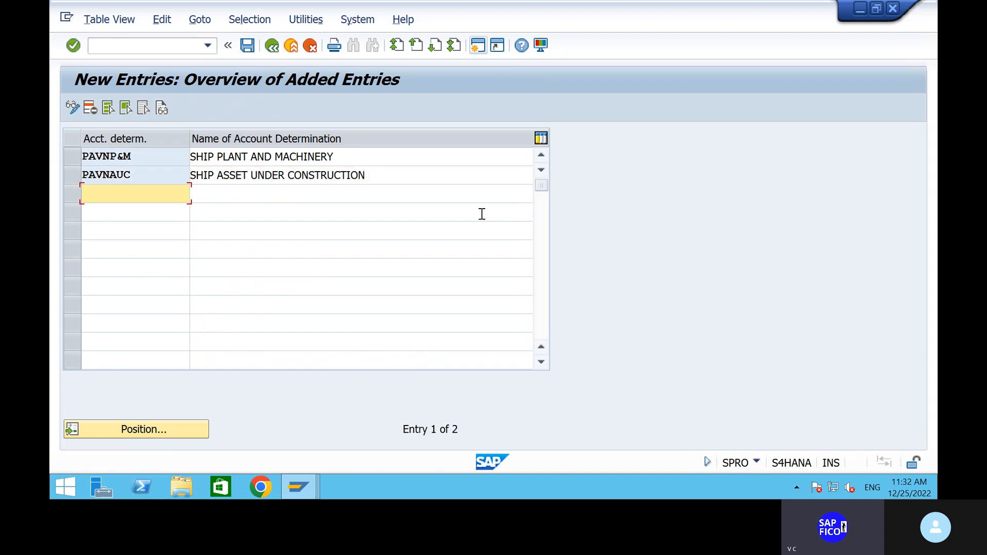
# - Save the new account determinations to customizing request S4HK903880
pyautogui.click(247, 46)
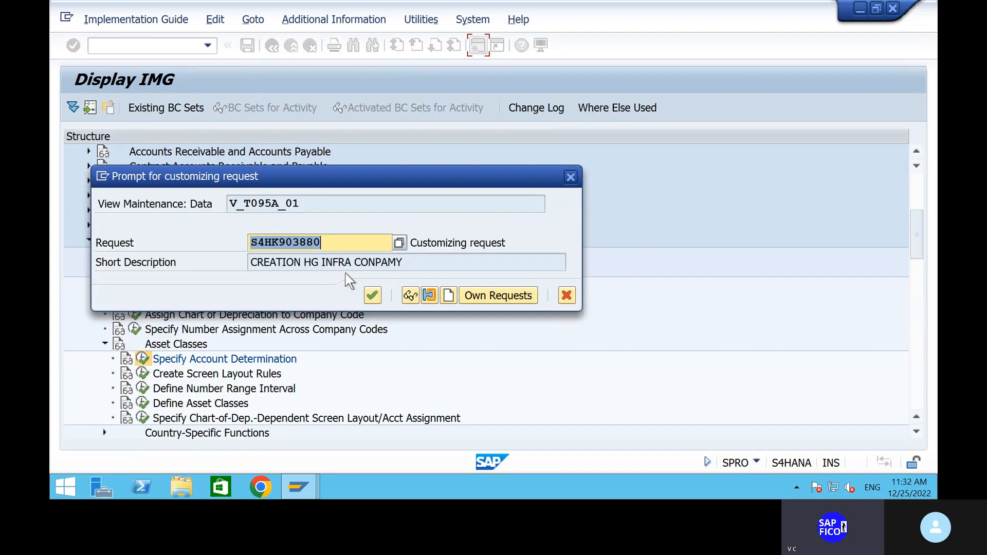
pyautogui.click(373, 296)
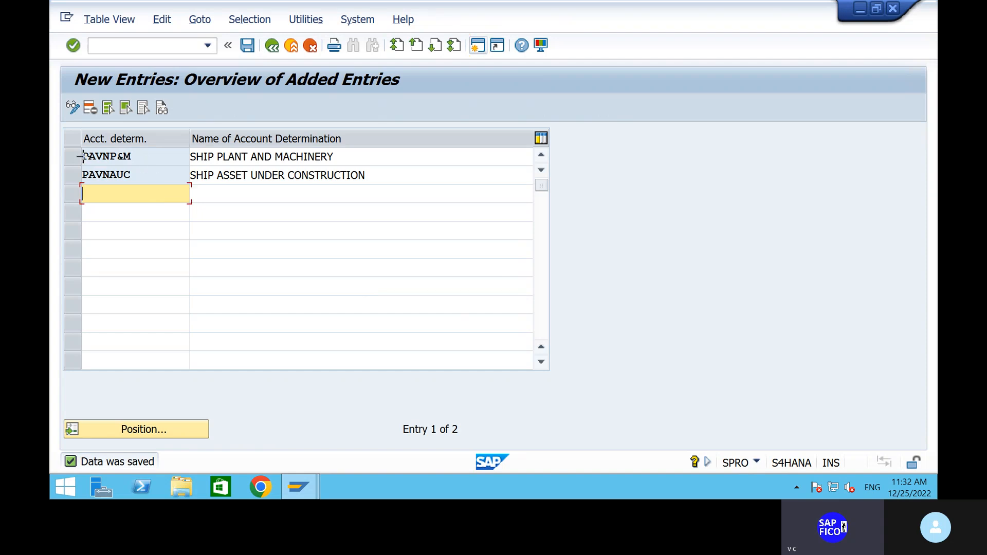
pyautogui.hotkey('ctrl', 'y')
pyautogui.moveTo(82, 156); pyautogui.dragTo(309, 159)
pyautogui.click(315, 161)
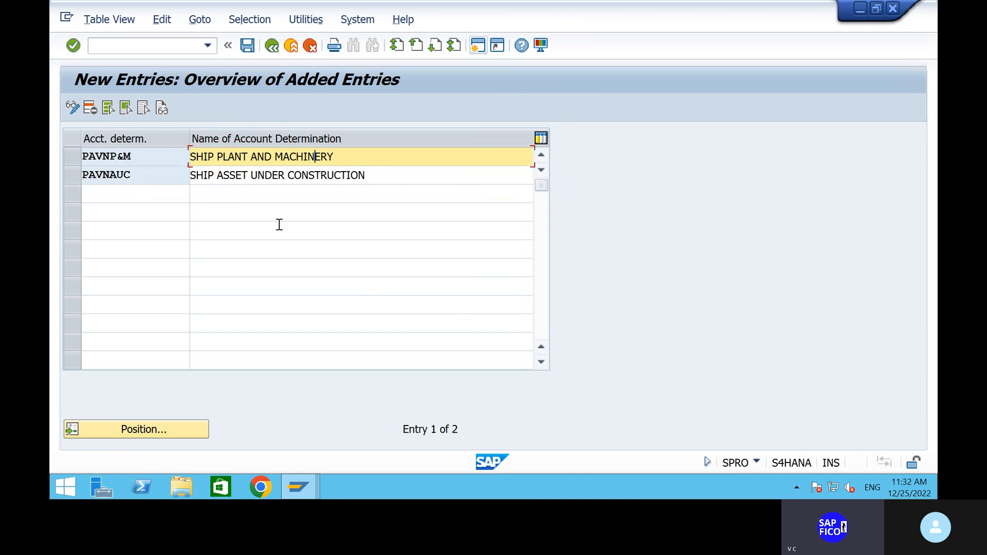
# - Switch to Notepad and record PAVNP&M (main asset) and PAVNAUC (asset under cons) as the account determinations in step 4
pyautogui.moveTo(680, 8)
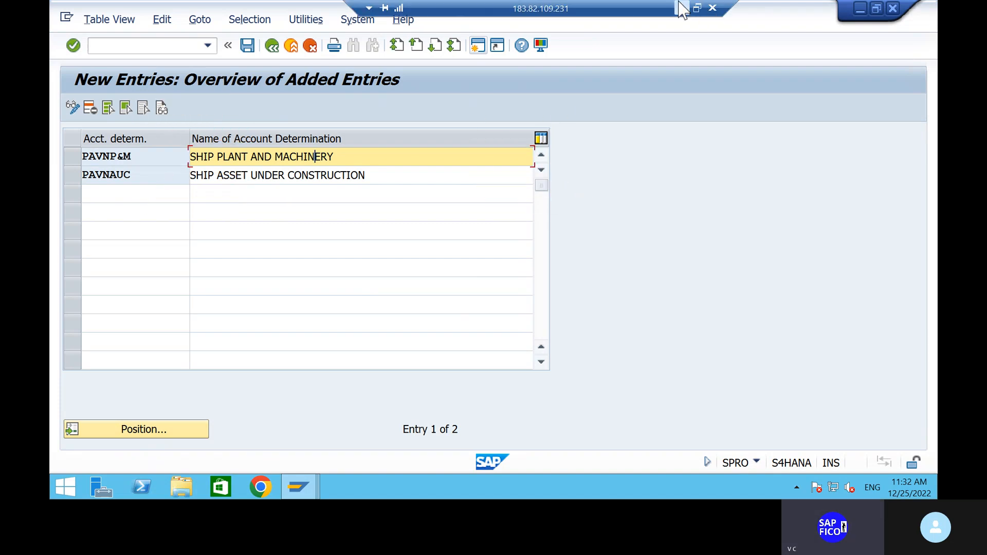
pyautogui.click(680, 9)
pyautogui.write('PA')
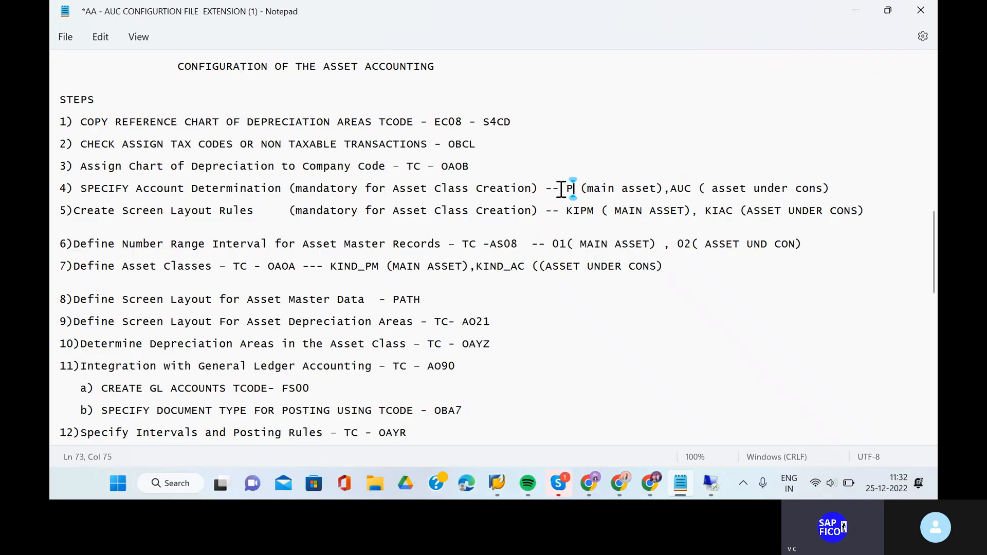
pyautogui.write('VN')
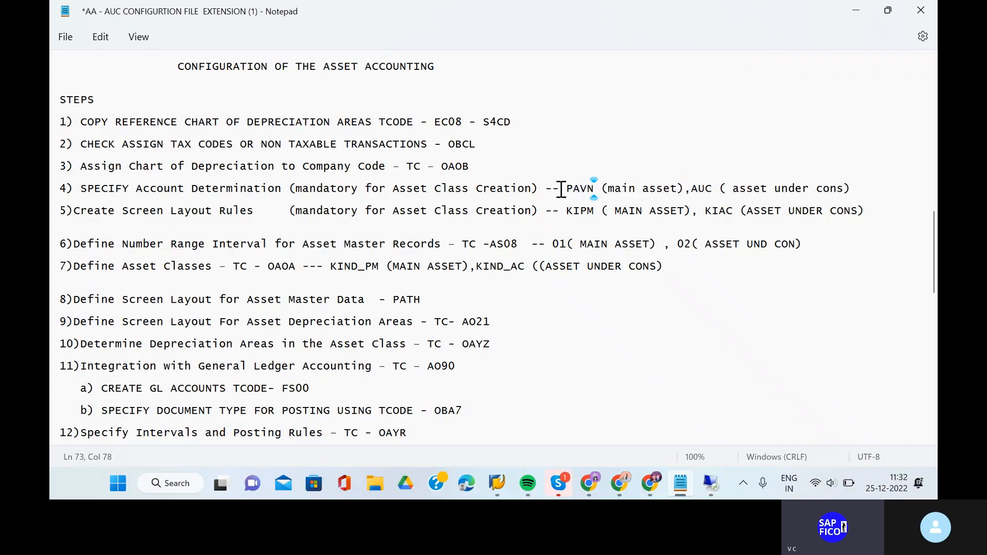
pyautogui.write('P')
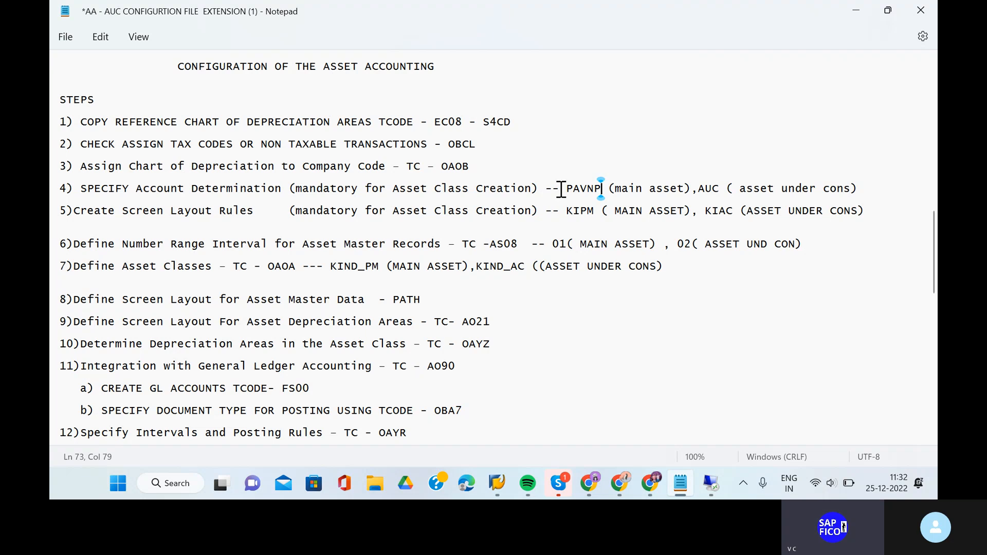
pyautogui.write('&M')
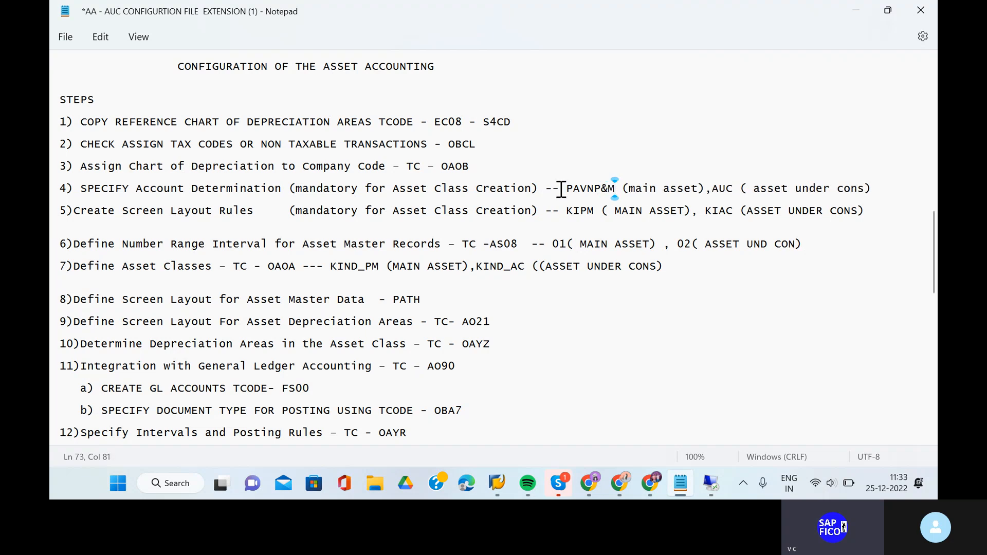
pyautogui.click(711, 190)
pyautogui.write('PAV')
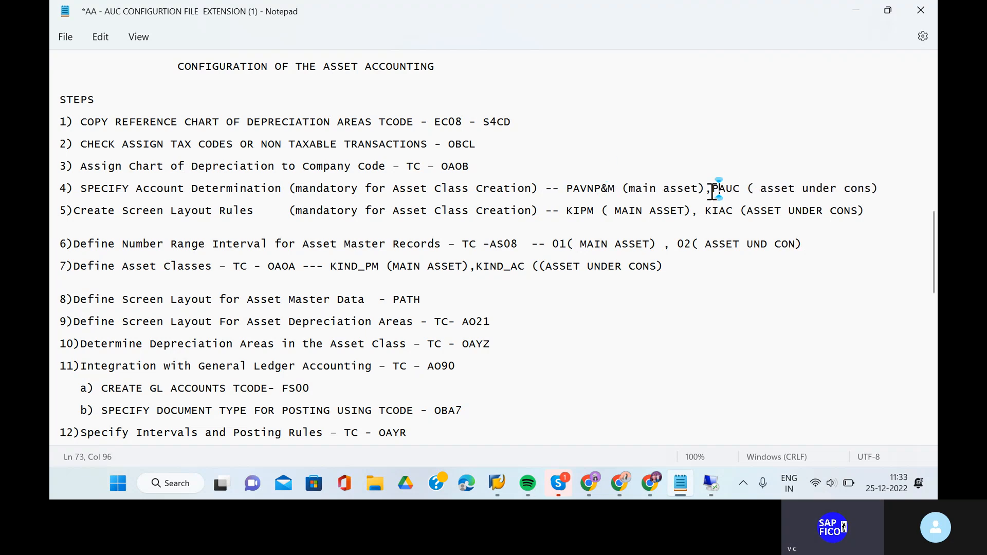
pyautogui.write('NA')
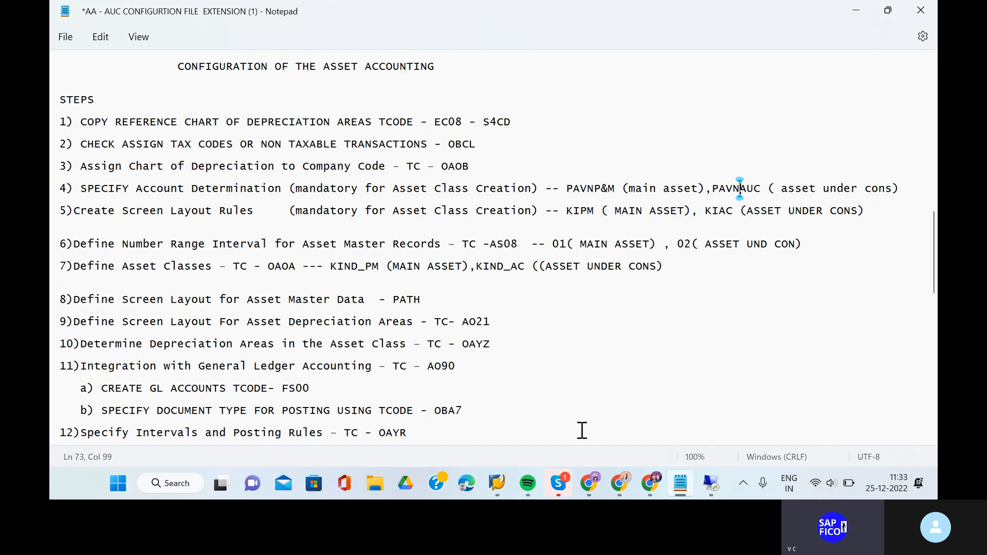
# - Switch back to SAP and save the account determination entries again
pyautogui.moveTo(707, 493)
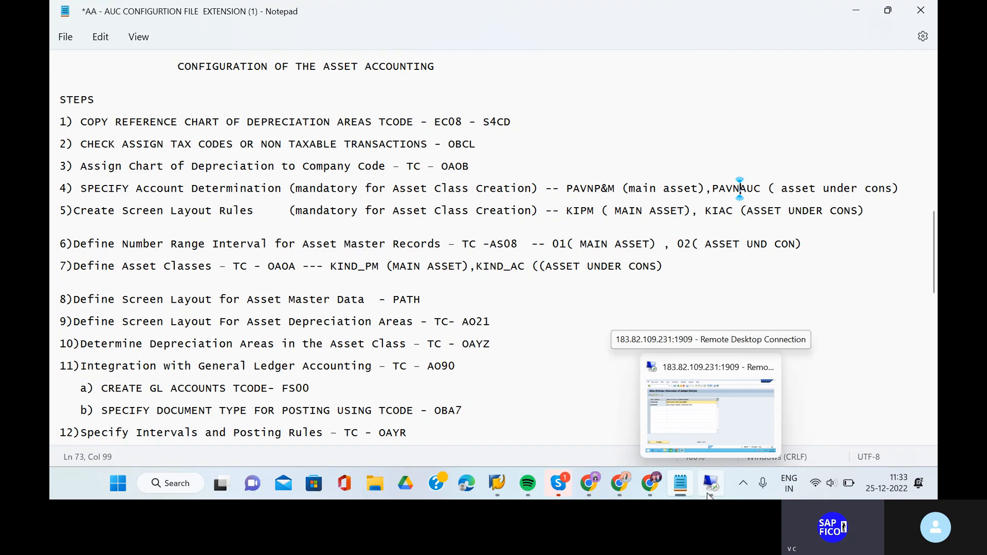
pyautogui.click(707, 494)
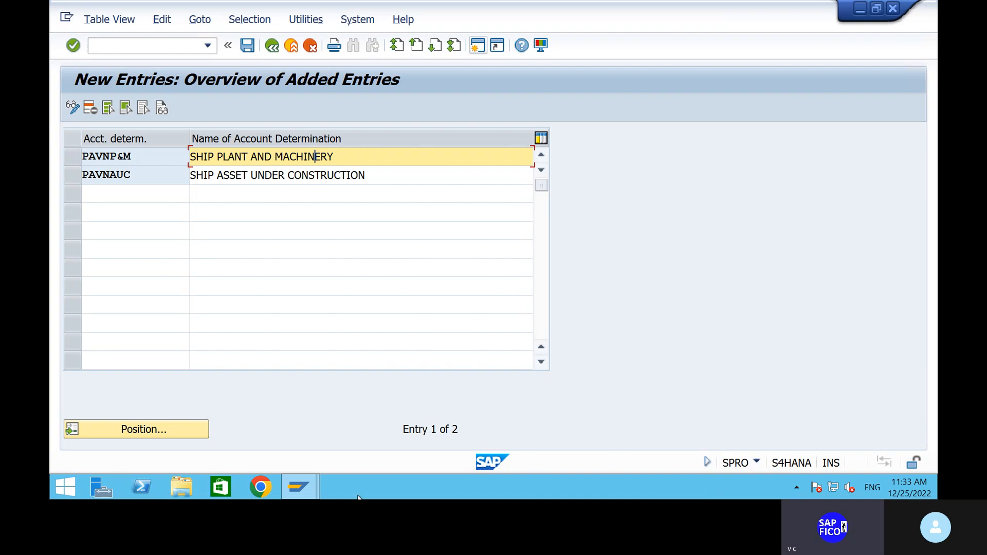
pyautogui.click(245, 51)
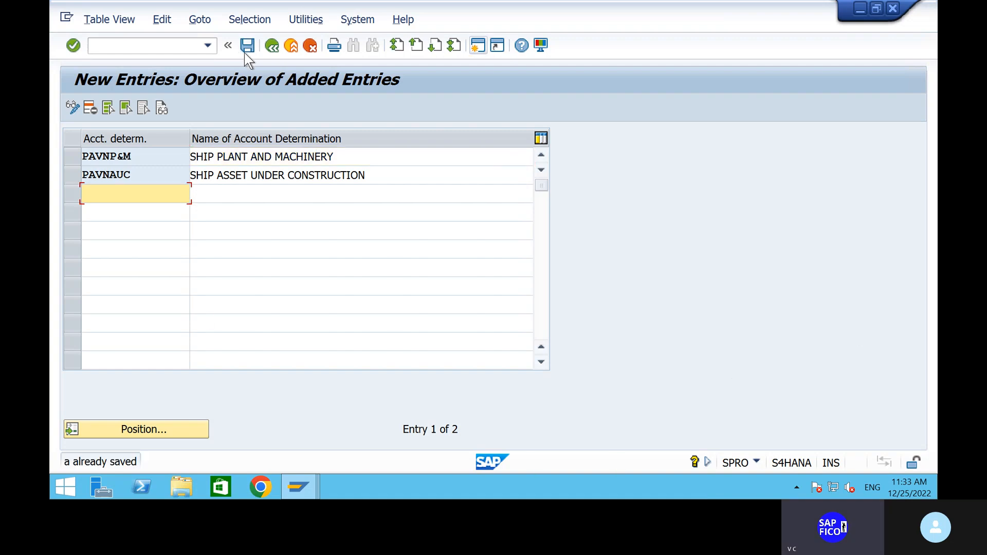
# - Leave the transaction with /N, start SPRO and display the SAP Reference IMG
pyautogui.click(200, 46)
pyautogui.write('/N')
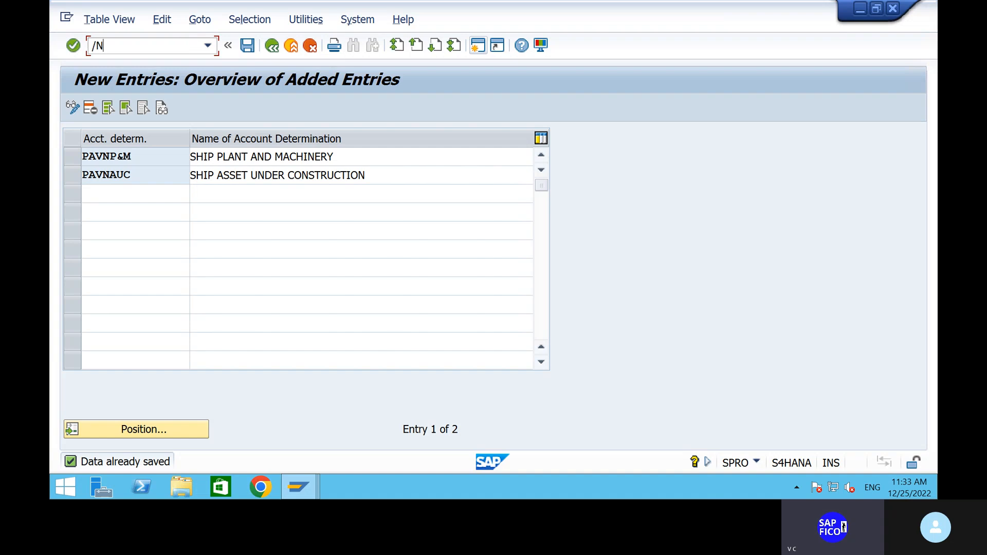
pyautogui.press('Return')
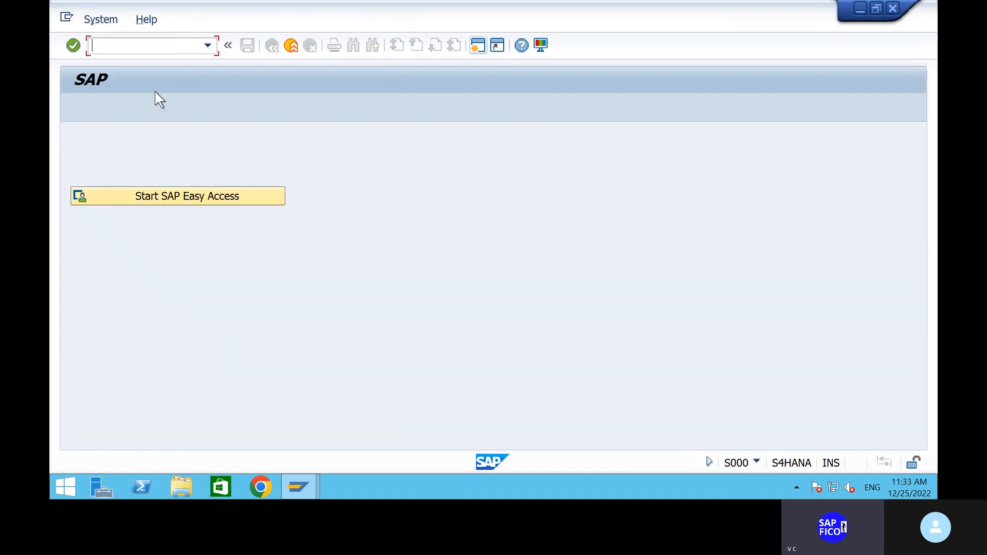
pyautogui.write('SPRI')
pyautogui.write('O')
pyautogui.press('Return')
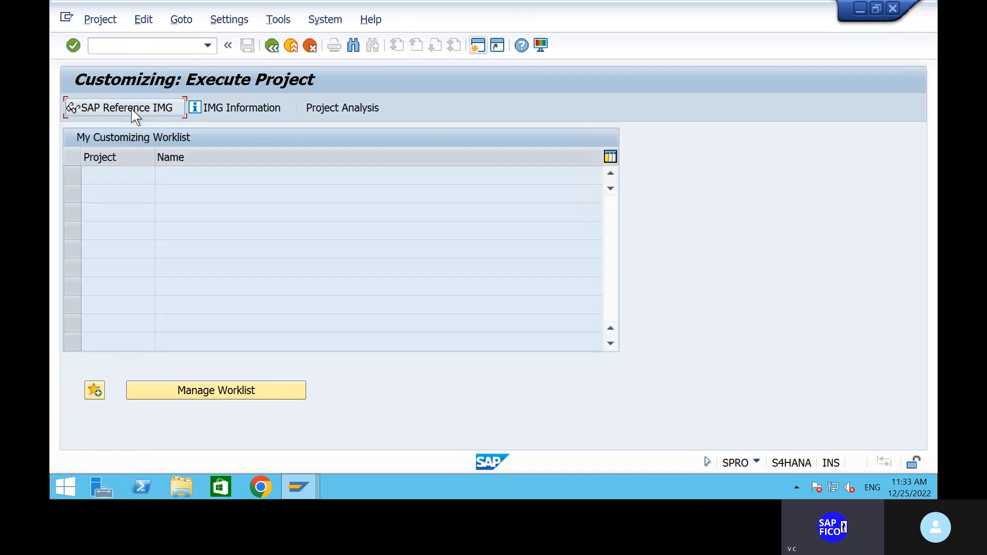
pyautogui.click(134, 114)
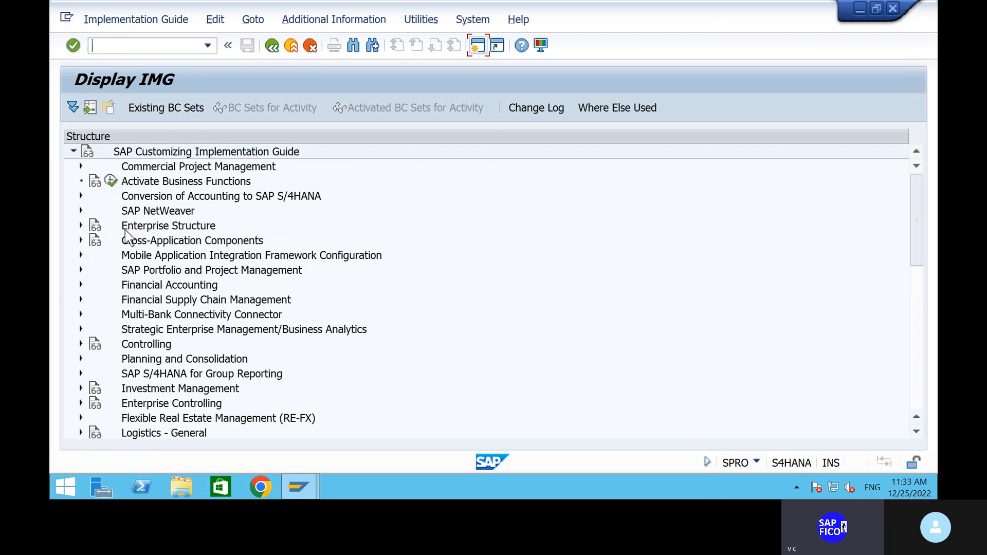
# - Open Create Screen Layout Rules under Financial Accounting, Asset Accounting, Organizational Structures, Asset Classes
pyautogui.click(81, 283)
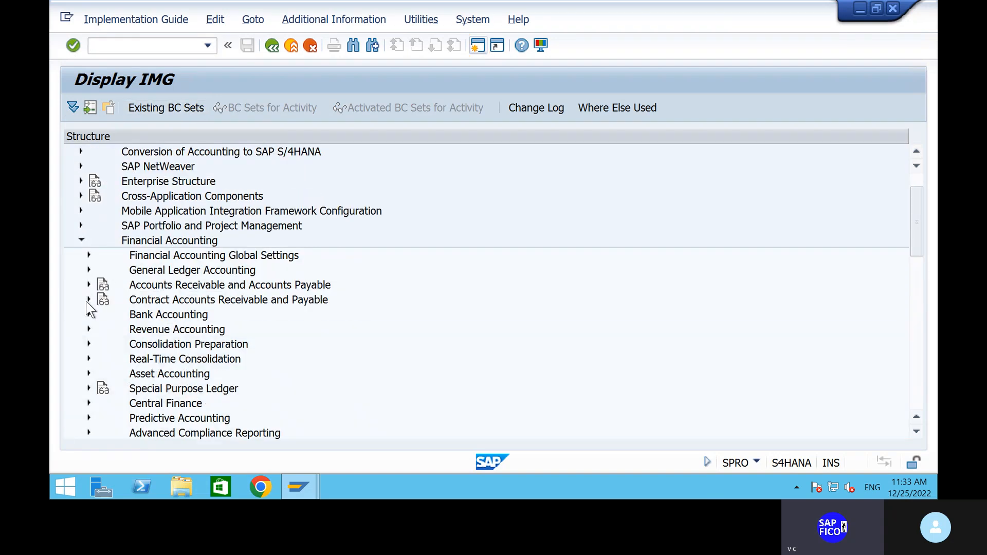
pyautogui.click(89, 374)
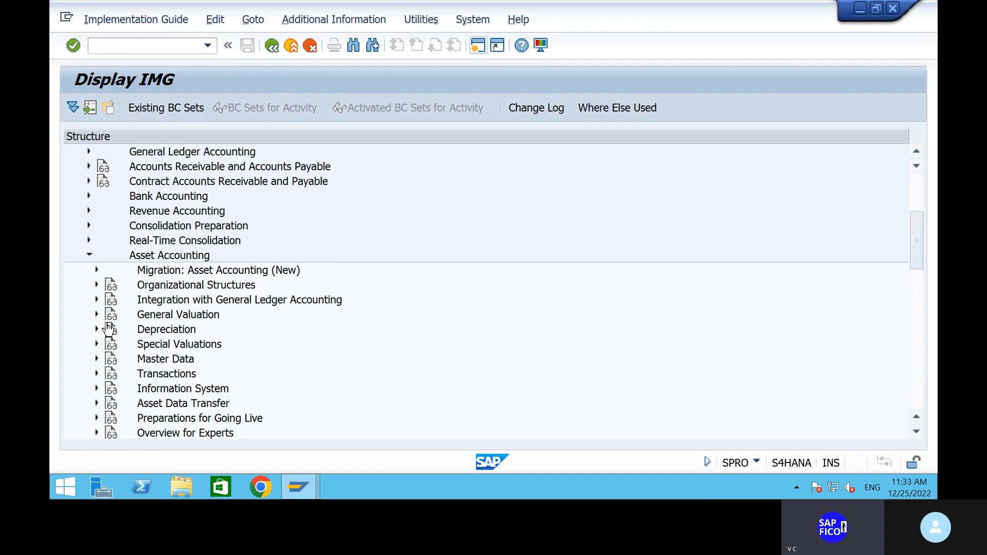
pyautogui.click(97, 285)
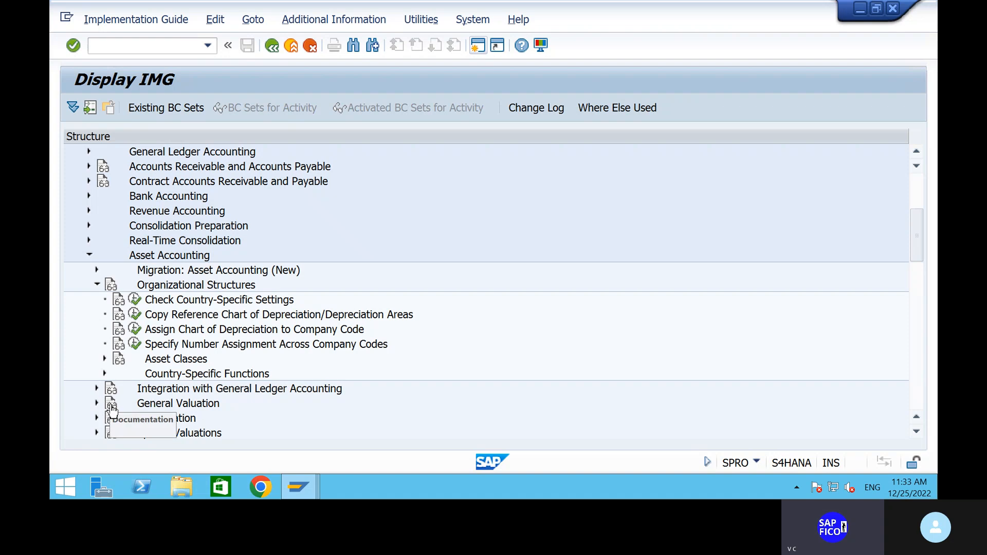
pyautogui.click(104, 357)
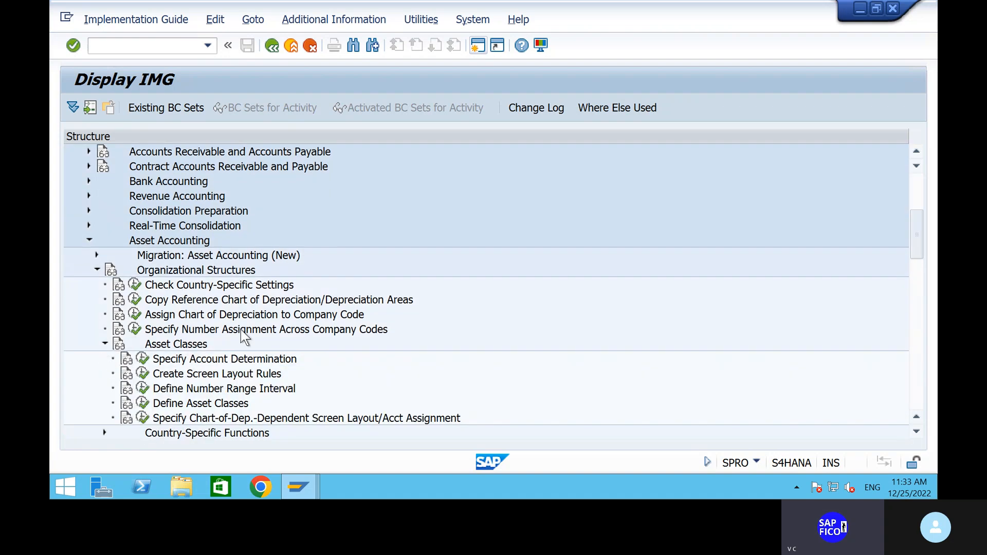
pyautogui.click(143, 375)
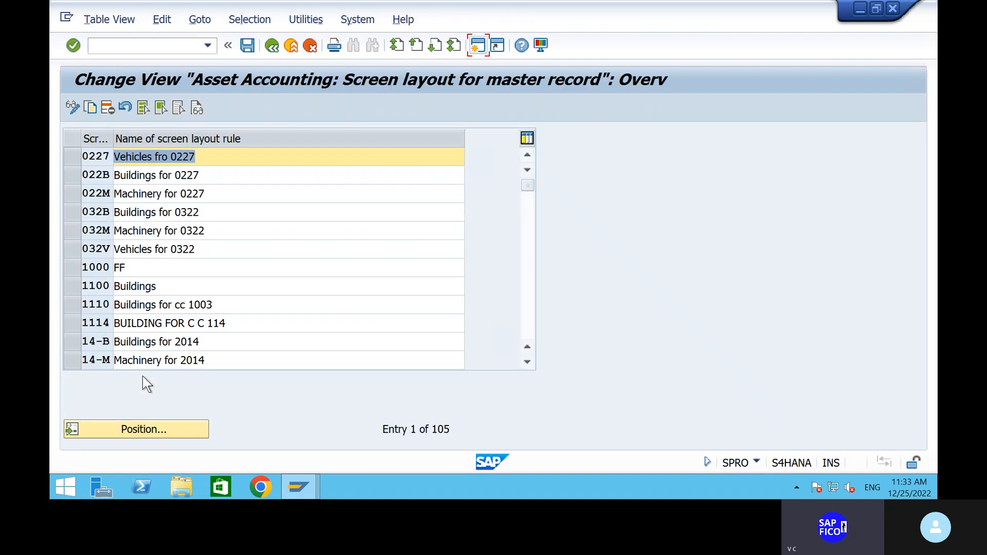
# - Position the screen layout rule list at 1000 and select that rule's entry
pyautogui.click(140, 432)
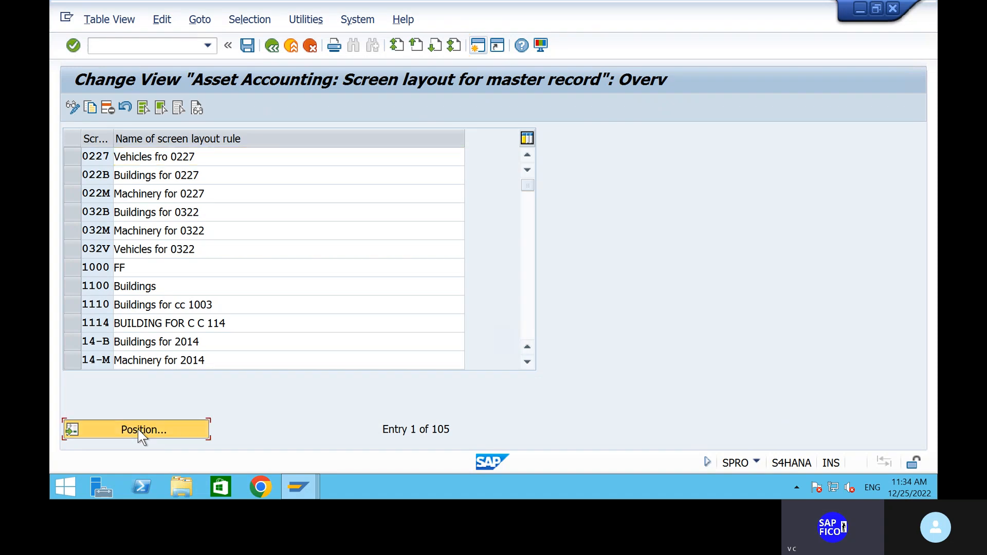
pyautogui.write('1')
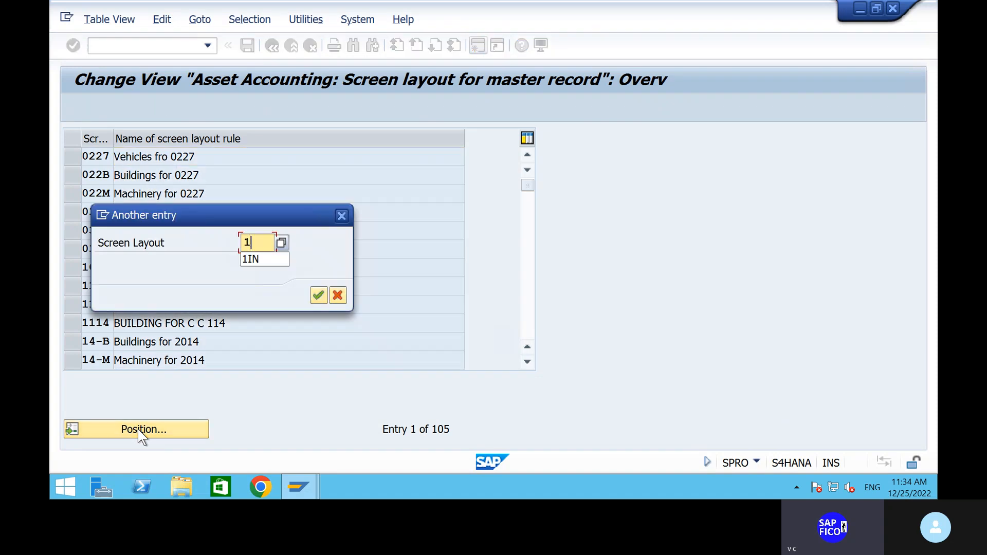
pyautogui.write('000')
pyautogui.press('Return')
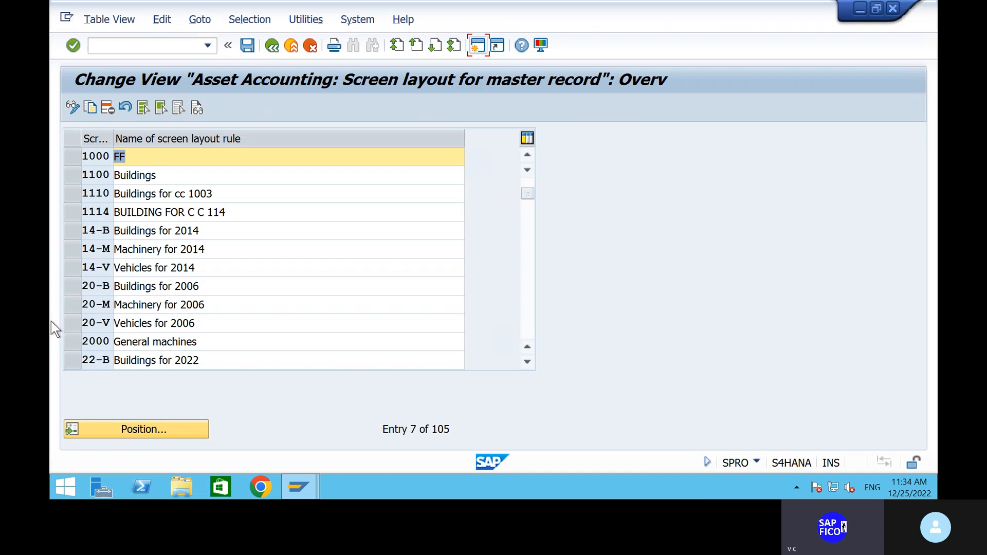
pyautogui.click(197, 161)
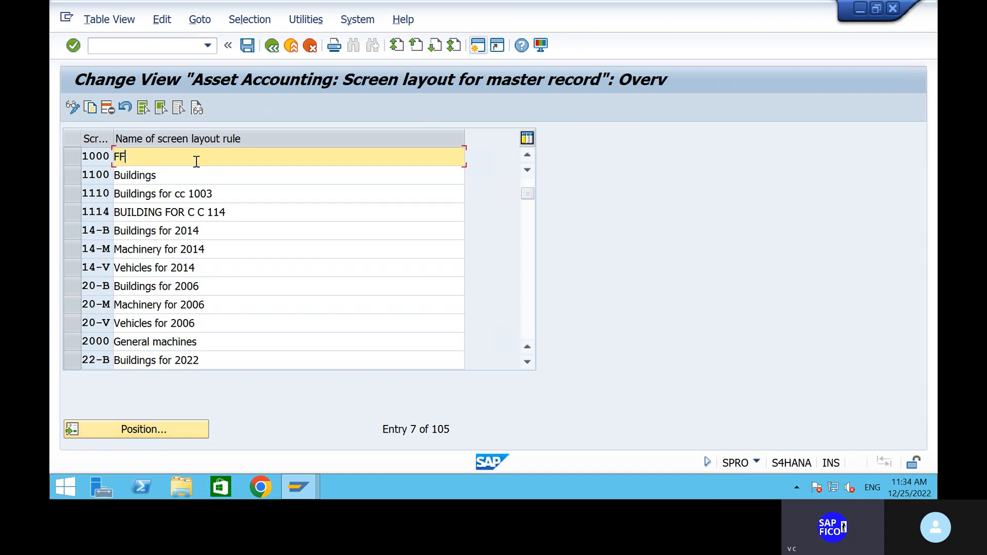
pyautogui.doubleClick(196, 161)
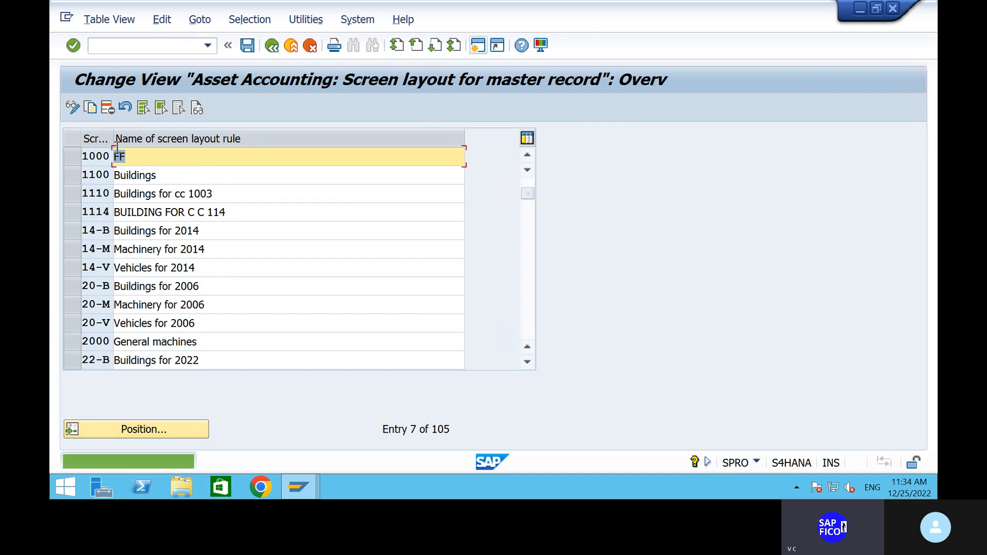
# - Copy screen layout rule 1000 as a new rule with the key PAVN
pyautogui.click(105, 158)
pyautogui.doubleClick(105, 158)
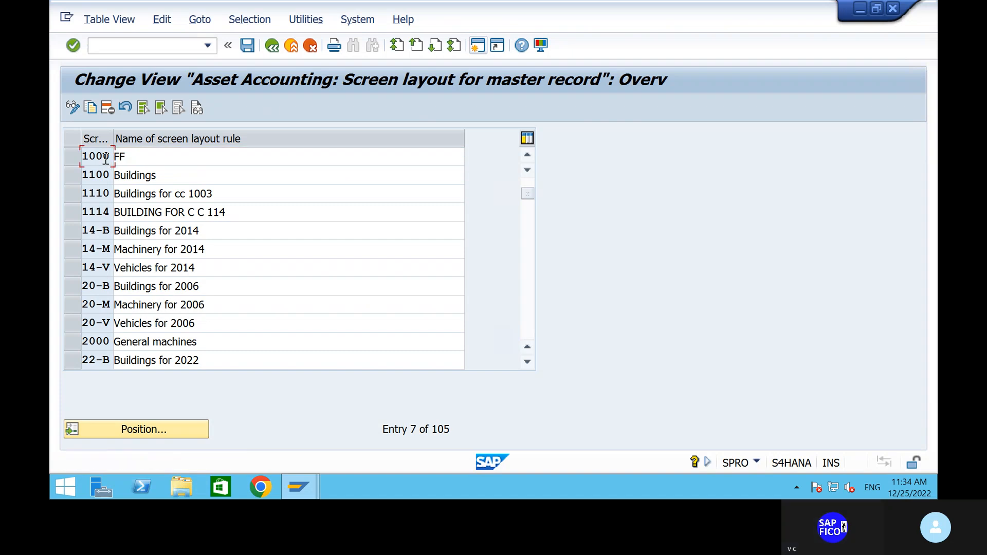
pyautogui.click(75, 159)
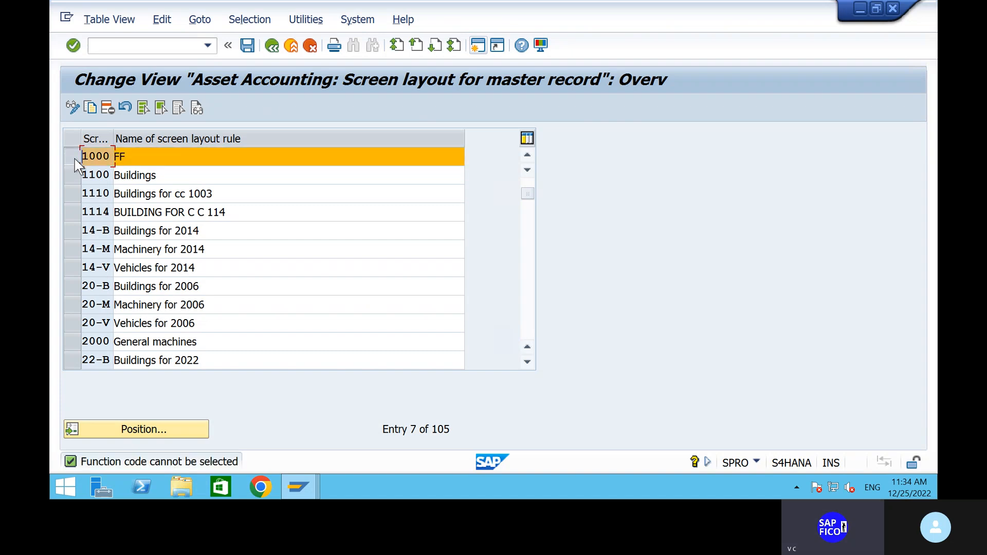
pyautogui.click(91, 107)
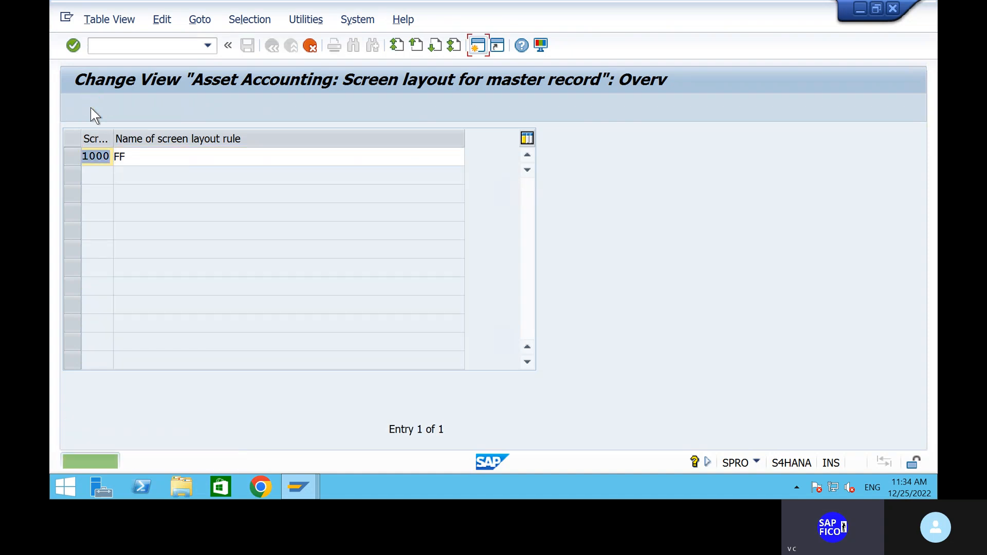
pyautogui.press('Delete')
pyautogui.write('P')
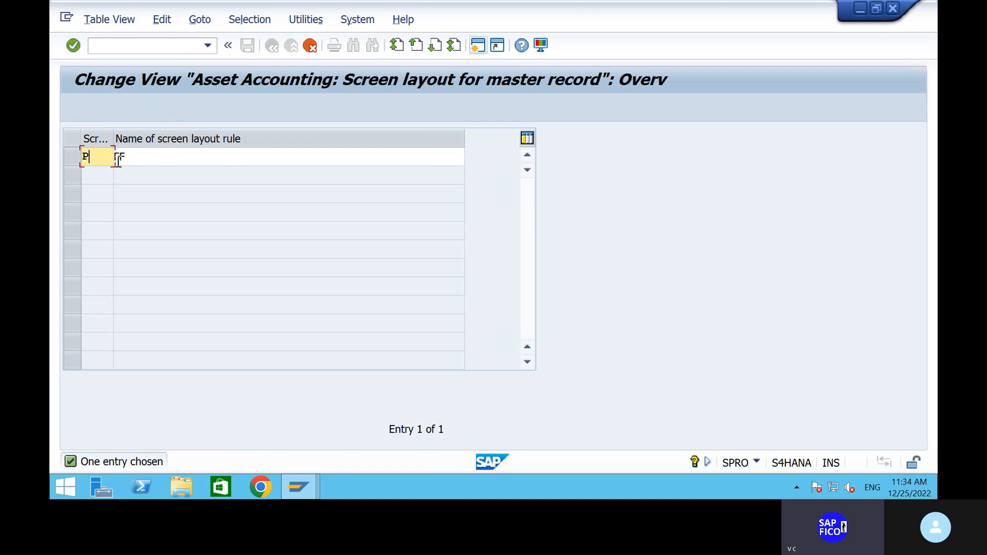
pyautogui.write('AVN')
# - Name the PAVN rule SCREEN LAYOUT RULE and return to the rule list without discarding the copy
pyautogui.click(172, 160)
pyautogui.press('BackSpace')
pyautogui.press('BackSpace')
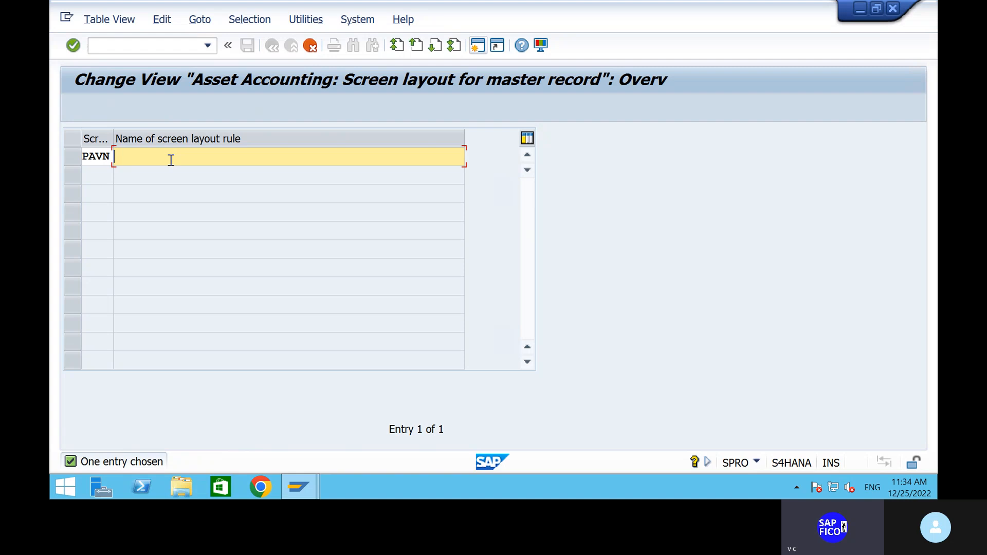
pyautogui.write('SCREEN LAY')
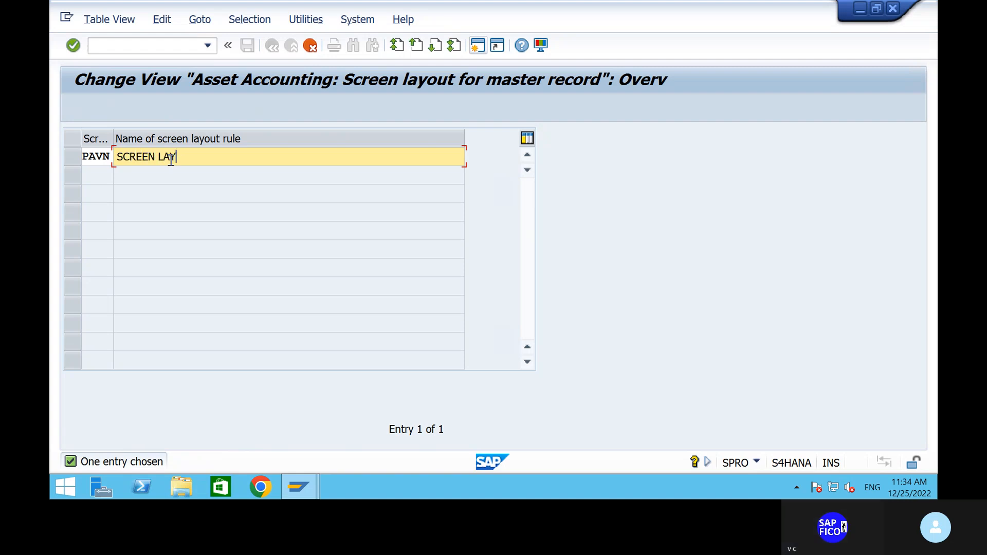
pyautogui.write('OUT FO')
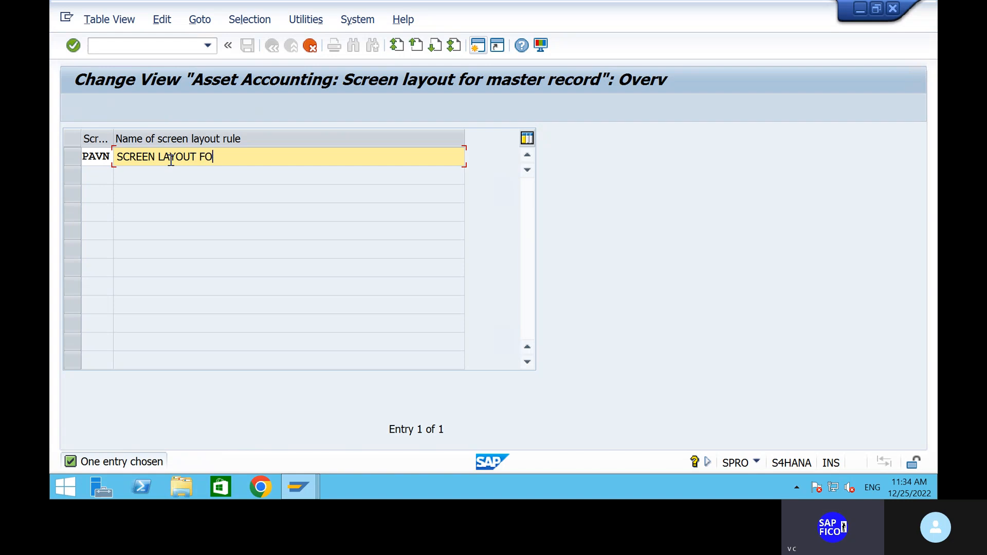
pyautogui.press('BackSpace')
pyautogui.press('BackSpace')
pyautogui.write('RULE')
pyautogui.click(310, 47)
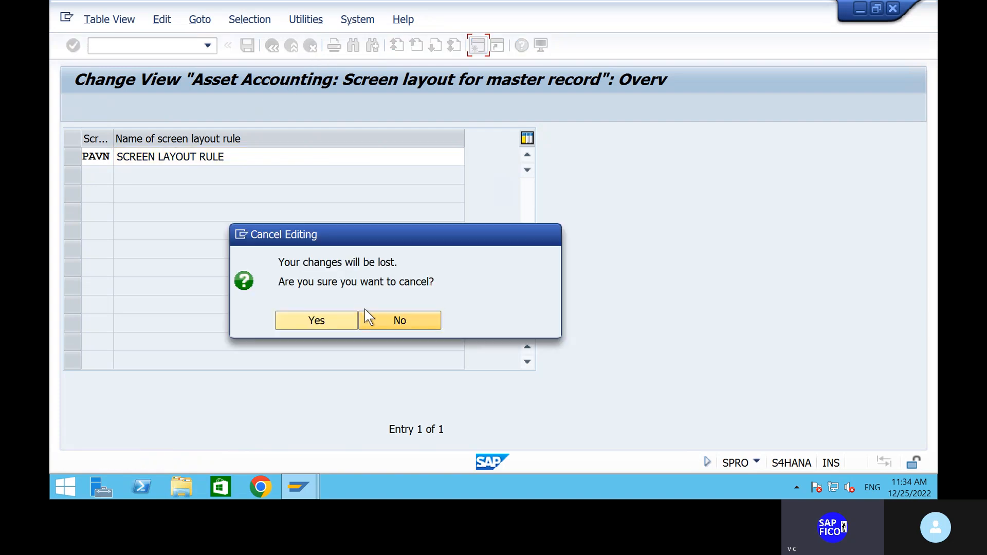
pyautogui.click(403, 320)
# - Delete the PAVN entry from the screen layout rule list
pyautogui.click(110, 158)
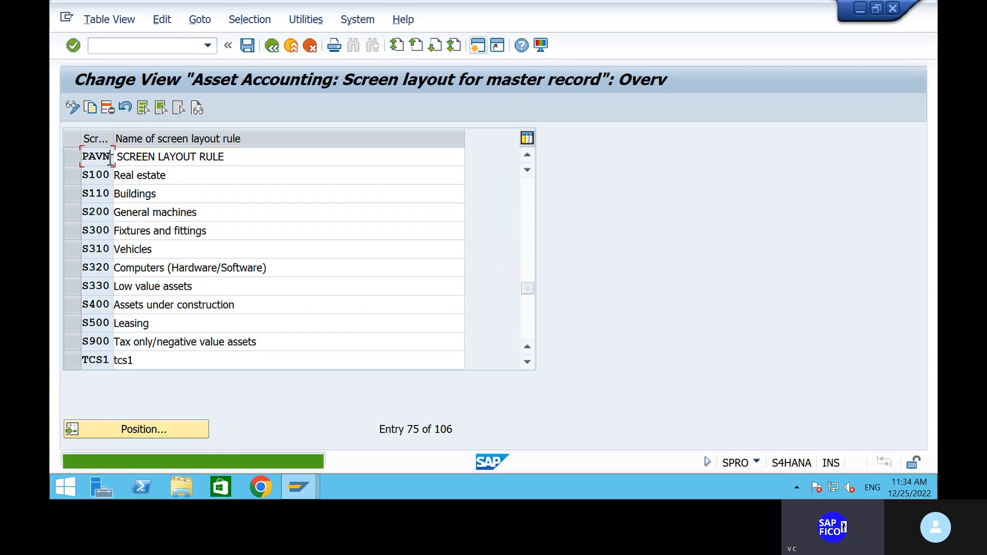
pyautogui.click(73, 156)
pyautogui.click(105, 112)
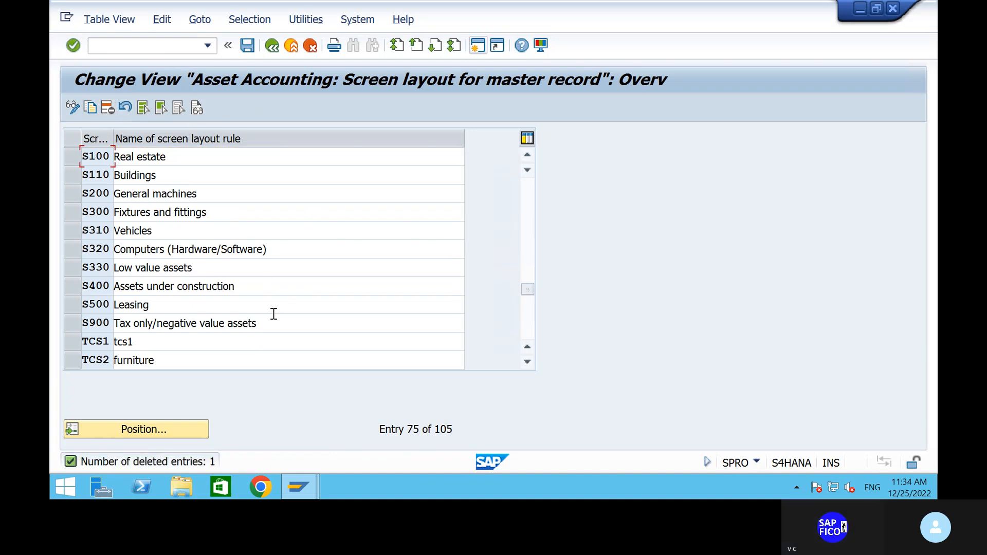
# - Position the list at rule 3100 and start a copy of rules 3100 Vehicles and 4000 Assets under construction
pyautogui.click(176, 428)
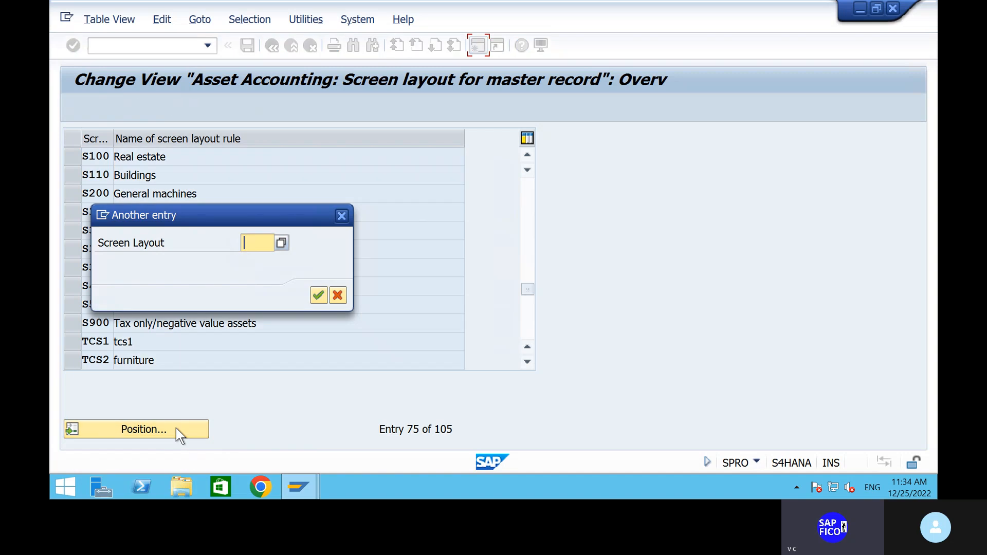
pyautogui.write('3100')
pyautogui.press('Return')
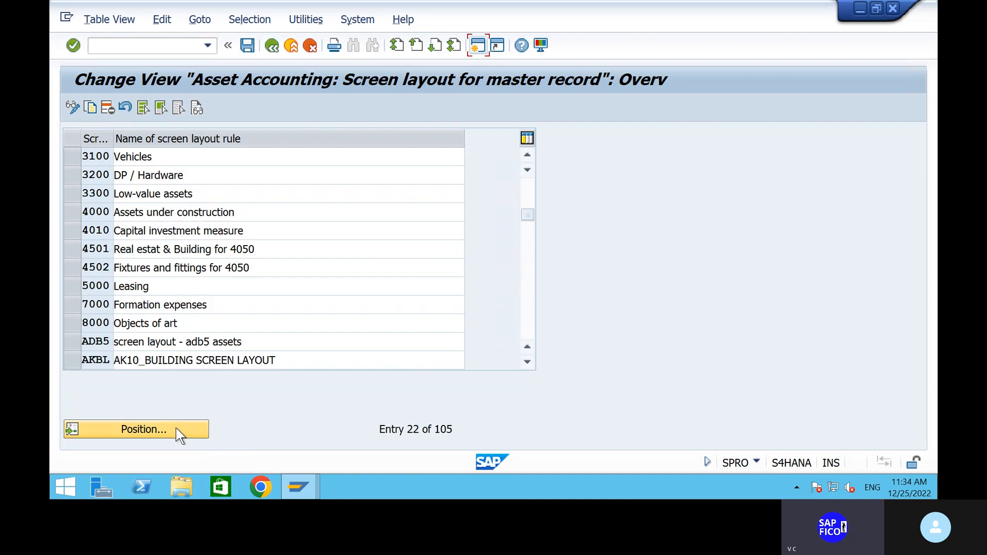
pyautogui.click(183, 156)
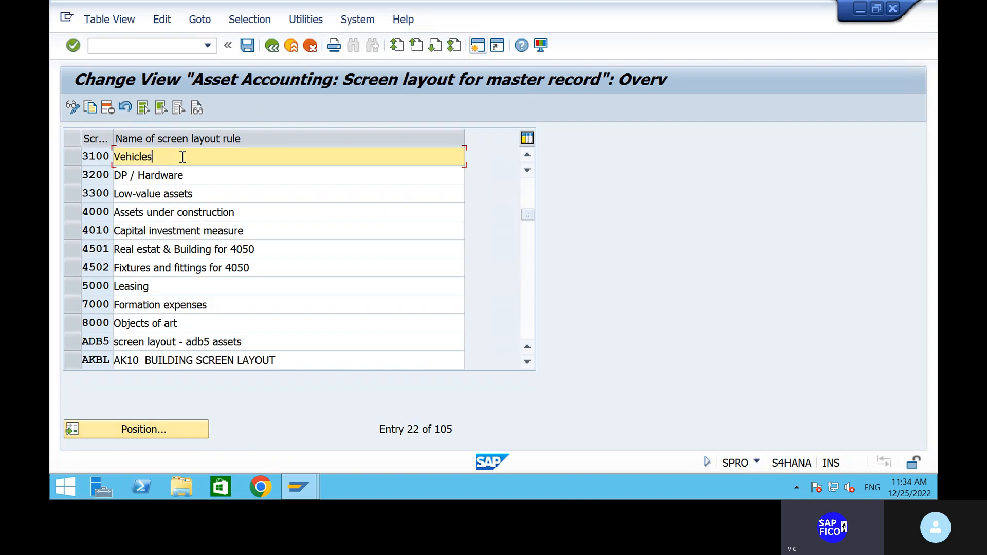
pyautogui.click(76, 155)
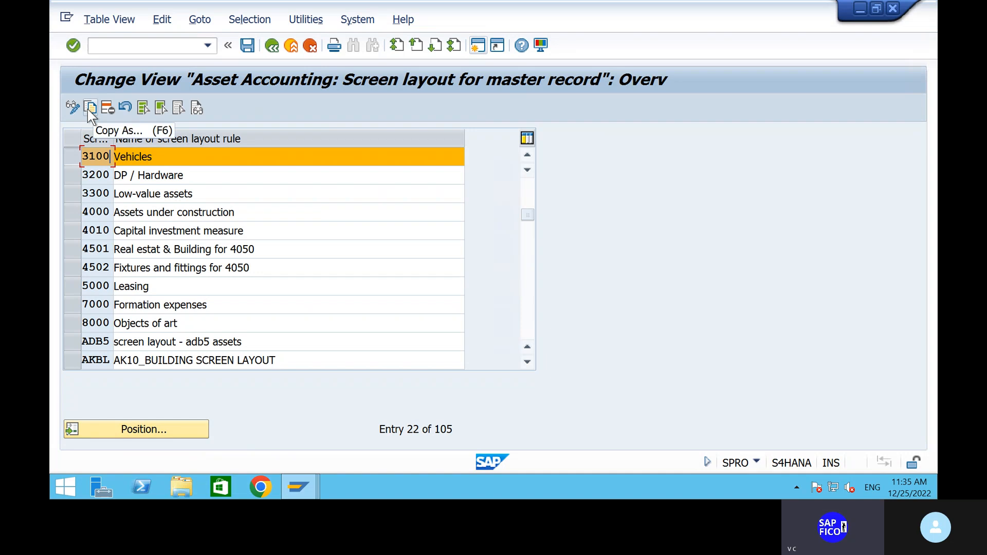
pyautogui.click(183, 157)
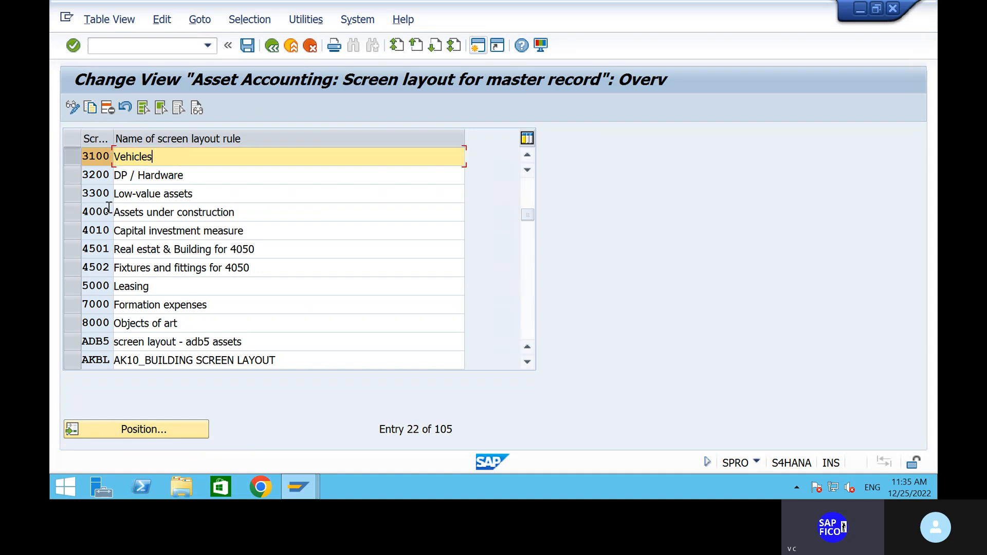
pyautogui.click(69, 212)
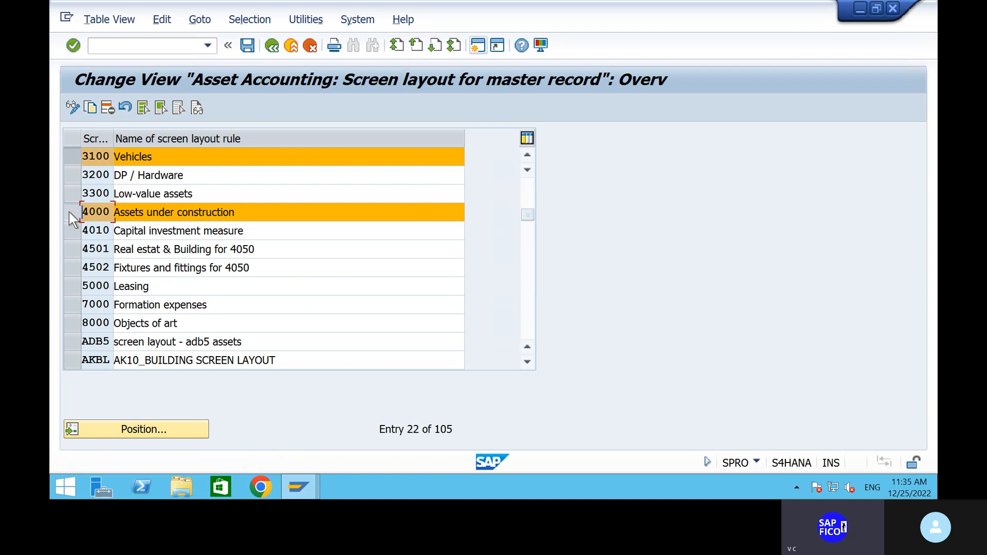
pyautogui.click(94, 109)
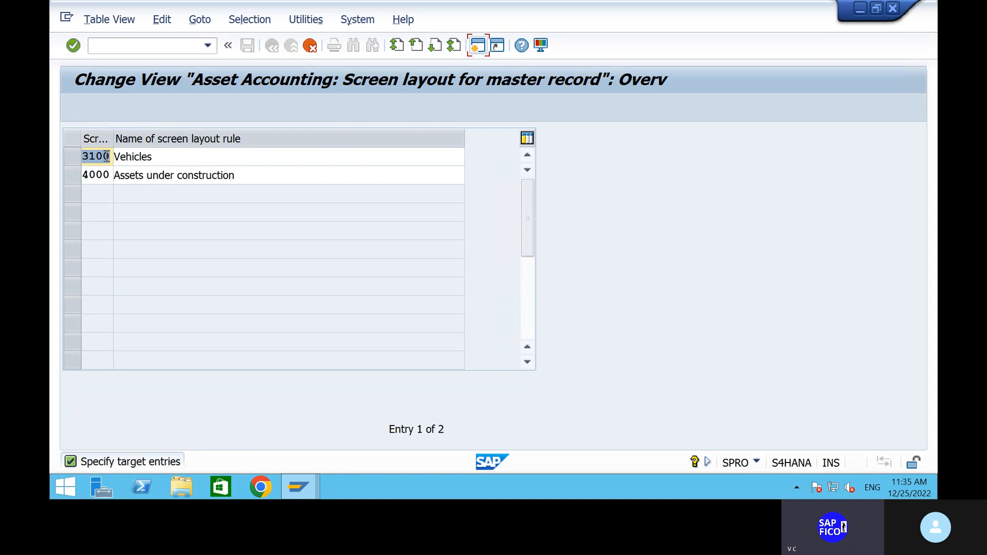
# - Replace the copied rules' keys with PAPM for Vehicles and PA for Assets under construction
pyautogui.press('BackSpace')
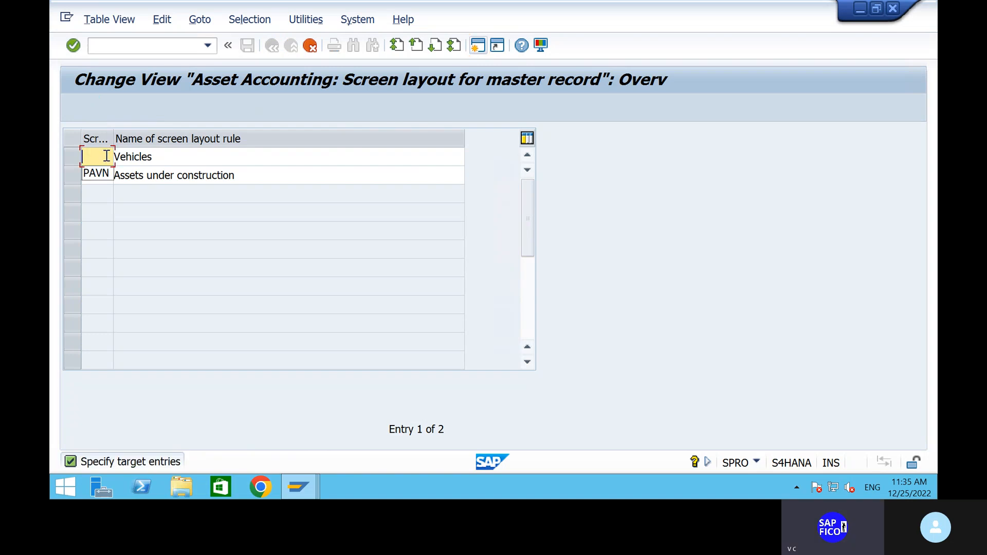
pyautogui.click(194, 174)
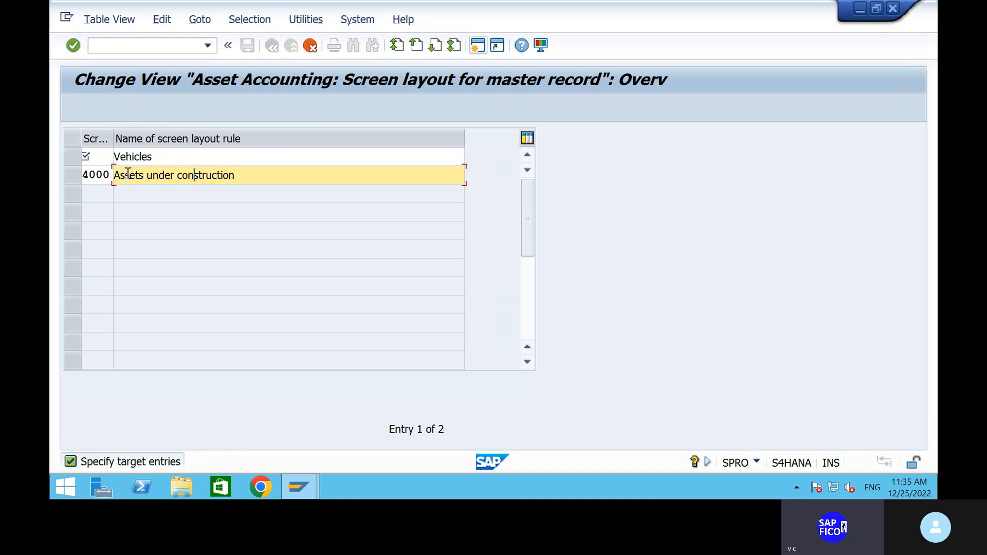
pyautogui.click(110, 175)
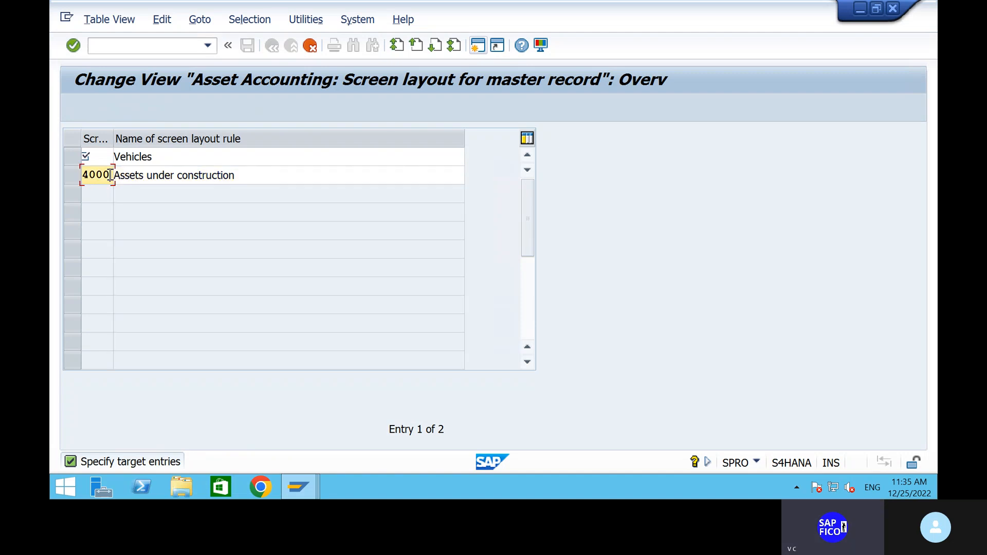
pyautogui.press('BackSpace')
pyautogui.press('BackSpace')
pyautogui.press('BackSpace')
pyautogui.press('BackSpace')
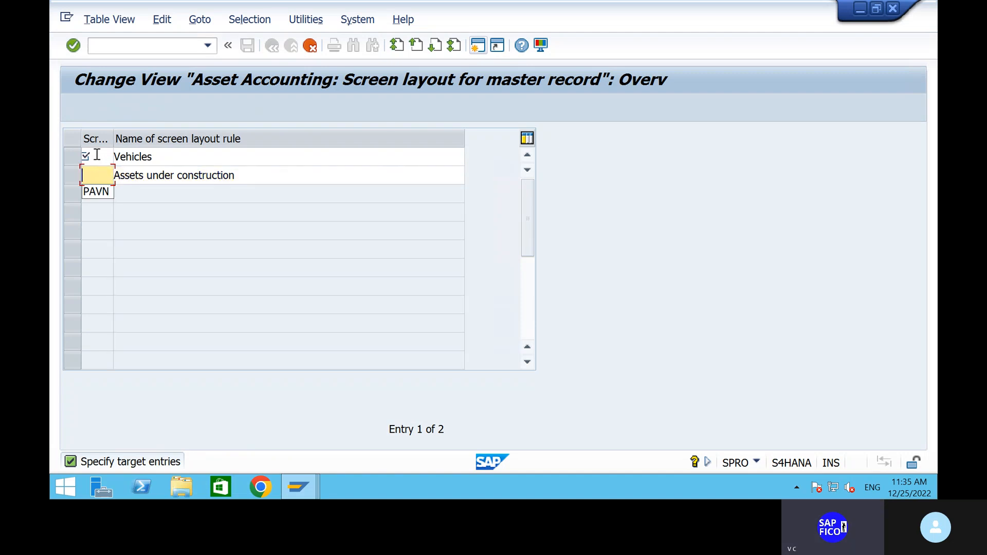
pyautogui.click(96, 154)
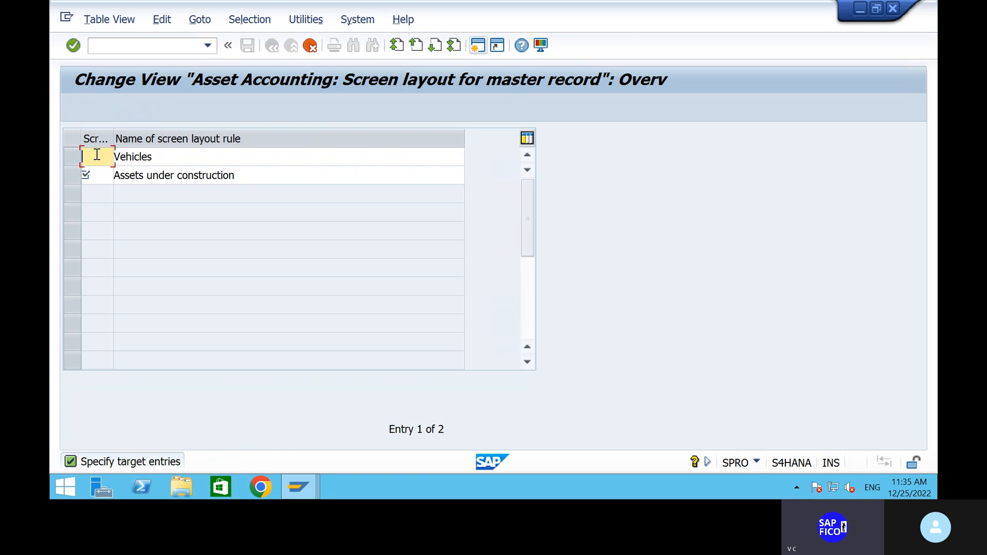
pyautogui.write('PAPM')
pyautogui.click(100, 178)
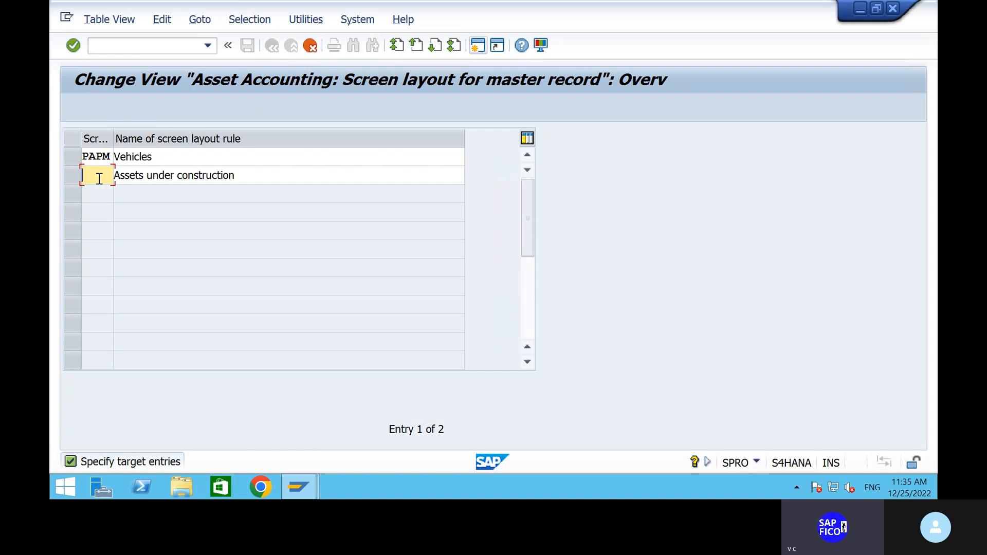
pyautogui.write('PAAU')
pyautogui.press('BackSpace')
pyautogui.press('BackSpace')
# - Rename the PAPM rule from Vehicles to SCREEN LAYOUT MAIN ASSET SHIP
pyautogui.click(177, 155)
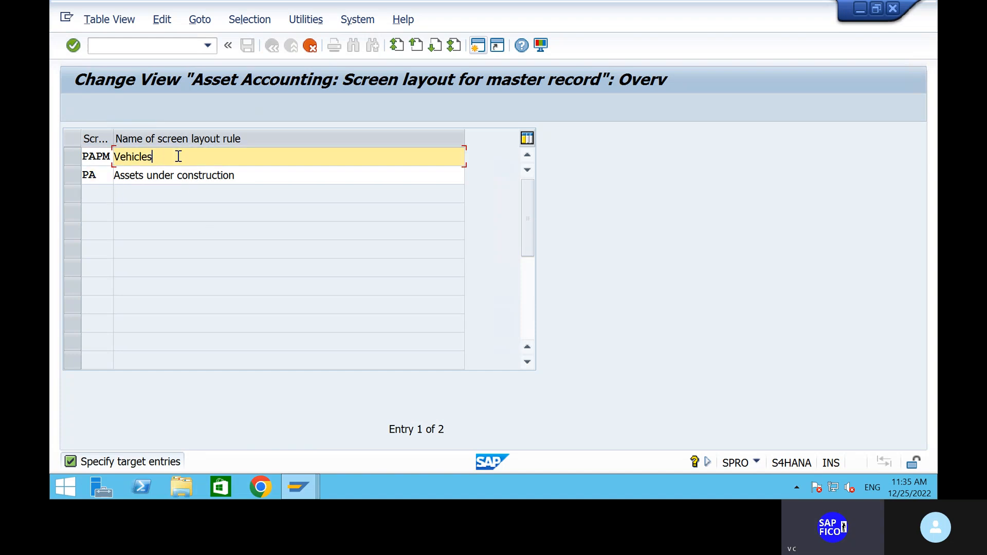
pyautogui.press('BackSpace')
pyautogui.press('BackSpace')
pyautogui.press('BackSpace')
pyautogui.press('BackSpace')
pyautogui.press('BackSpace')
pyautogui.press('BackSpace')
pyautogui.press('BackSpace')
pyautogui.press('BackSpace')
pyautogui.write('SCREEN LAYOUT RULE')
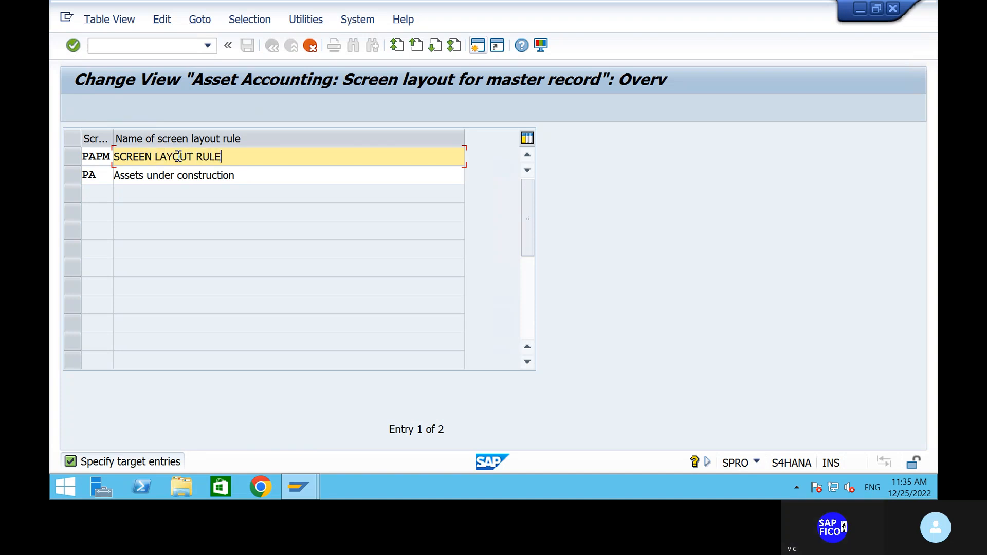
pyautogui.write(' FOR SHIP PL')
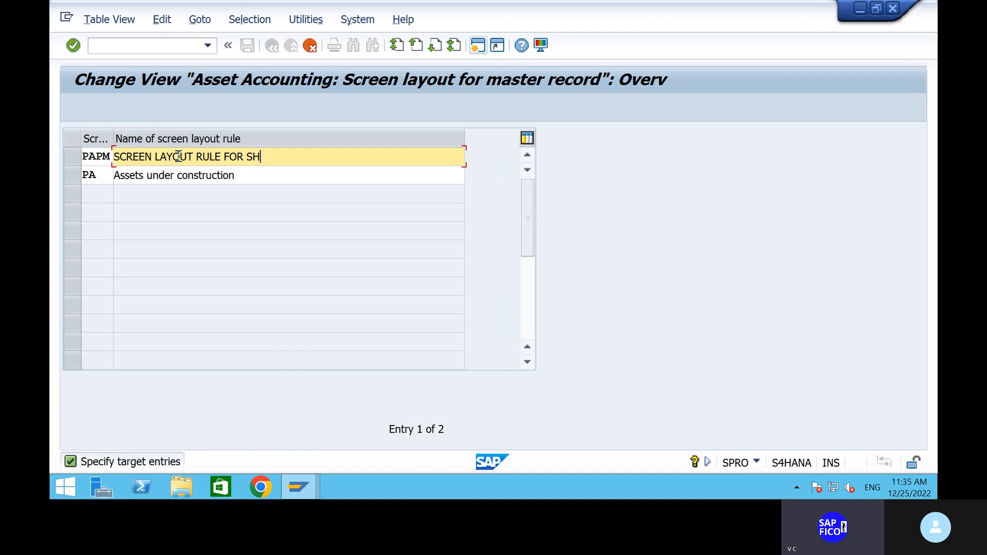
pyautogui.press('BackSpace')
pyautogui.press('BackSpace')
pyautogui.write('-')
pyautogui.press('BackSpace')
pyautogui.press('BackSpace')
pyautogui.press('BackSpace')
pyautogui.press('BackSpace')
pyautogui.press('BackSpace')
pyautogui.press('BackSpace')
pyautogui.press('BackSpace')
pyautogui.press('BackSpace')
pyautogui.press('BackSpace')
pyautogui.press('BackSpace')
pyautogui.press('BackSpace')
pyautogui.write('MAIN ASSET')
pyautogui.click(221, 156)
pyautogui.press('BackSpace')
pyautogui.press('BackSpace')
pyautogui.press('BackSpace')
pyautogui.press('BackSpace')
pyautogui.click(259, 157)
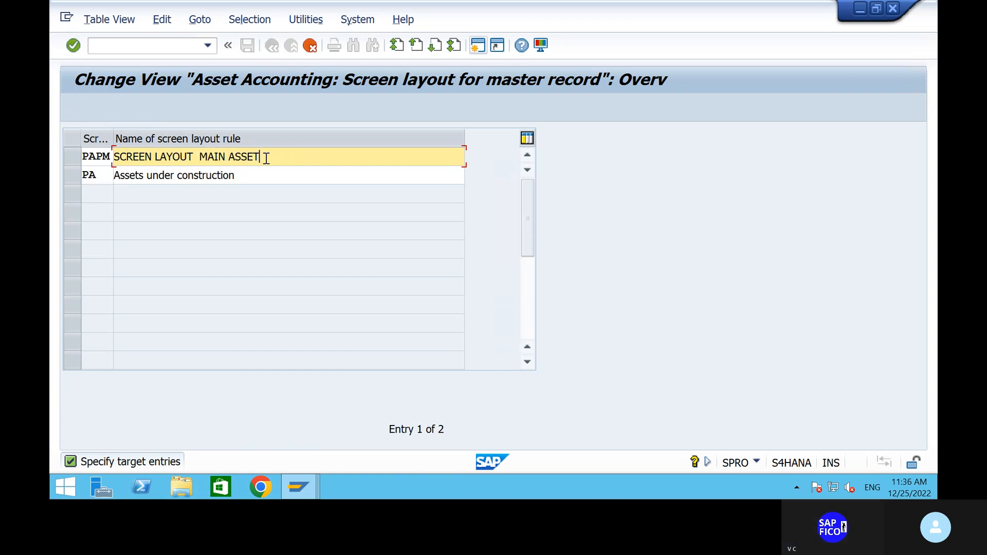
pyautogui.write('SHIP')
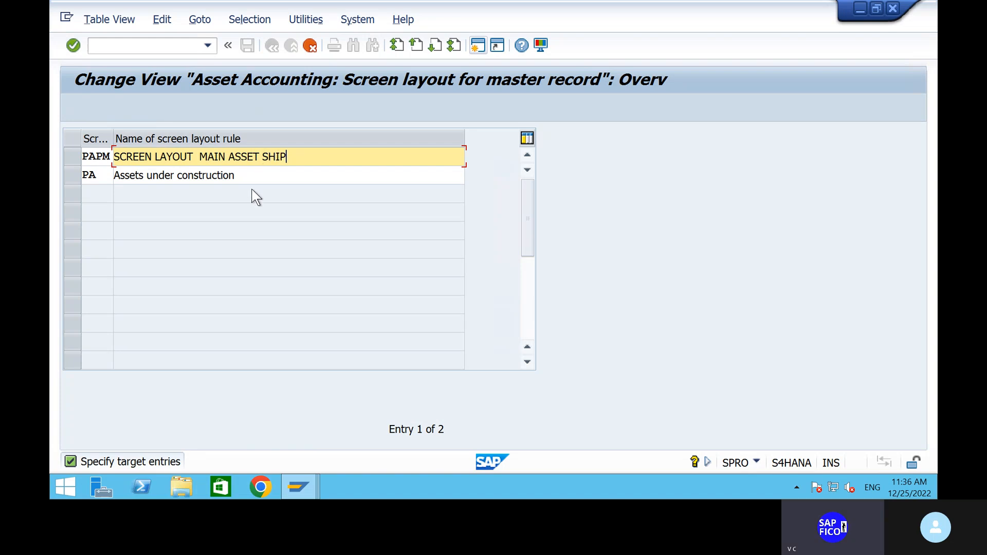
# - Change the key of the Assets under construction copy to PAAC and start clearing its name
pyautogui.click(102, 179)
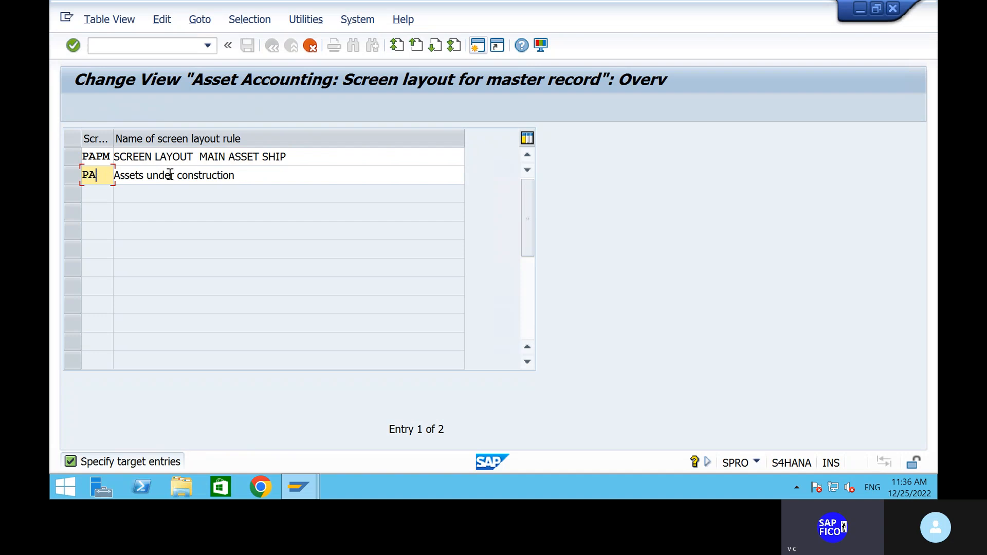
pyautogui.write('AC')
pyautogui.click(269, 176)
pyautogui.press('BackSpace')
pyautogui.press('BackSpace')
pyautogui.press('BackSpace')
pyautogui.press('BackSpace')
pyautogui.press('BackSpace')
pyautogui.press('BackSpace')
pyautogui.press('BackSpace')
pyautogui.press('BackSpace')
pyautogui.press('BackSpace')
pyautogui.press('BackSpace')
pyautogui.press('BackSpace')
pyautogui.press('BackSpace')
pyautogui.press('BackSpace')
pyautogui.press('BackSpace')
pyautogui.press('BackSpace')
pyautogui.press('BackSpace')
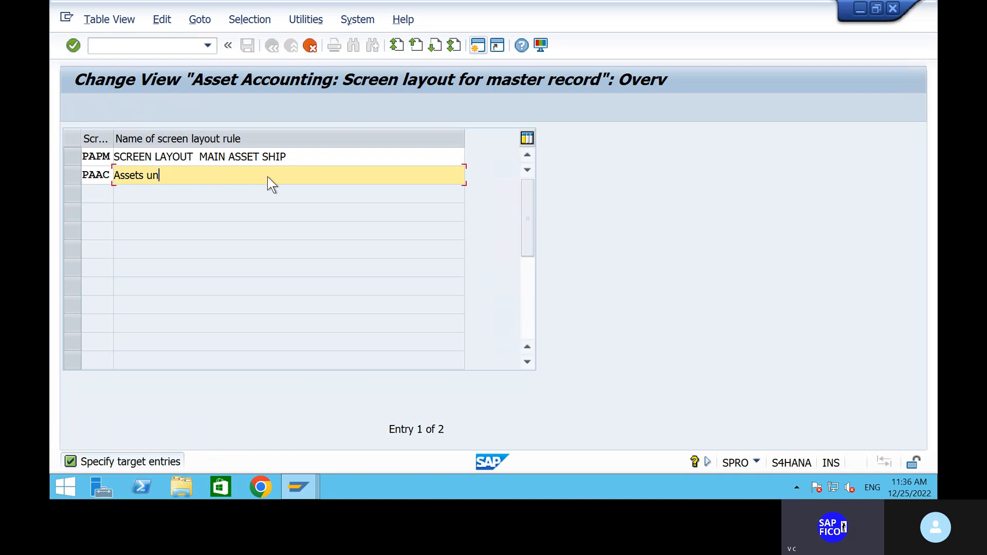
pyautogui.doubleClick(267, 177)
pyautogui.click(244, 180)
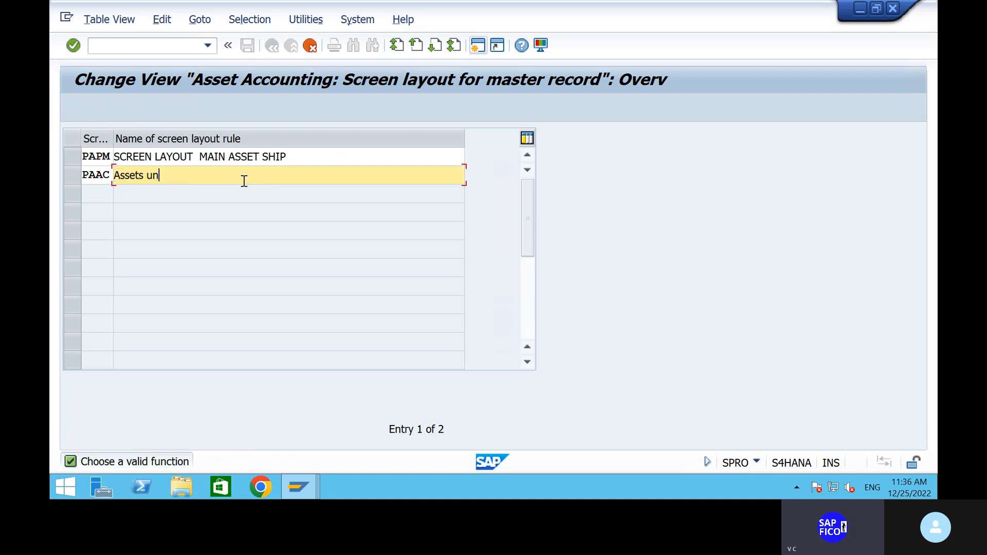
# - Name the PAAC screen layout rule AUC FOR SHIP and save the entries under customizing request S4HK903880
pyautogui.press('BackSpace')
pyautogui.press('BackSpace')
pyautogui.press('BackSpace')
pyautogui.press('BackSpace')
pyautogui.press('BackSpace')
pyautogui.press('BackSpace')
pyautogui.press('BackSpace')
pyautogui.press('BackSpace')
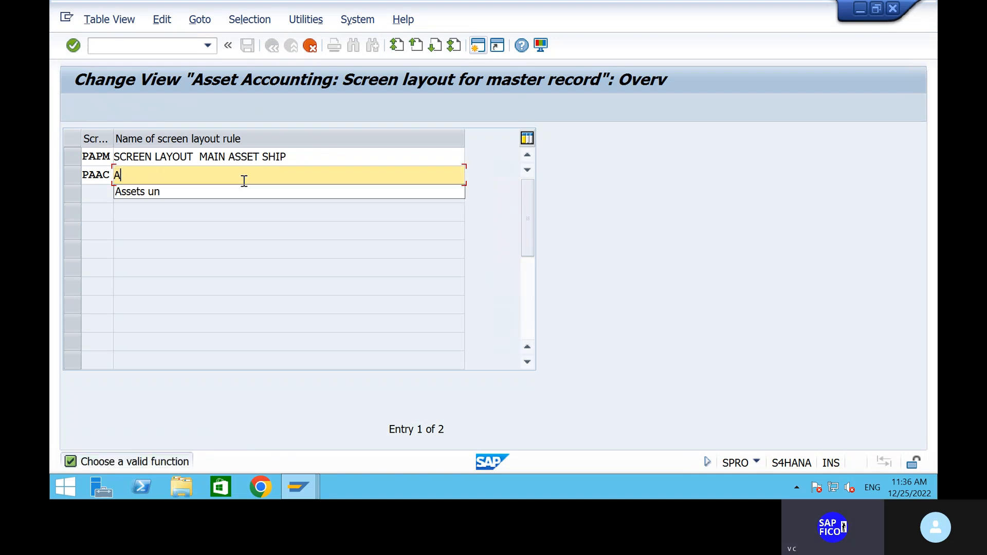
pyautogui.write('UC D')
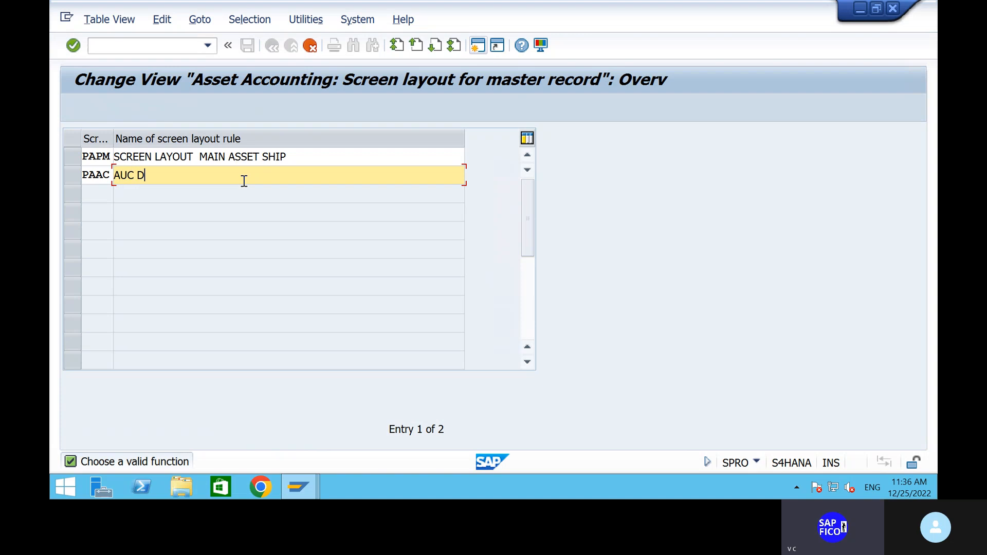
pyautogui.press('BackSpace')
pyautogui.write('FOR SHIP')
pyautogui.press('Return')
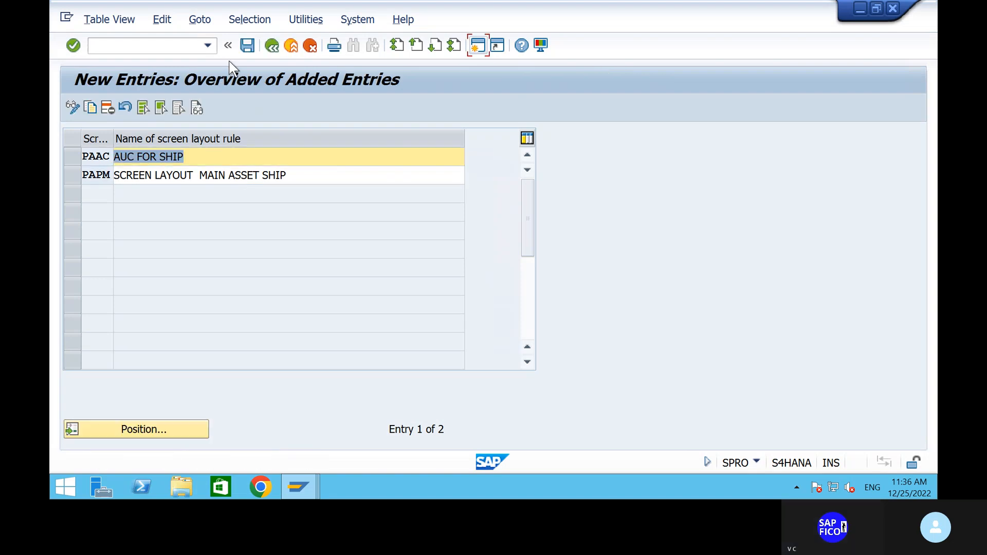
pyautogui.click(247, 46)
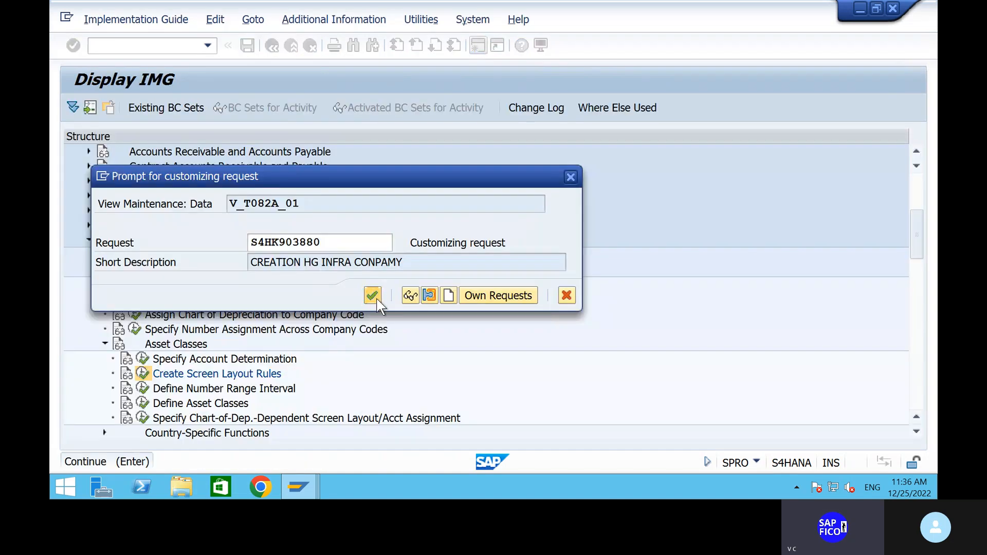
pyautogui.click(373, 296)
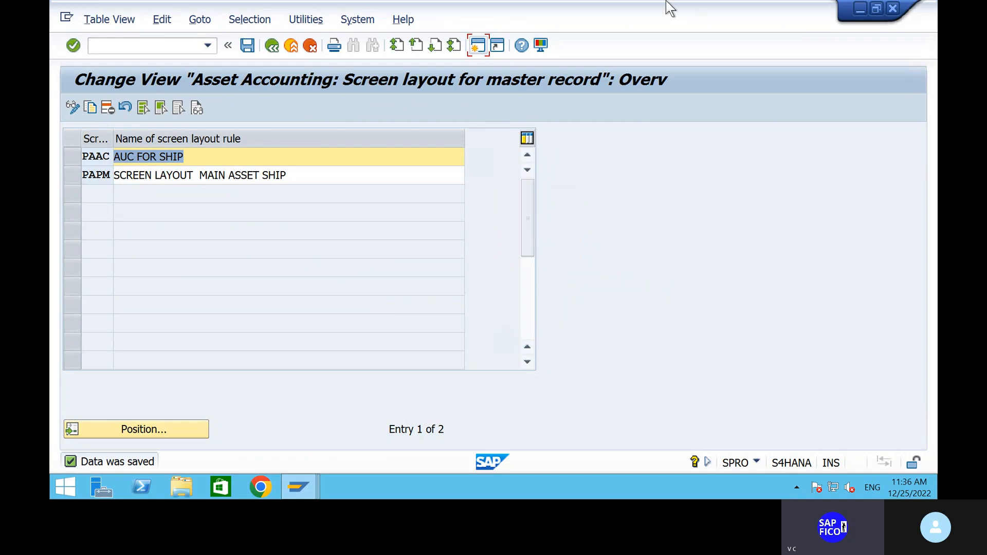
# - Switch to the Notepad configuration notes and set the main asset screen layout rule in line 5 to PAPM
pyautogui.moveTo(610, 7)
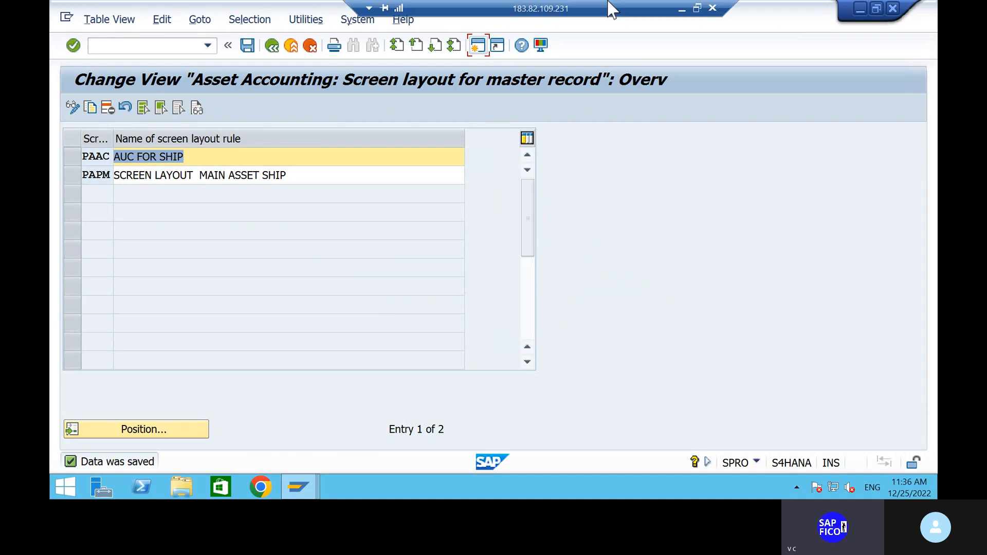
pyautogui.click(682, 9)
pyautogui.click(597, 210)
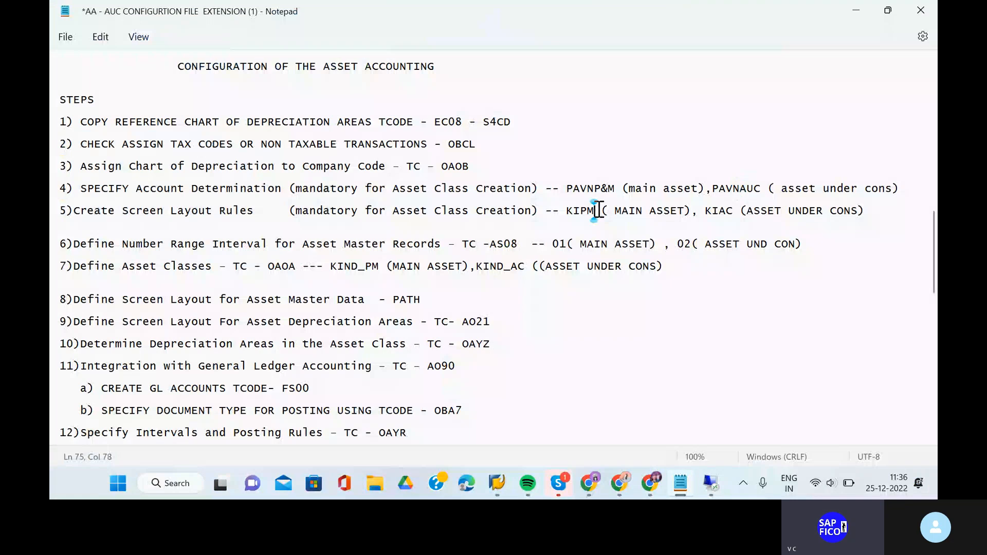
pyautogui.press('BackSpace')
pyautogui.press('BackSpace')
pyautogui.press('BackSpace')
pyautogui.press('BackSpace')
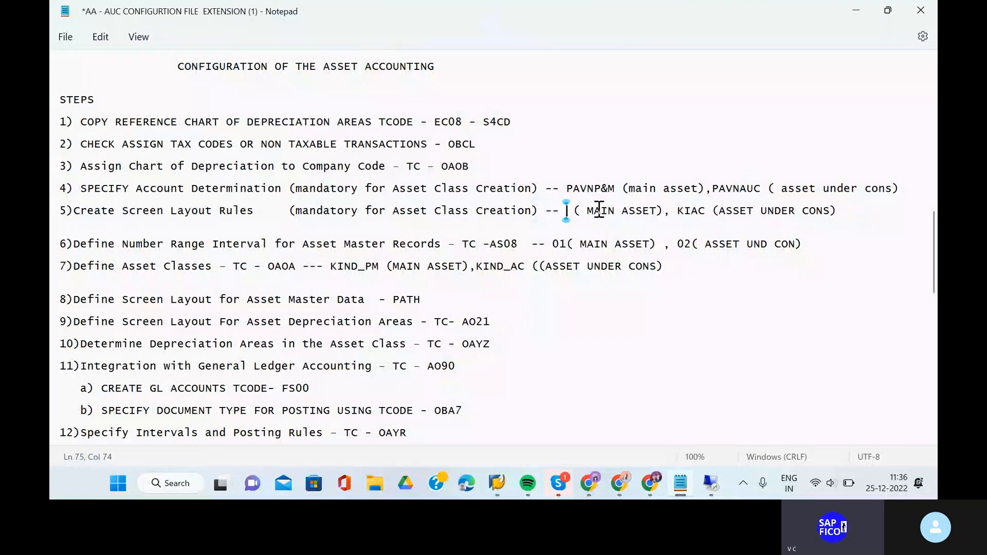
pyautogui.write('PAPM')
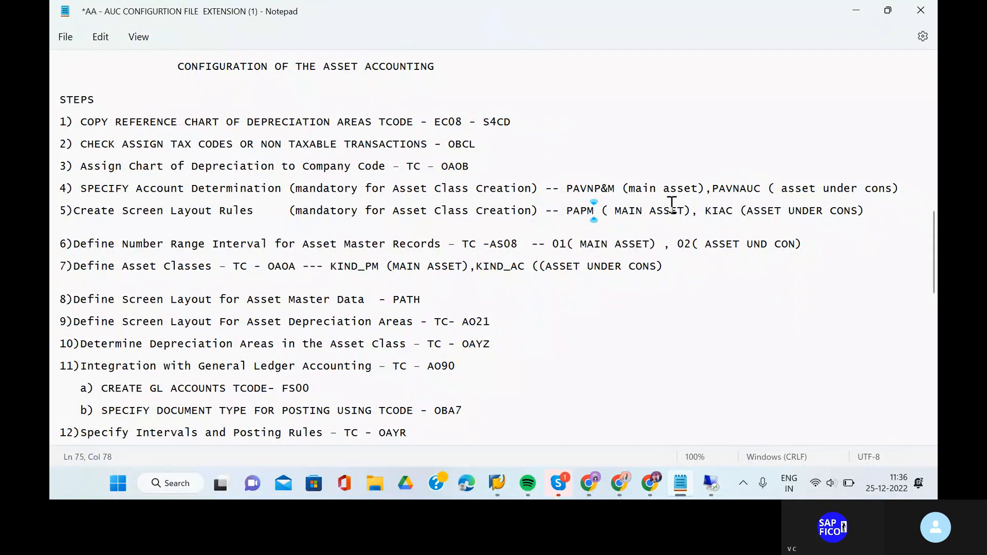
# - Set the asset under construction screen layout rule in line 5 of the notes to PAAC
pyautogui.click(719, 210)
pyautogui.press('BackSpace')
pyautogui.press('BackSpace')
pyautogui.write('PA')
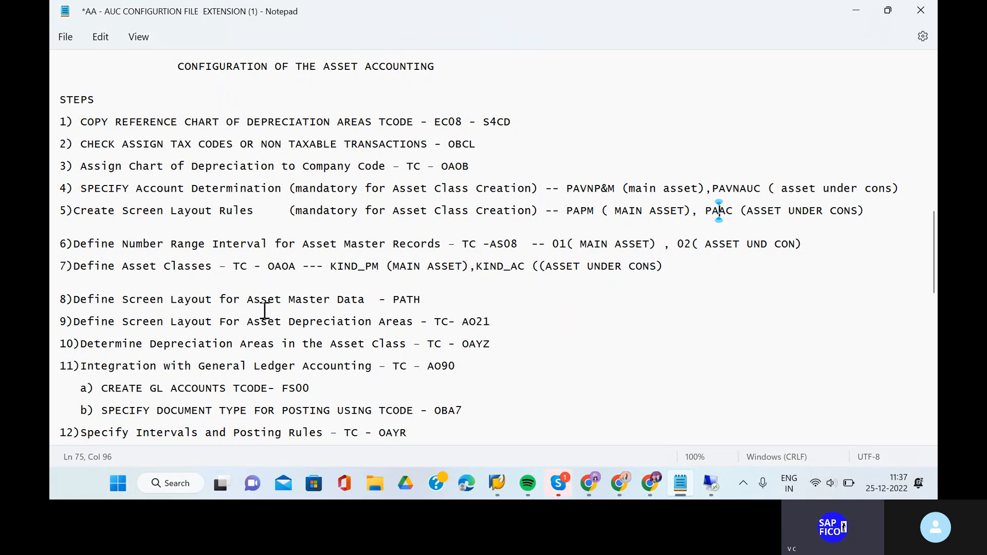
# - Switch back to the SAP session and open transaction AS08 for asset number ranges
pyautogui.click(519, 244)
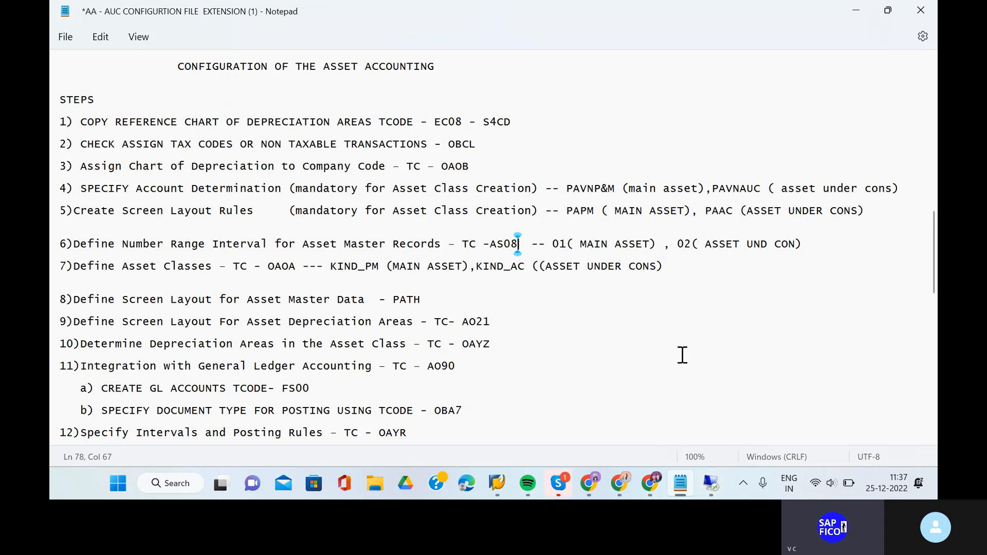
pyautogui.click(718, 492)
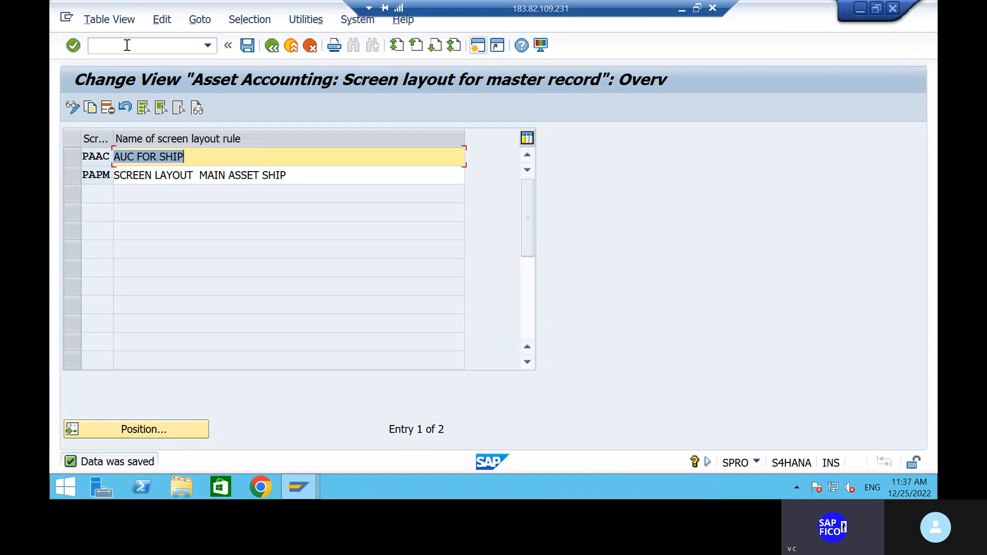
pyautogui.click(127, 45)
pyautogui.write('/NAS')
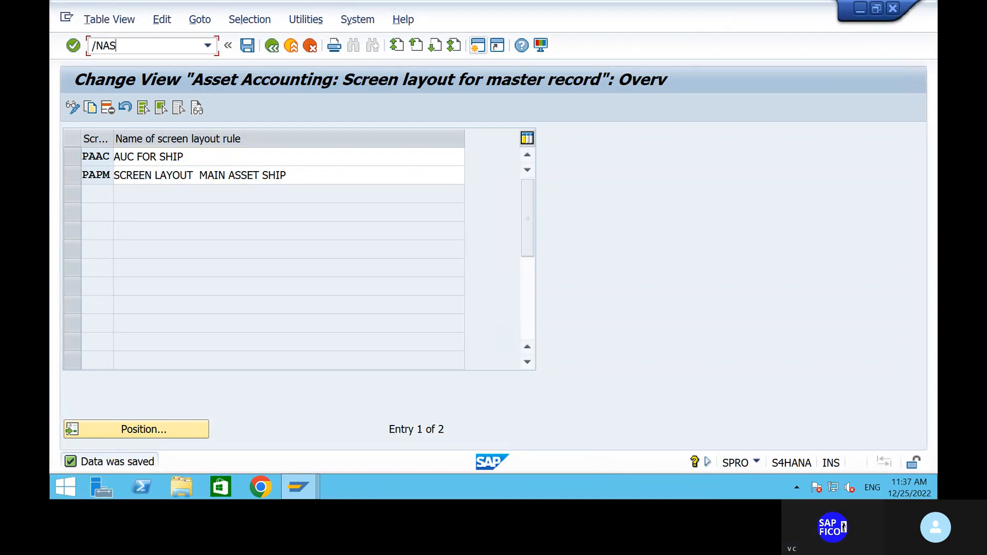
pyautogui.write('08')
pyautogui.press('Return')
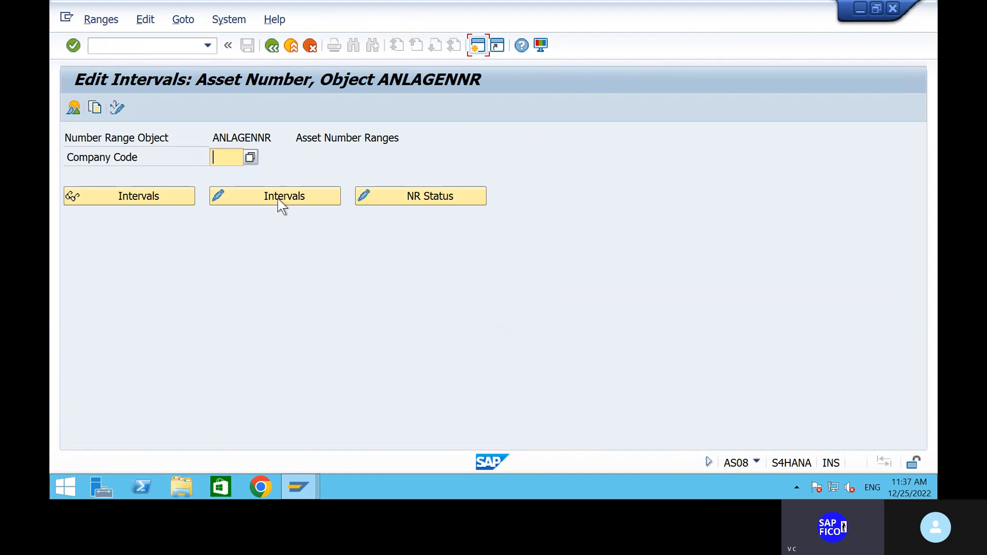
# - Open the asset number range intervals of company code SHIP for editing
pyautogui.write('SHI')
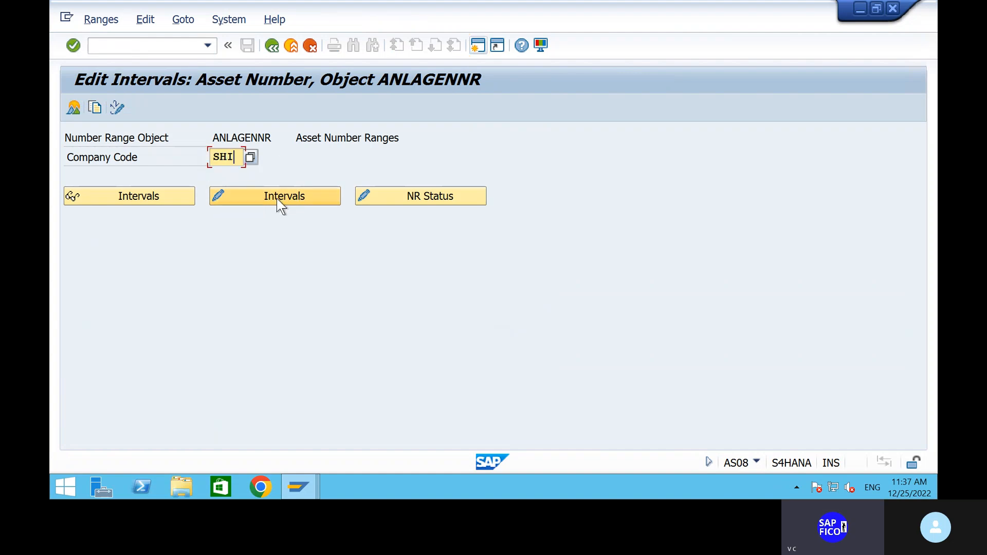
pyautogui.write('P')
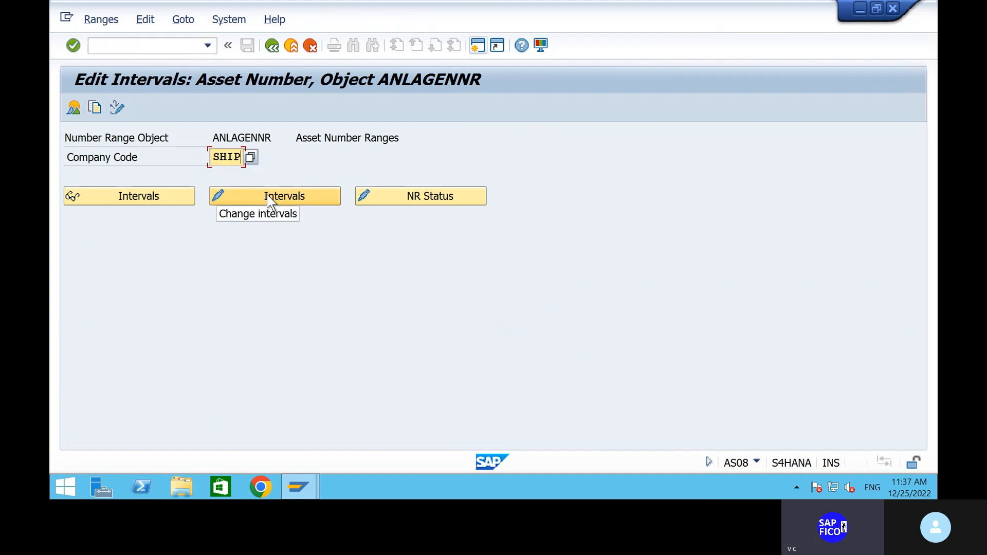
pyautogui.click(267, 194)
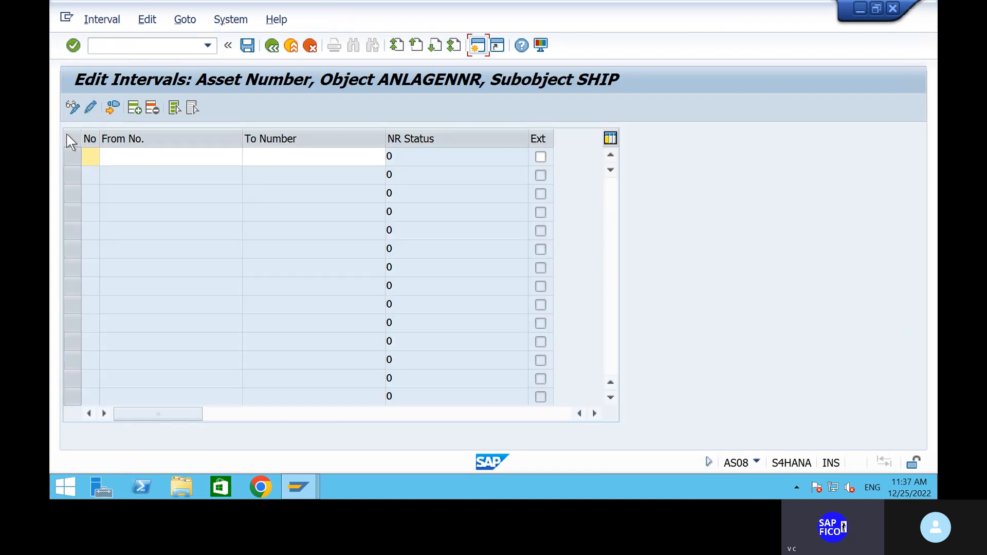
# - Enter number range interval 01 from 1 to 100
pyautogui.write('01')
pyautogui.click(156, 155)
pyautogui.write('1')
pyautogui.click(270, 152)
pyautogui.write('100')
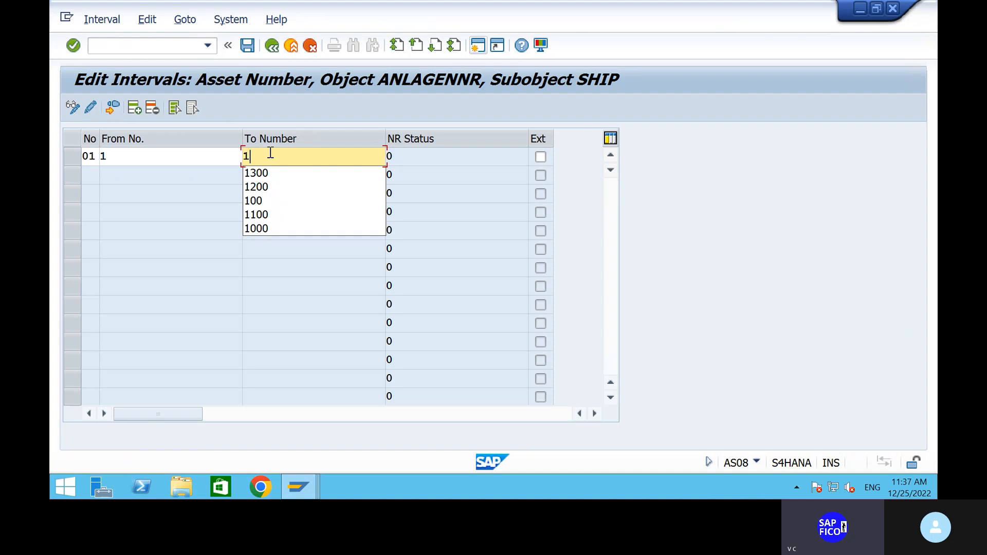
# - Add number range interval 02 from 101 to 200 and save the intervals, accepting the transport notice
pyautogui.click(138, 110)
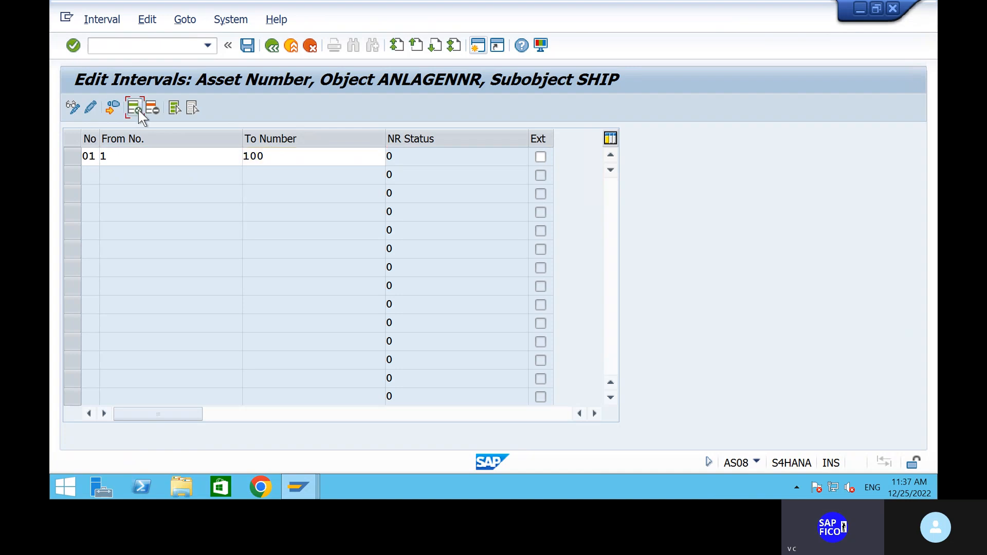
pyautogui.write('02')
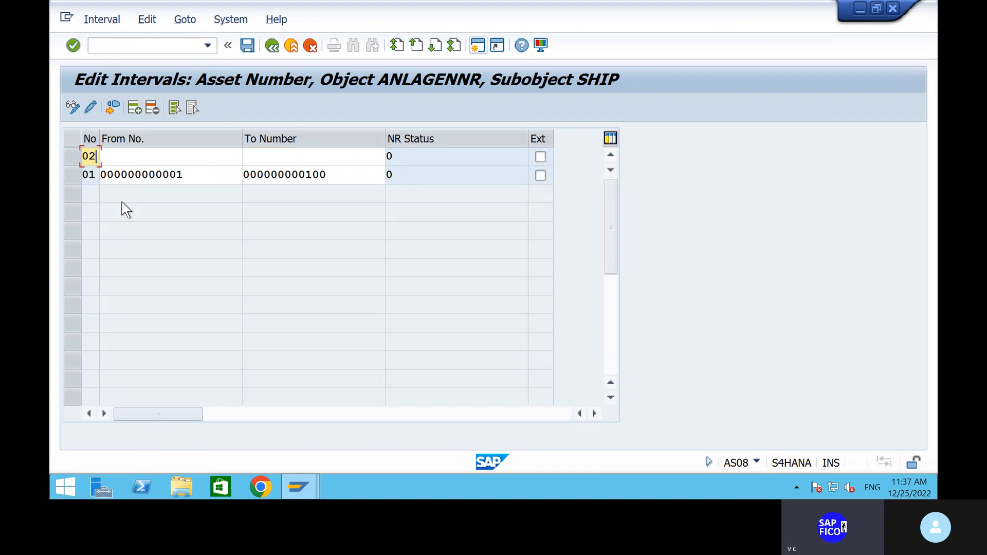
pyautogui.click(210, 157)
pyautogui.write('101')
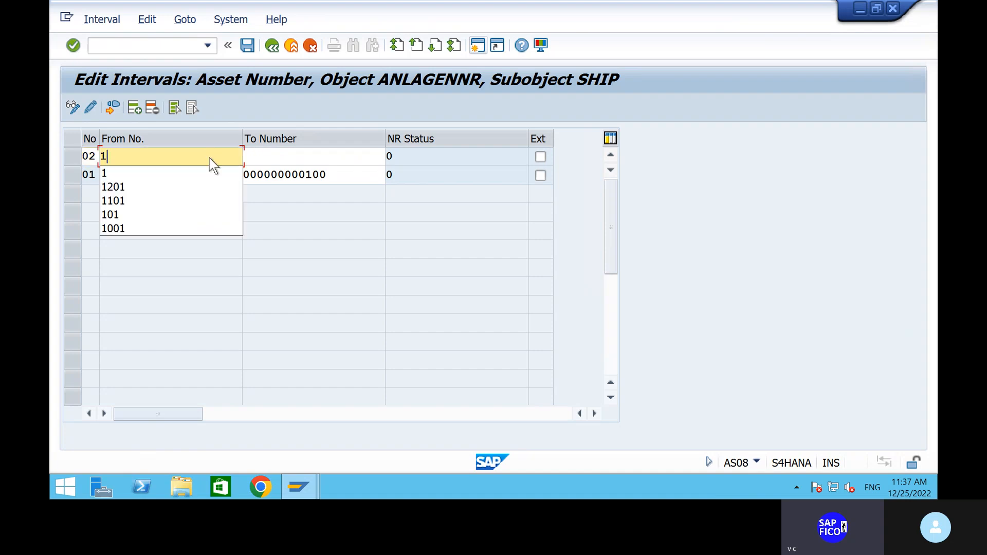
pyautogui.click(315, 163)
pyautogui.write('200')
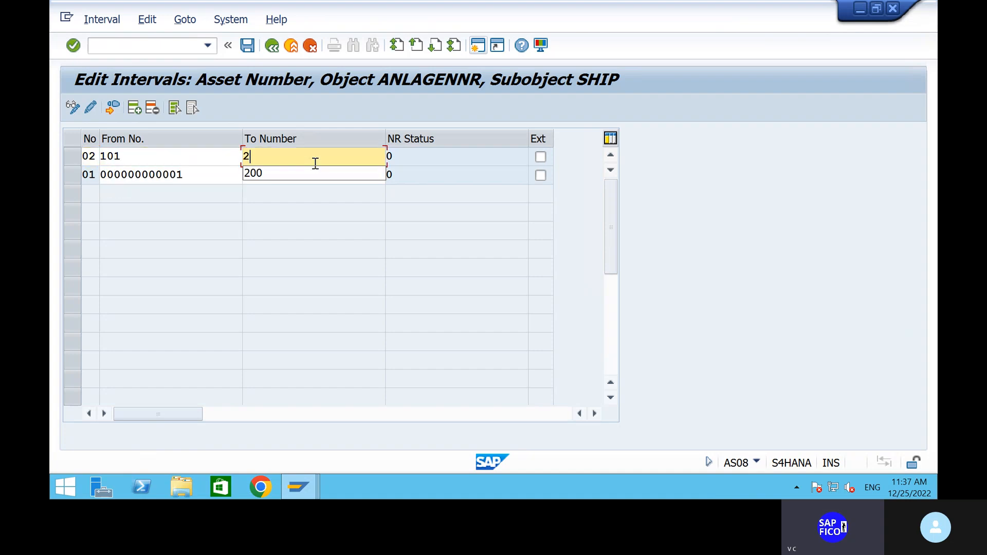
pyautogui.press('Return')
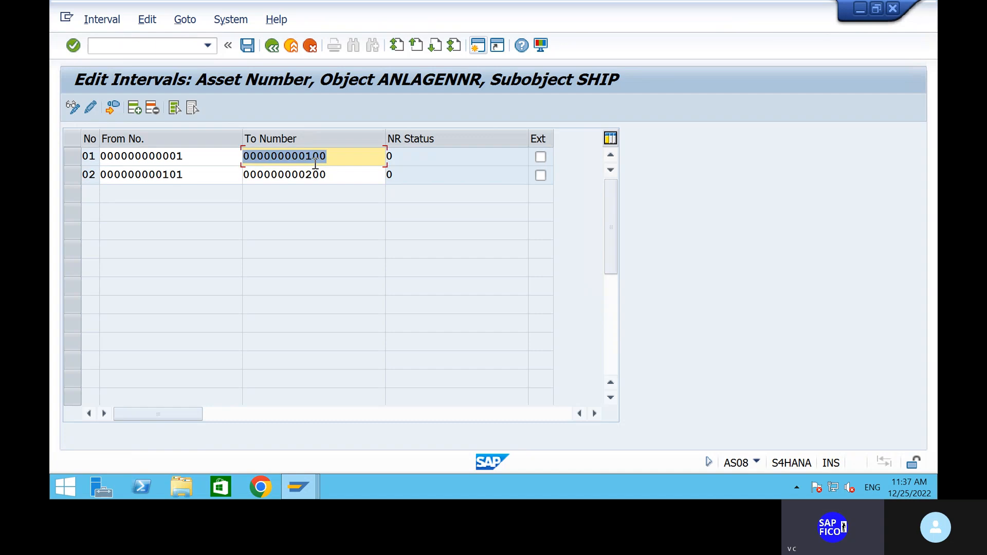
pyautogui.click(247, 46)
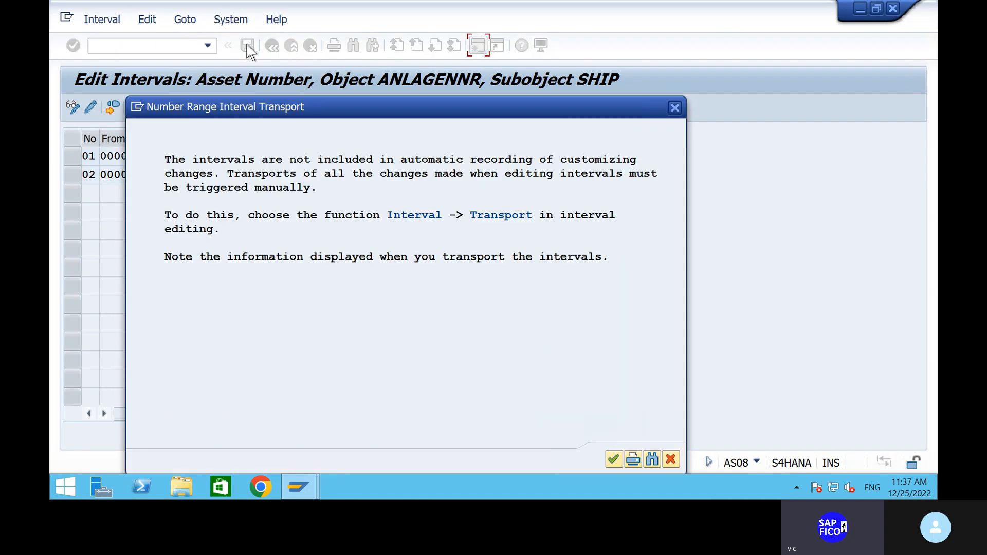
pyautogui.click(613, 458)
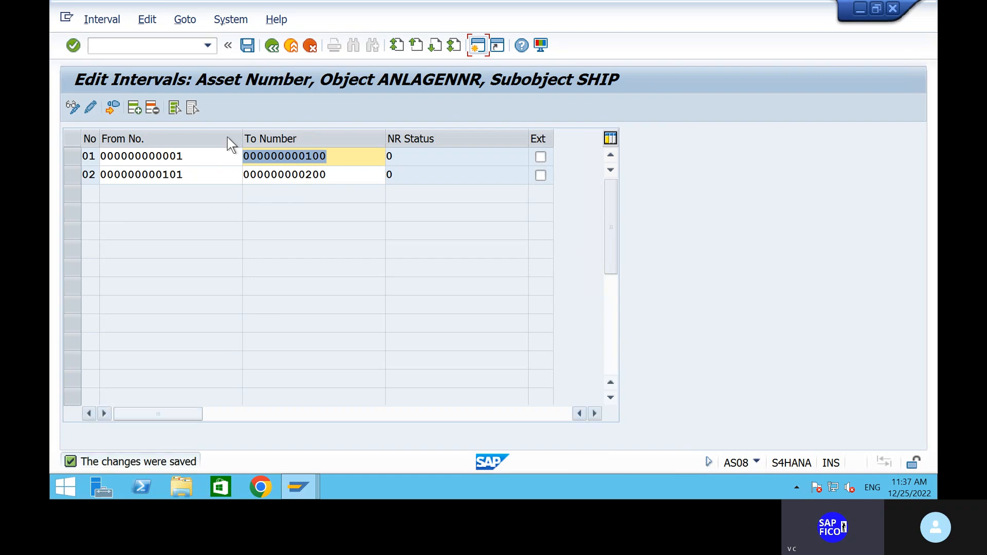
# - Check the asset class line in the Notepad notes, return to SAP and start a new asset class entry in transaction OAOA
pyautogui.click(684, 9)
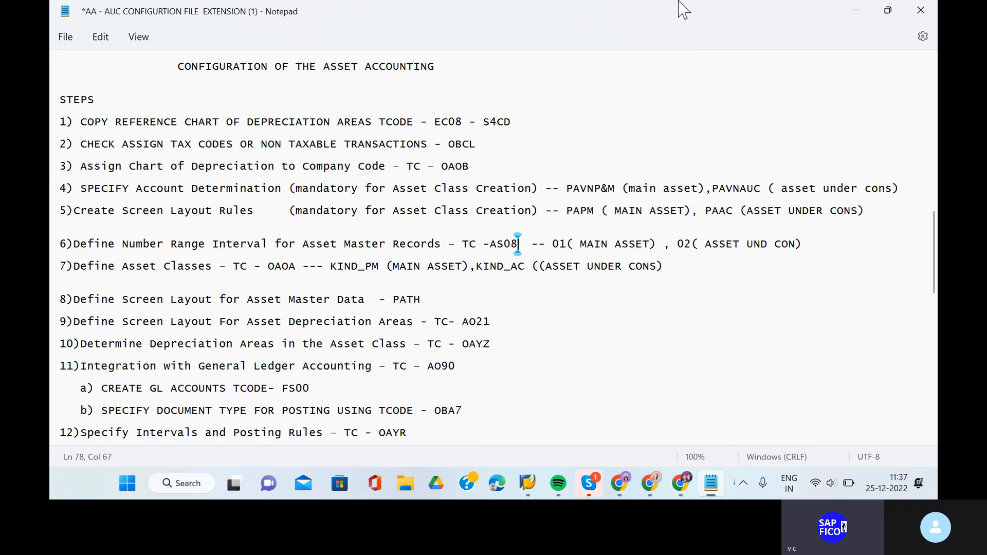
pyautogui.click(673, 268)
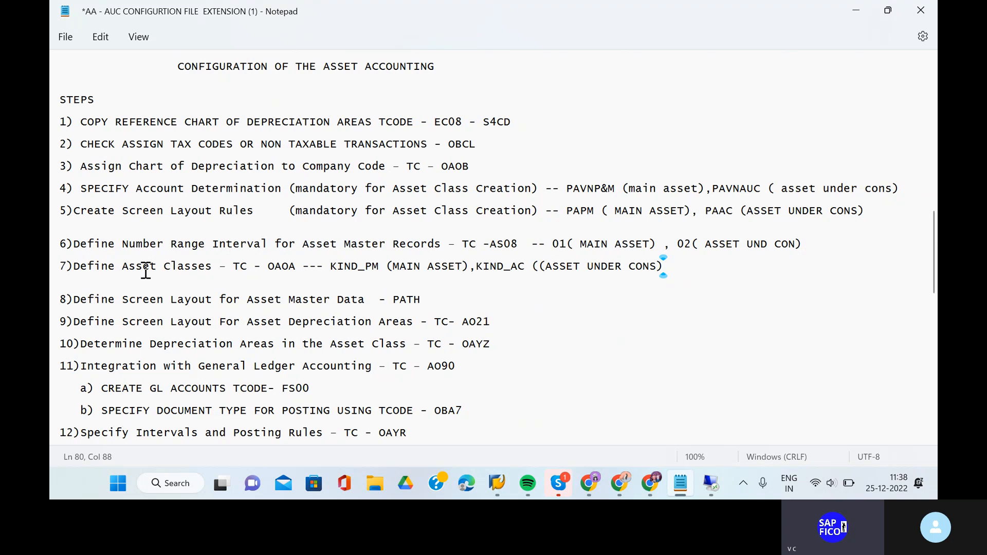
pyautogui.click(304, 266)
pyautogui.click(710, 486)
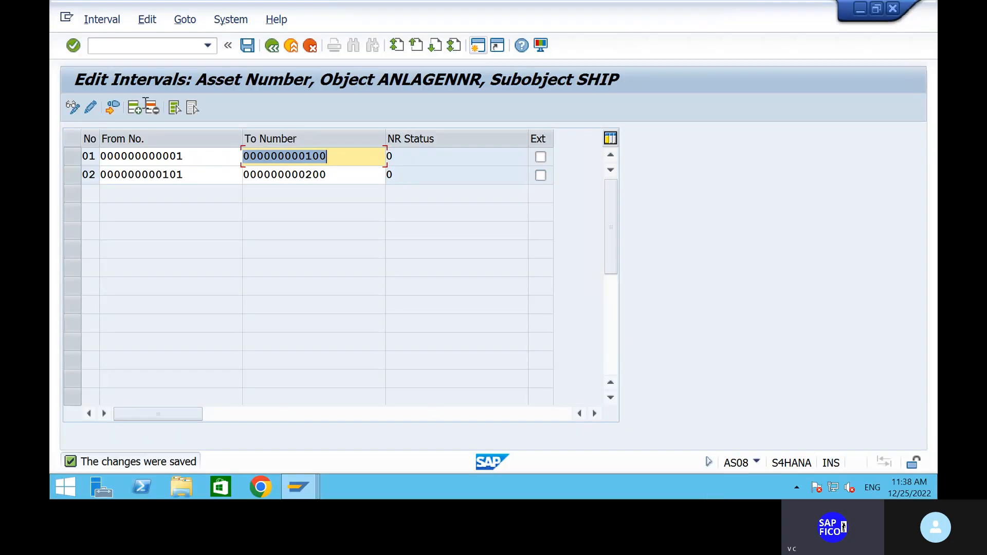
pyautogui.click(127, 46)
pyautogui.write('/NA0')
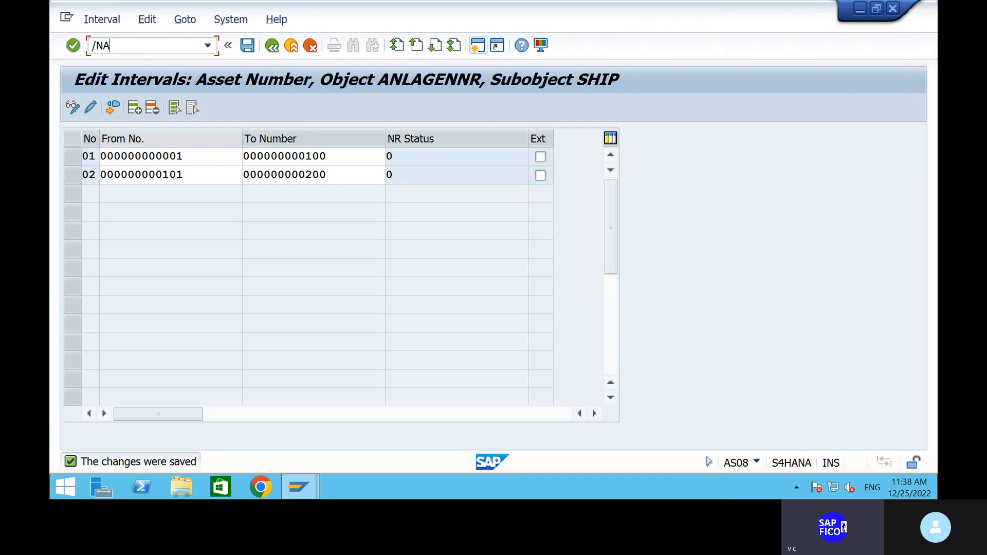
pyautogui.press('BackSpace')
pyautogui.press('BackSpace')
pyautogui.write('OAOA')
pyautogui.press('Return')
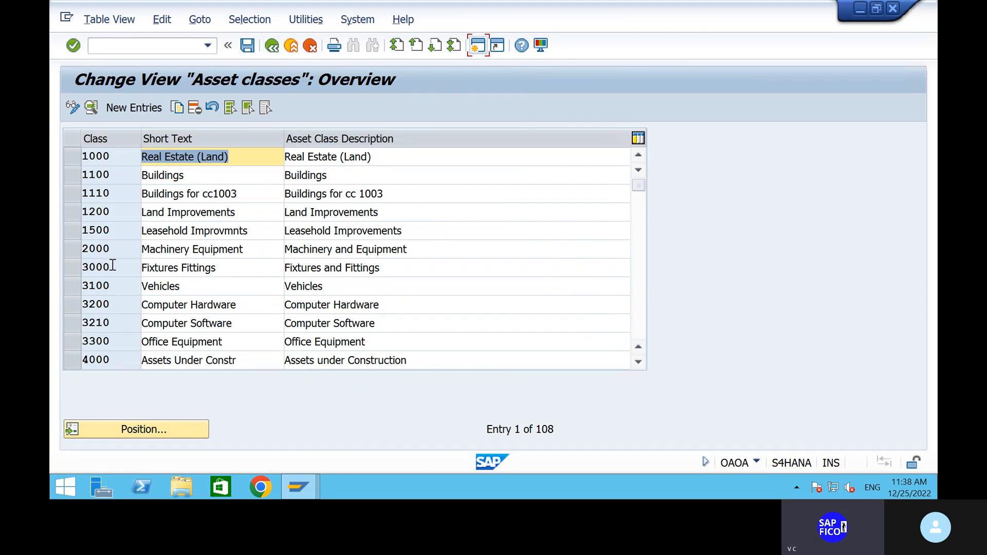
pyautogui.click(134, 108)
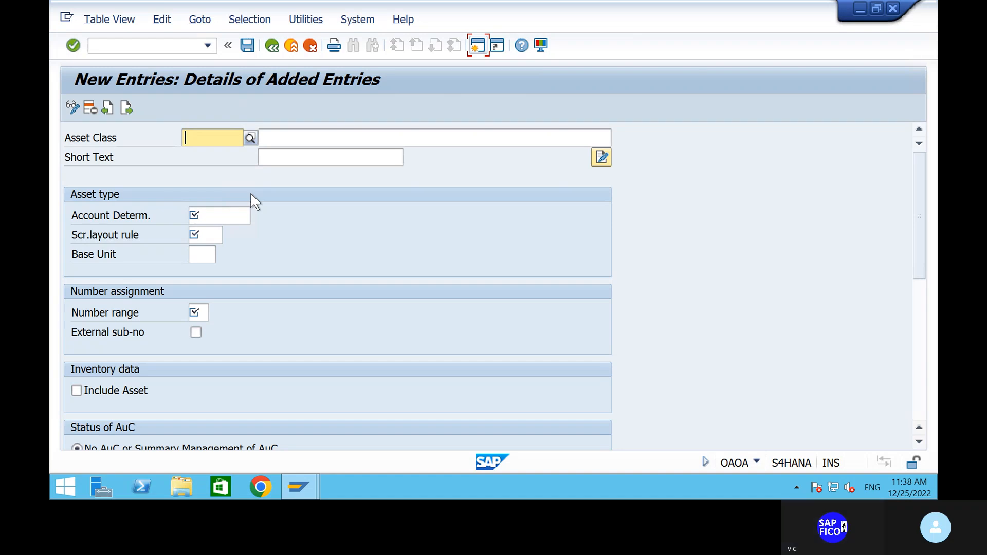
pyautogui.press('Return')
pyautogui.moveTo(307, 494)
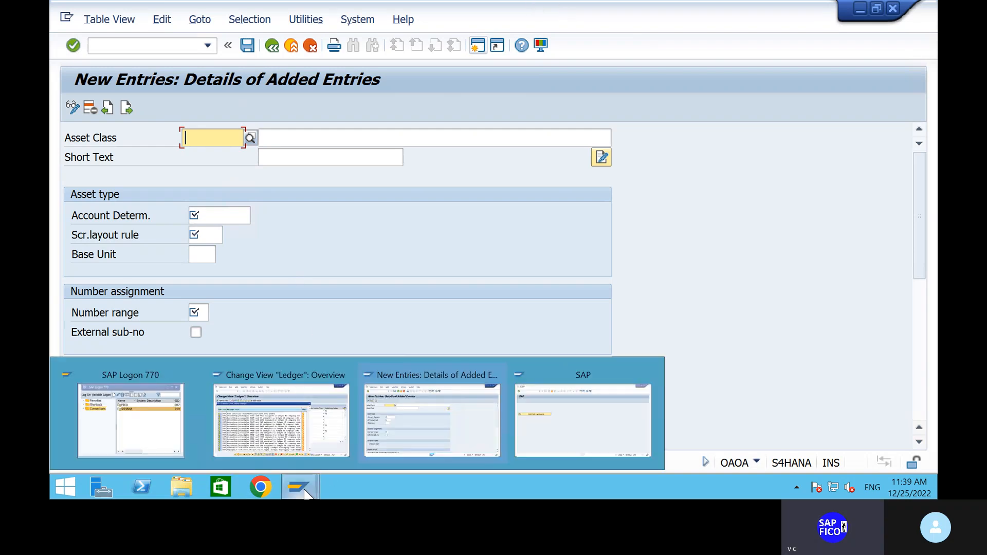
pyautogui.click(578, 427)
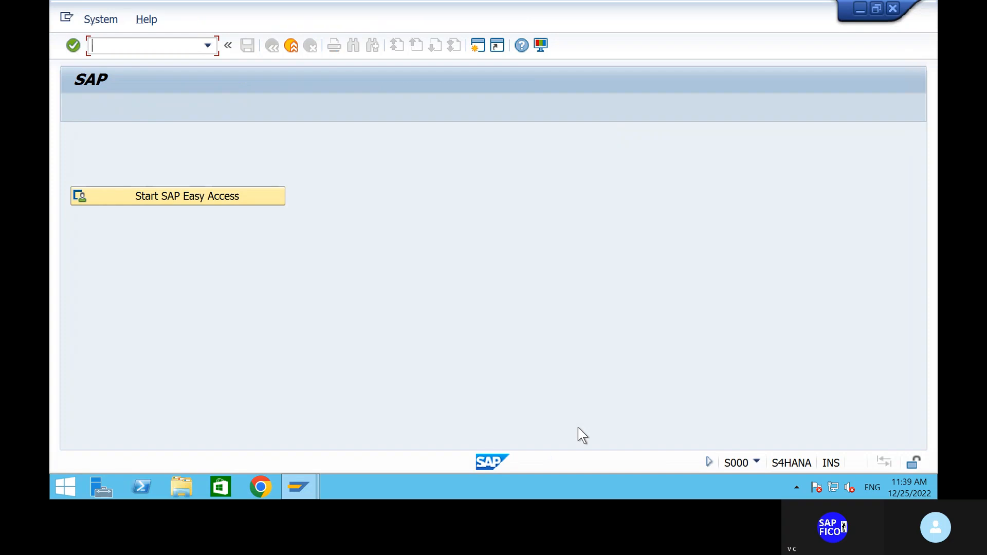
pyautogui.write('M')
pyautogui.press('BackSpace')
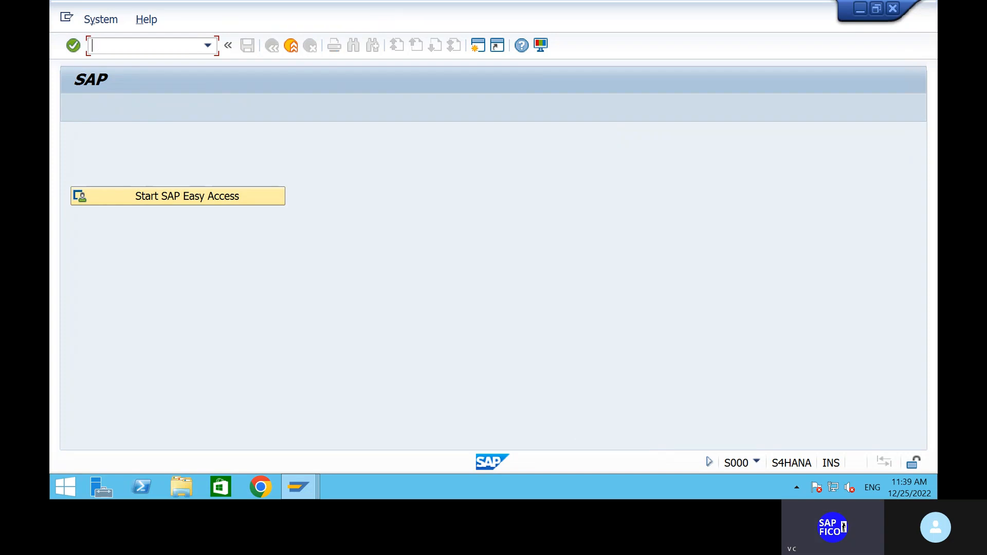
pyautogui.moveTo(297, 494)
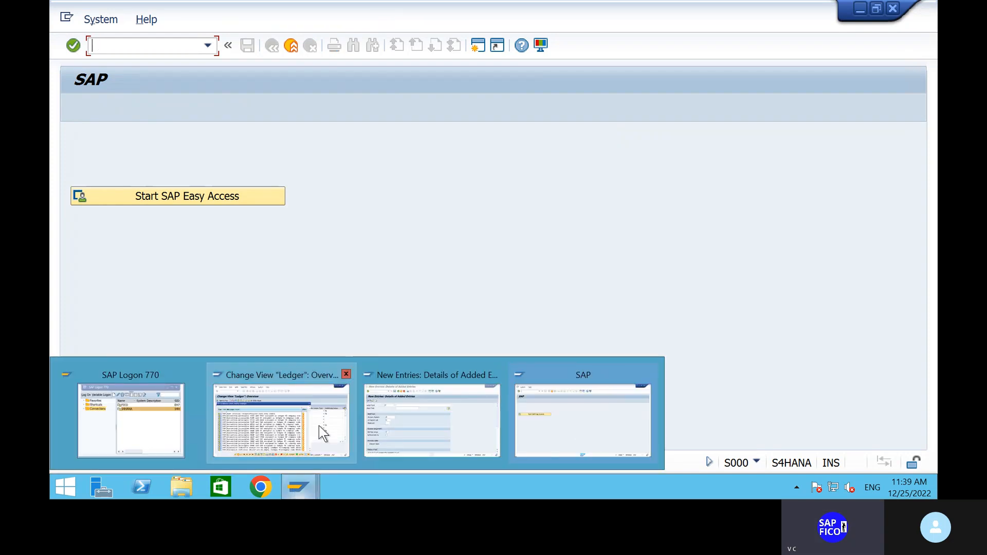
pyautogui.click(387, 414)
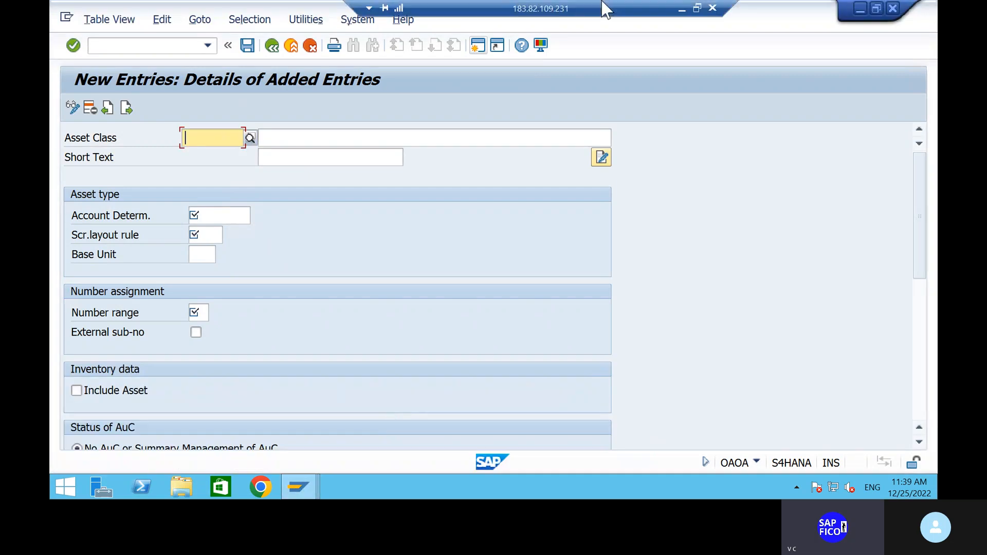
# - Check the asset class names in the Notepad notes, then enter class PAVN_PM with description HEAVY PLANT AND MACHINERY FOR SHIP in SAP
pyautogui.click(681, 9)
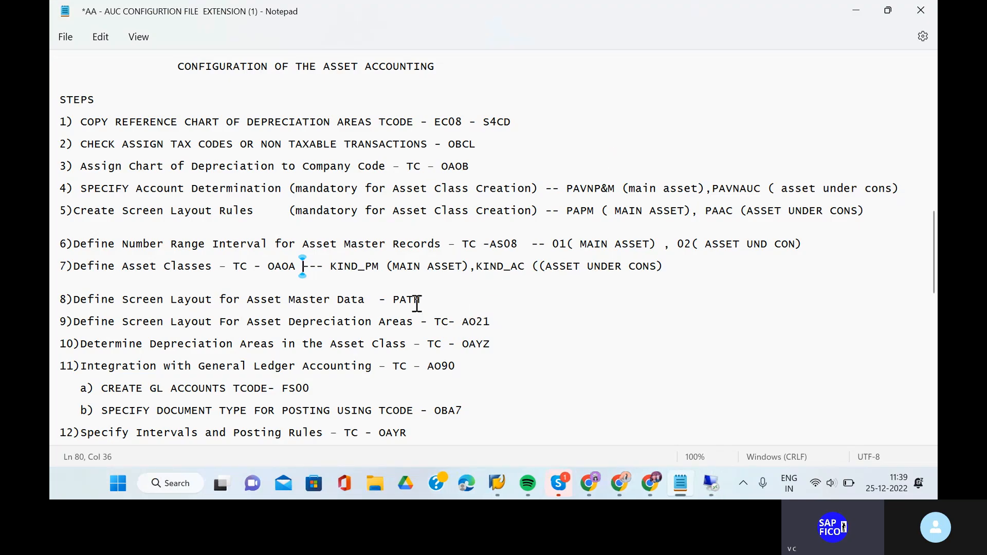
pyautogui.click(382, 271)
pyautogui.click(711, 483)
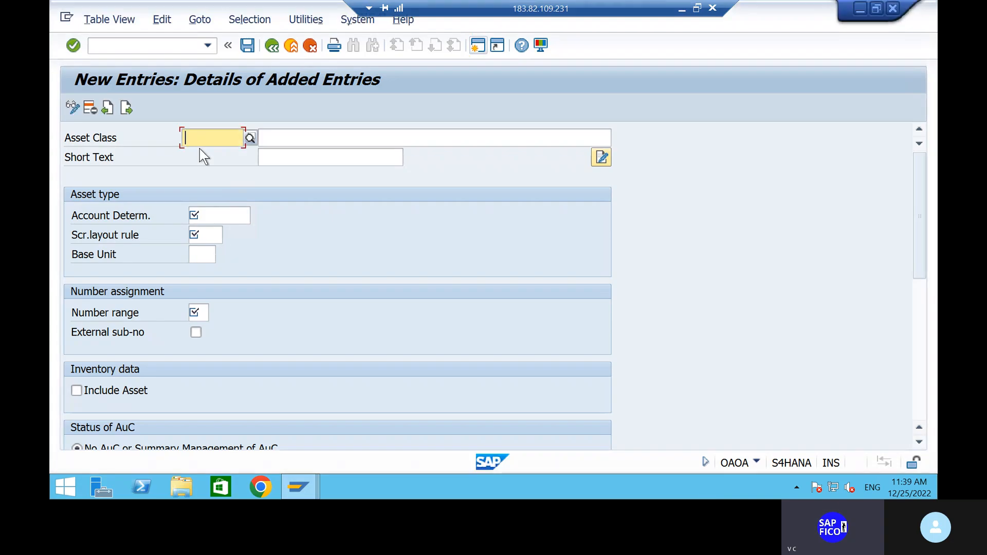
pyautogui.write('PAV')
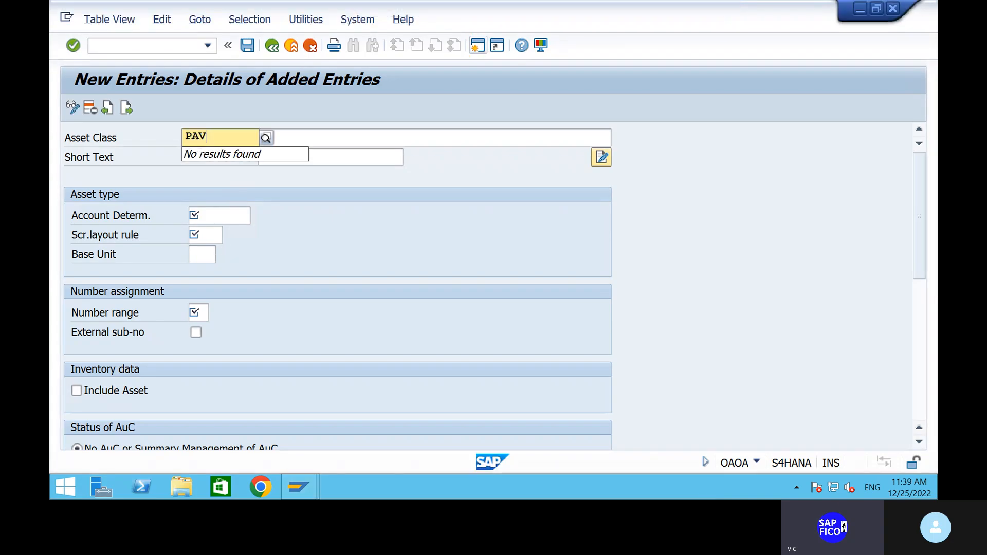
pyautogui.write('N_PM')
pyautogui.click(292, 140)
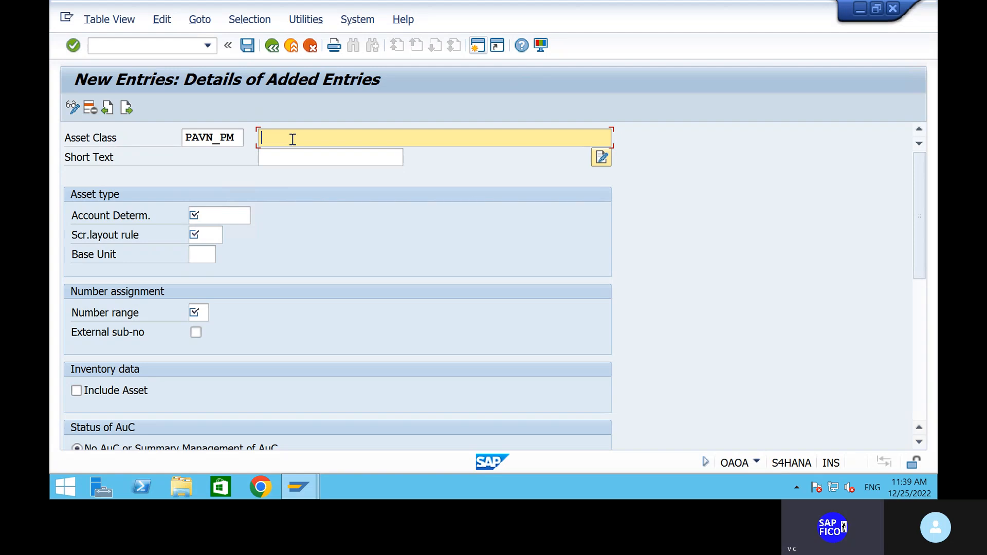
pyautogui.write('HEAVY PLA')
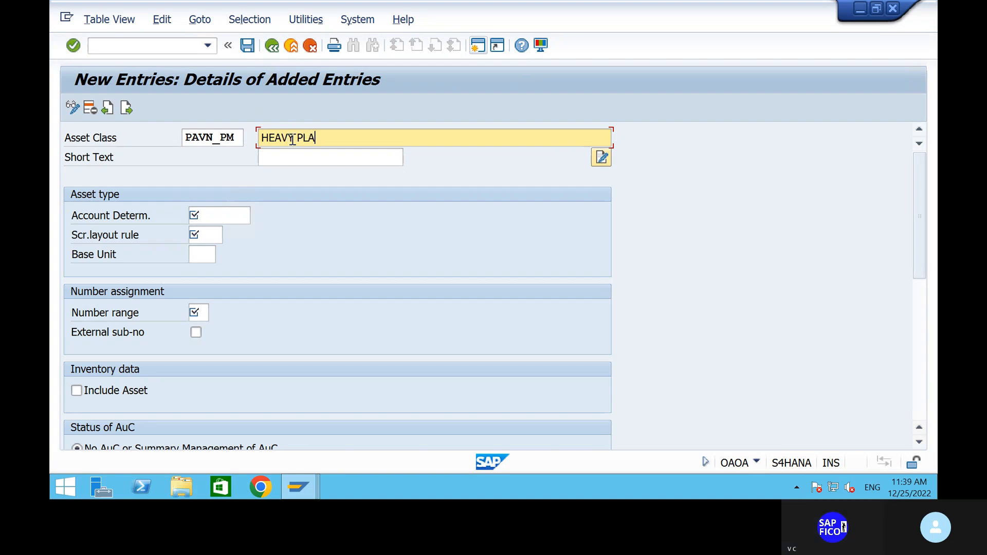
pyautogui.write('NT AND MACHINE')
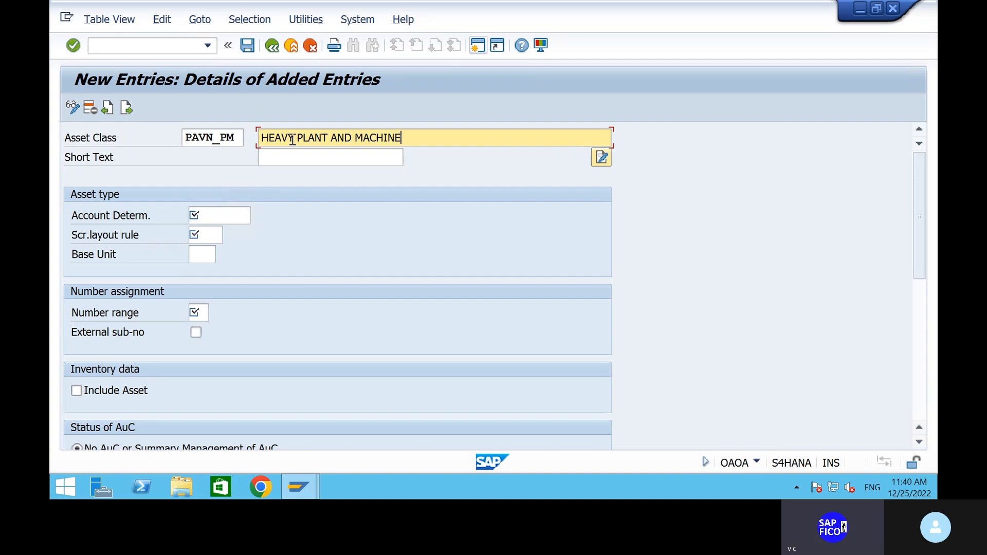
pyautogui.write('RY FOR SHIP')
# - Assign account determination PAVNP&M (SHIP PLANT AND MACHINERY) to the asset class from the list of possible entries
pyautogui.click(211, 211)
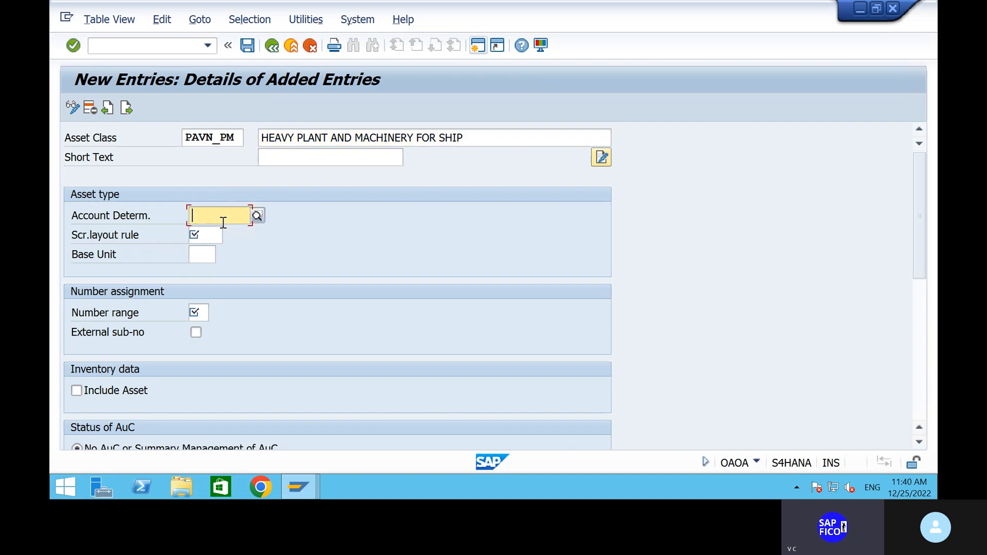
pyautogui.click(258, 218)
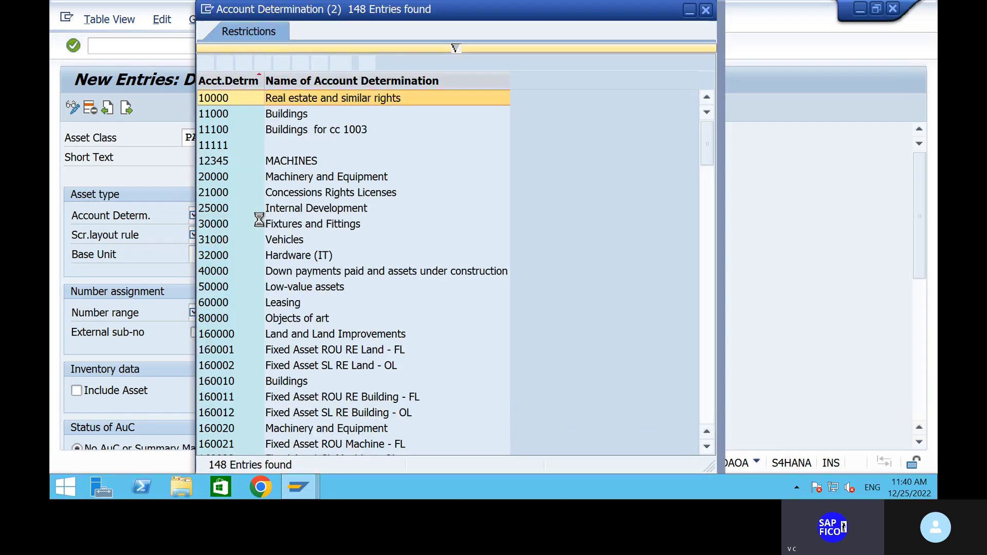
pyautogui.scroll(-20, 291, 303)
pyautogui.scroll(3, 291, 303)
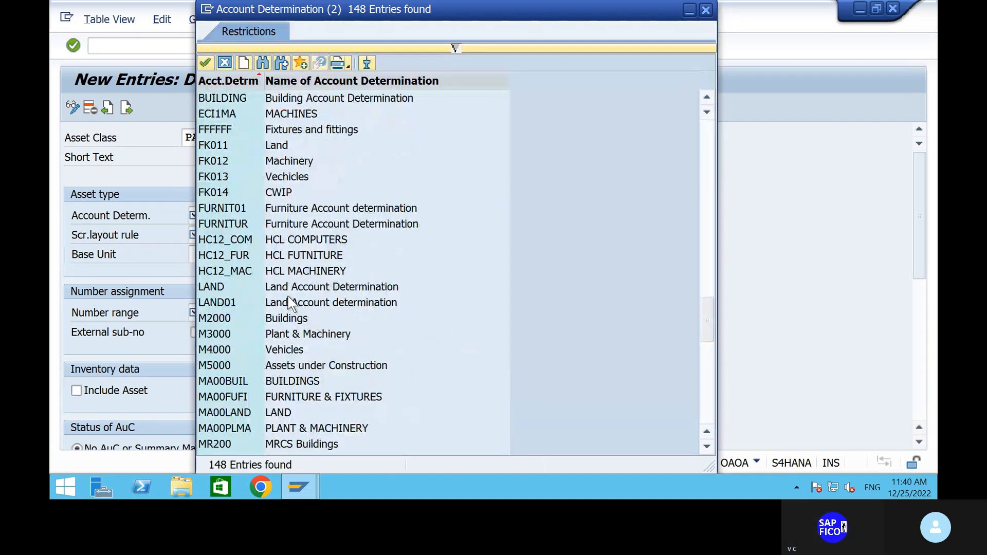
pyautogui.scroll(4, 236, 298)
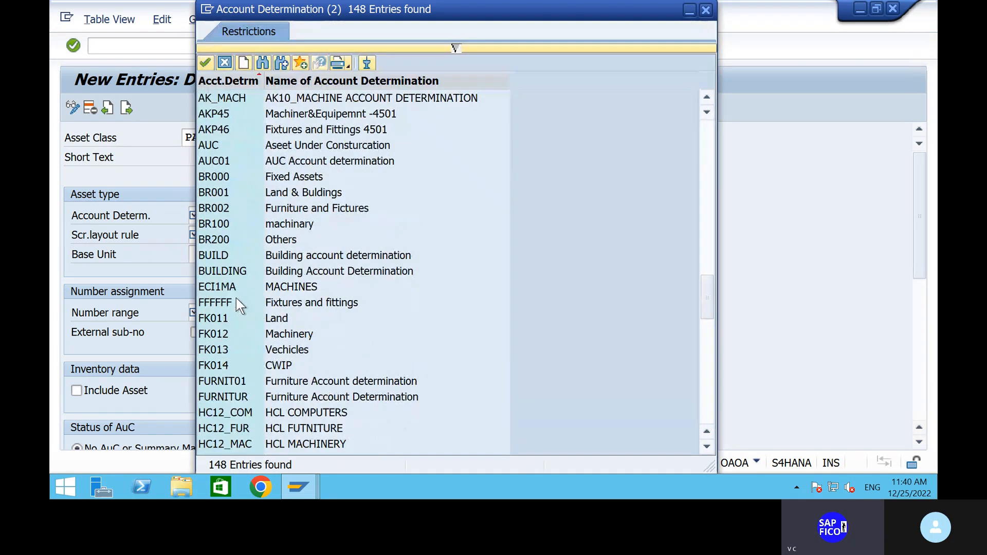
pyautogui.scroll(-10, 267, 324)
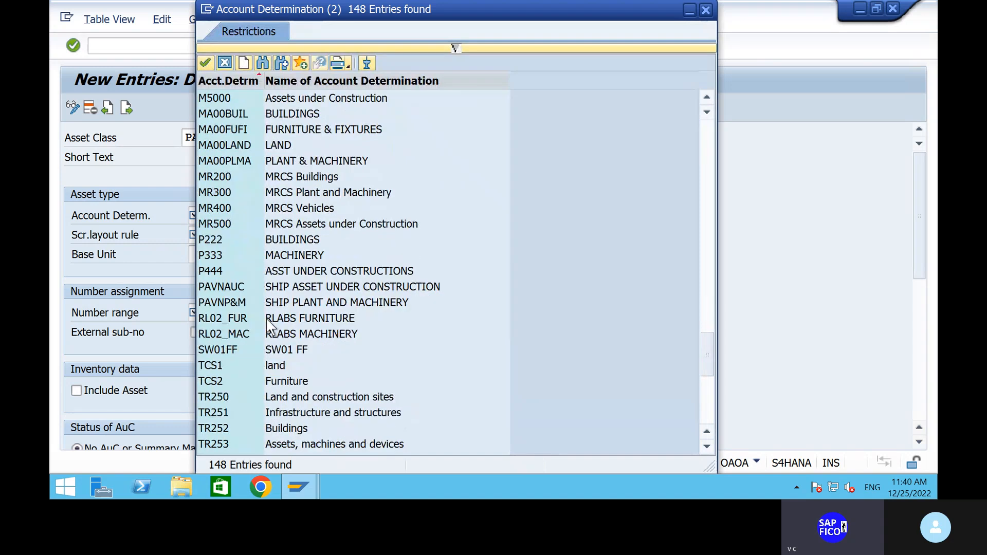
pyautogui.click(234, 303)
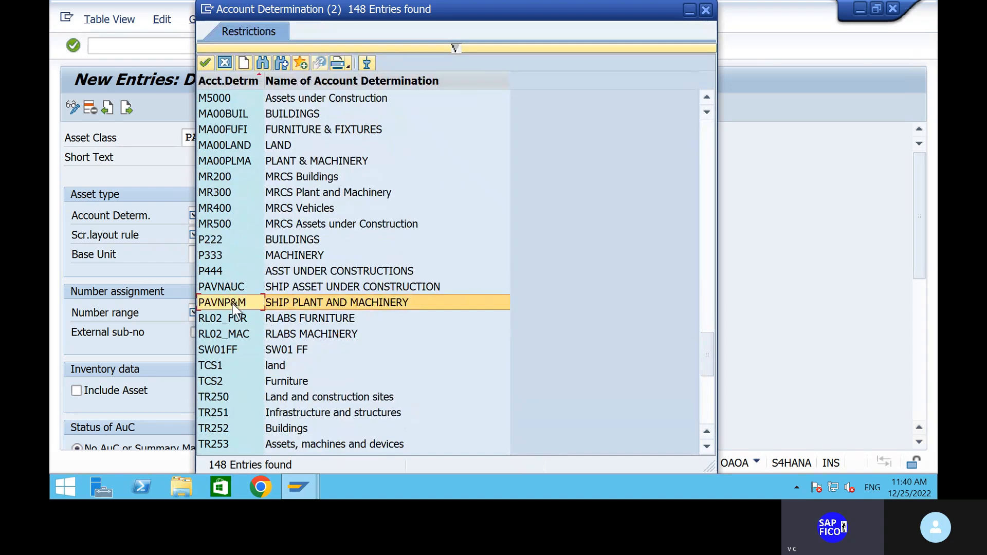
pyautogui.click(205, 62)
# - Assign screen layout rule PAPM (SCREEN LAYOUT MAIN ASSET SHIP) to the asset class from the list of possible entries
pyautogui.click(210, 236)
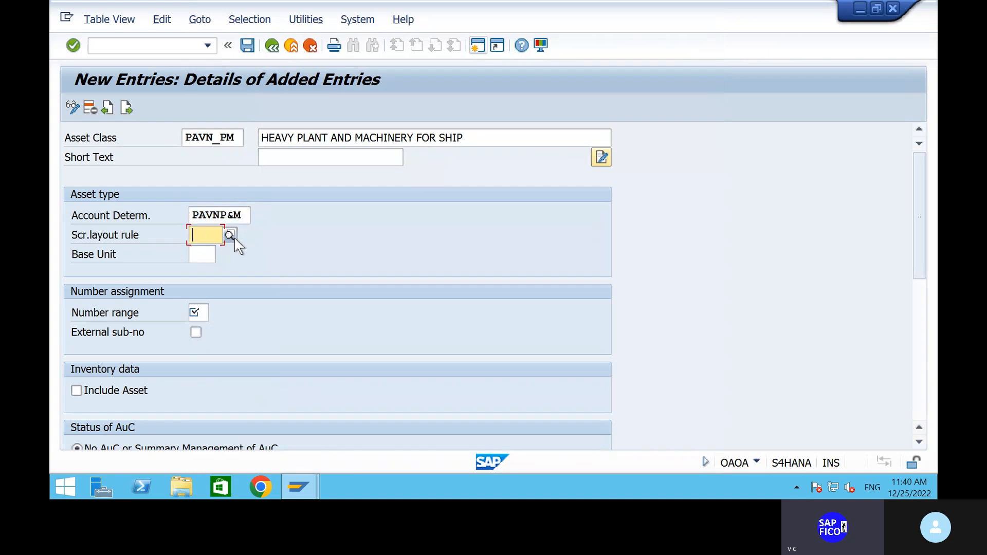
pyautogui.click(232, 238)
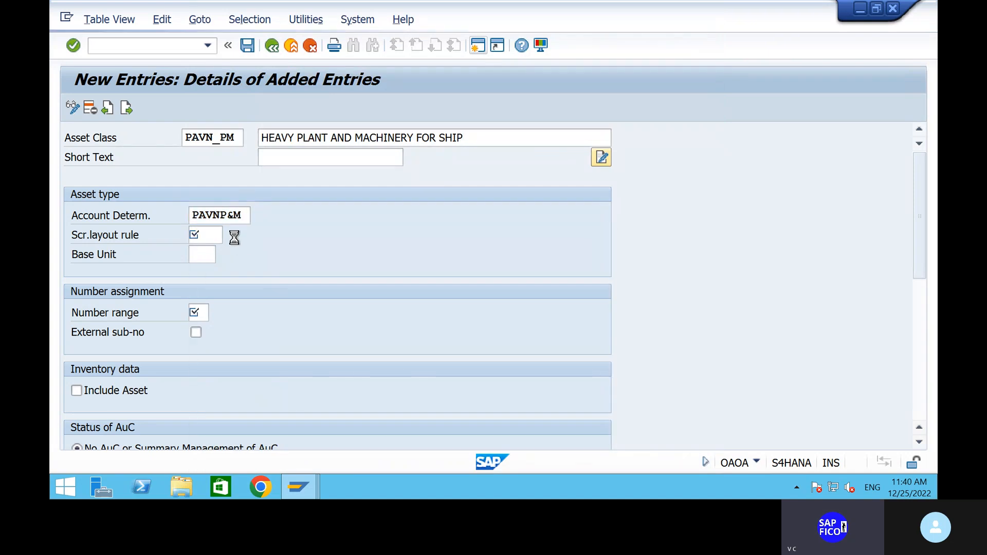
pyautogui.scroll(-14, 277, 360)
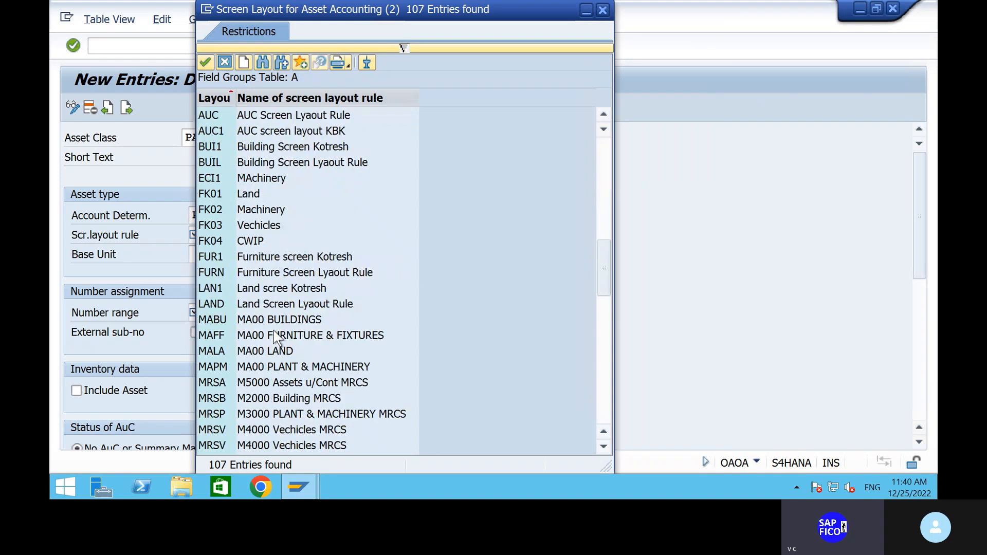
pyautogui.scroll(-7, 273, 399)
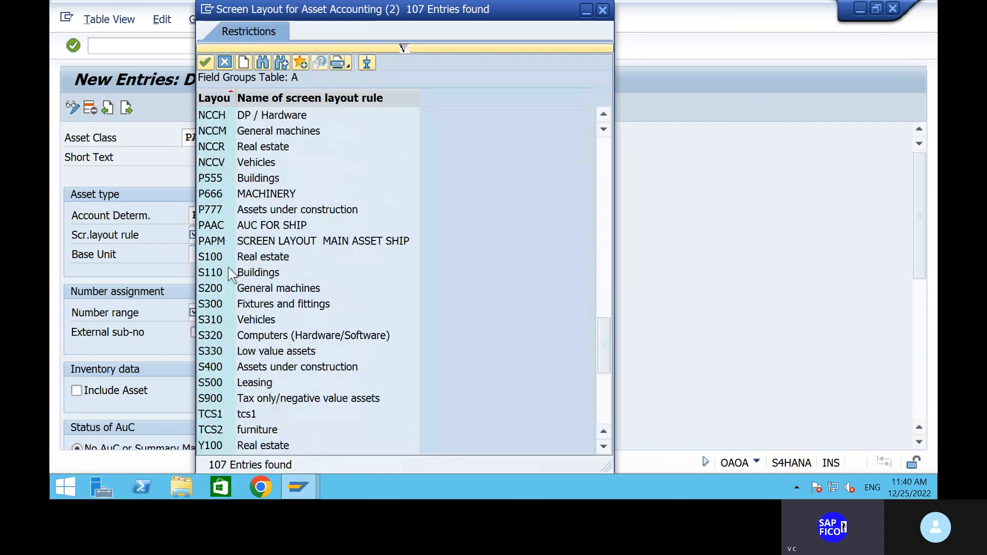
pyautogui.click(224, 238)
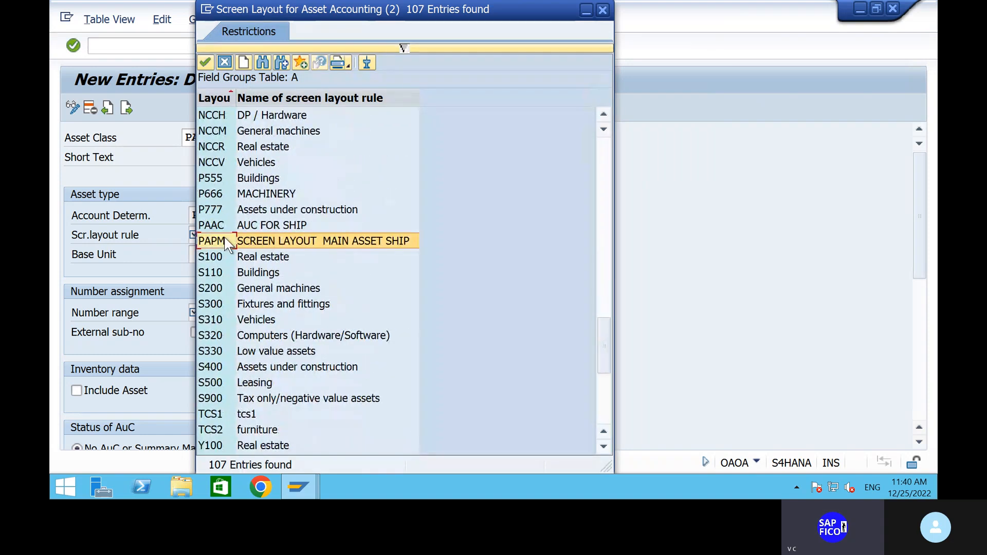
pyautogui.click(203, 62)
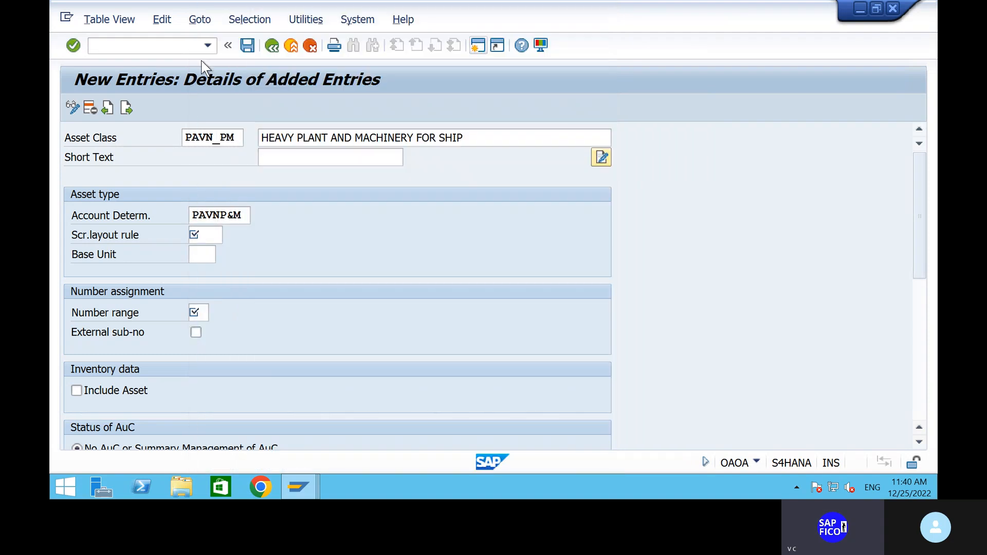
# - Set the asset class's number range to 01 and enable Include Asset in its inventory data
pyautogui.click(194, 313)
pyautogui.write('01')
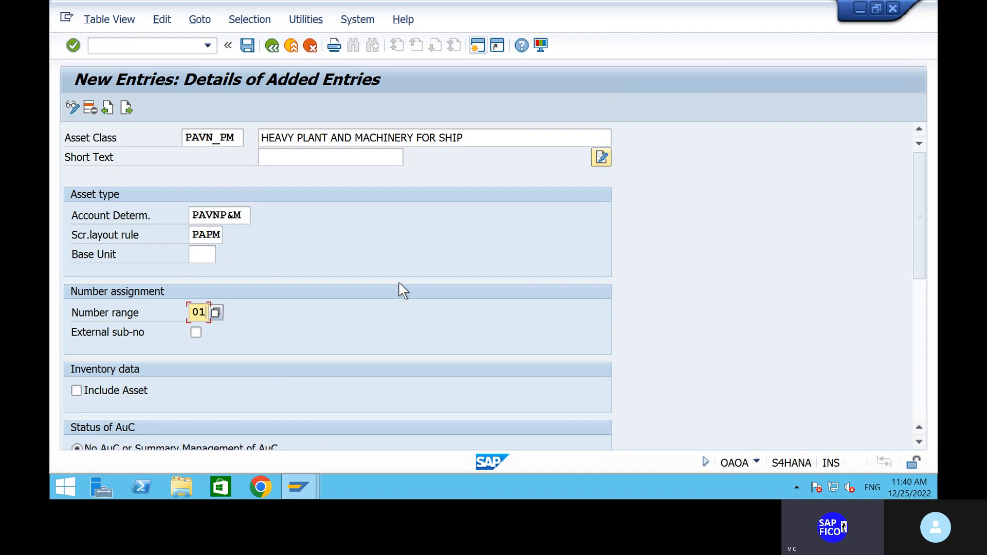
pyautogui.scroll(-1, 399, 283)
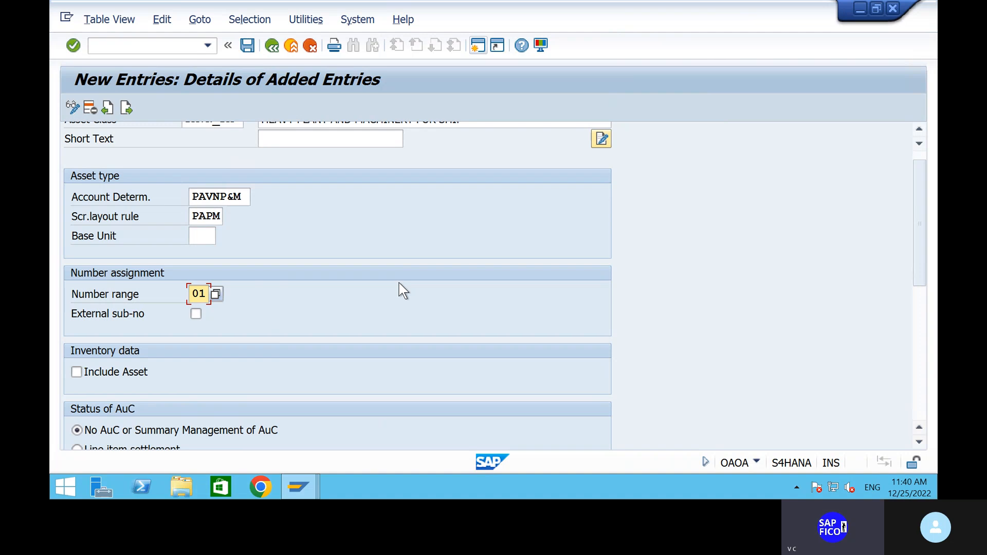
pyautogui.click(77, 372)
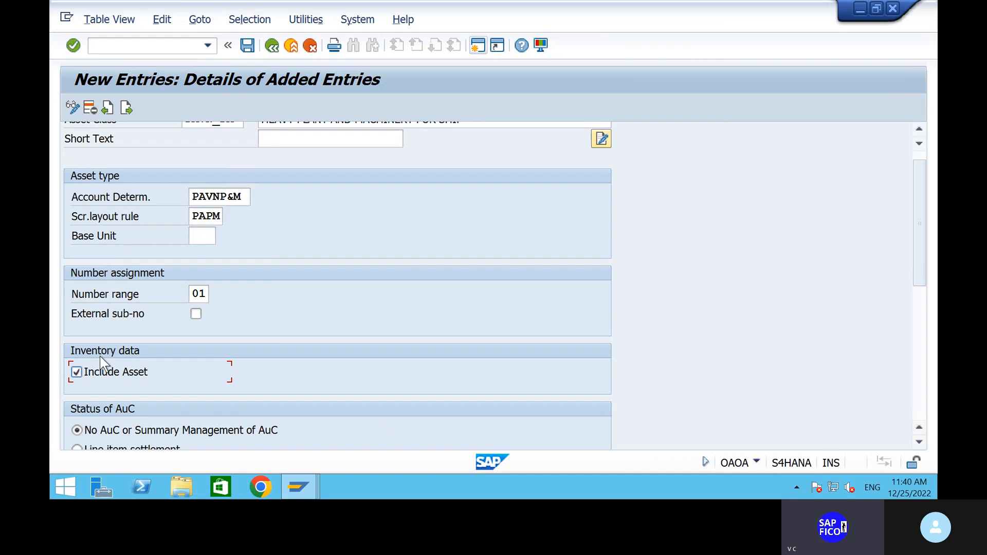
# - Validate the asset class entries and save them, accepting the proposed customizing request
pyautogui.scroll(-5, 353, 304)
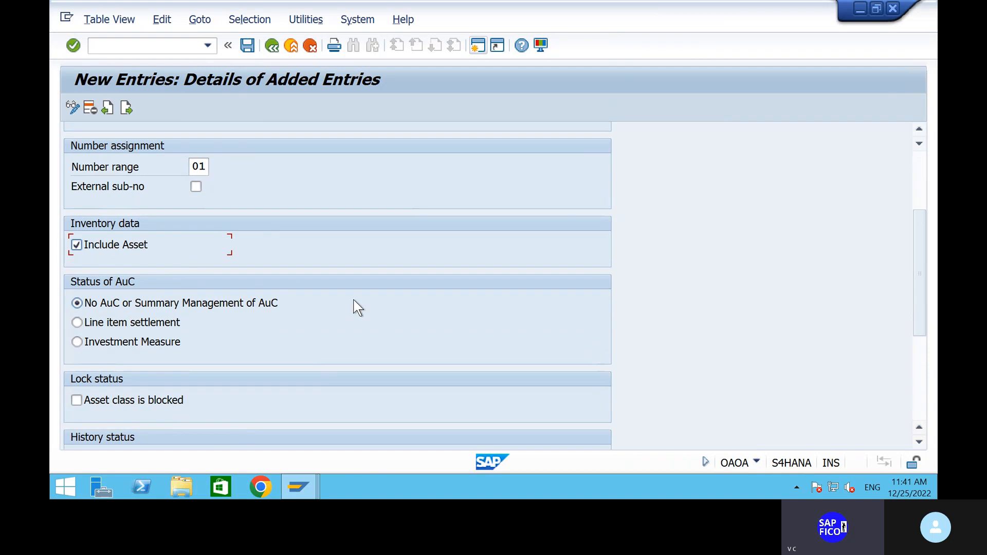
pyautogui.press('Return')
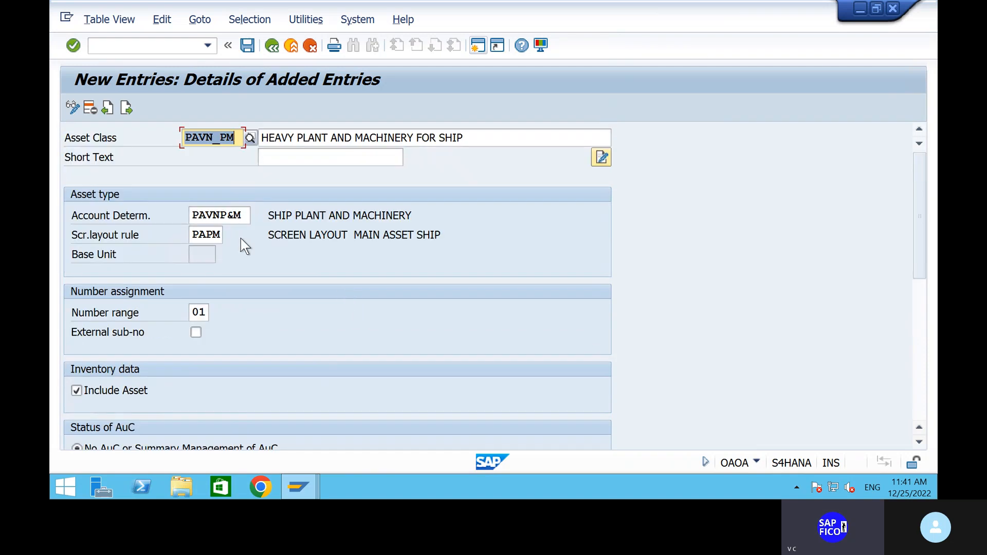
pyautogui.click(248, 45)
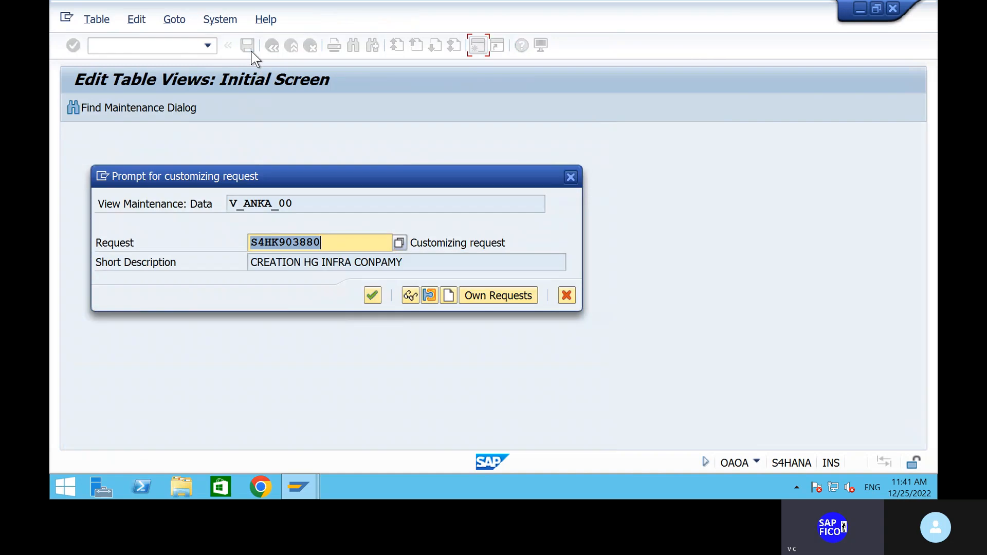
pyautogui.click(369, 297)
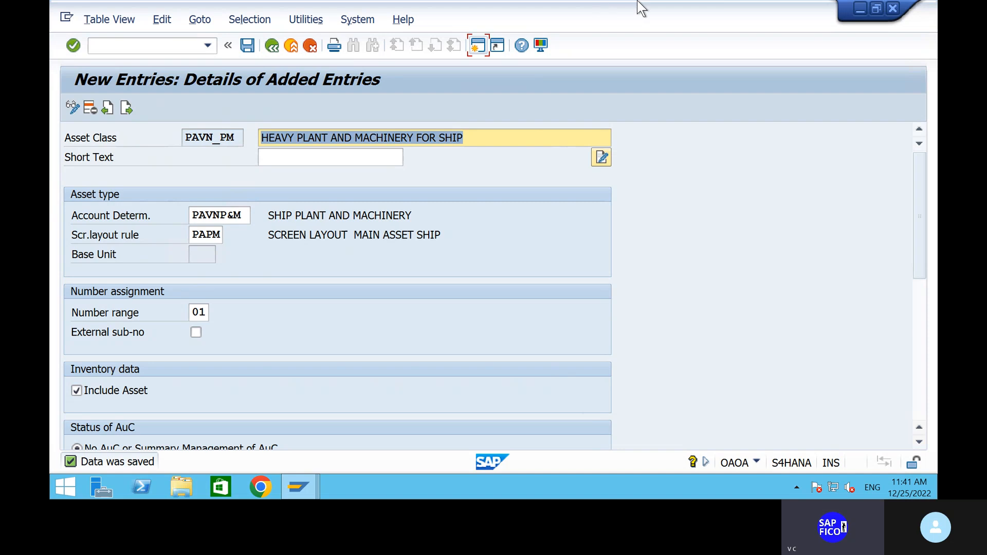
# - Switch to the Notepad notes and change the main asset class name in item 7 to PAVN_PM
pyautogui.moveTo(663, 5)
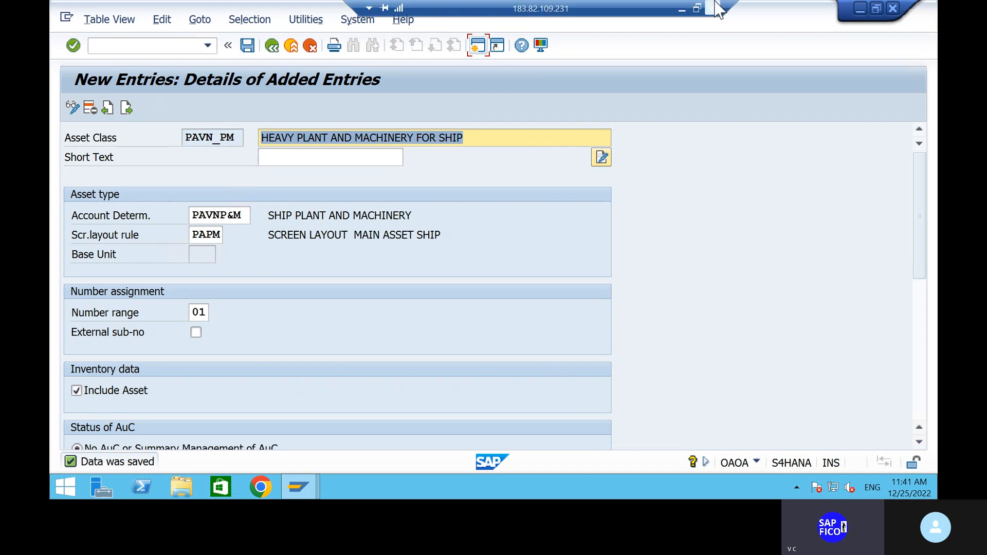
pyautogui.click(685, 8)
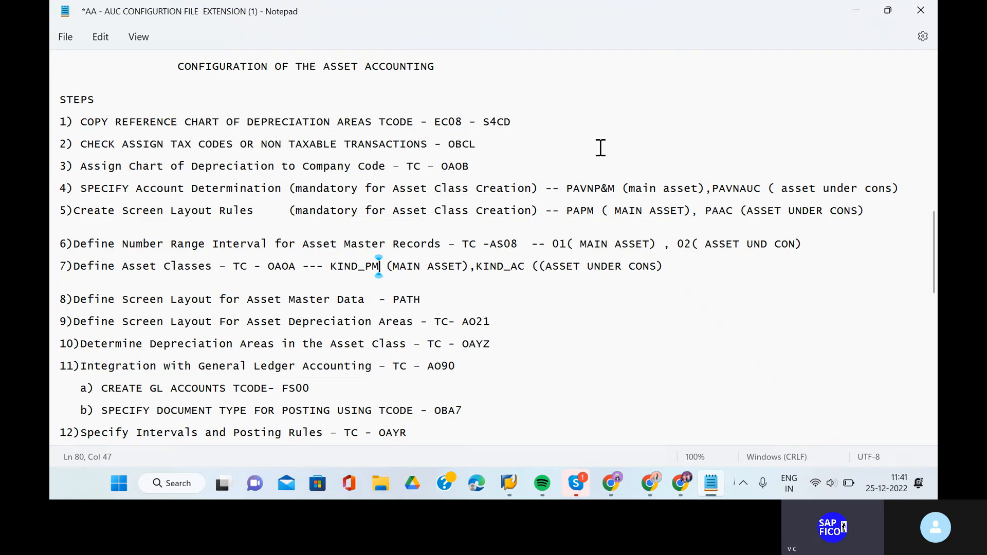
pyautogui.click(354, 267)
pyautogui.press('BackSpace')
pyautogui.press('BackSpace')
pyautogui.press('BackSpace')
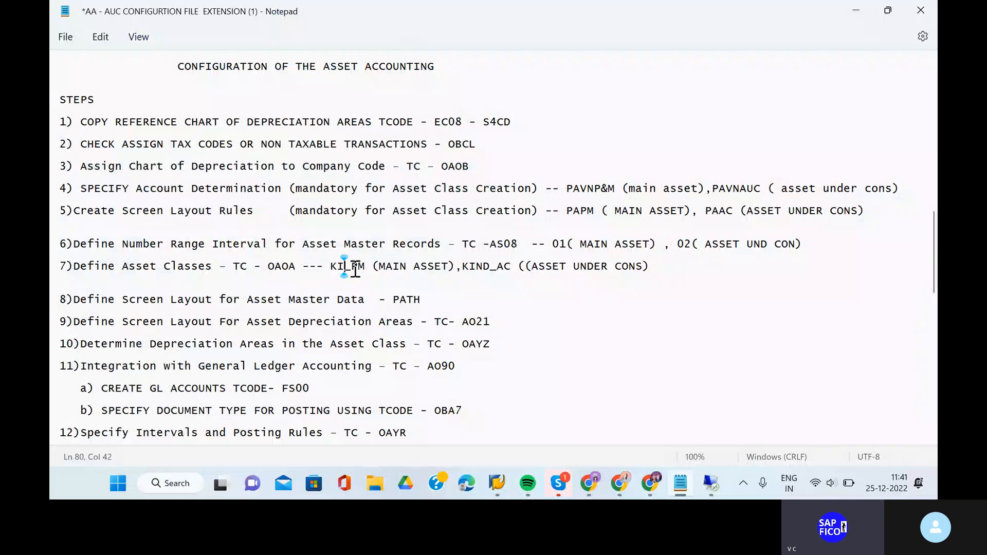
pyautogui.press('BackSpace')
pyautogui.write('PAVN')
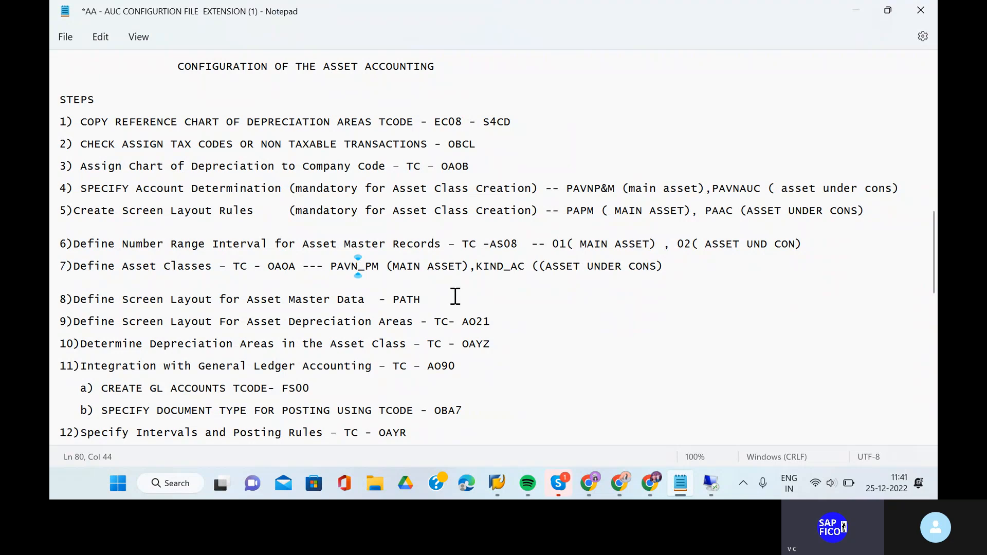
# - Change the asset-under-construction class name in item 7 of the notes to PAVN_AC
pyautogui.click(504, 266)
pyautogui.press('BackSpace')
pyautogui.press('BackSpace')
pyautogui.press('BackSpace')
pyautogui.press('BackSpace')
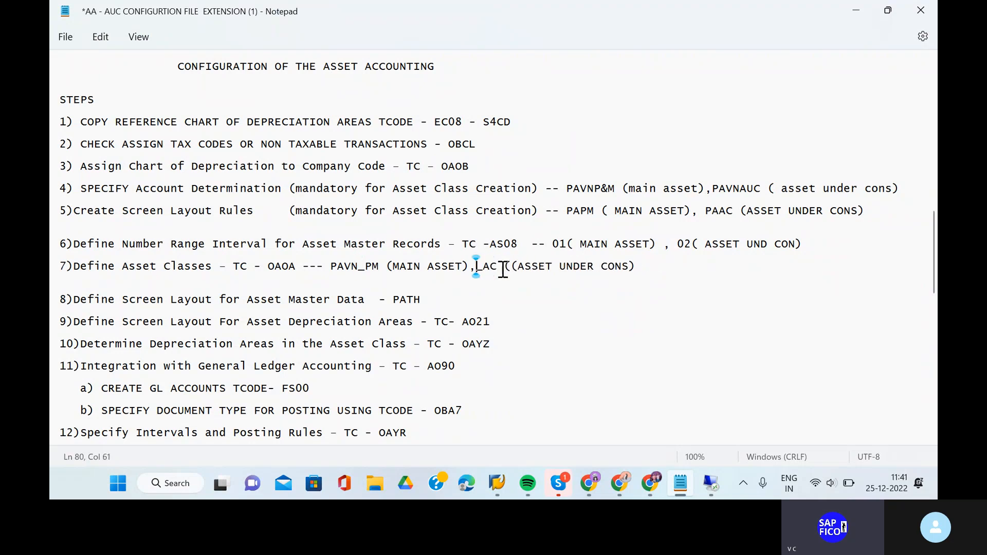
pyautogui.write('PAVN')
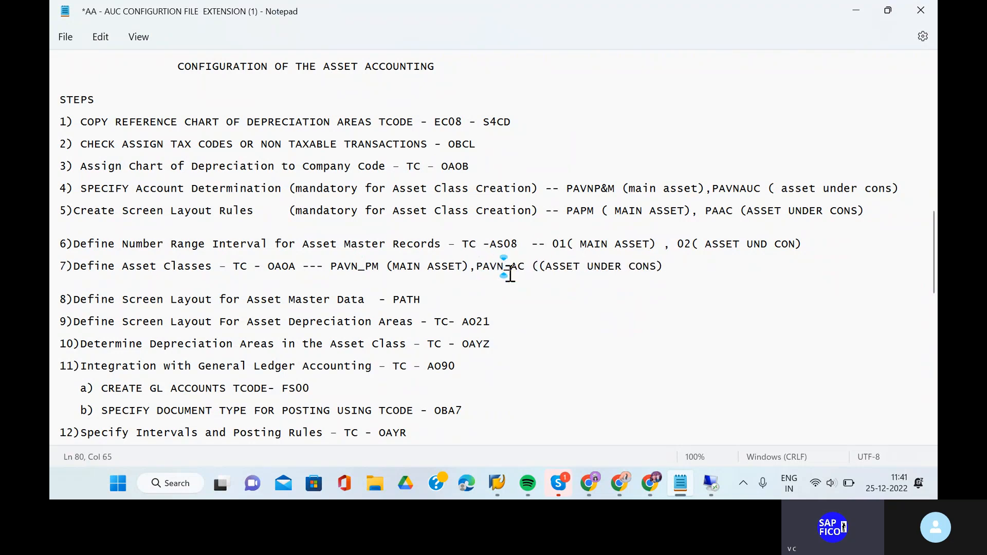
pyautogui.doubleClick(520, 267)
pyautogui.click(476, 267)
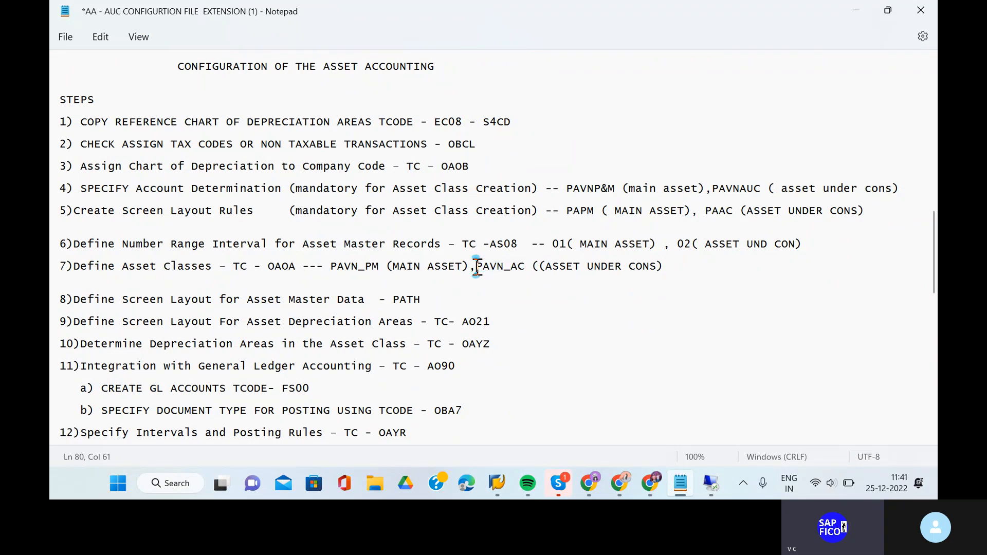
# - Switch back to SAP, give asset class PAVN_PM the short text HEAVY MACHINERY SHIP in the overview and save
pyautogui.click(709, 492)
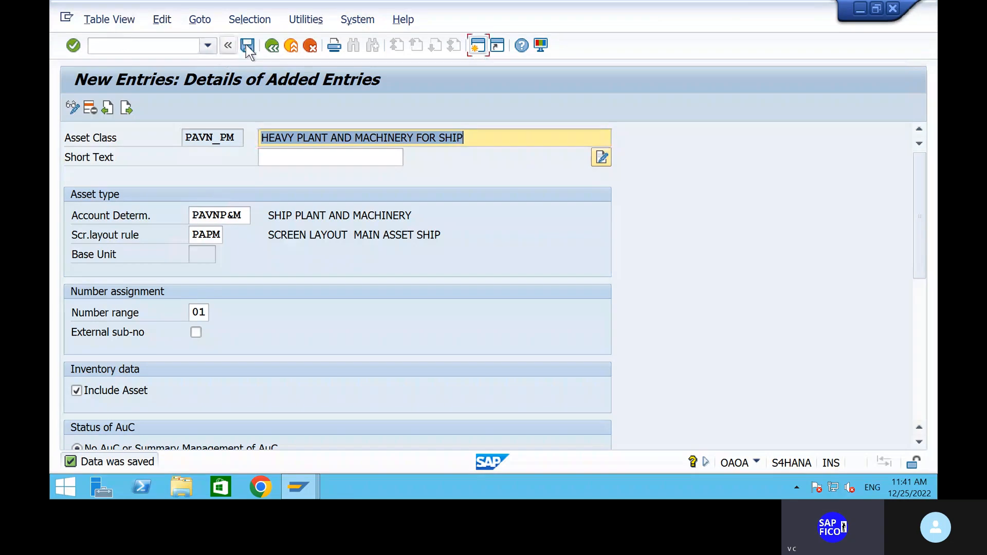
pyautogui.click(272, 45)
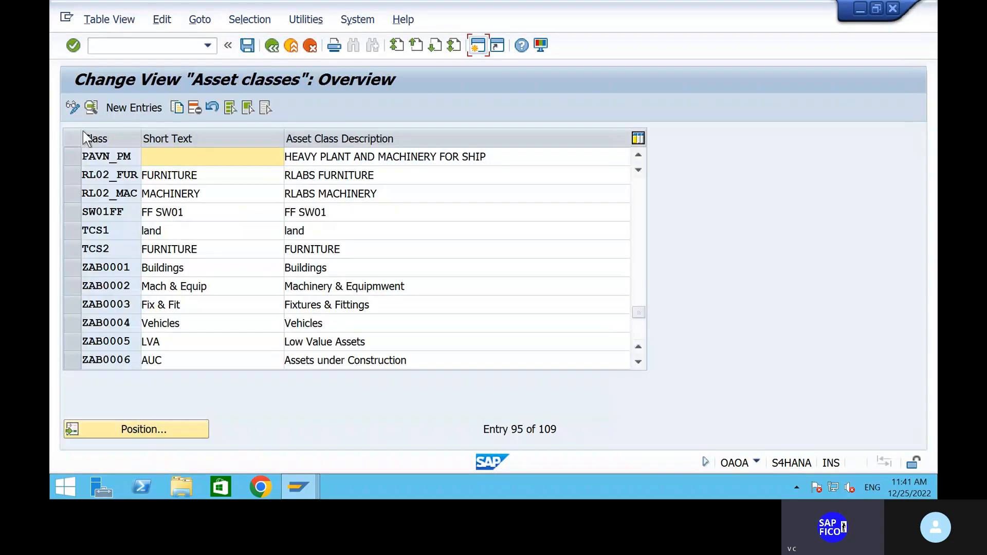
pyautogui.click(195, 150)
pyautogui.write('HE')
pyautogui.write('A')
pyautogui.write('Y ')
pyautogui.write('M')
pyautogui.press('BackSpace')
pyautogui.write('MACHINERY')
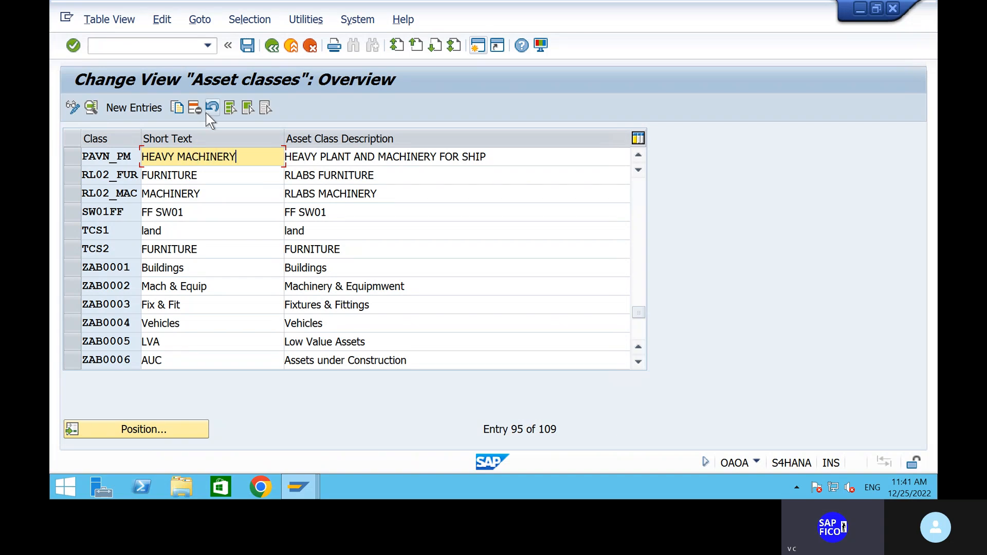
pyautogui.write(' SHIP')
pyautogui.press('Return')
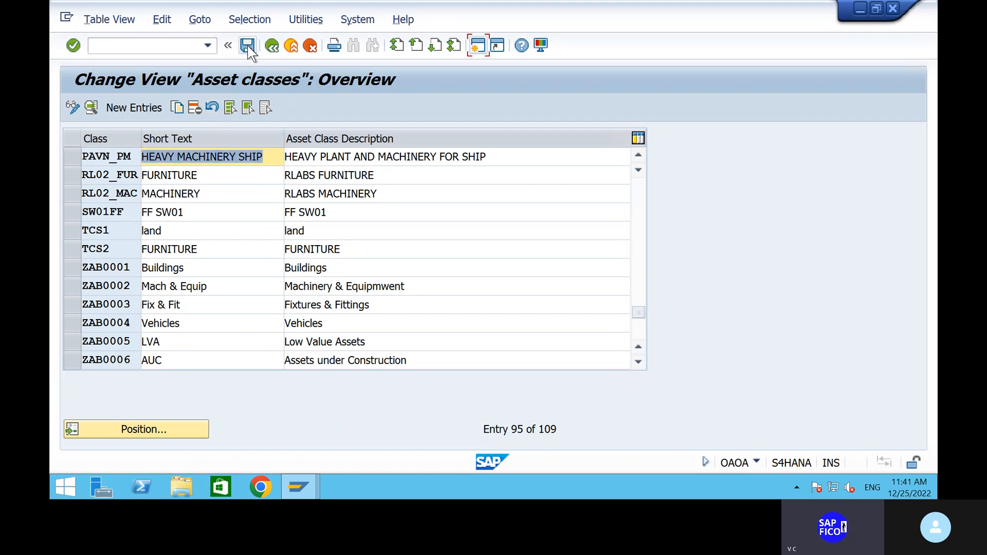
pyautogui.click(247, 45)
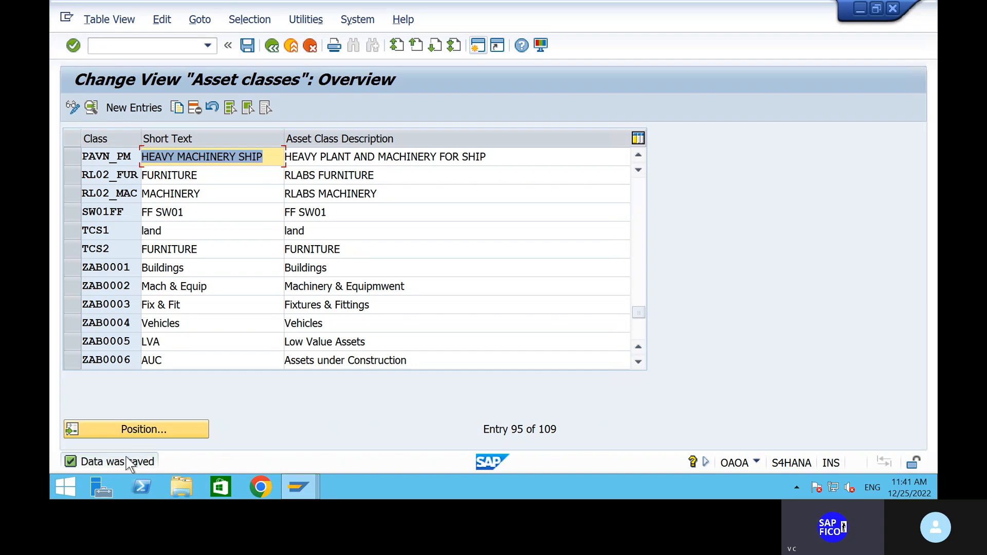
# - Start a new asset class entry named PAVN_AC and check the name against item 7 of the Notepad notes
pyautogui.click(138, 109)
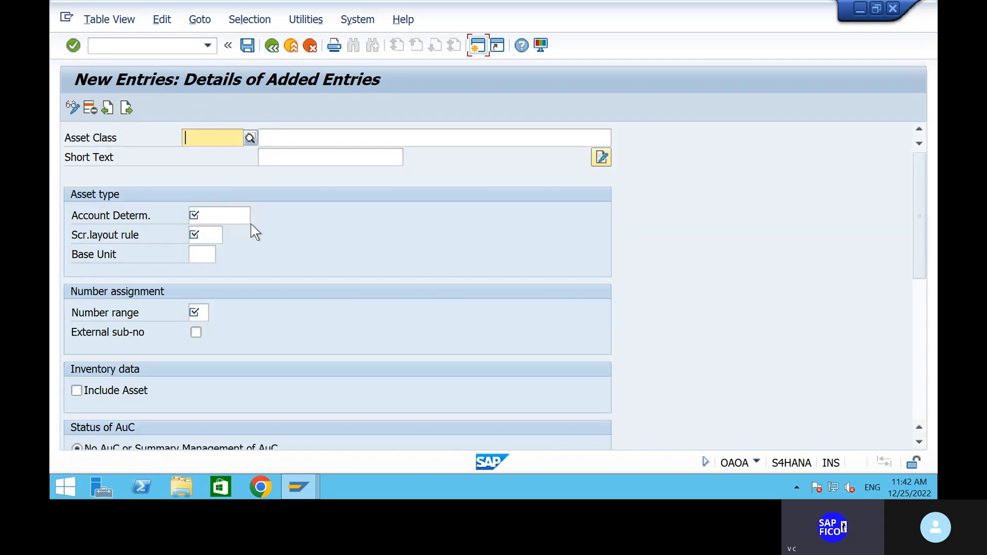
pyautogui.write('PAVN_')
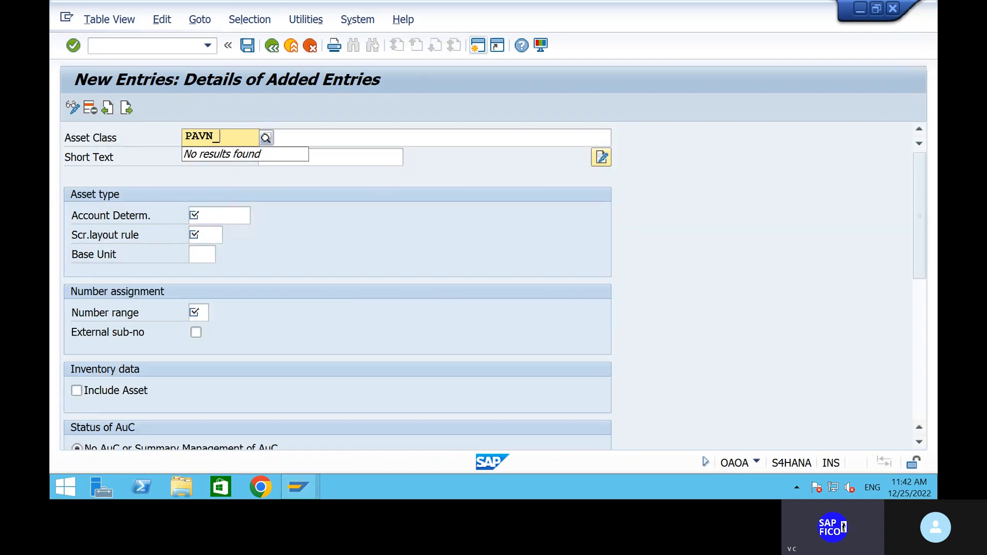
pyautogui.write('AC')
pyautogui.moveTo(698, 2)
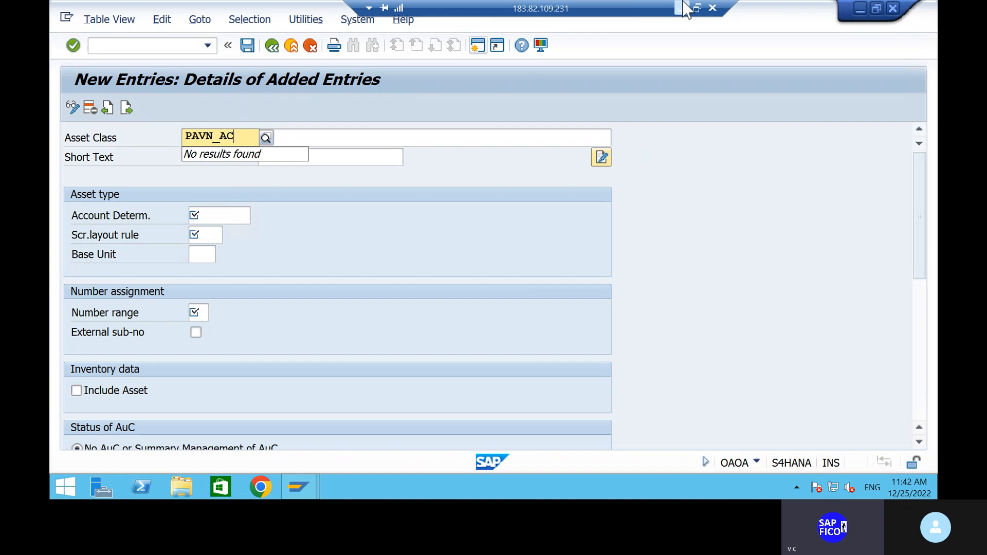
pyautogui.click(686, 8)
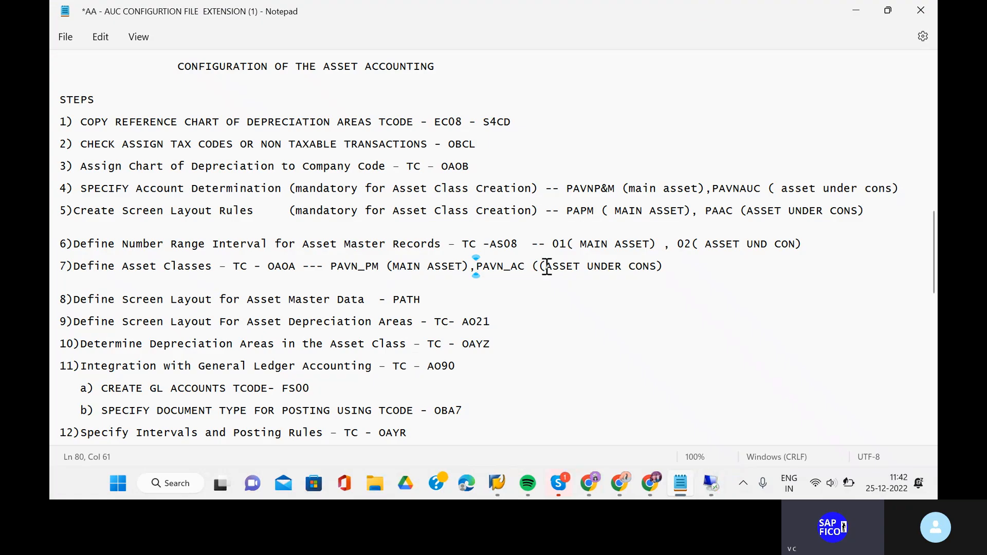
pyautogui.click(711, 483)
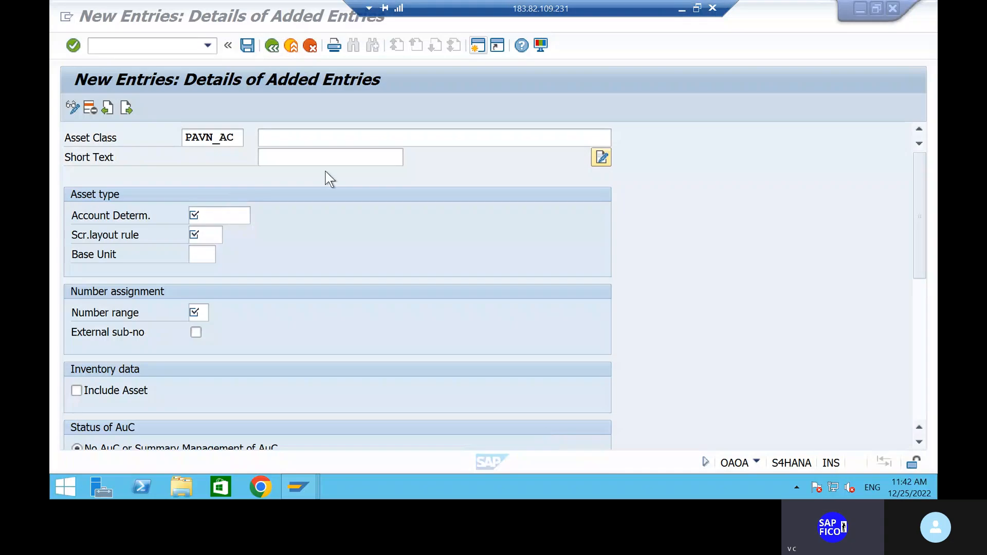
# - Describe the new asset class as ASSET UNDER CONSTRUCTION FOR SHIP with the short text SHIP - AUC
pyautogui.click(332, 140)
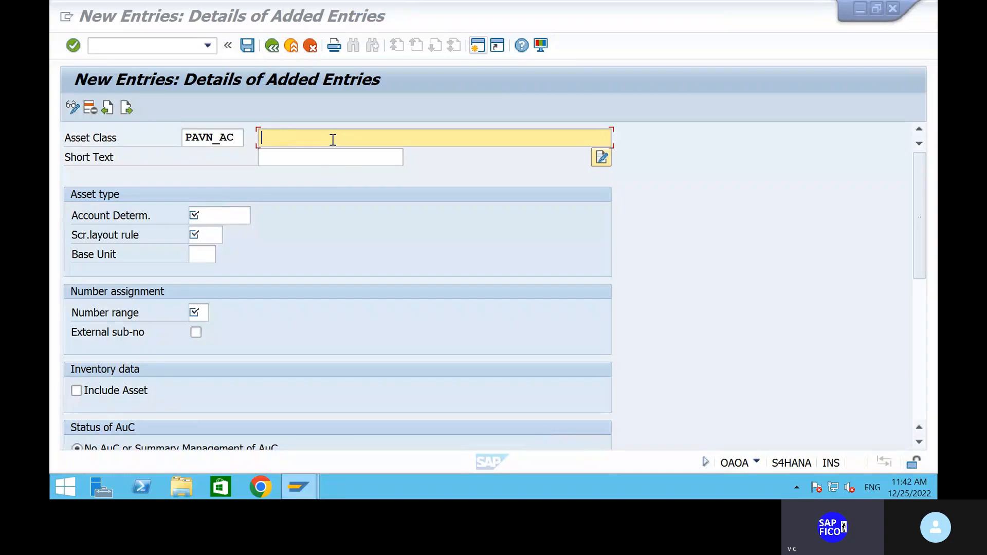
pyautogui.write('ASSET UNDER CONSTU')
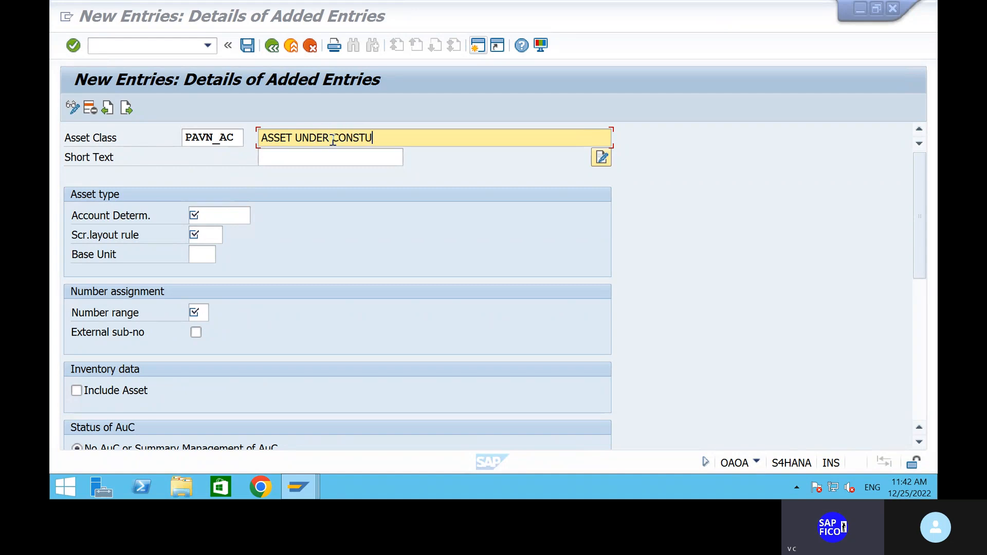
pyautogui.write('R')
pyautogui.press('BackSpace')
pyautogui.press('BackSpace')
pyautogui.write('RUCTION FOR SHIP')
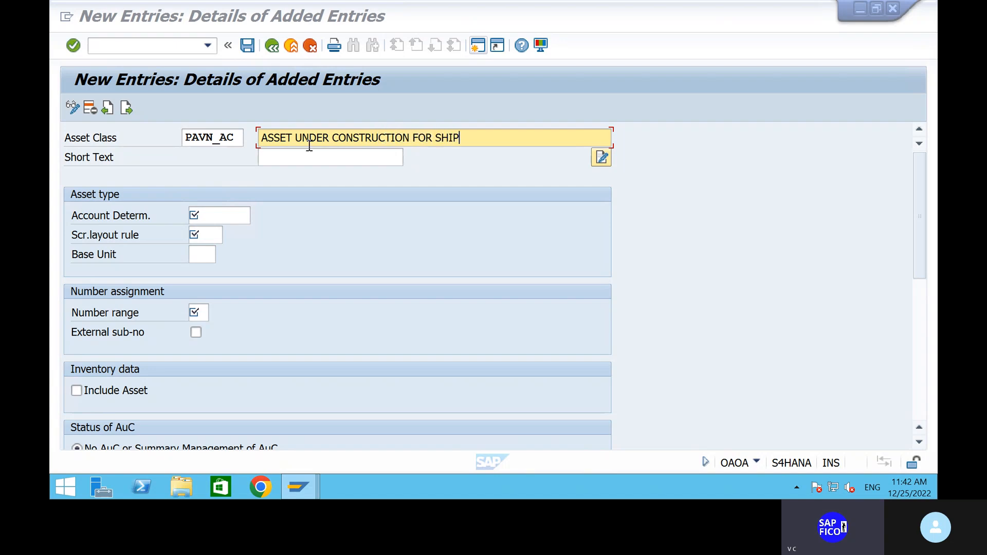
pyautogui.click(229, 212)
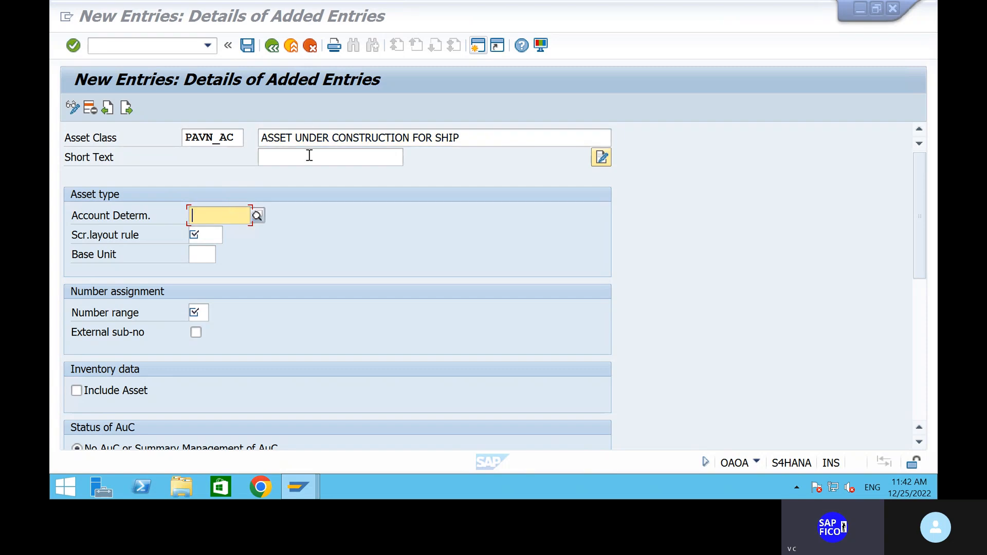
pyautogui.click(309, 156)
pyautogui.write('SHIP - ')
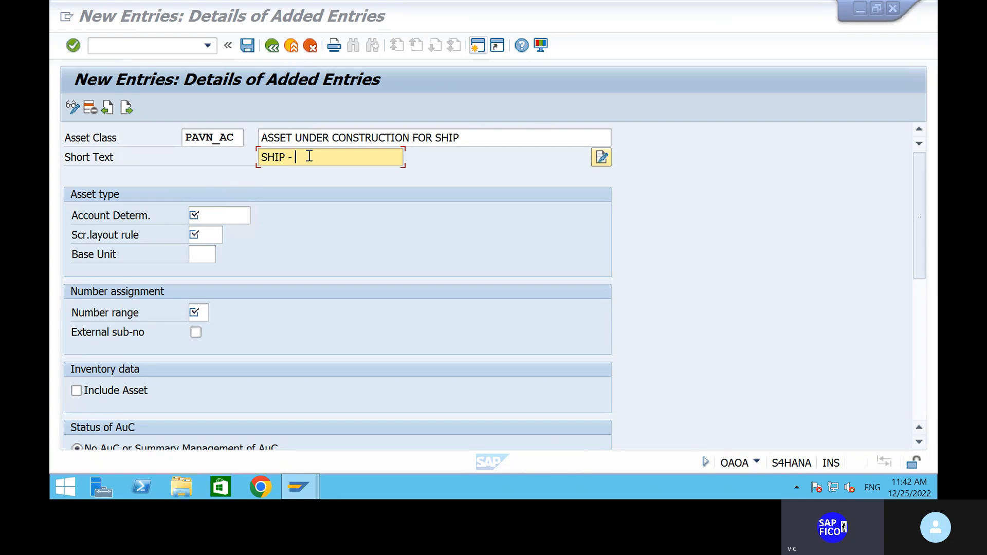
pyautogui.write('AUC')
# - Assign account determination PAVNAUC (SHIP ASSET UNDER CONSTRUCTION) to the asset class from the list of possible entries
pyautogui.click(214, 217)
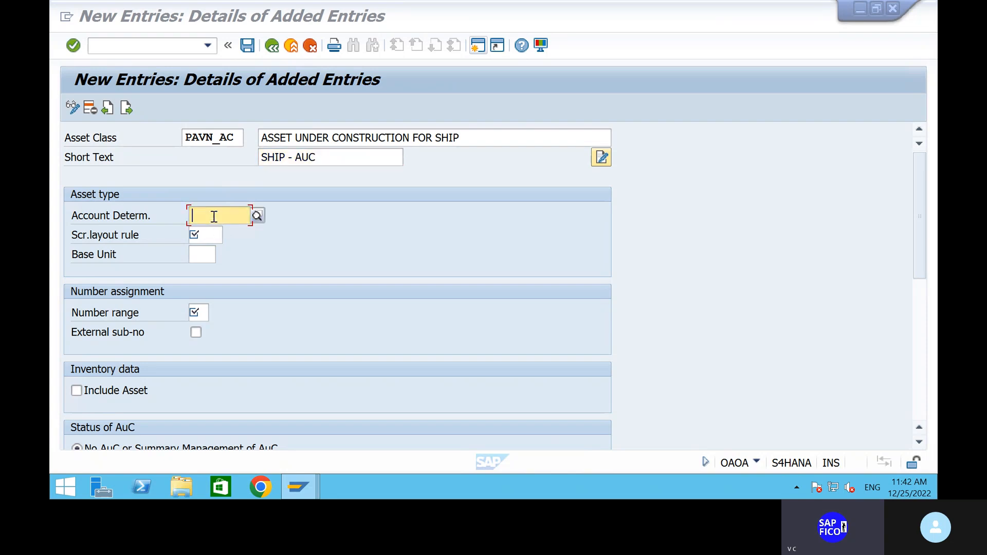
pyautogui.click(257, 217)
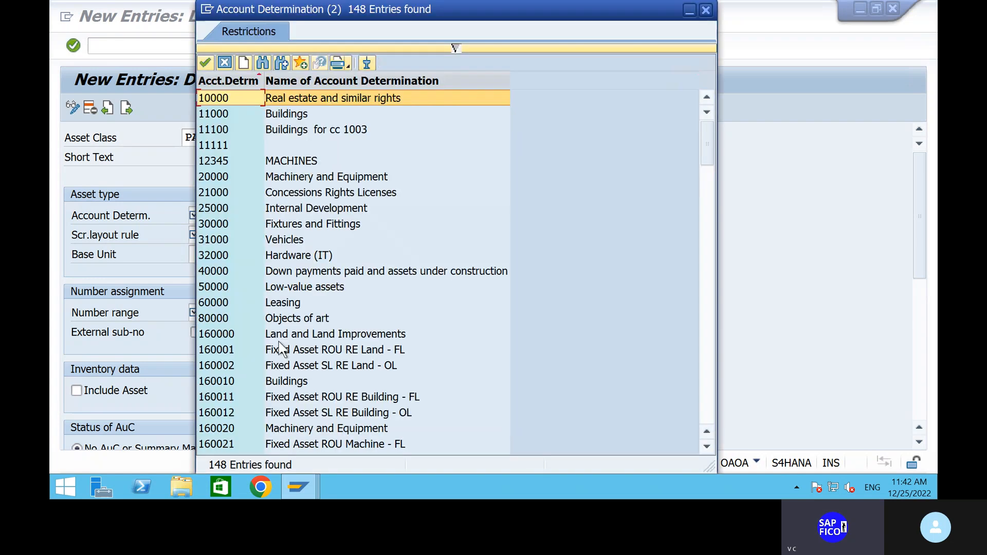
pyautogui.scroll(-20, 282, 349)
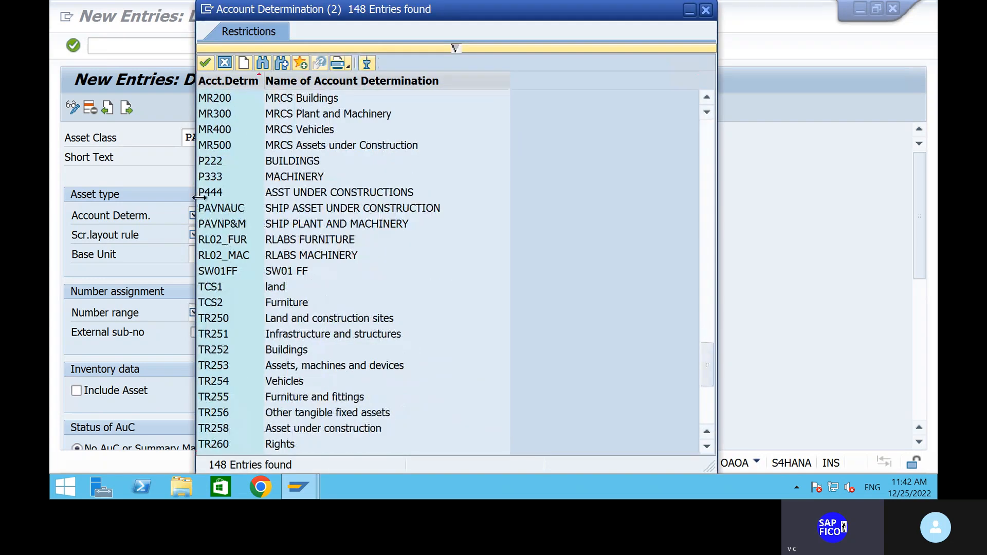
pyautogui.doubleClick(221, 209)
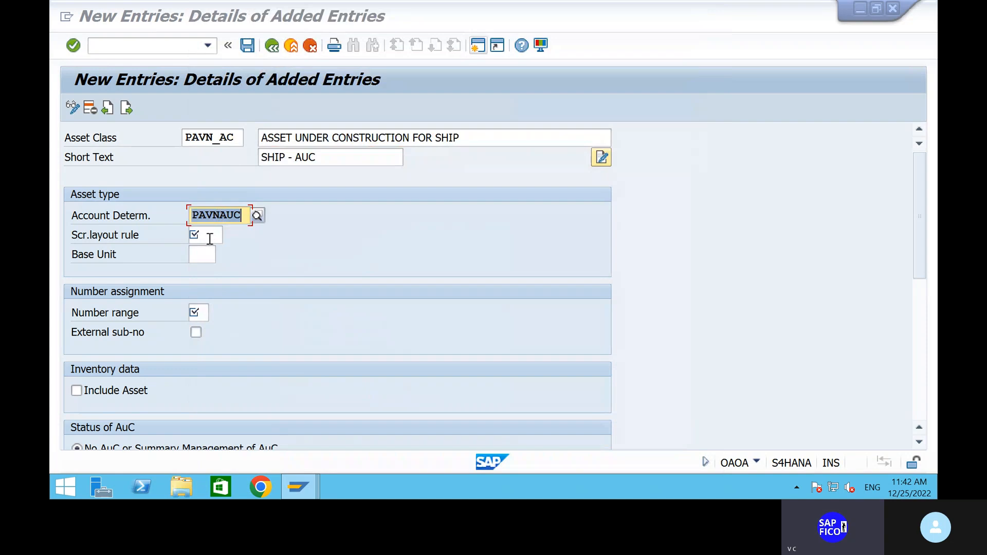
# - Assign screen layout rule PAAC (AUC FOR SHIP) to the asset class from the list of possible entries
pyautogui.click(210, 237)
pyautogui.click(226, 237)
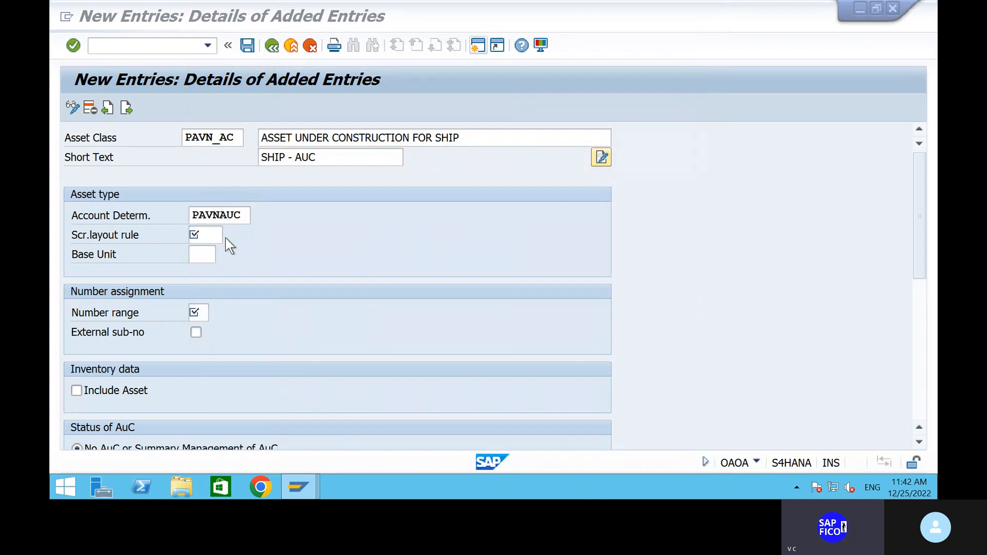
pyautogui.scroll(-20, 253, 326)
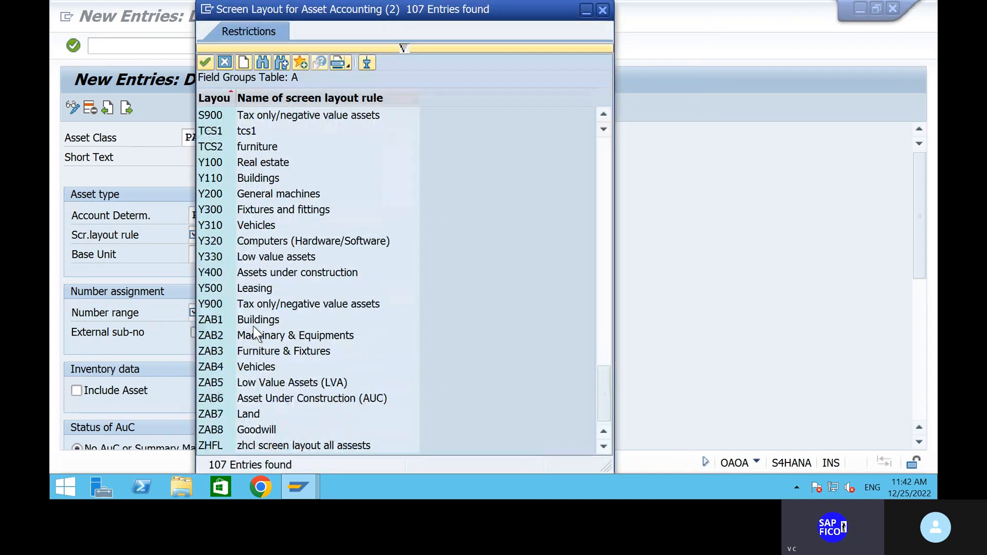
pyautogui.scroll(1, 221, 165)
pyautogui.scroll(6, 216, 257)
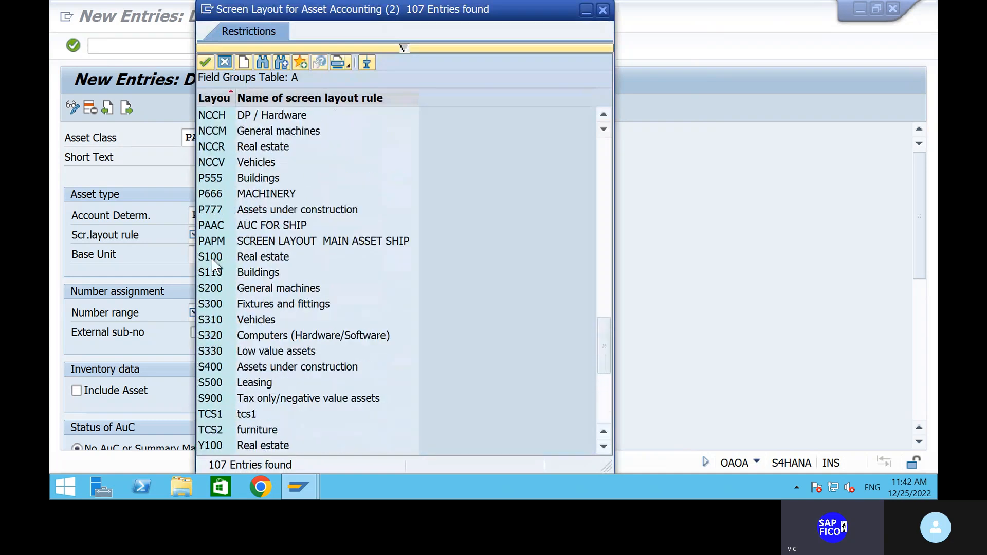
pyautogui.doubleClick(218, 258)
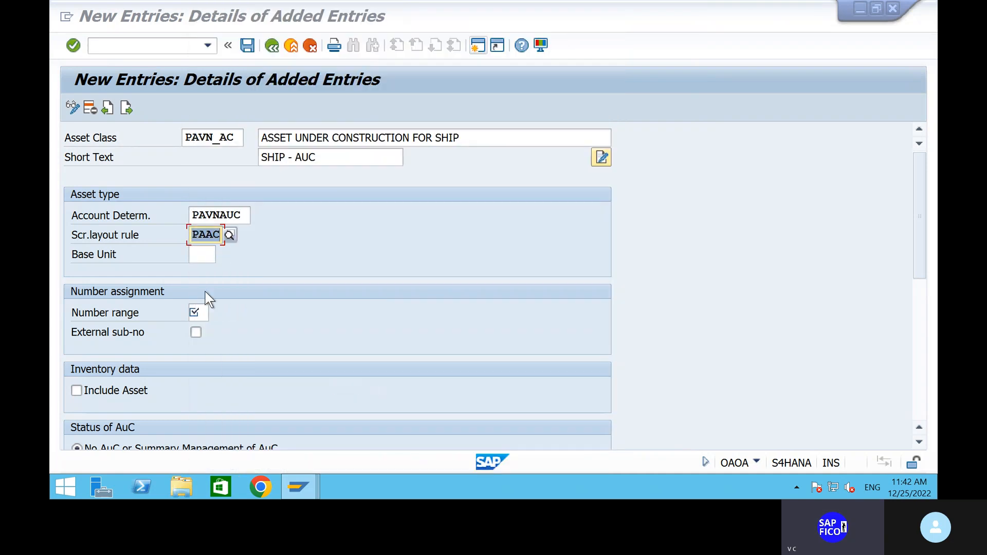
# - Set the asset class's number range to 02 and its AuC status to Line item settlement
pyautogui.click(204, 312)
pyautogui.write('02')
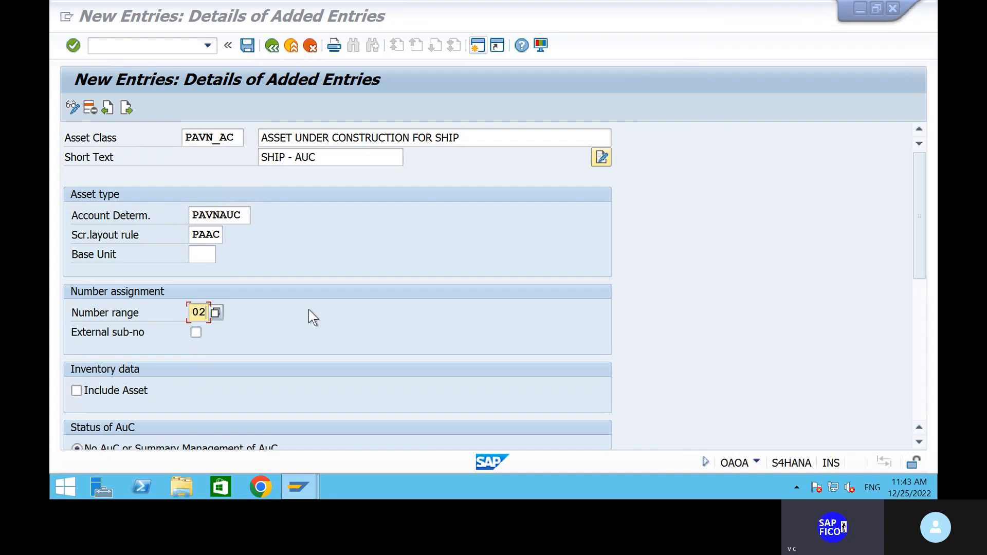
pyautogui.scroll(-5, 312, 318)
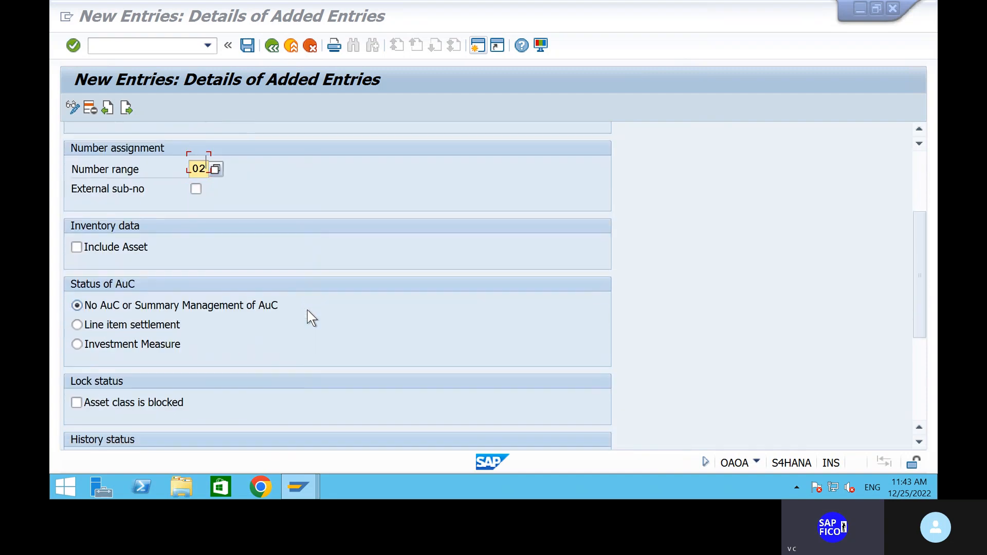
pyautogui.scroll(-1, 312, 318)
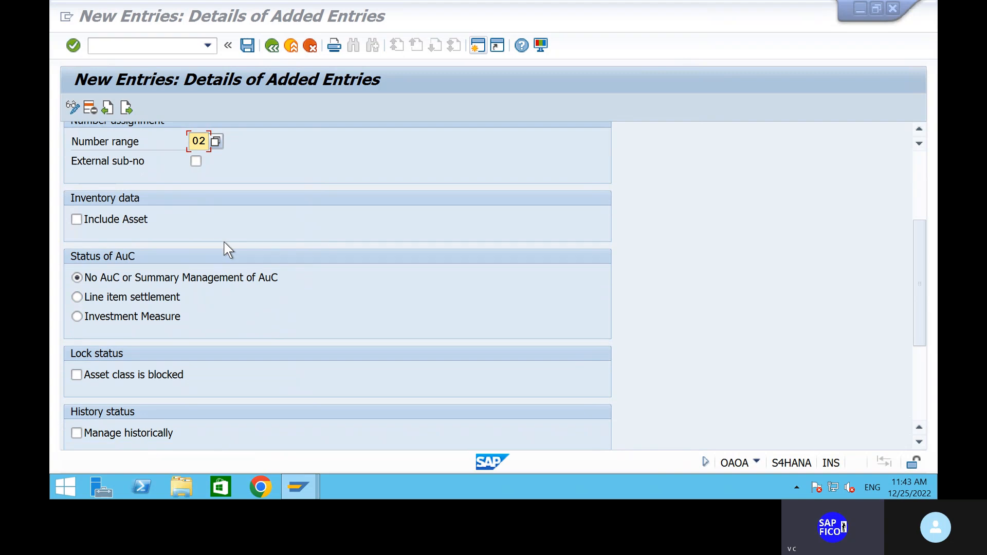
pyautogui.click(78, 298)
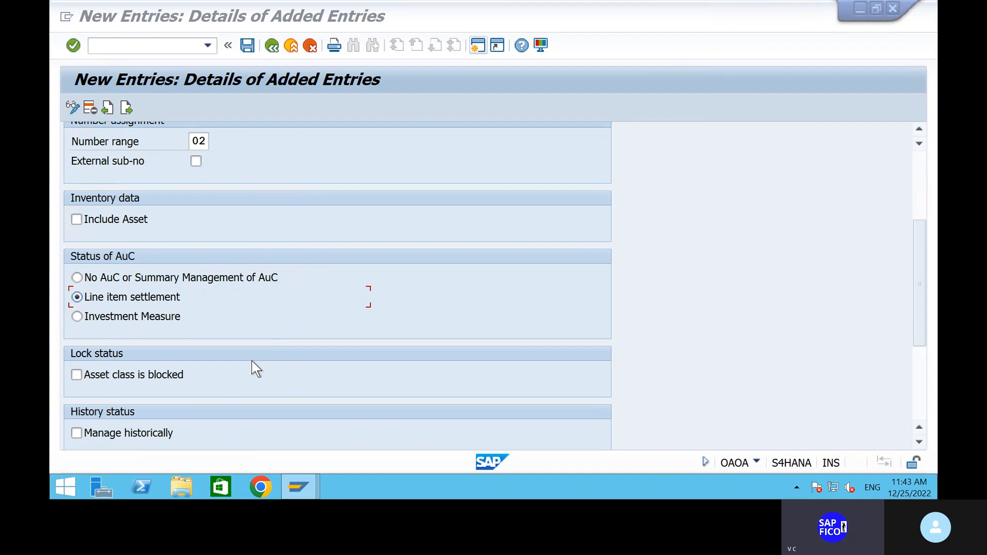
# - Save asset class PAVN_AC and return to item 8, Define Screen Layout for Asset Master Data, in the Notepad notes
pyautogui.click(251, 51)
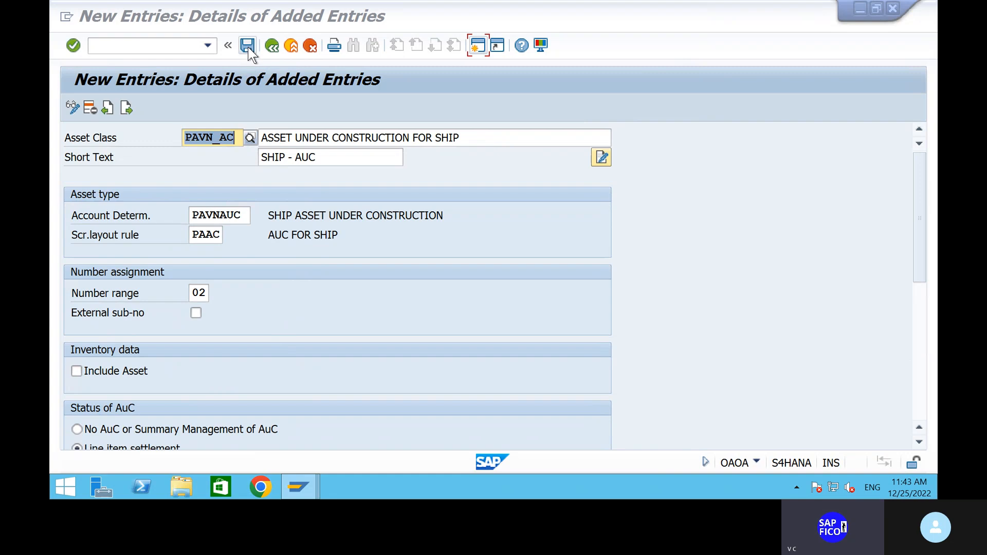
pyautogui.click(248, 47)
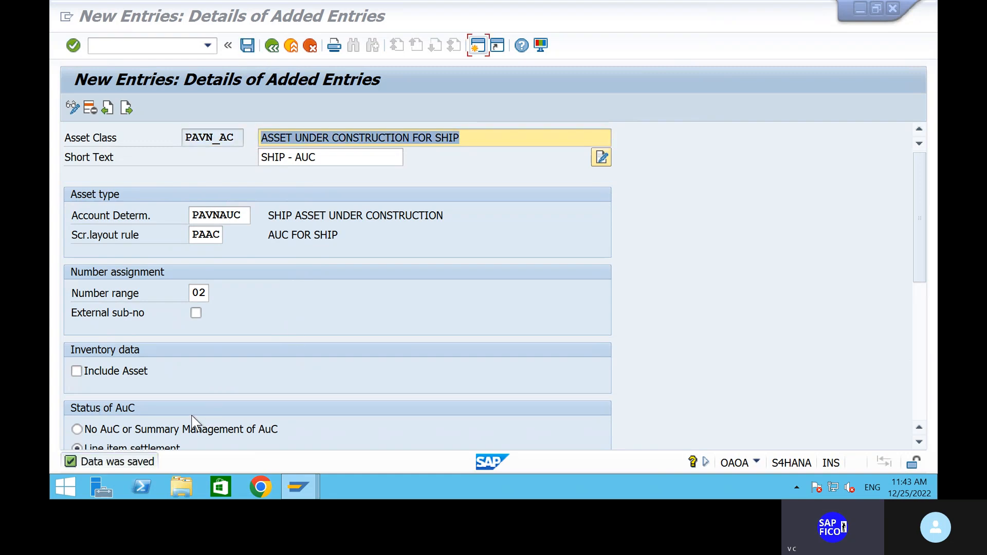
pyautogui.moveTo(494, 5)
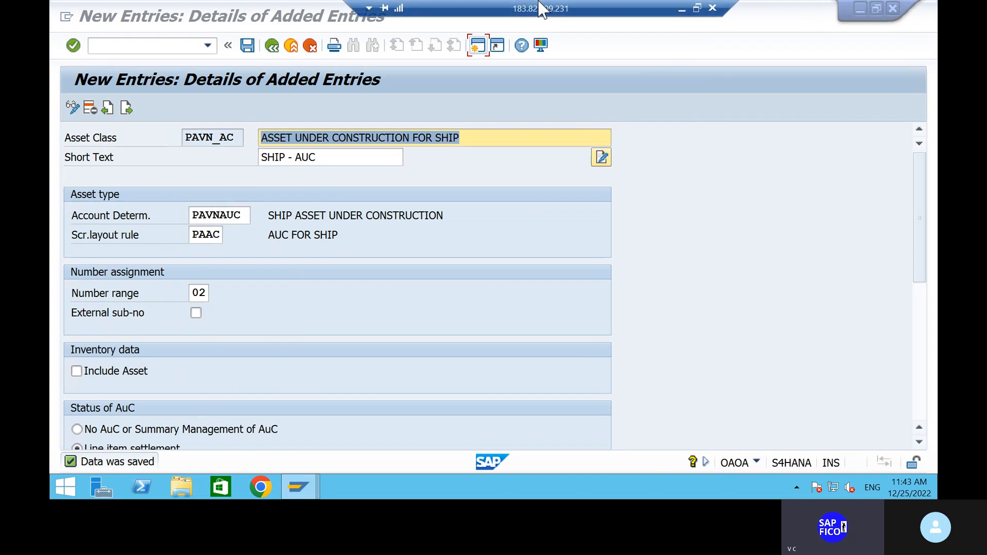
pyautogui.click(681, 7)
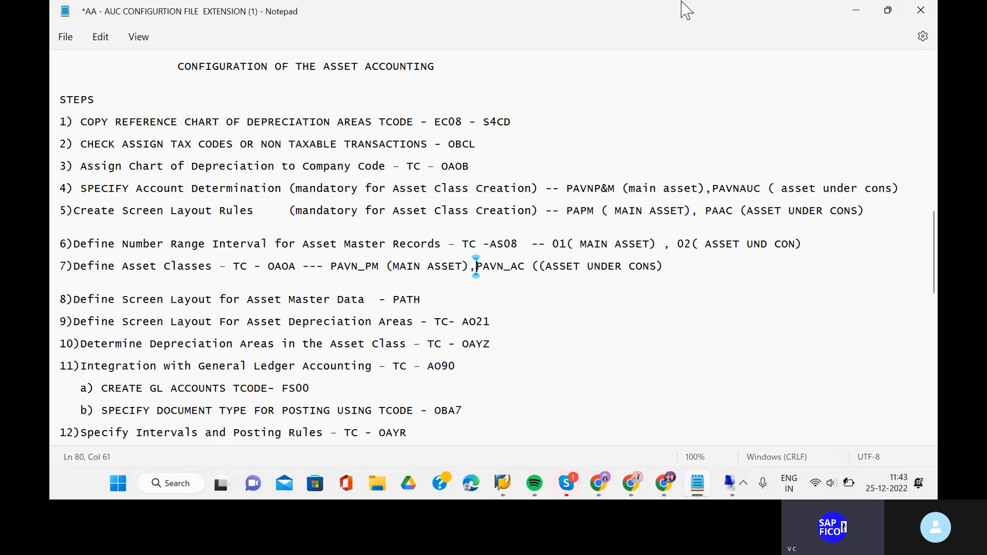
pyautogui.click(427, 301)
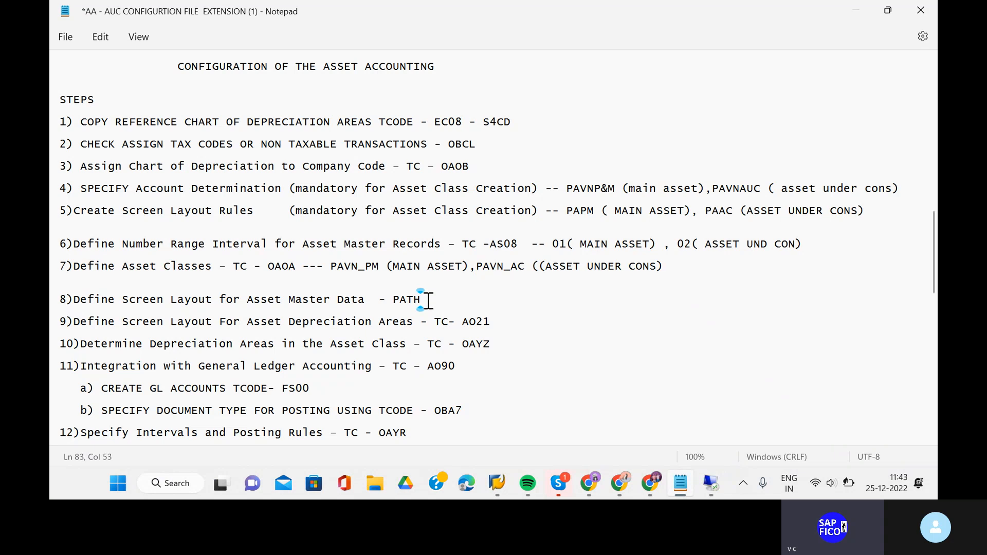
# - Switch to the SAP session and review the saved settings of asset class PAVN_AC down to its technical information
pyautogui.click(718, 492)
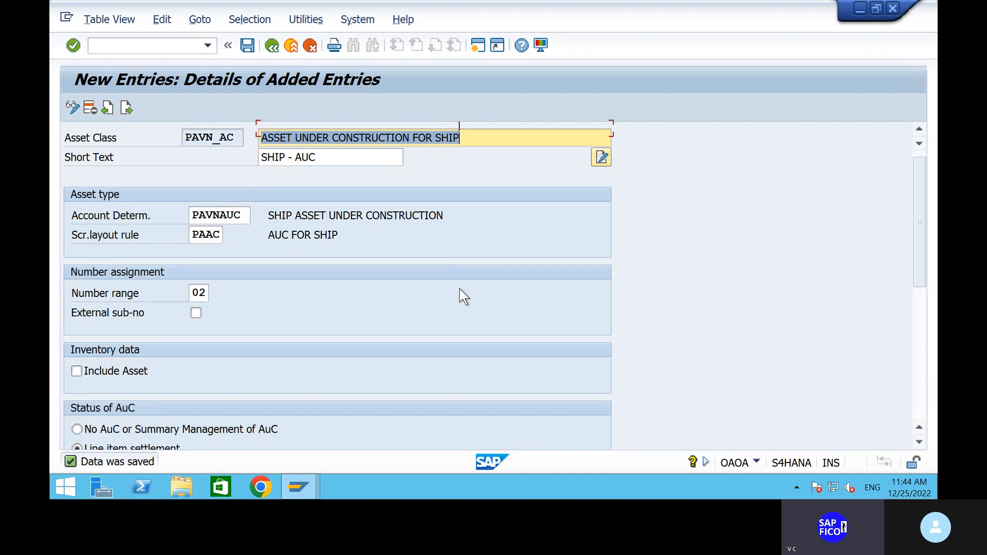
pyautogui.scroll(-3, 461, 295)
pyautogui.scroll(-2, 460, 290)
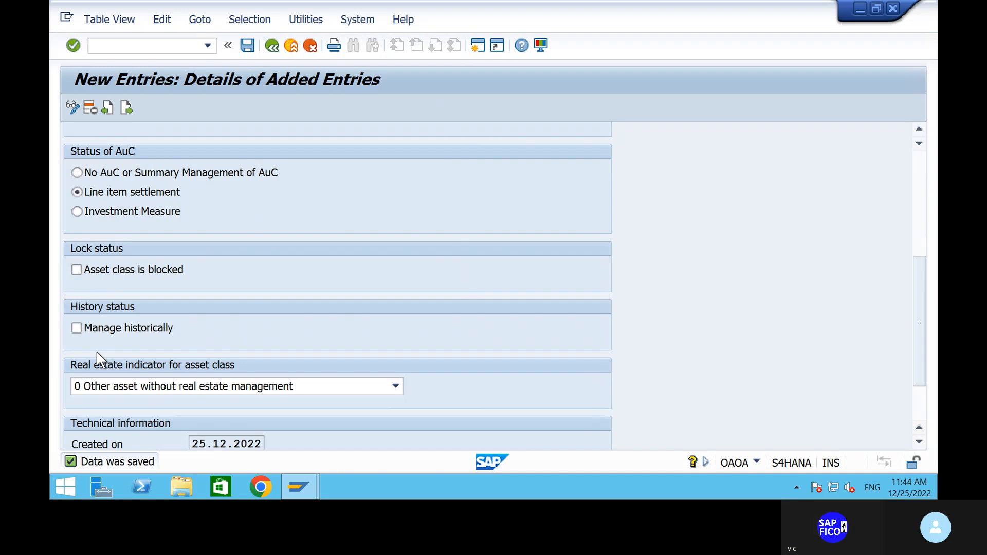
pyautogui.scroll(-3, 97, 352)
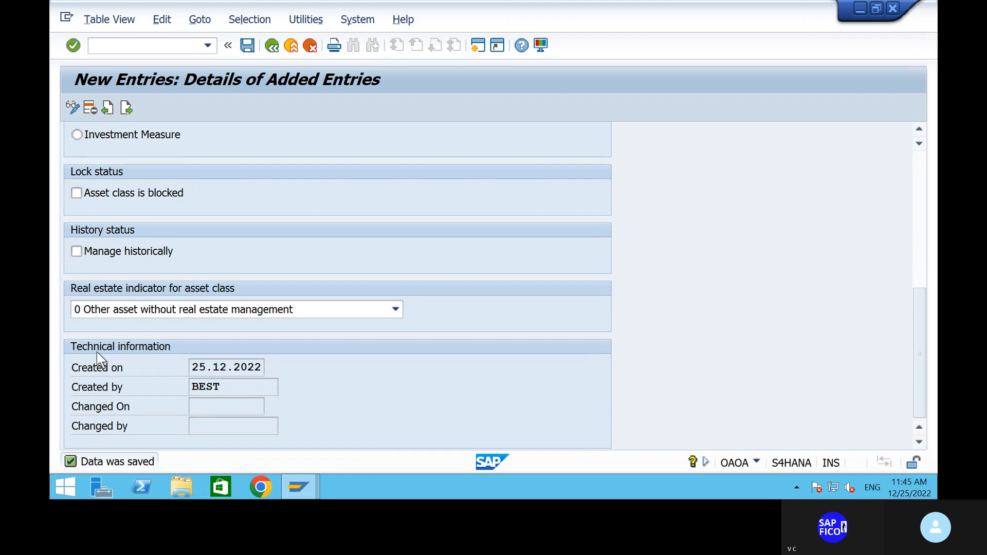
# - Switch to the Skype call and try to reply "OK BRO" in its chat
pyautogui.moveTo(522, 9)
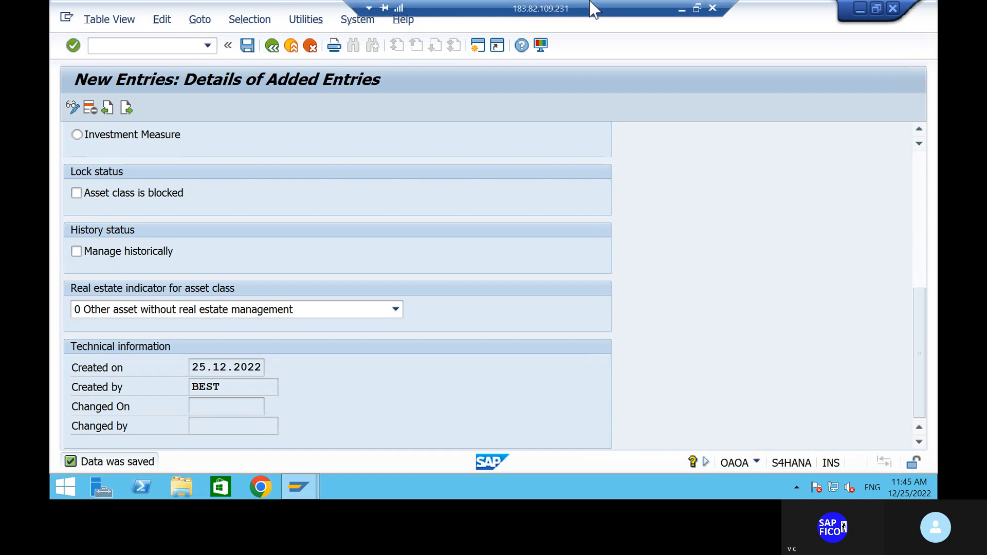
pyautogui.click(681, 9)
pyautogui.click(681, 493)
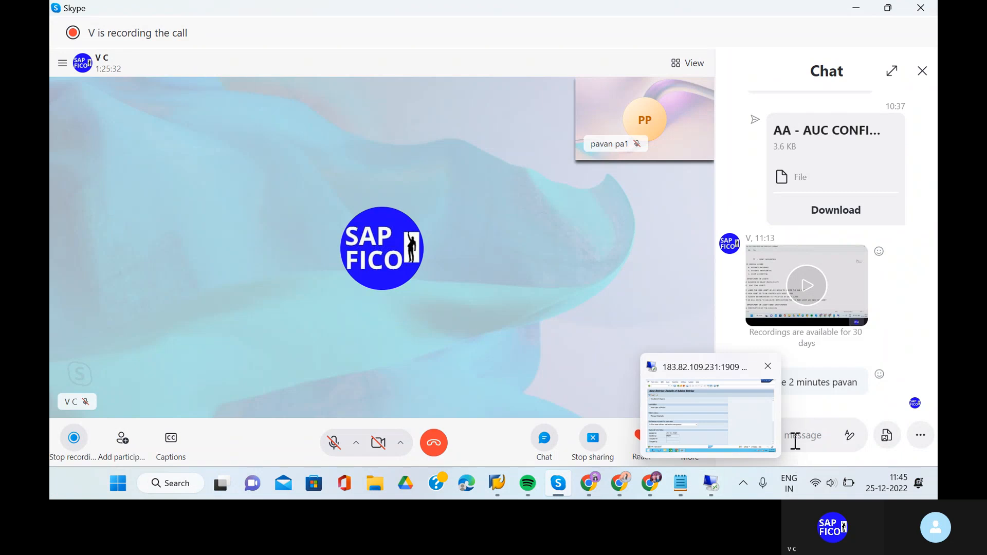
pyautogui.click(795, 436)
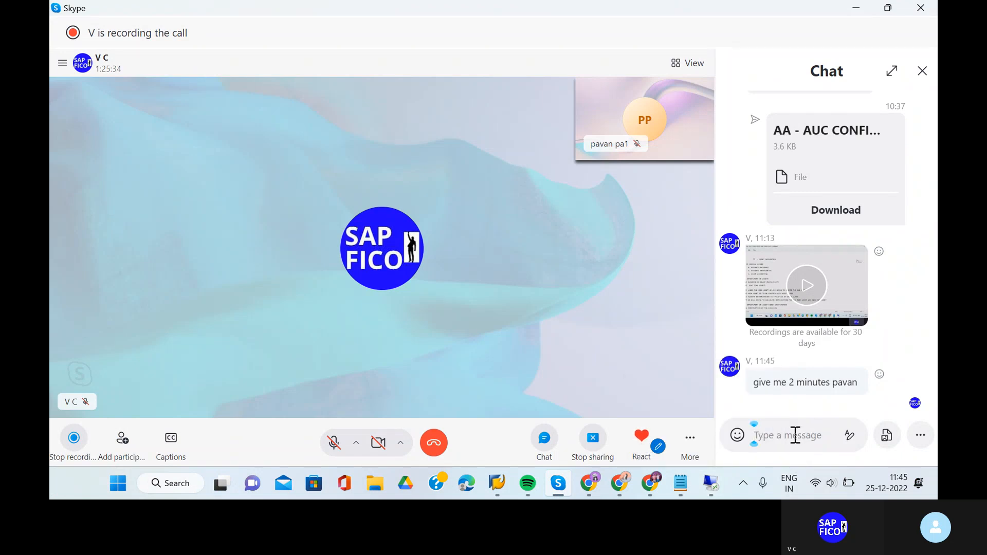
pyautogui.write('OK BRO')
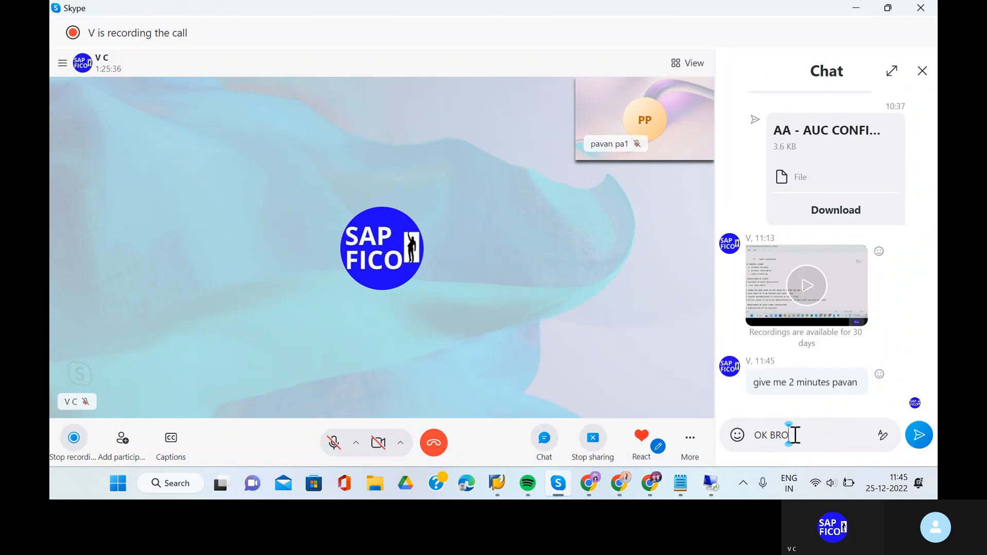
pyautogui.press('Return')
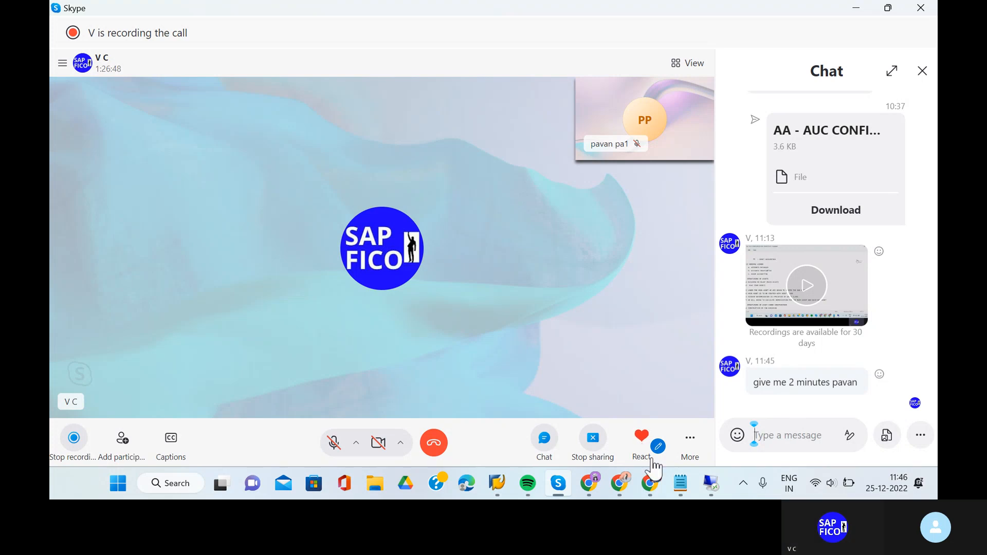
# - Review asset class PAVN_AC's details again in the SAP session, and check item 8 in the Notepad notes
pyautogui.click(711, 485)
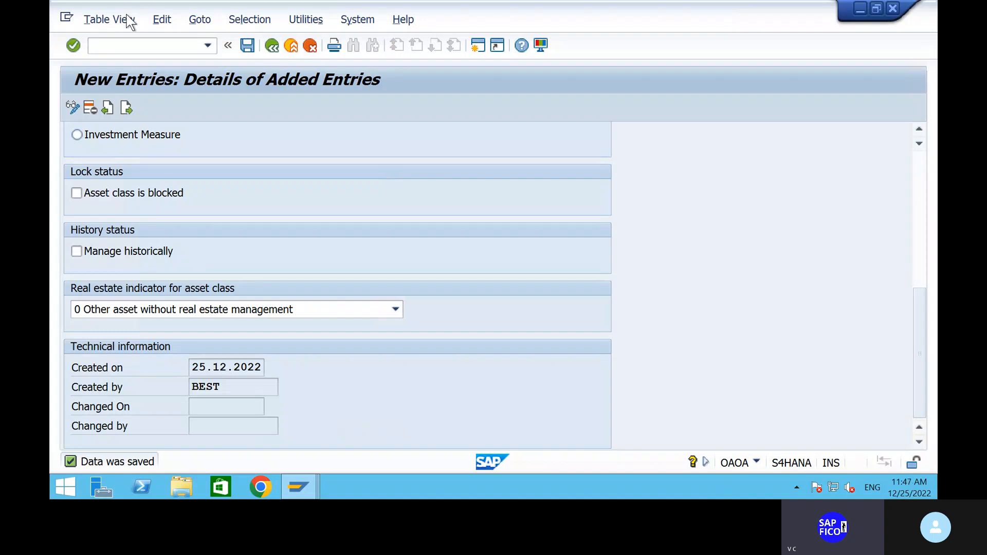
pyautogui.click(272, 48)
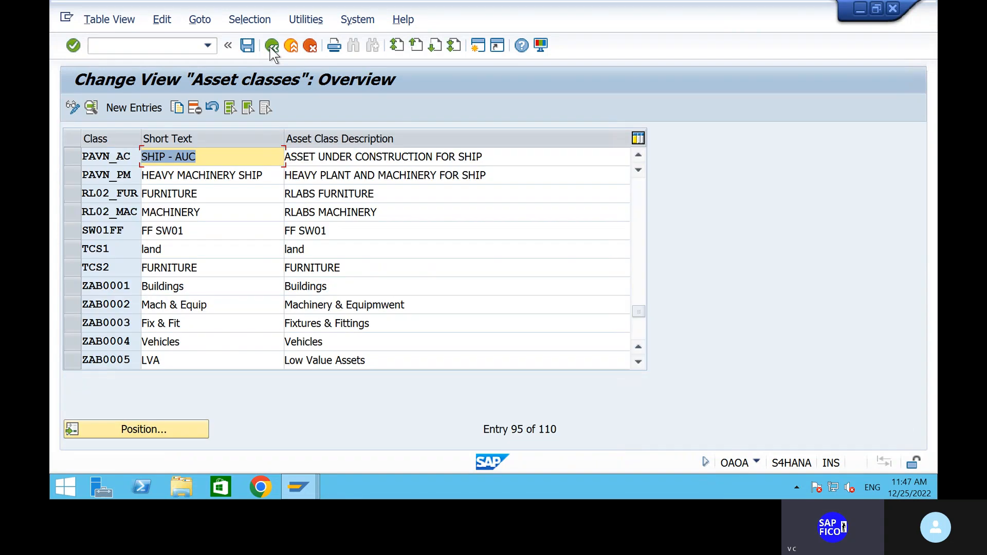
pyautogui.doubleClick(238, 159)
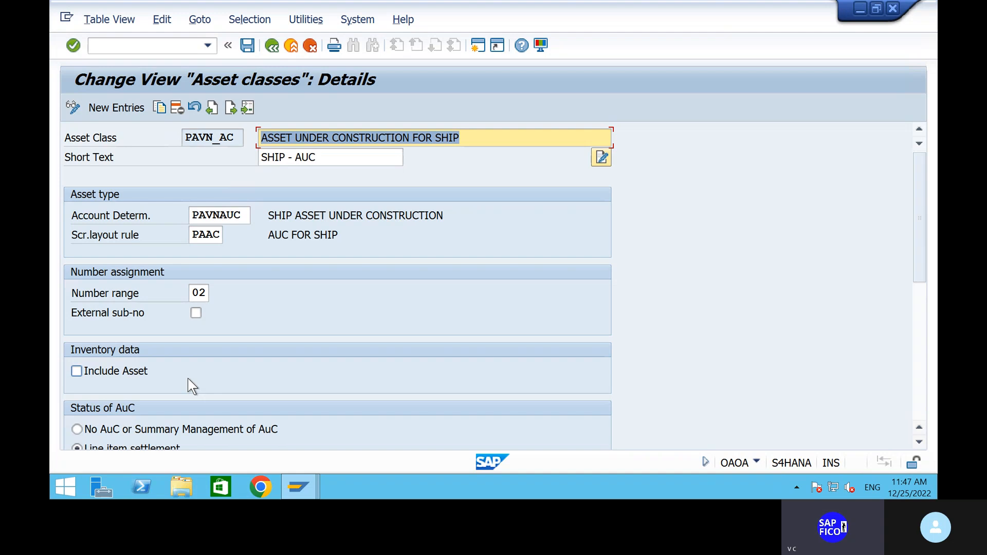
pyautogui.scroll(-3, 191, 374)
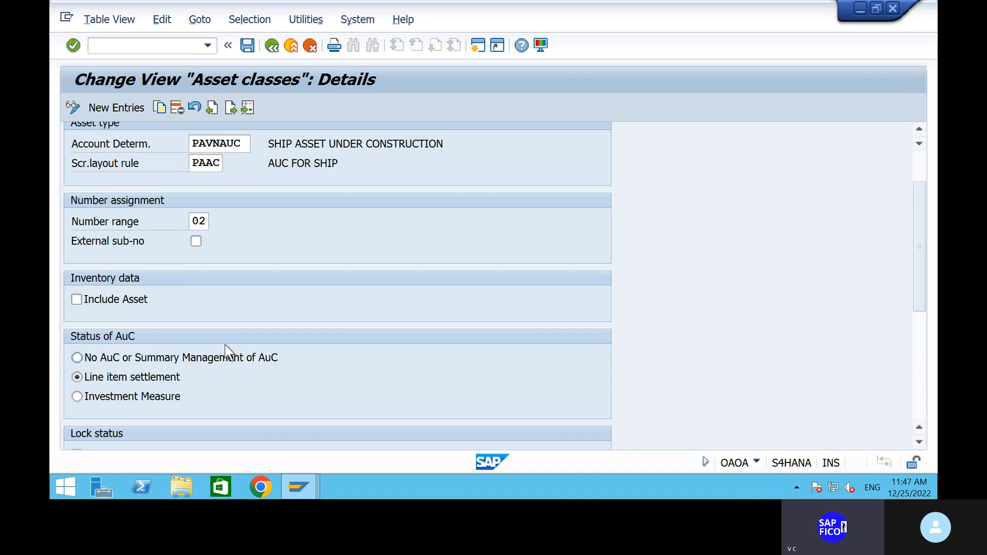
pyautogui.click(273, 48)
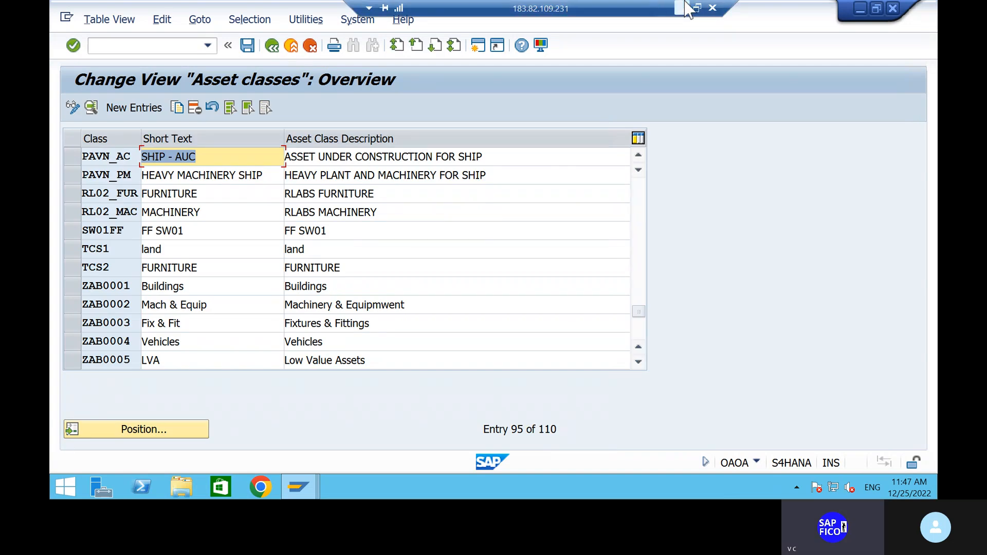
pyautogui.click(682, 7)
pyautogui.click(674, 483)
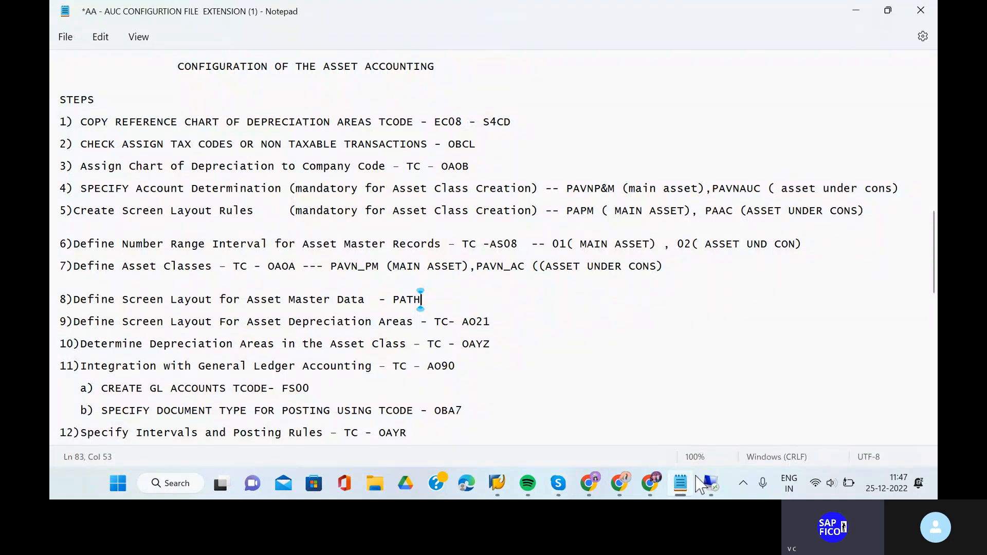
# - Switch to SAP, leave the asset classes view and display the SAP Reference IMG through transaction SPRO
pyautogui.click(715, 494)
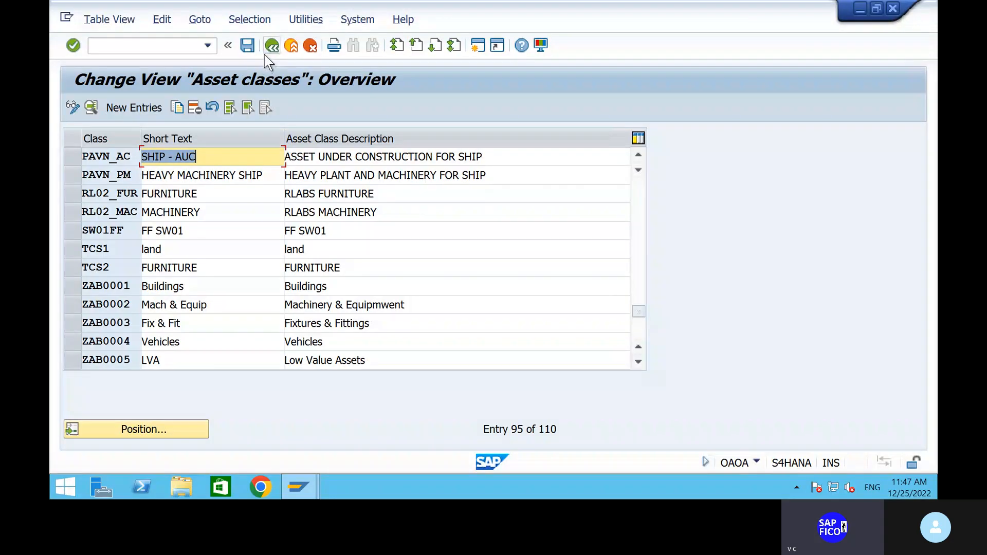
pyautogui.click(265, 54)
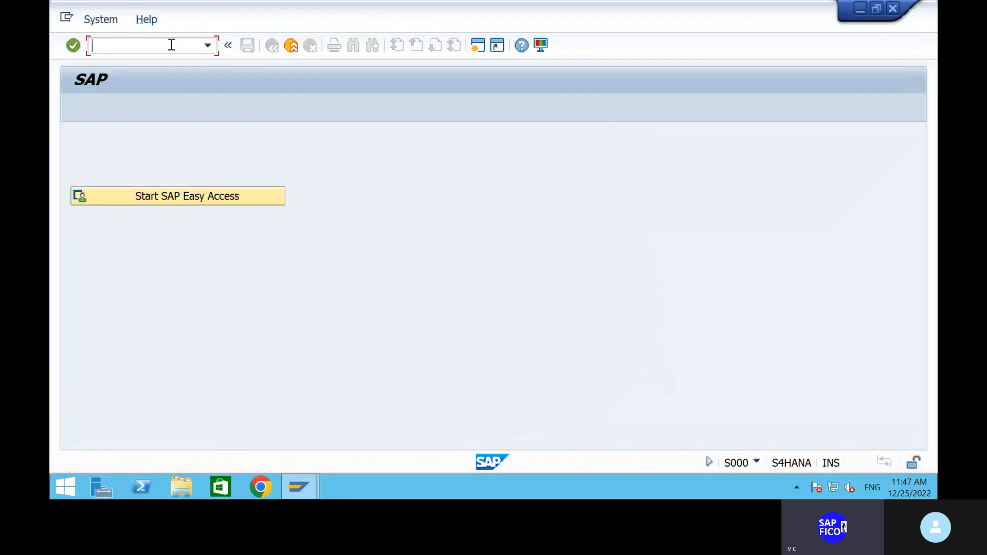
pyautogui.write('SPRO')
pyautogui.press('Return')
pyautogui.click(120, 114)
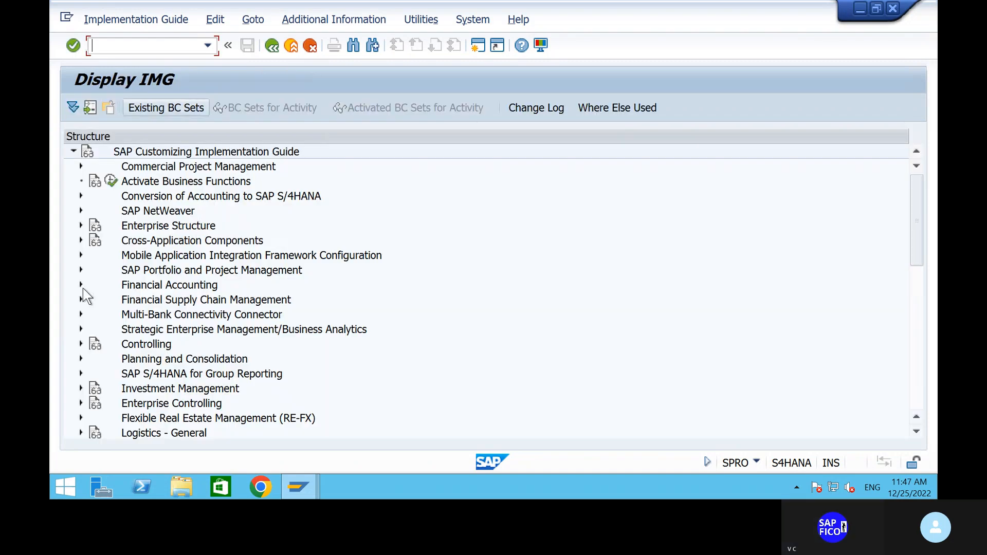
# - Open the Define Screen Layout for Asset Master Data activity under Financial Accounting, Asset Accounting, Master Data, Screen Layout
pyautogui.click(80, 285)
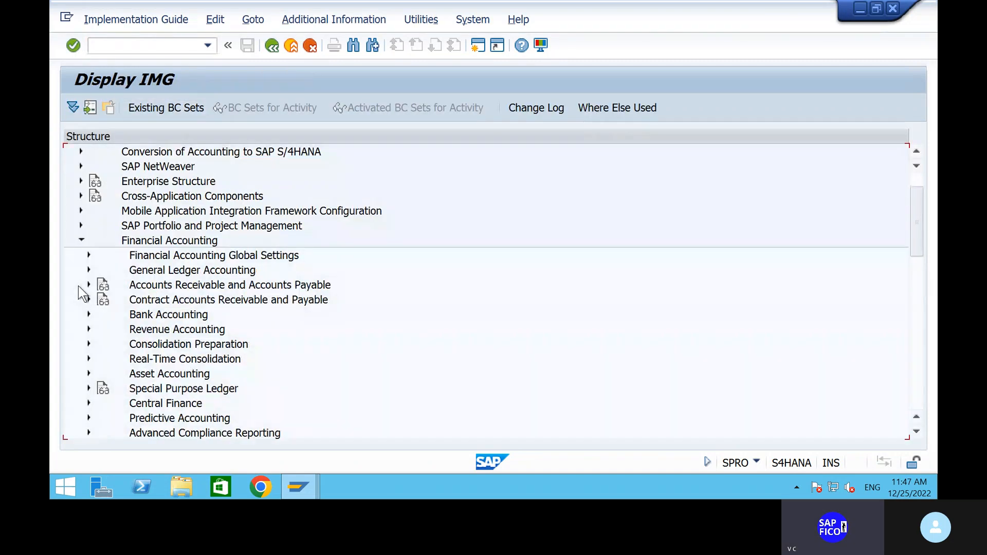
pyautogui.click(87, 374)
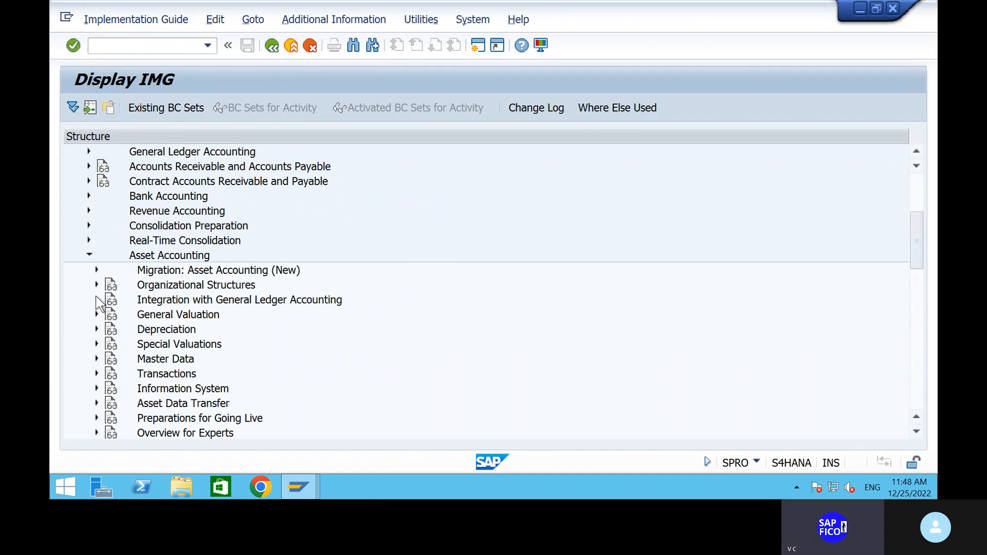
pyautogui.click(95, 359)
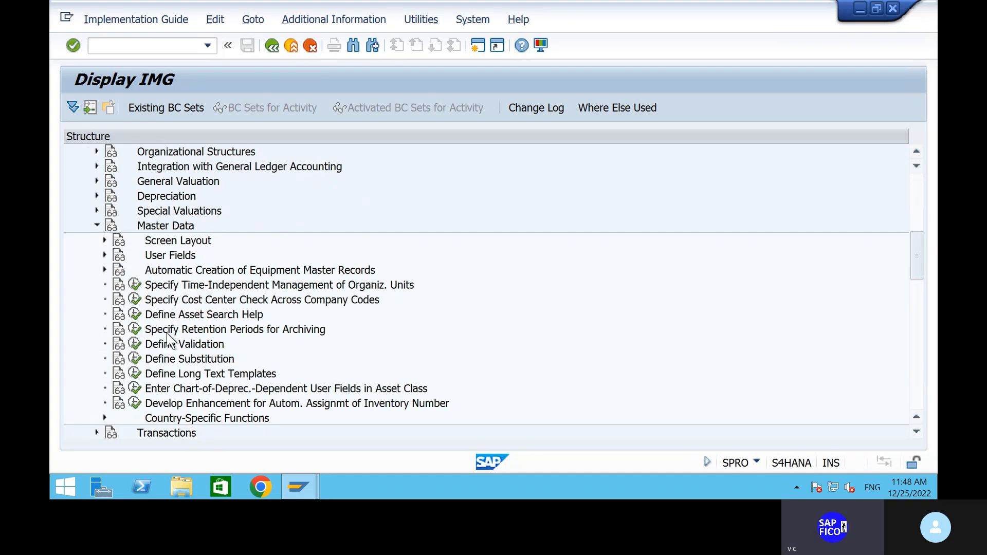
pyautogui.click(103, 241)
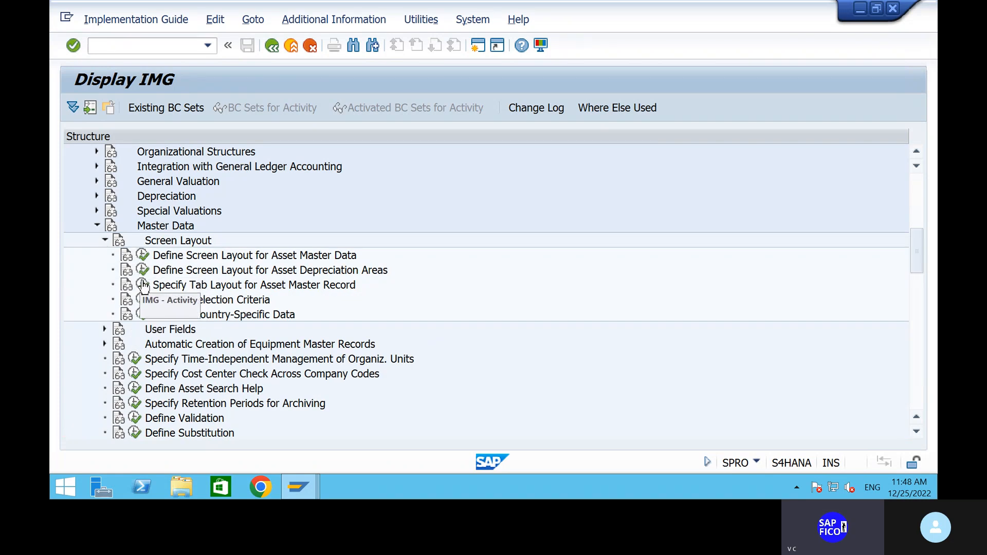
pyautogui.click(142, 255)
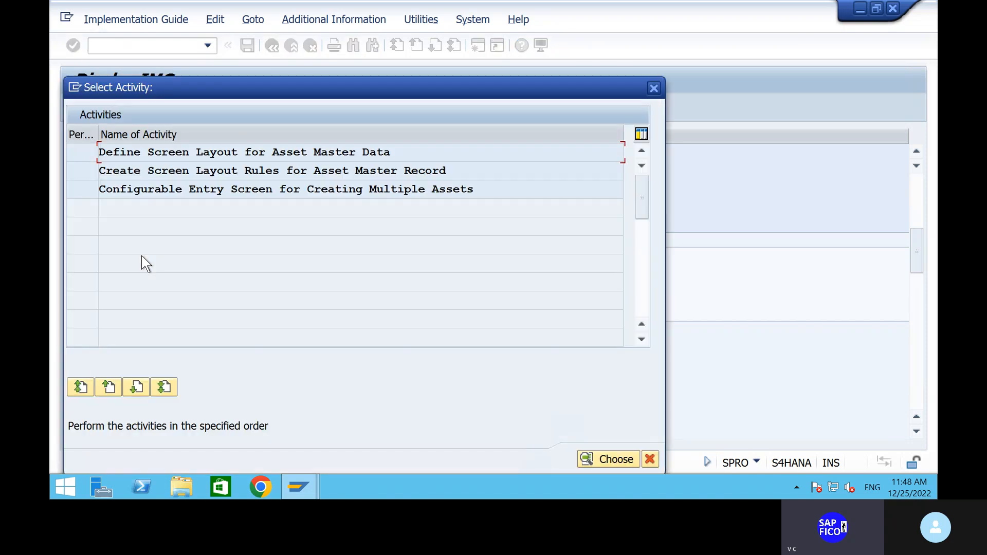
pyautogui.doubleClick(388, 152)
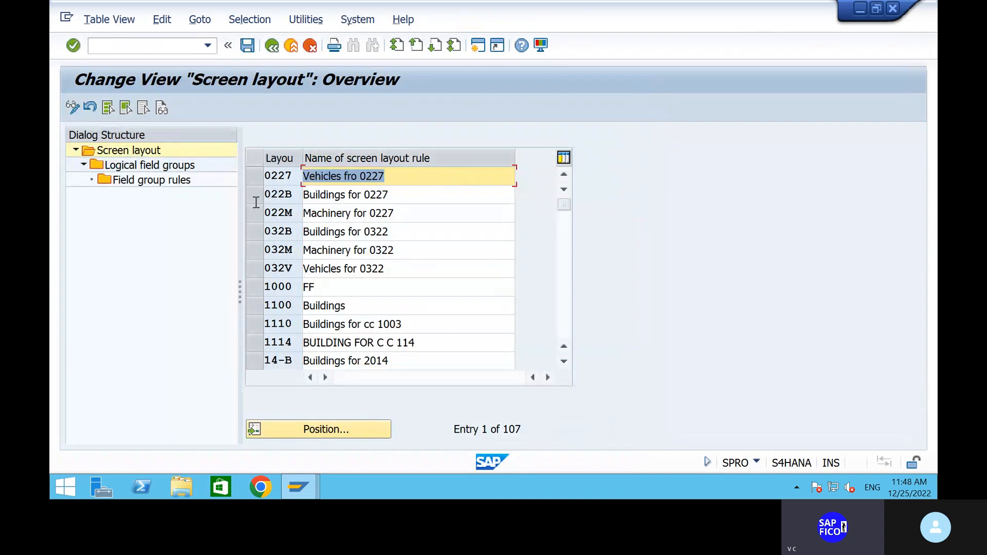
# - Look through the list of screen layout rules for the SHIP main asset rule
pyautogui.doubleClick(164, 168)
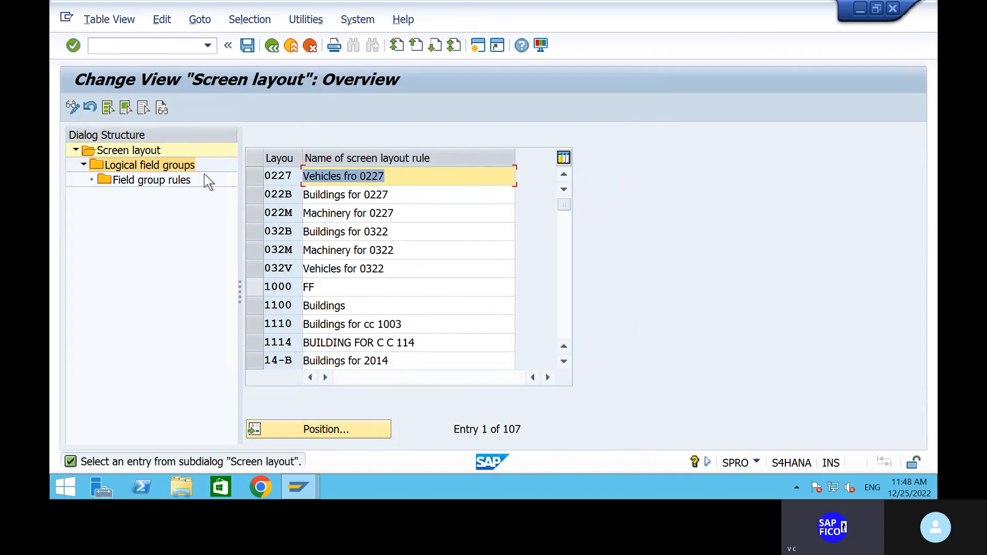
pyautogui.click(371, 335)
pyautogui.scroll(-5, 370, 335)
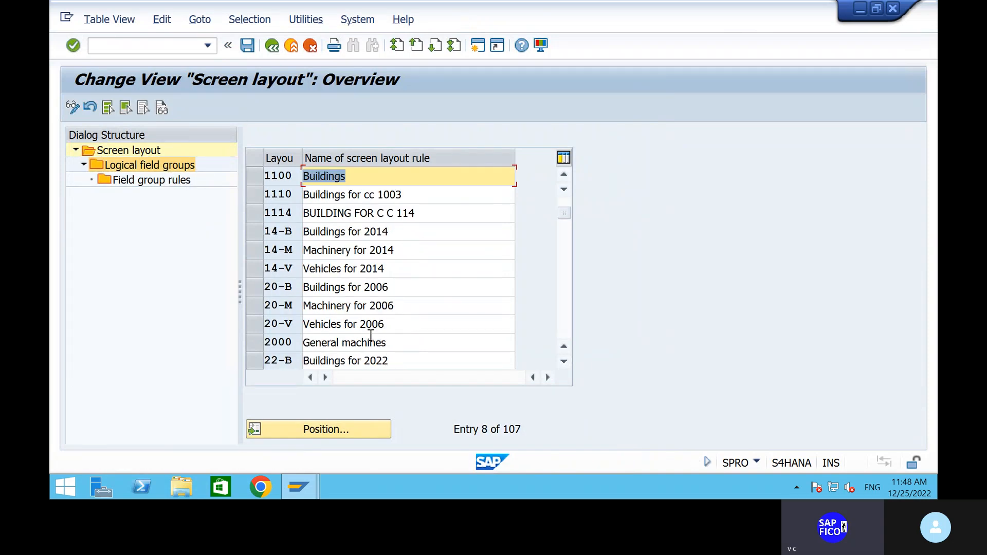
pyautogui.scroll(-4, 371, 335)
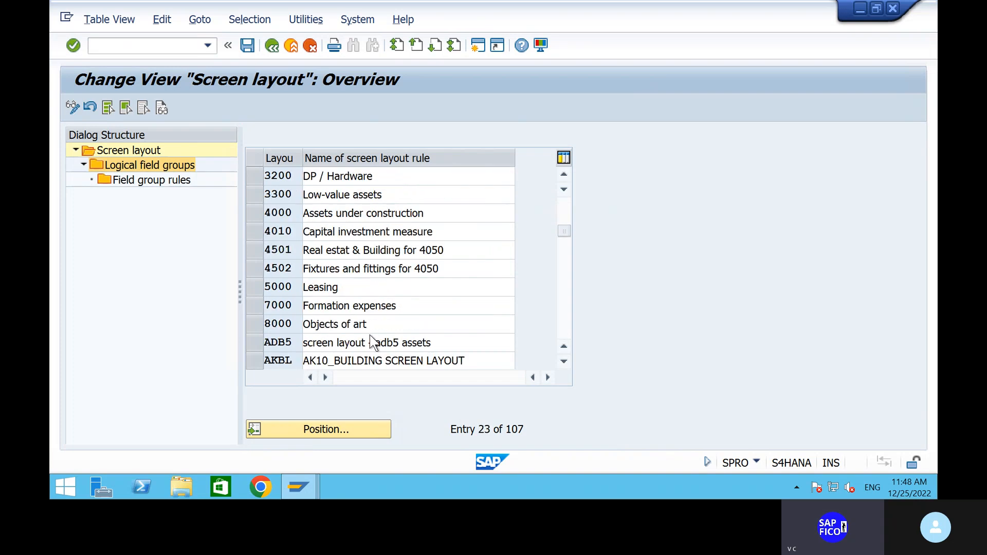
pyautogui.scroll(-5, 370, 334)
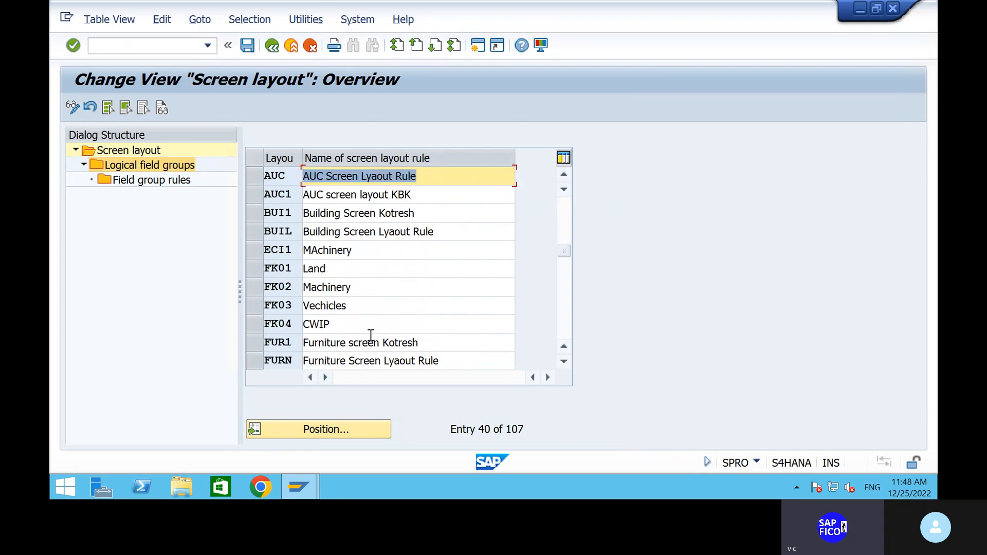
pyautogui.scroll(11, 560, 206)
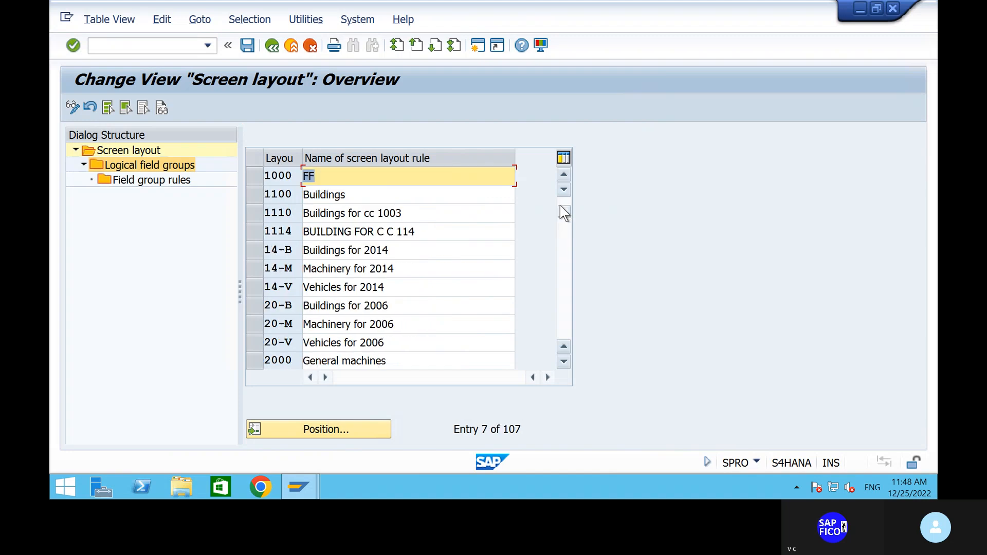
pyautogui.click(564, 175)
pyautogui.click(565, 175)
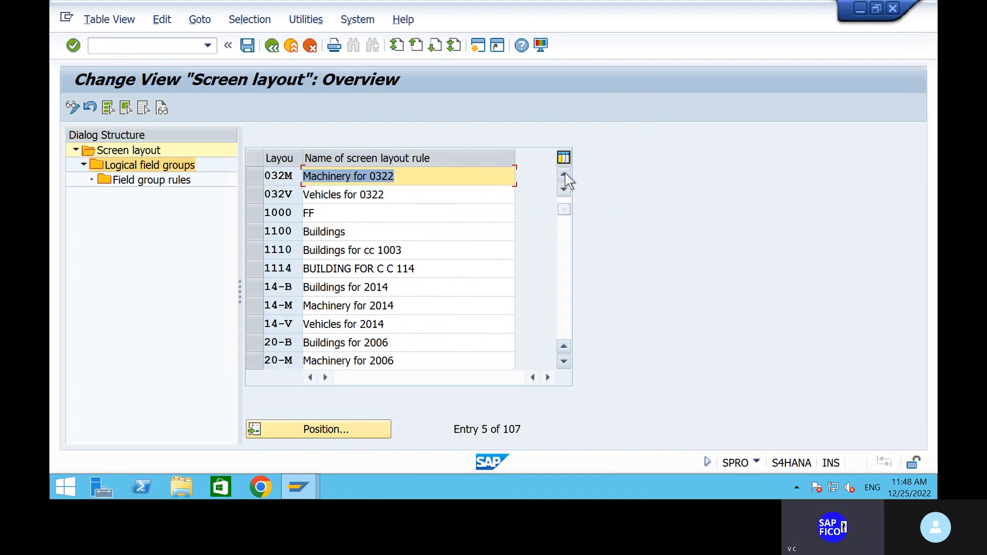
pyautogui.click(564, 175)
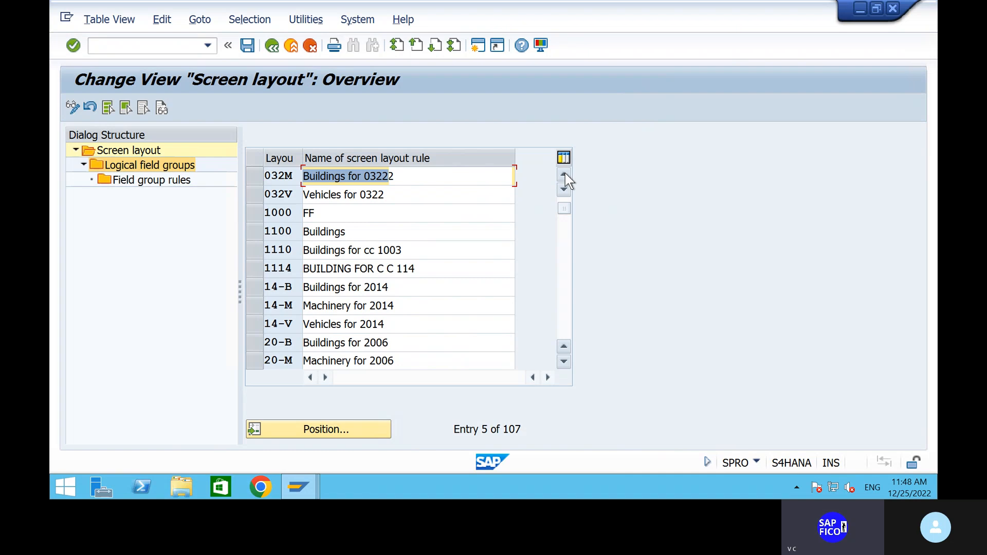
# - Position the screen layout list on rule PAPM, select it and open its logical field groups
pyautogui.click(333, 435)
pyautogui.write('P')
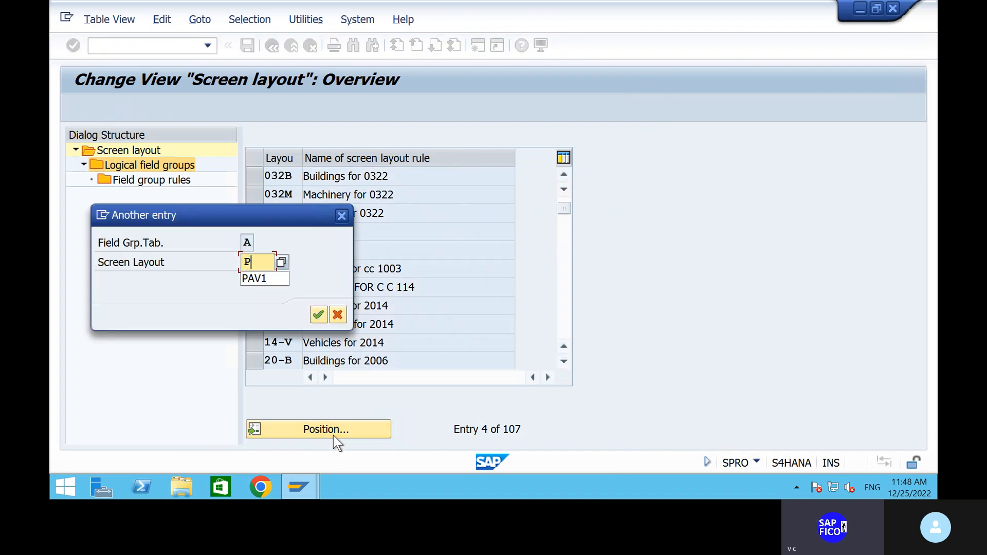
pyautogui.write('AVM')
pyautogui.press('Return')
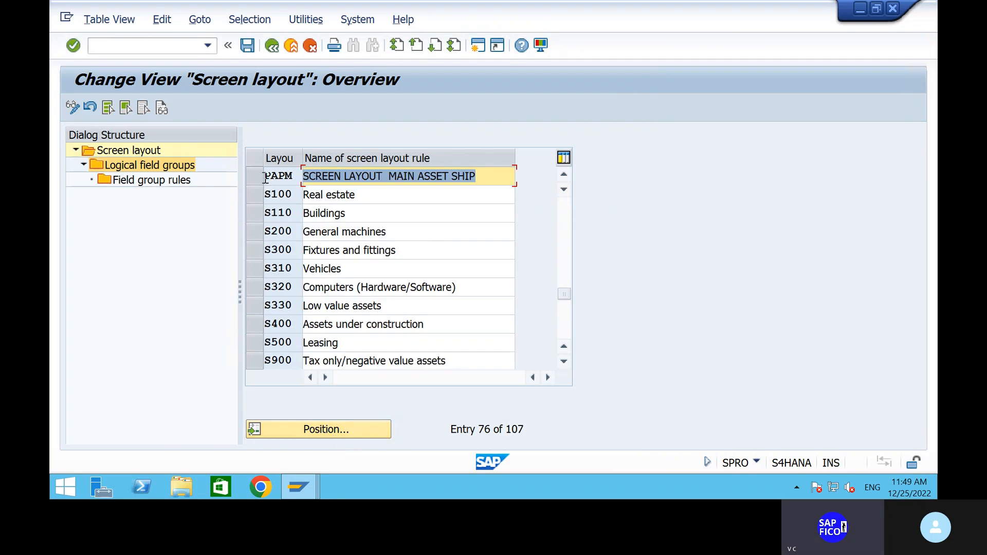
pyautogui.click(263, 176)
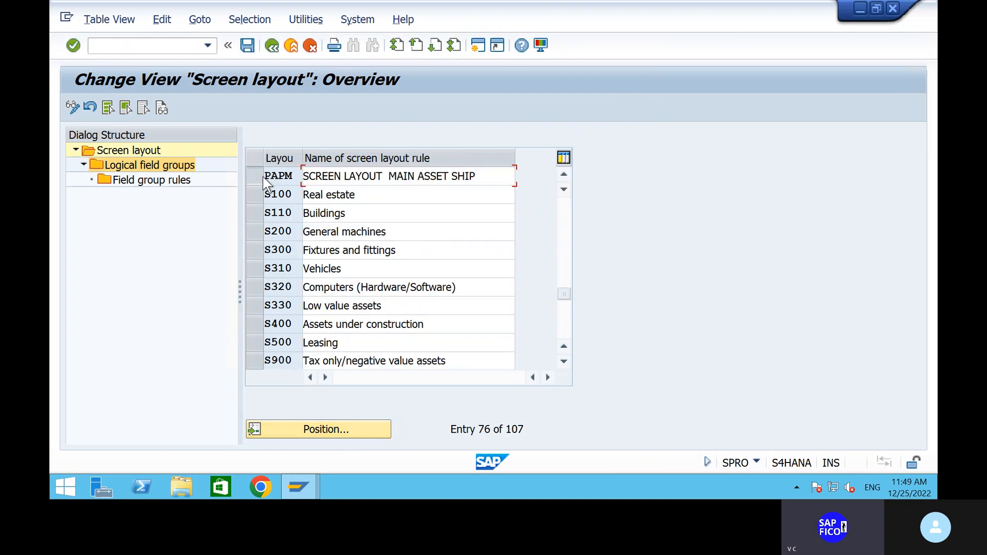
pyautogui.doubleClick(157, 181)
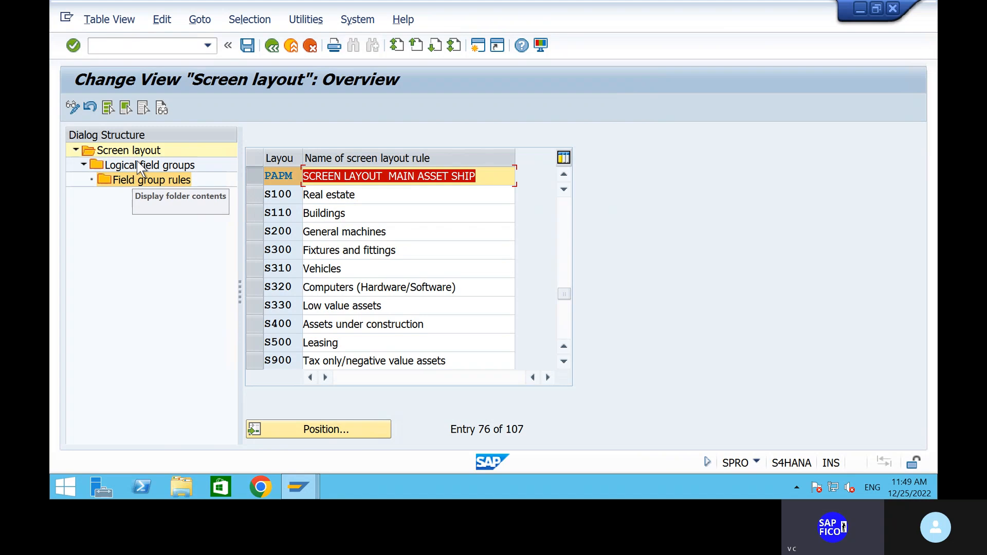
pyautogui.doubleClick(139, 166)
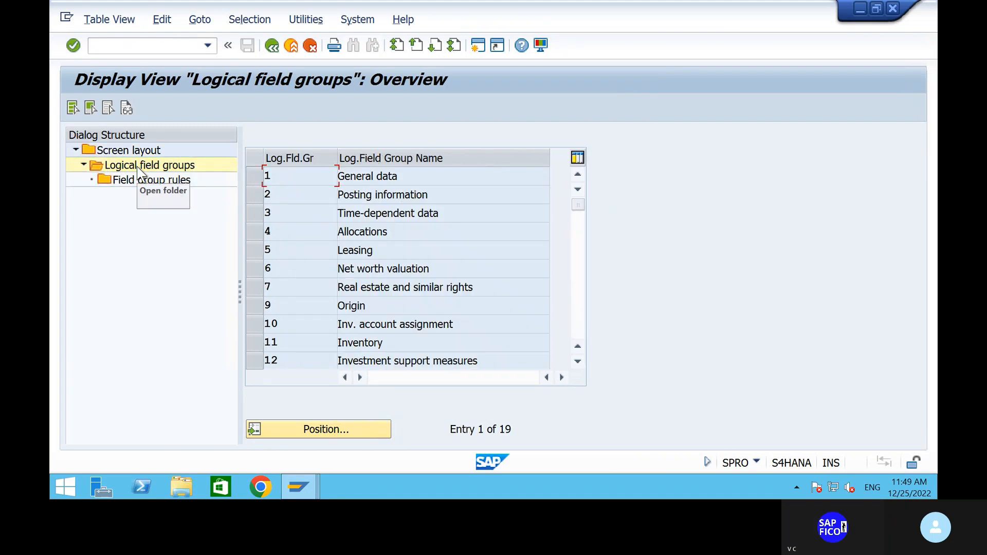
# - Select logical field group 2, Posting information, for layout PAPM and open its field group rules
pyautogui.click(293, 215)
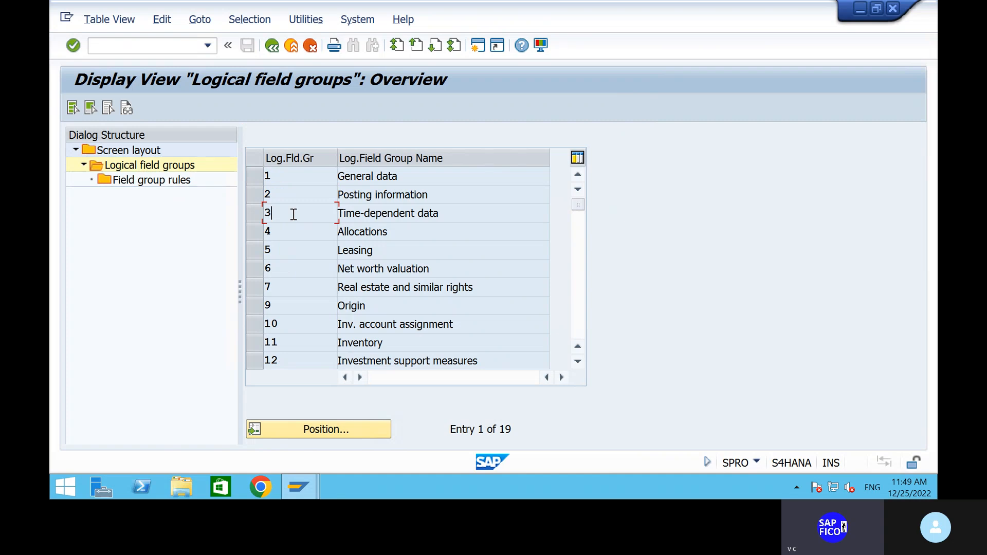
pyautogui.click(292, 195)
pyautogui.doubleClick(292, 194)
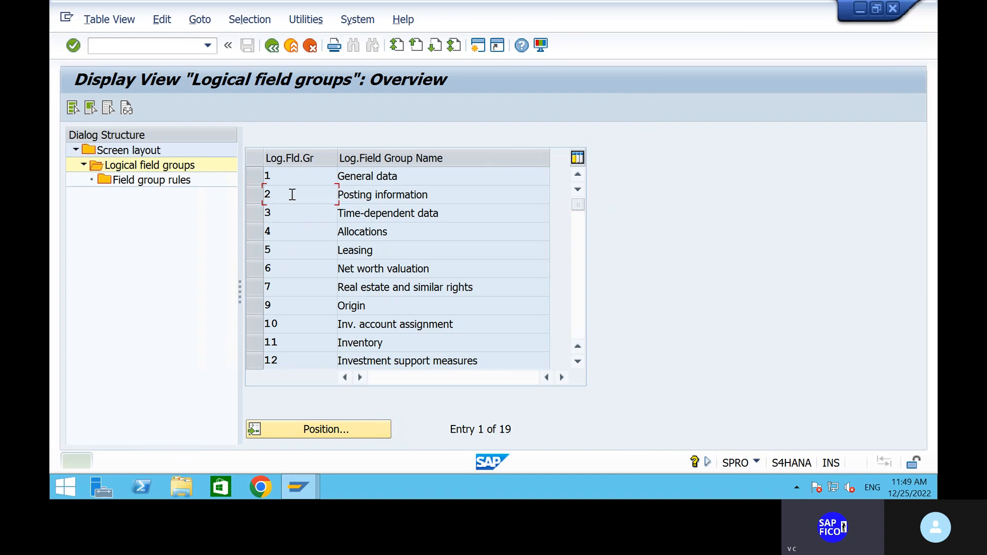
pyautogui.click(254, 200)
pyautogui.doubleClick(160, 182)
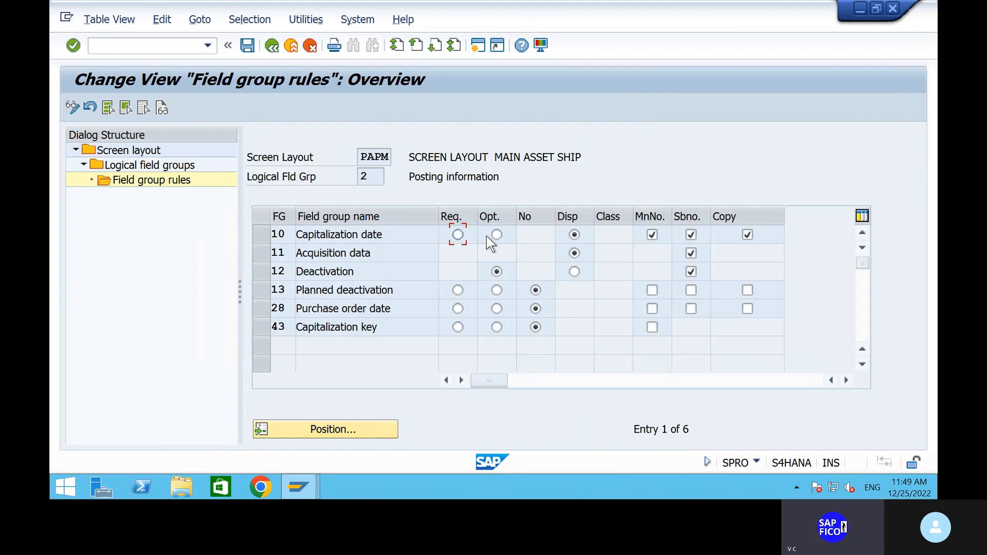
# - Make the Capitalization date field optional and save the change to customizing request S4HK903880
pyautogui.click(497, 235)
pyautogui.click(249, 49)
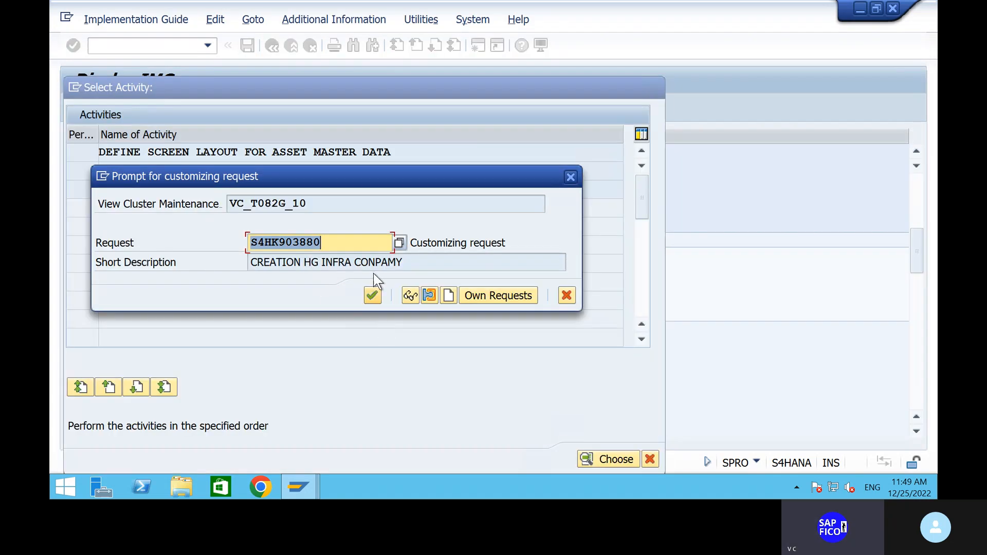
pyautogui.click(374, 296)
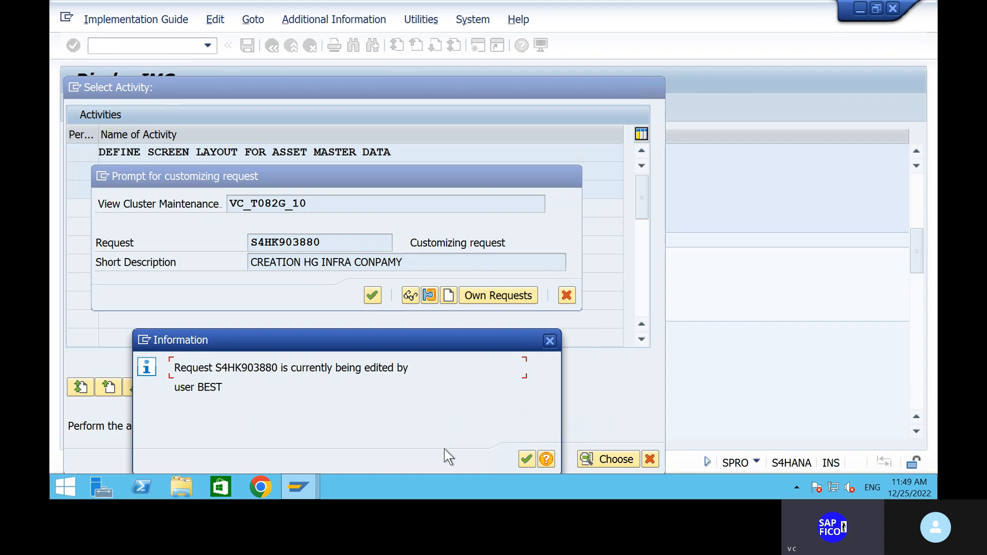
pyautogui.click(525, 459)
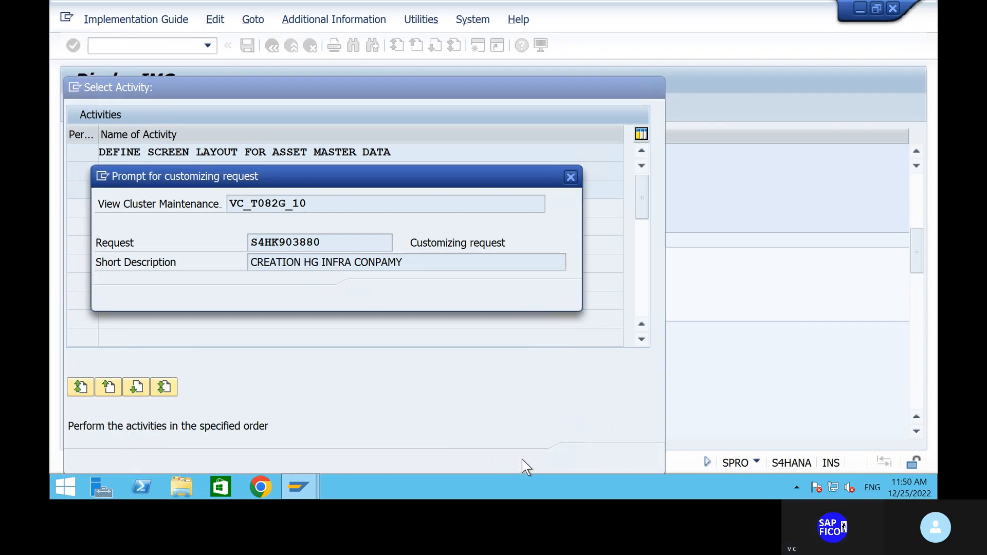
pyautogui.click(375, 300)
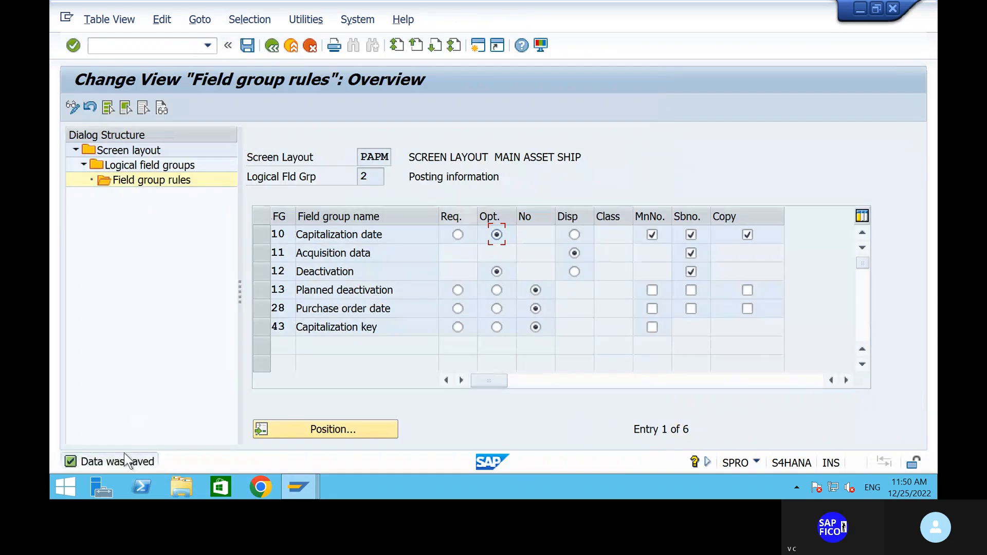
# - Review the field group rules of group 3, Time-dependent data, for PAPM, save and return to the logical field groups
pyautogui.click(270, 48)
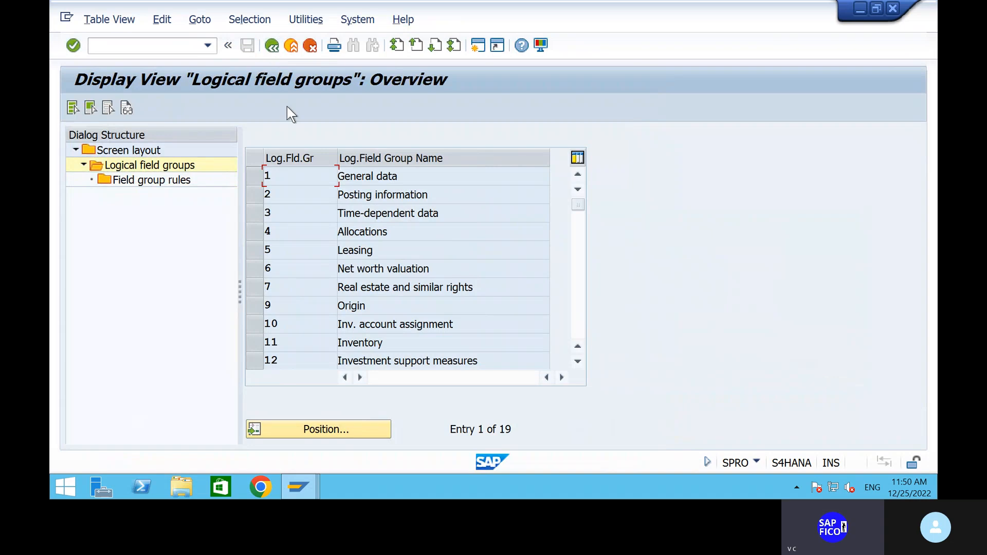
pyautogui.click(253, 213)
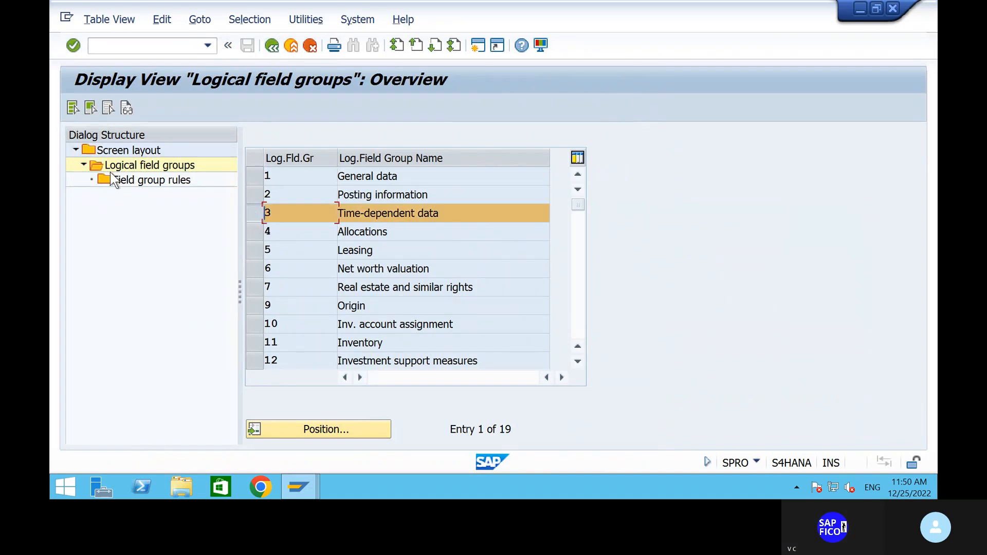
pyautogui.doubleClick(144, 184)
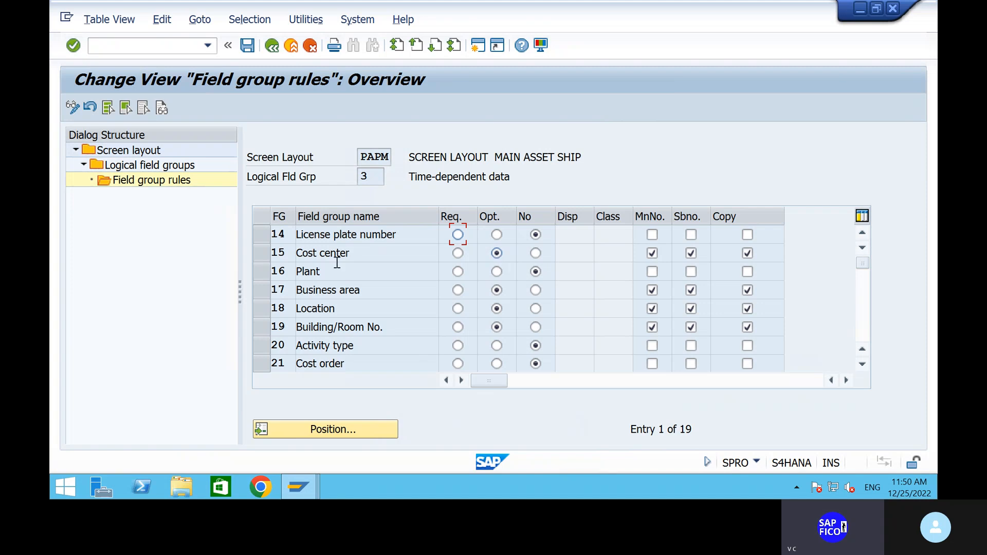
pyautogui.click(247, 47)
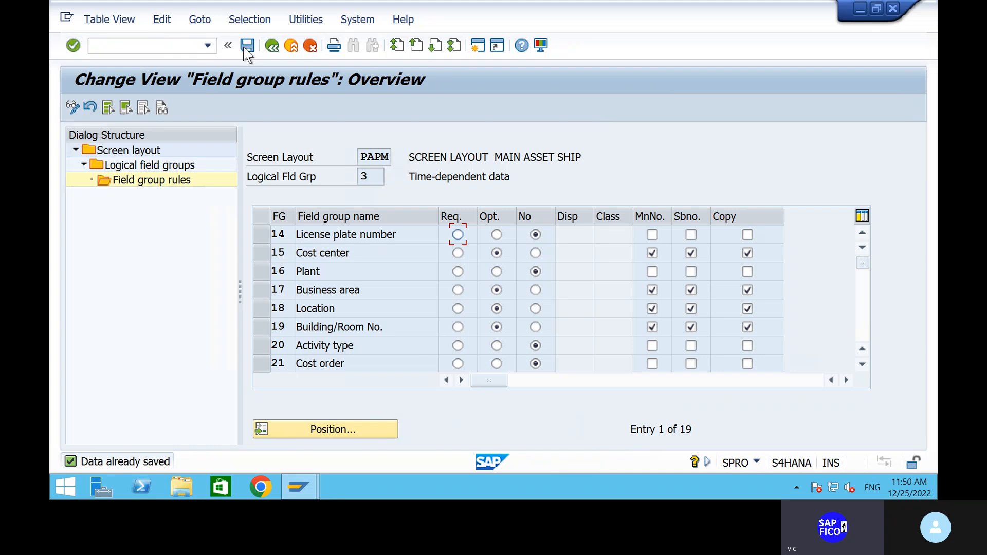
pyautogui.click(268, 49)
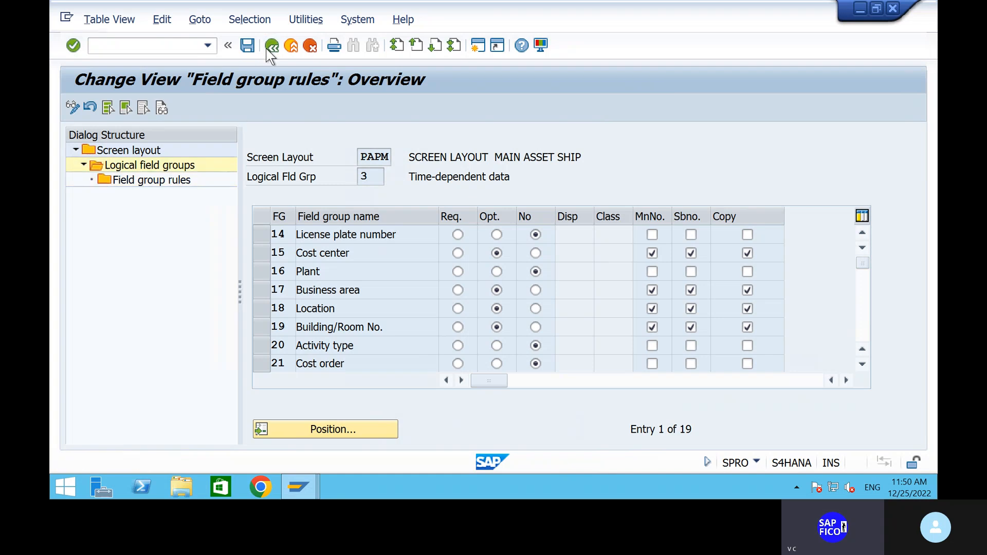
# - Check the asset accounting configuration steps in the Notepad file and switch back to the SAP session
pyautogui.moveTo(622, 7)
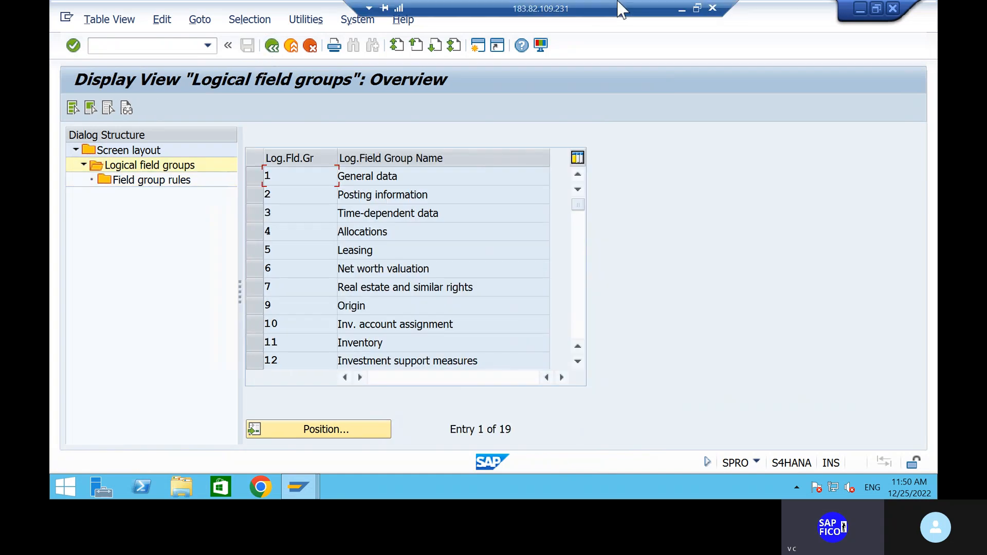
pyautogui.click(678, 7)
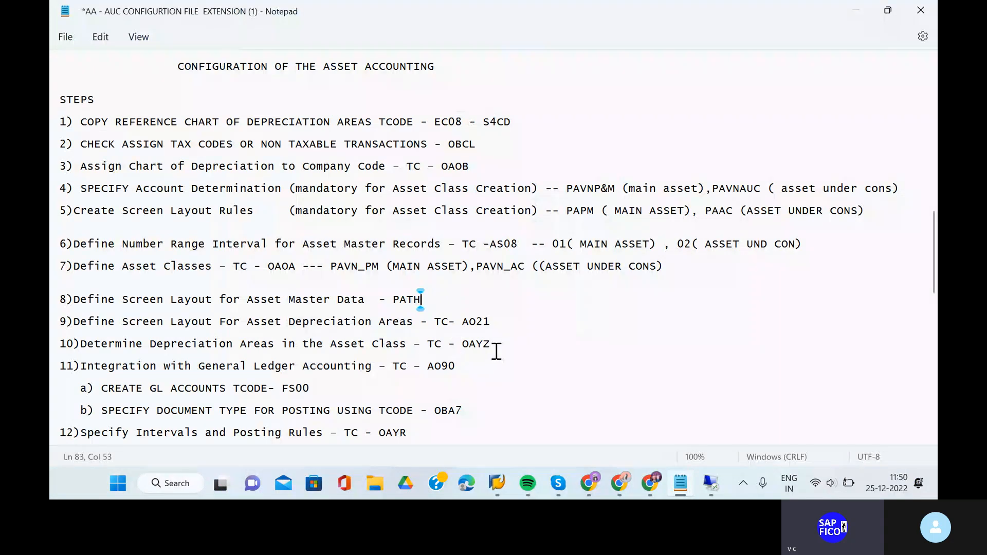
pyautogui.click(710, 483)
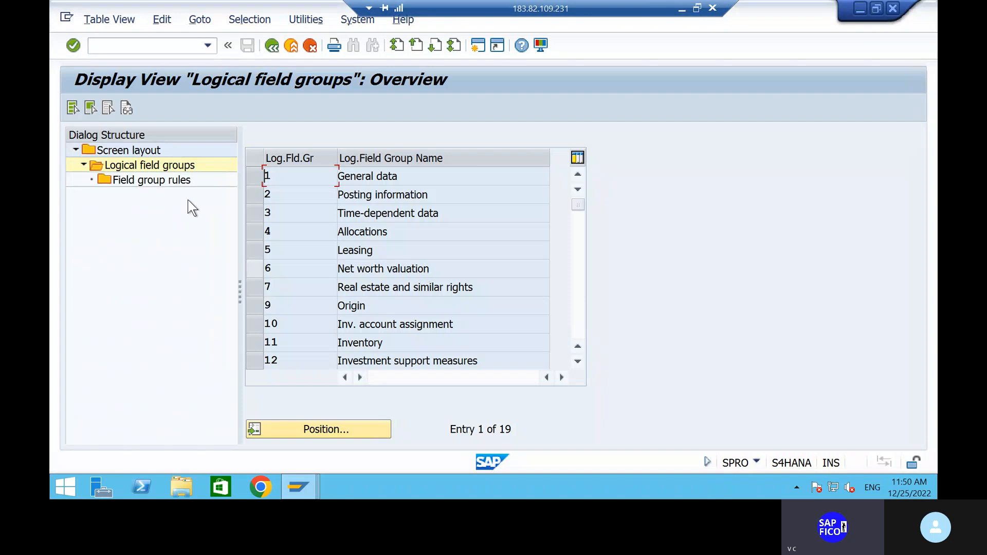
# - Recheck the Posting information field group rules for layout PAPM and return to the logical field groups
pyautogui.scroll(-1, 357, 323)
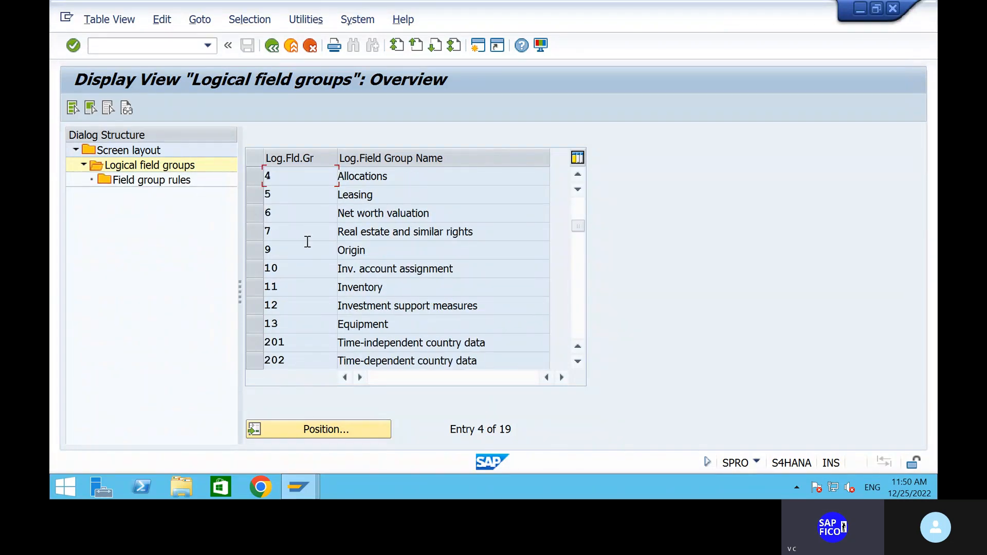
pyautogui.scroll(1, 317, 238)
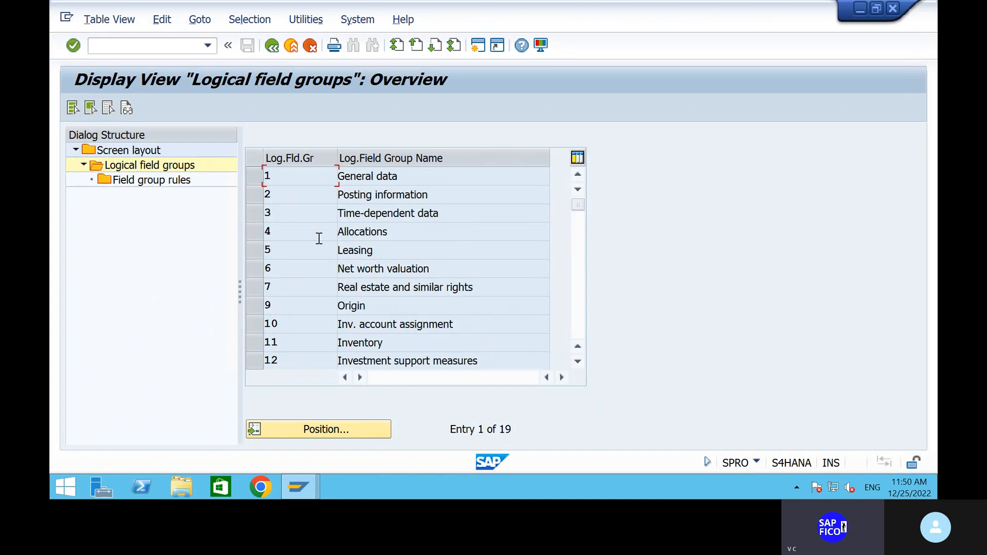
pyautogui.doubleClick(300, 198)
pyautogui.click(255, 194)
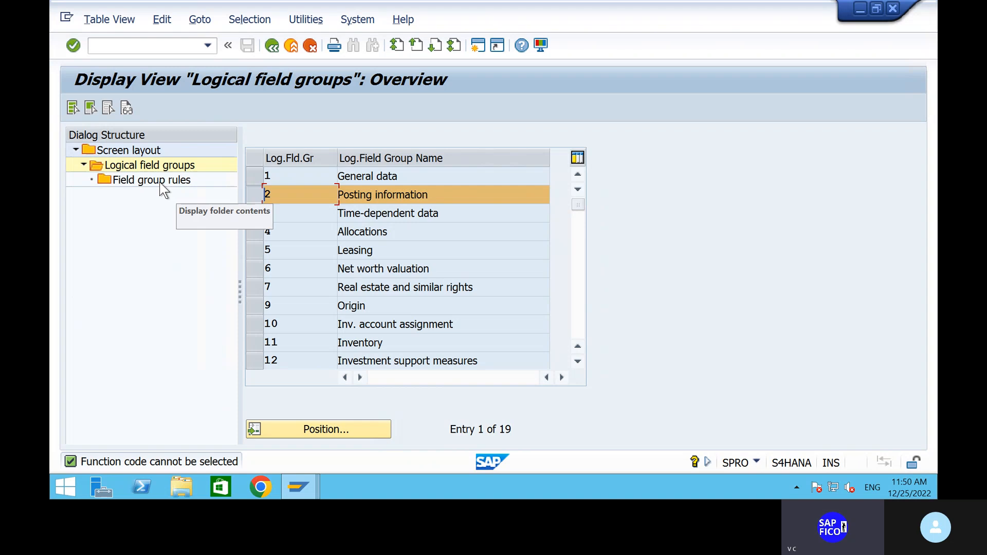
pyautogui.doubleClick(164, 184)
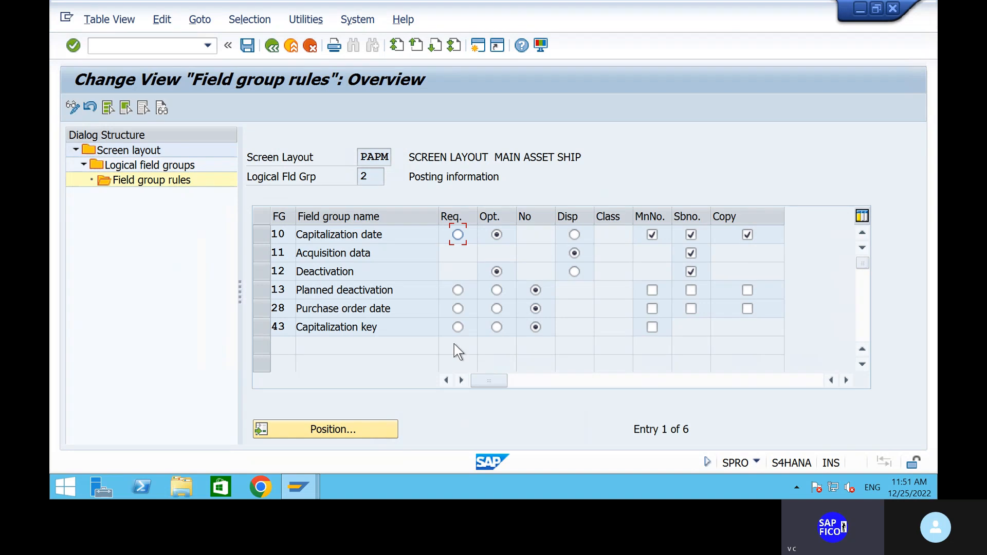
pyautogui.click(271, 51)
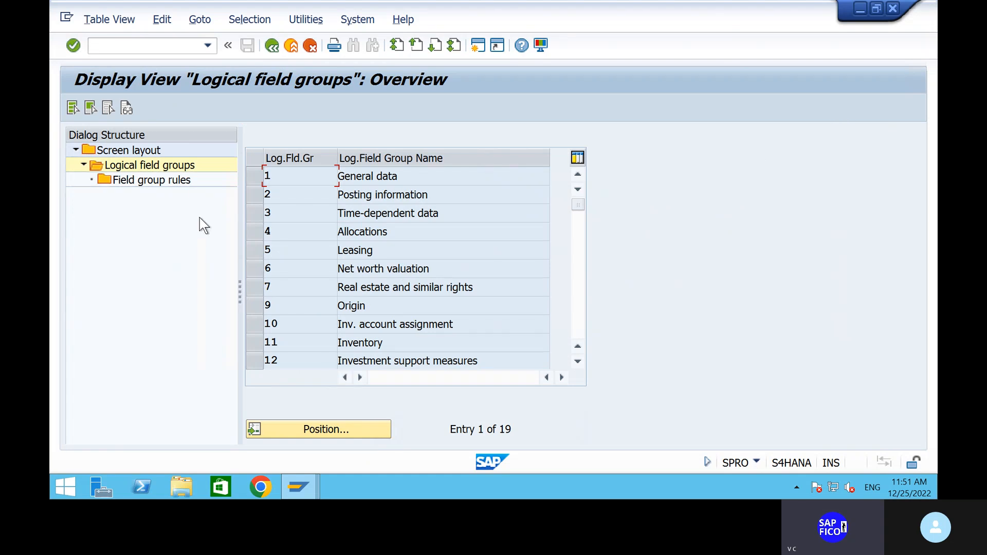
# - Return to the screen layout list, position it on rule PAAC, select that rule and open its logical field groups
pyautogui.doubleClick(138, 149)
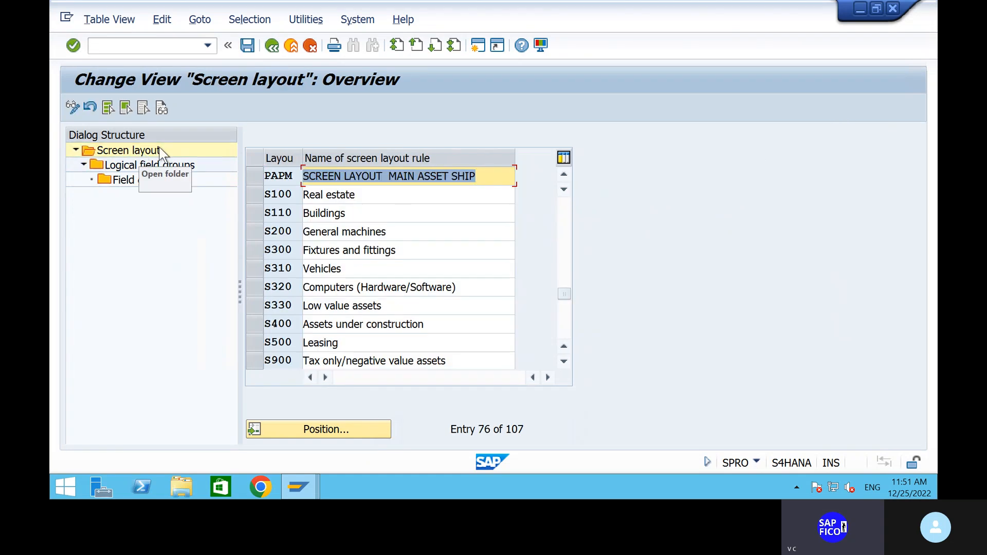
pyautogui.click(338, 430)
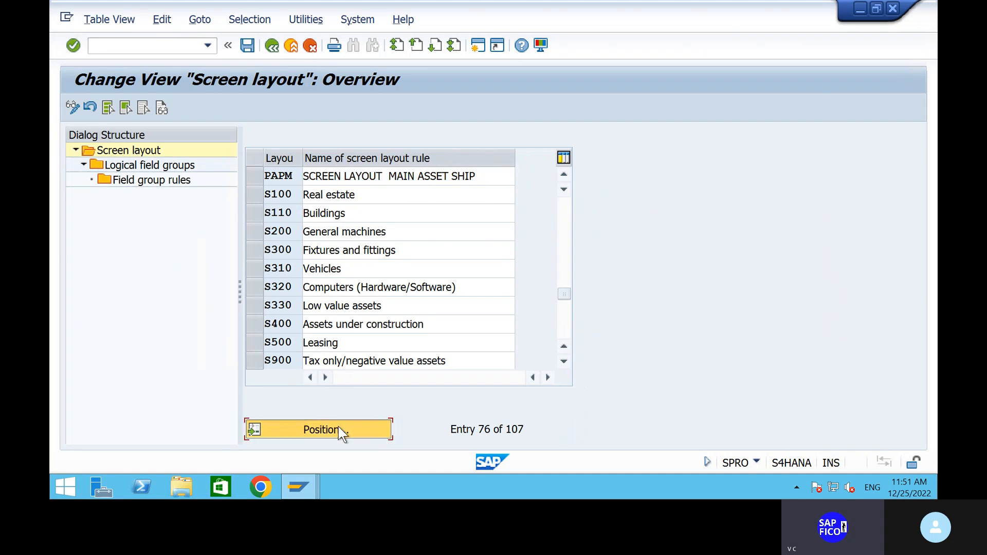
pyautogui.write('PAAC')
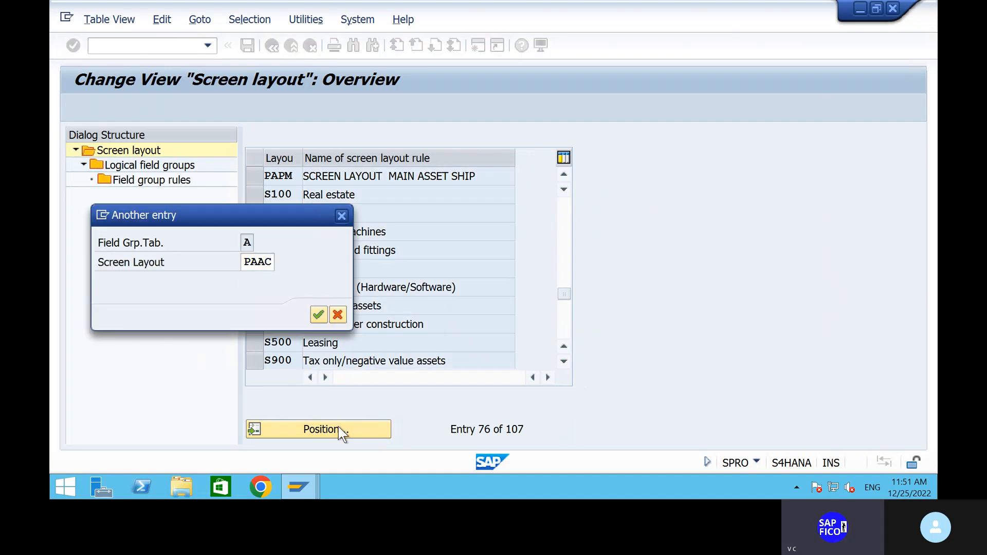
pyautogui.press('Return')
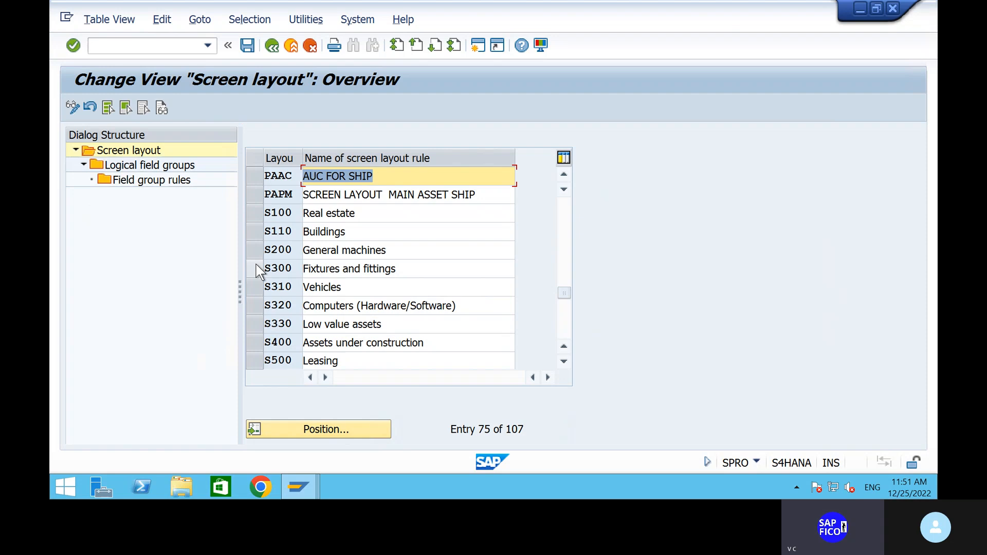
pyautogui.click(253, 176)
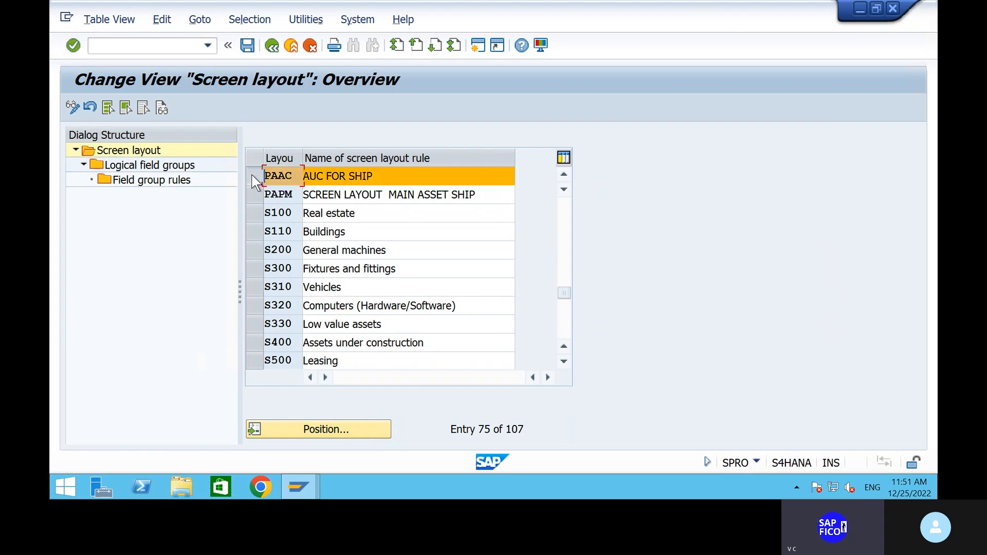
pyautogui.doubleClick(149, 165)
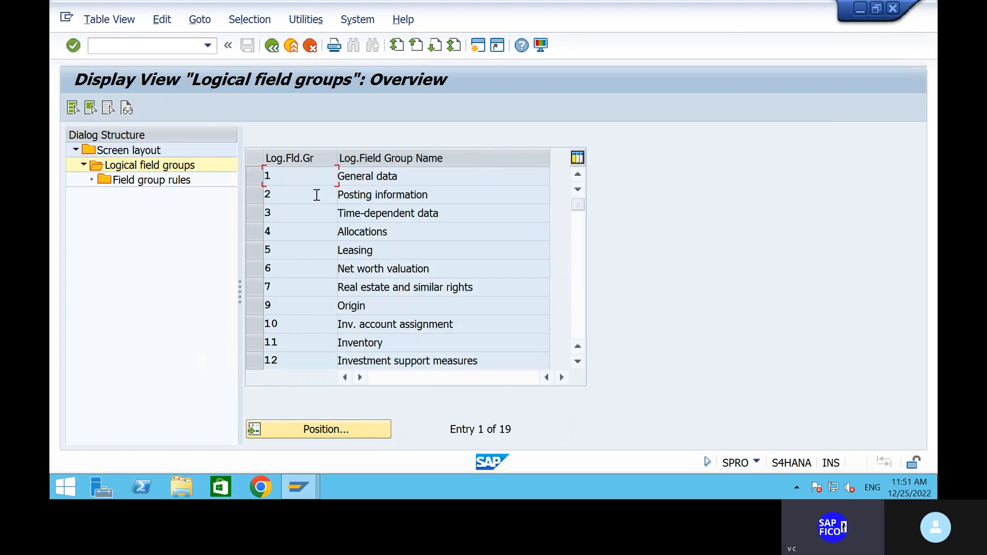
# - Review the Posting information field group rules for layout PAAC and return to the logical field groups
pyautogui.click(317, 195)
pyautogui.click(255, 196)
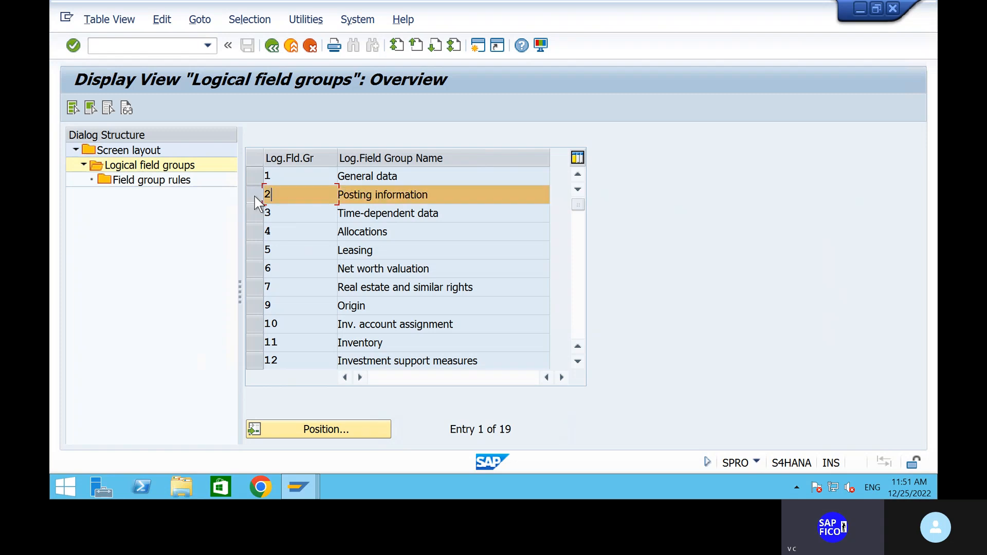
pyautogui.doubleClick(189, 182)
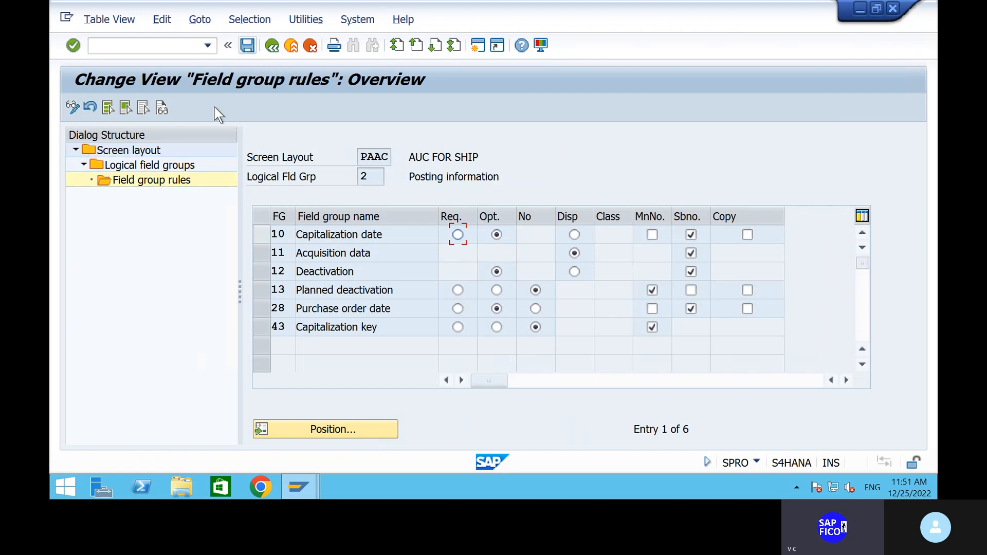
pyautogui.click(271, 47)
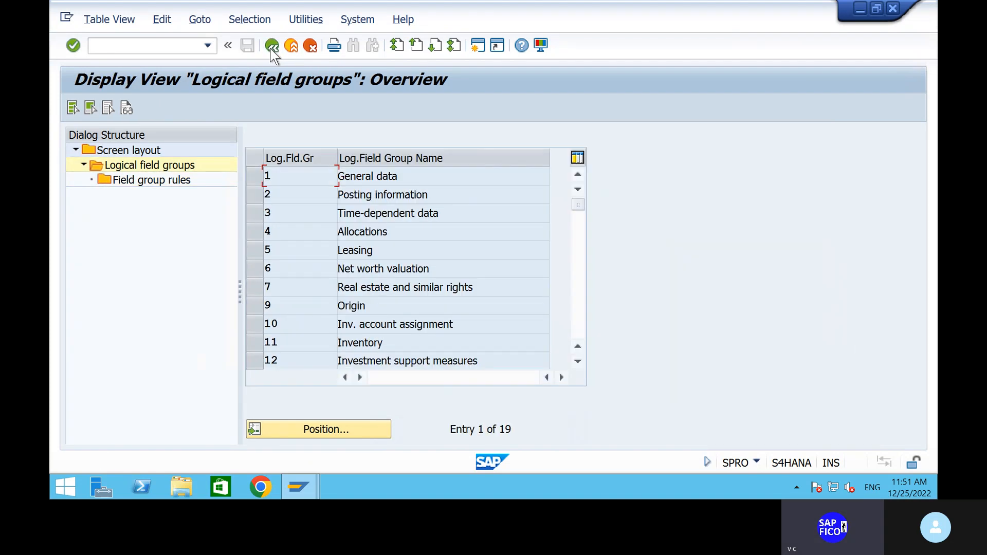
# - Review the Time-dependent data field group rules for layout PAAC and return to the logical field groups
pyautogui.click(289, 211)
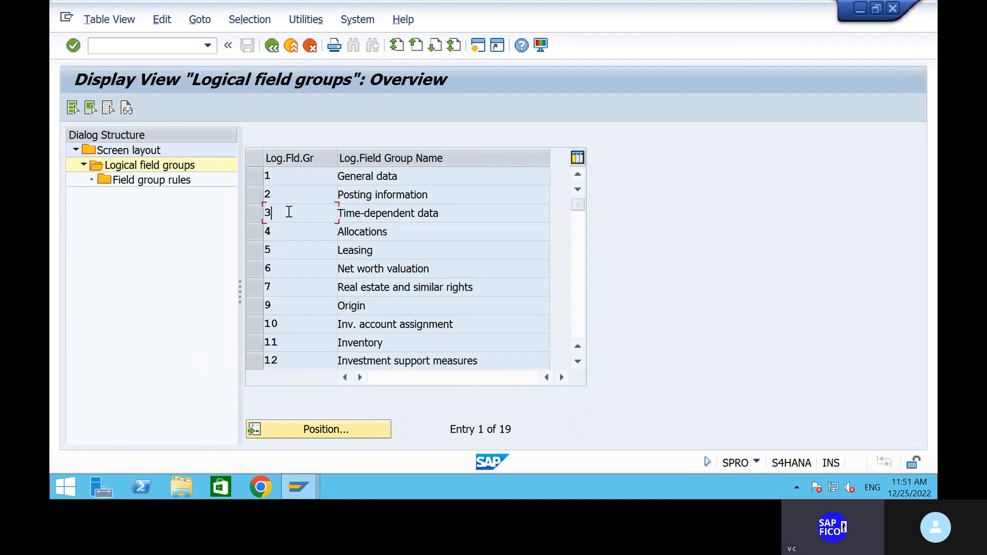
pyautogui.click(254, 213)
pyautogui.doubleClick(165, 181)
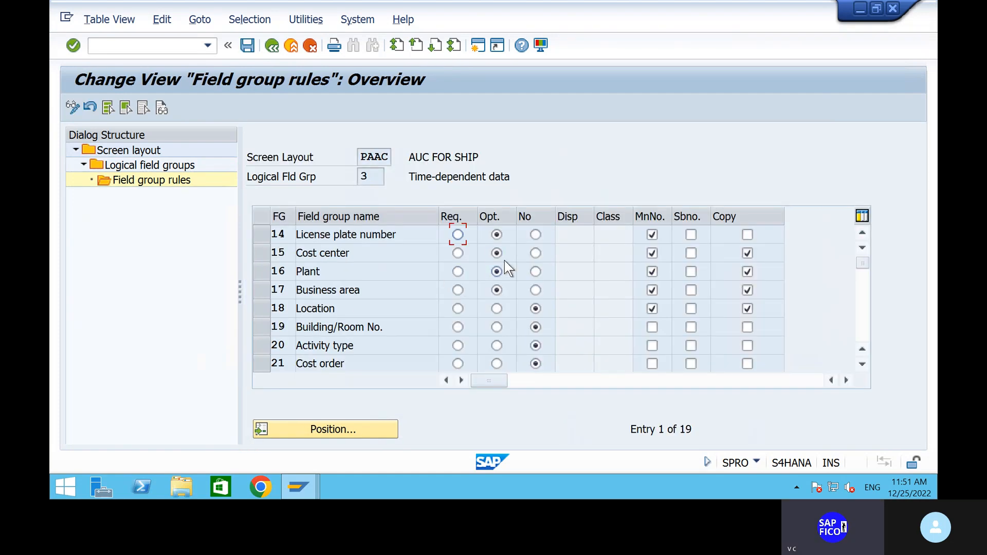
pyautogui.click(272, 46)
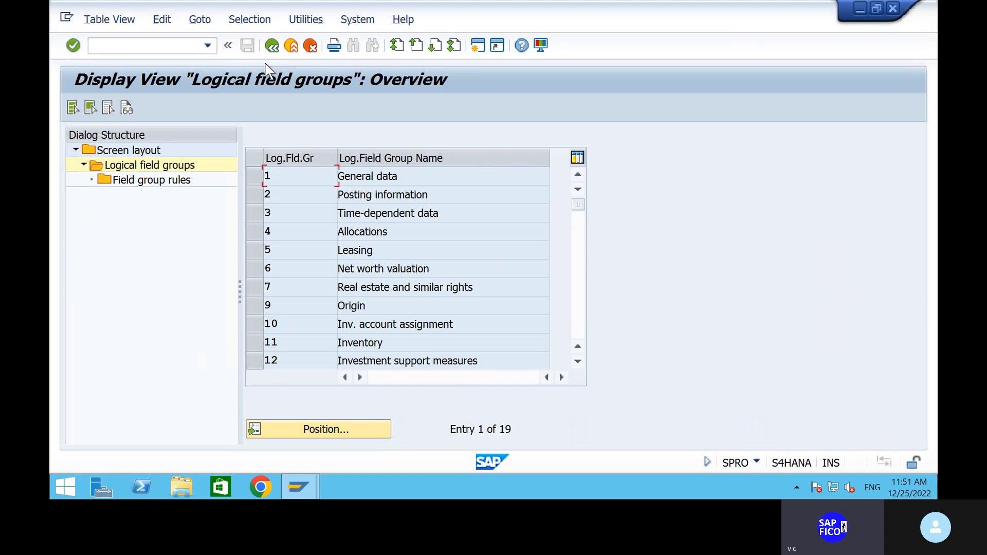
# - Return to the screen layout overview and save the layout rules
pyautogui.click(272, 45)
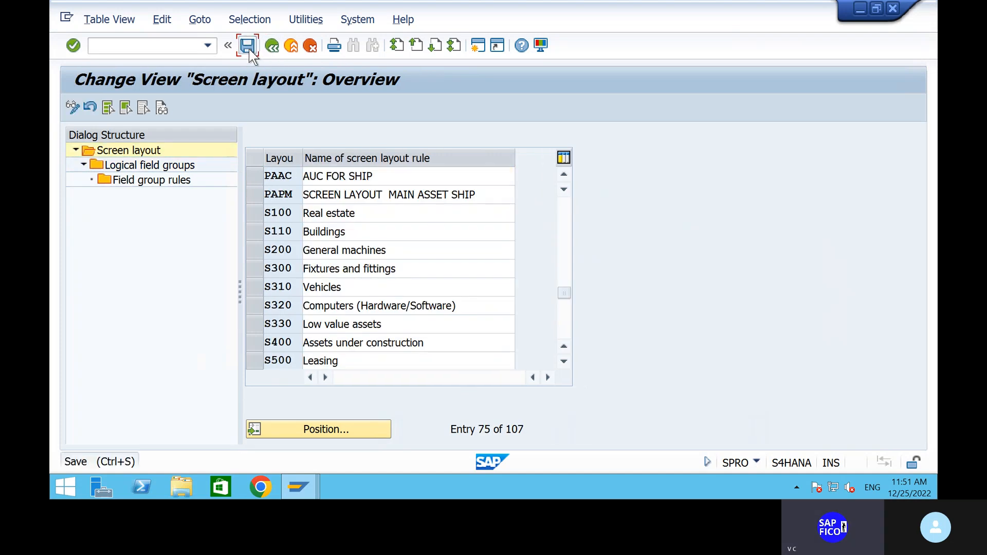
pyautogui.click(250, 49)
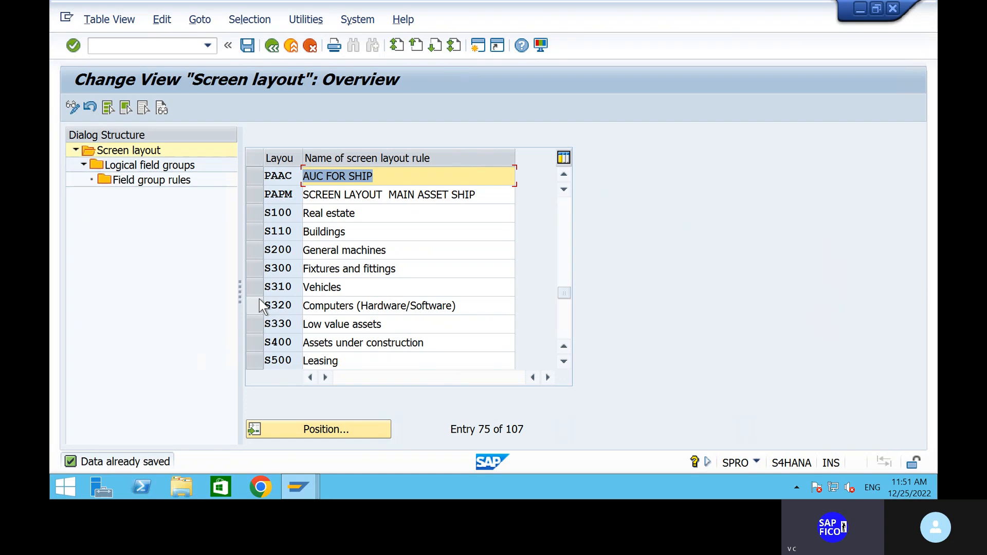
pyautogui.moveTo(608, 6)
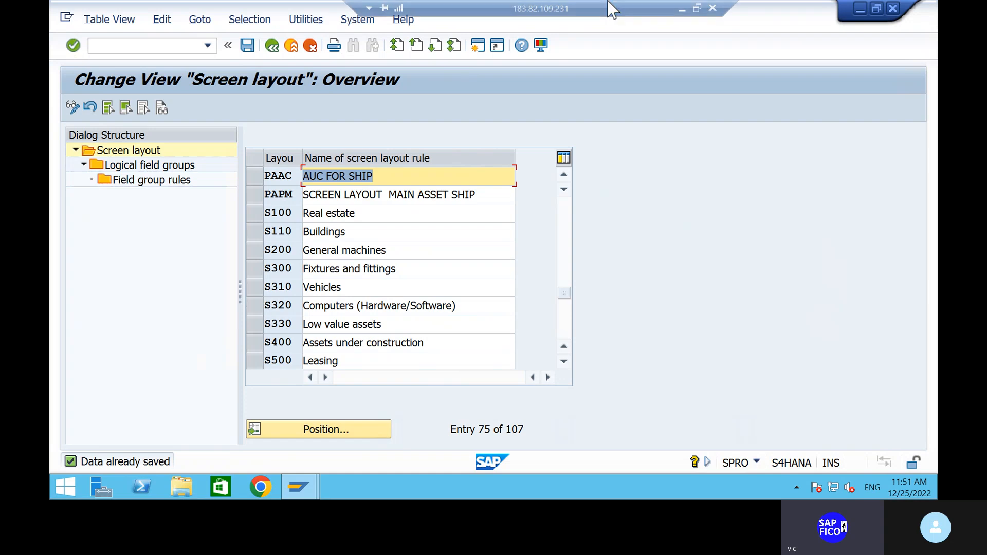
# - Check the configuration notes for the asset depreciation area screen layout step and open transaction AO21 in SAP
pyautogui.click(683, 6)
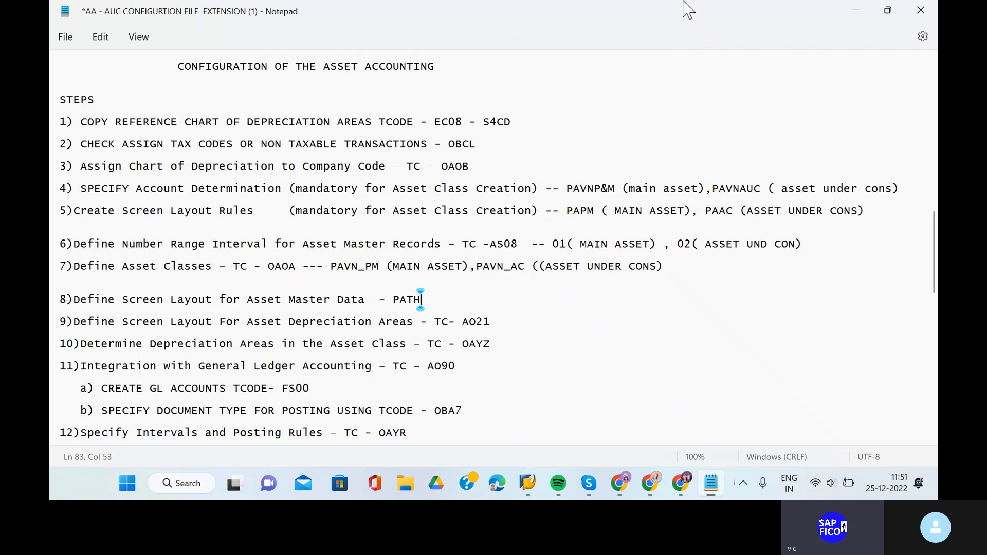
pyautogui.click(513, 322)
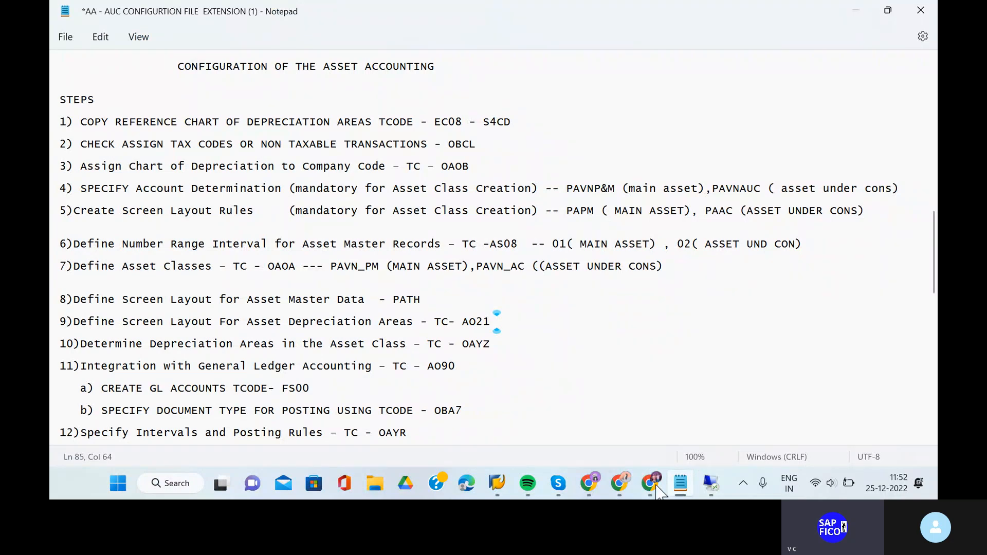
pyautogui.click(705, 489)
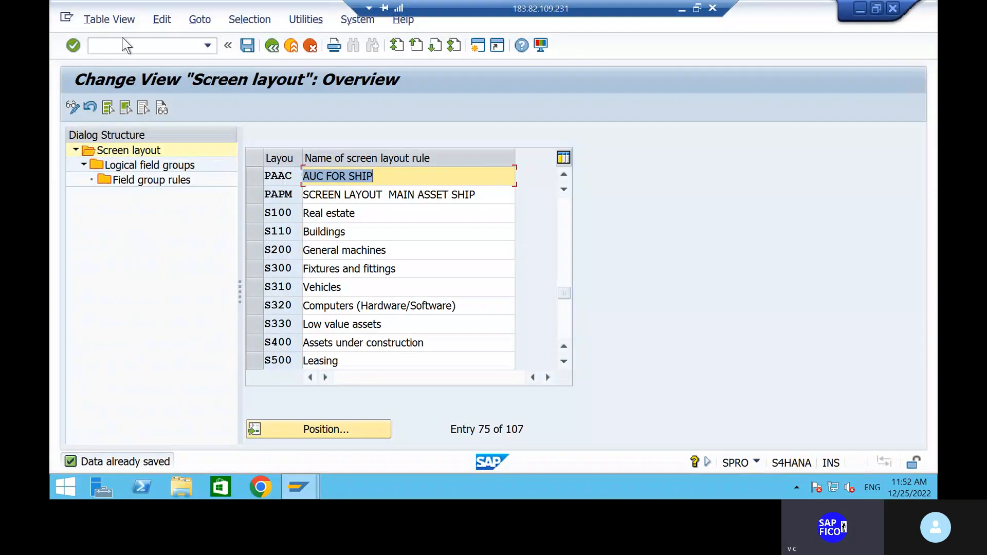
pyautogui.click(123, 45)
pyautogui.write('/NA')
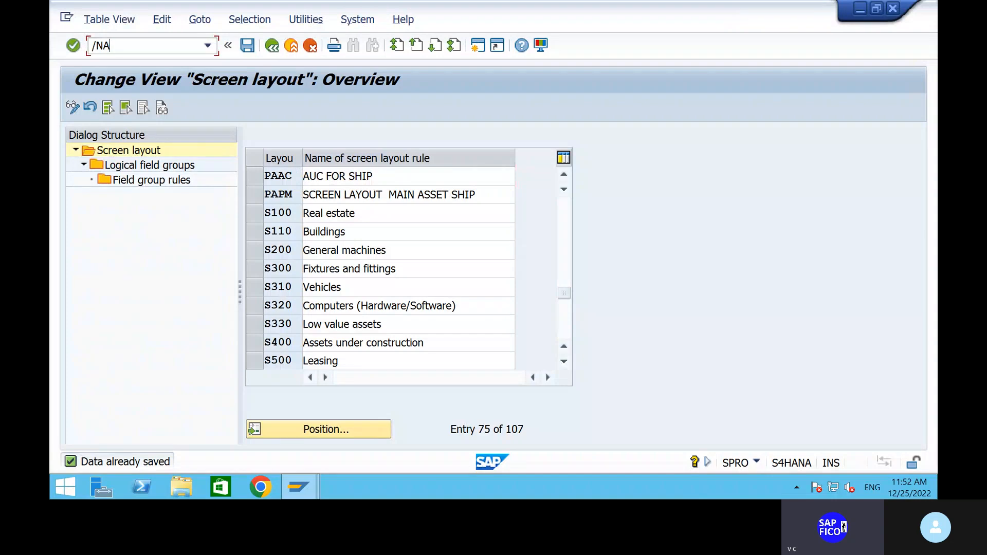
pyautogui.write('O21')
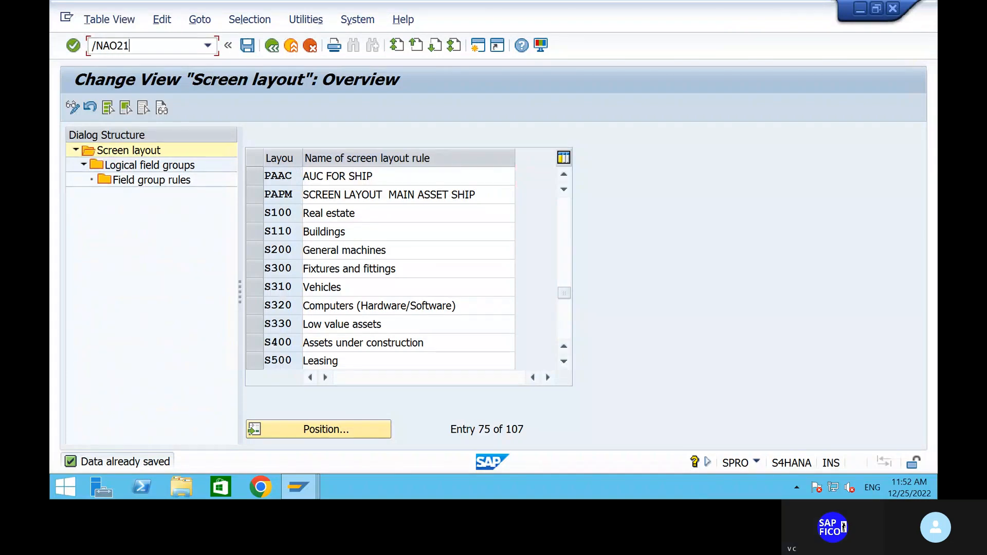
pyautogui.press('Return')
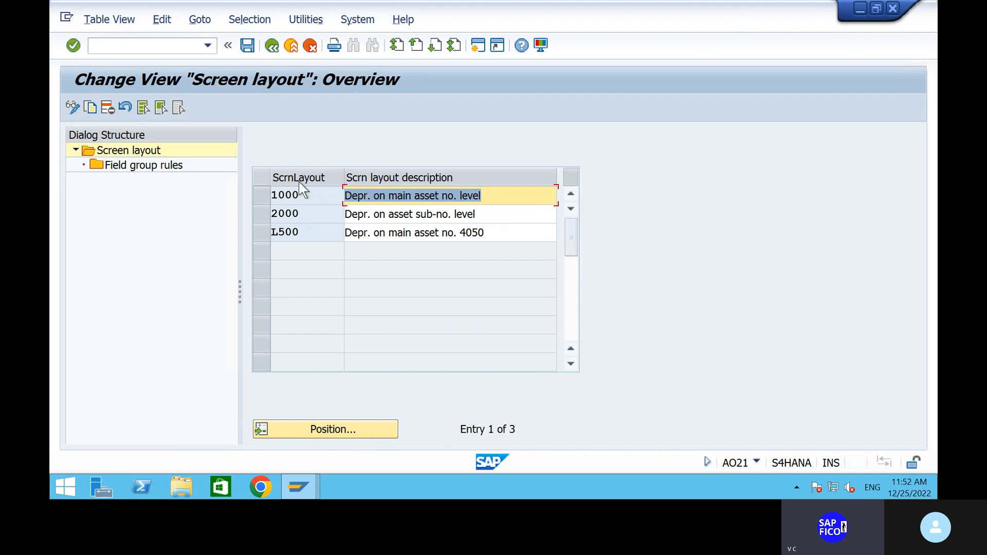
# - Select screen layout 2000 for depreciation on asset sub-number level, review its field group rules and save them
pyautogui.click(262, 233)
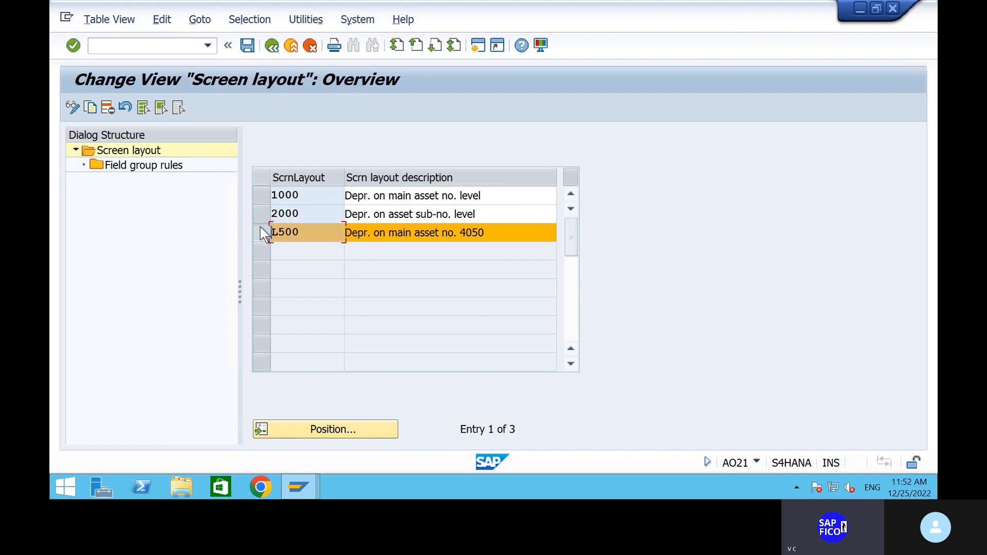
pyautogui.click(257, 215)
pyautogui.click(257, 230)
pyautogui.click(259, 218)
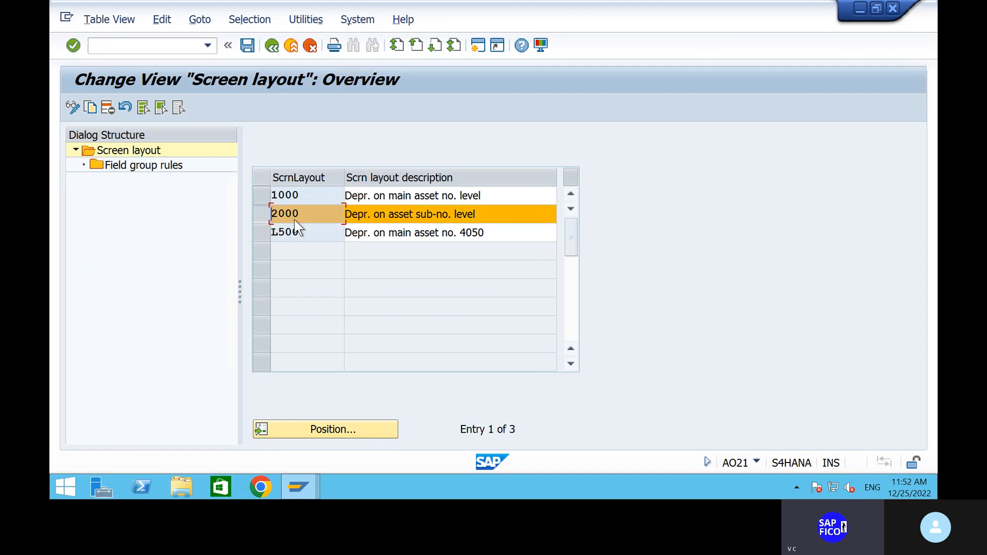
pyautogui.click(486, 216)
pyautogui.click(263, 215)
pyautogui.click(264, 215)
pyautogui.click(263, 215)
pyautogui.click(135, 166)
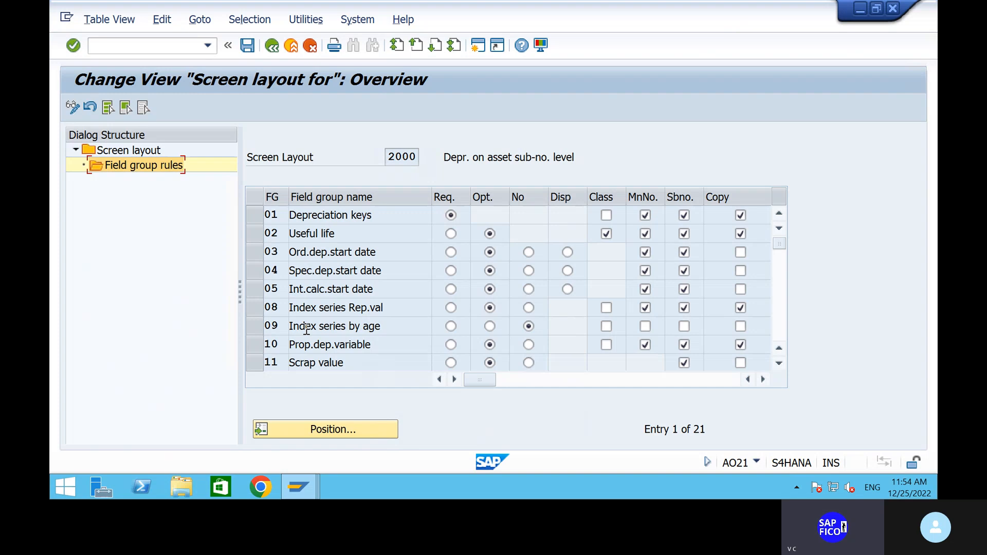
pyautogui.click(247, 46)
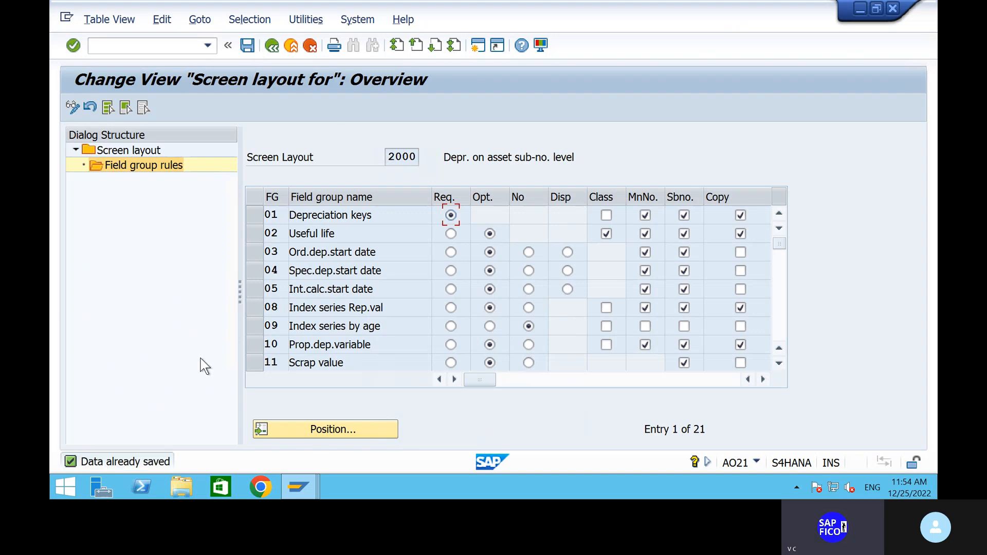
# - Check the configuration notes for the step determining depreciation areas in the asset class and open transaction OAYZ in SAP
pyautogui.moveTo(687, 8)
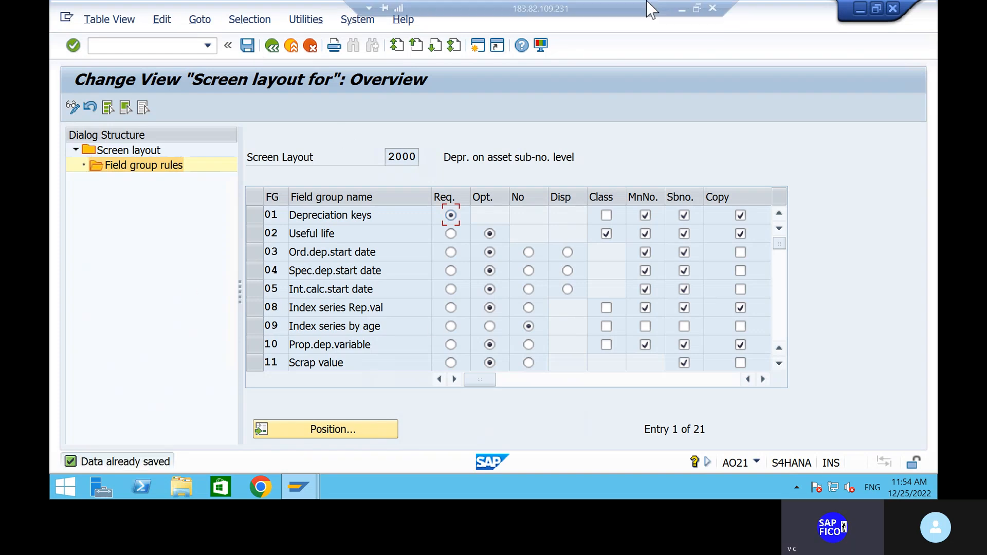
pyautogui.click(689, 8)
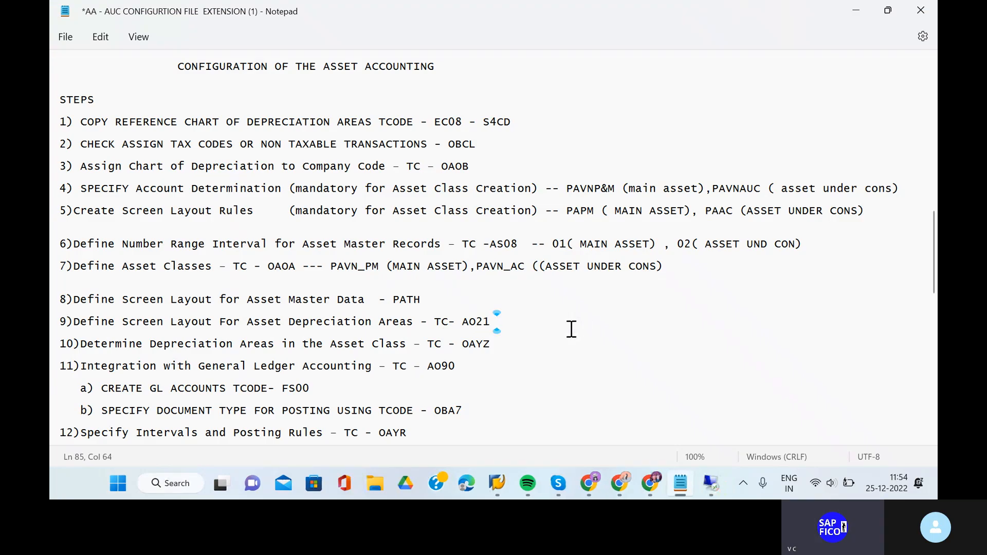
pyautogui.click(527, 343)
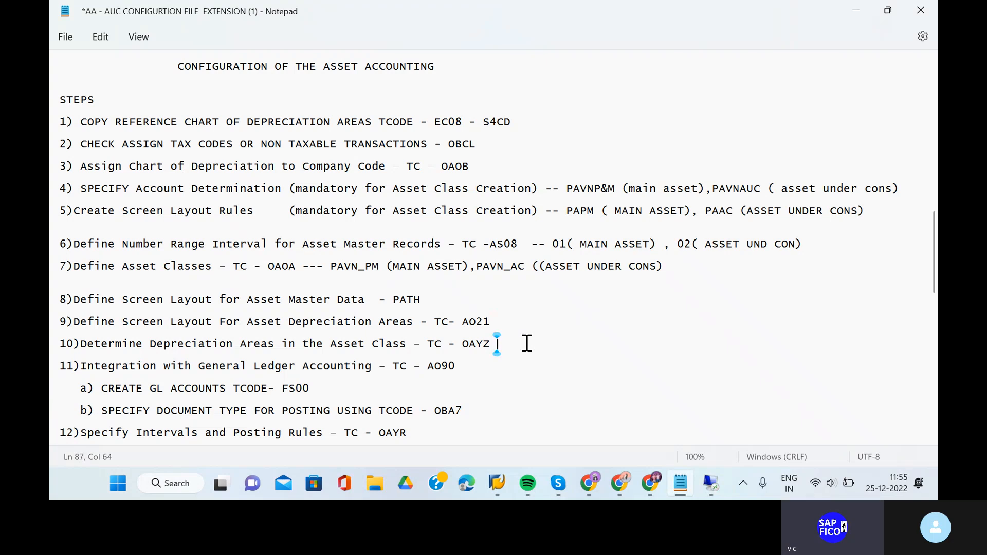
pyautogui.click(711, 484)
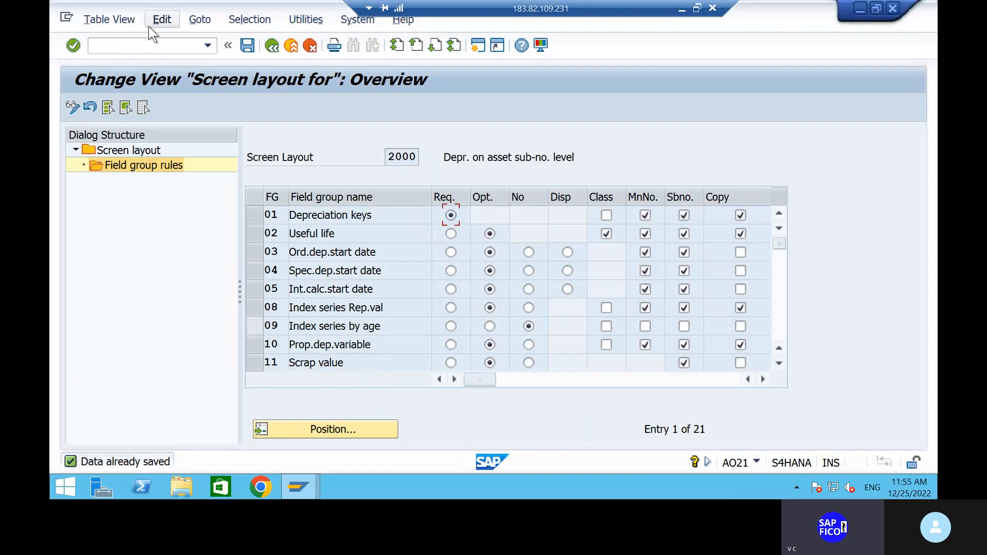
pyautogui.click(139, 46)
pyautogui.write('/N')
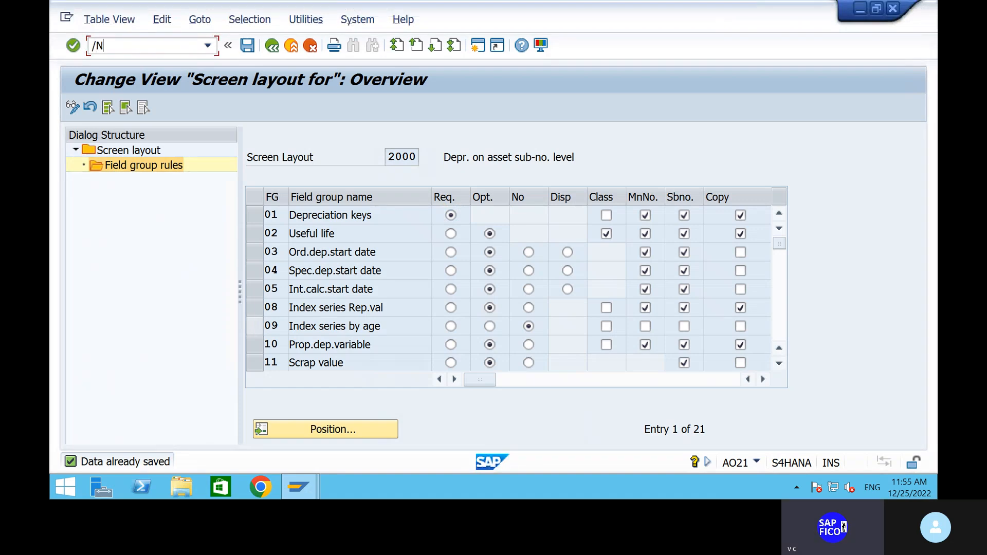
pyautogui.write('OAYZ')
pyautogui.press('Return')
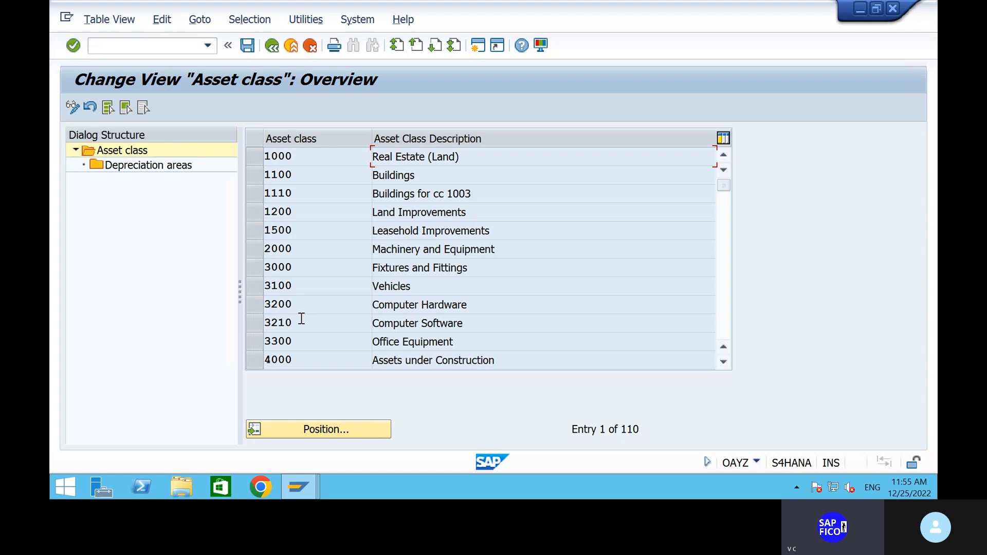
# - Position the asset class list on PAVN, select class PAVN_PM and open its depreciation areas
pyautogui.click(314, 431)
pyautogui.write('P')
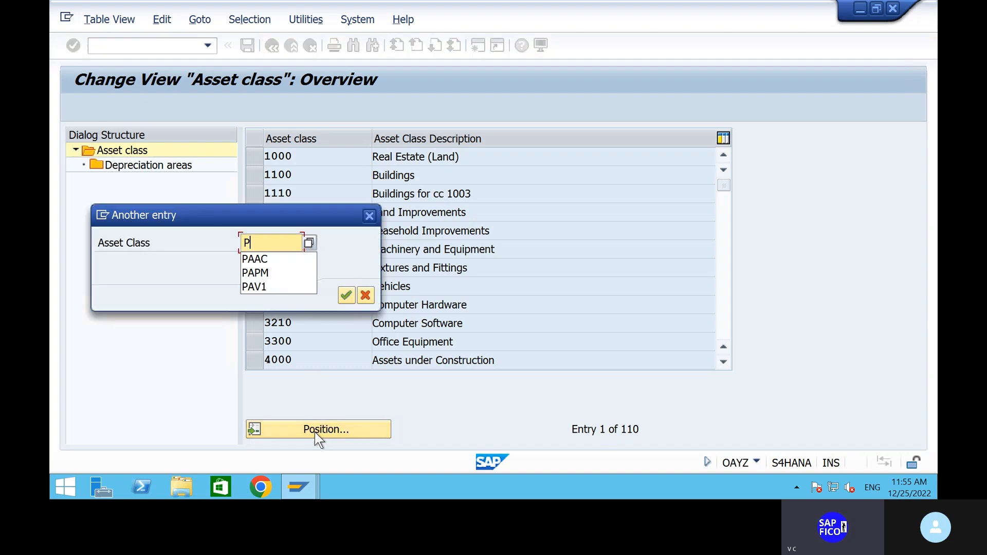
pyautogui.write('AVN')
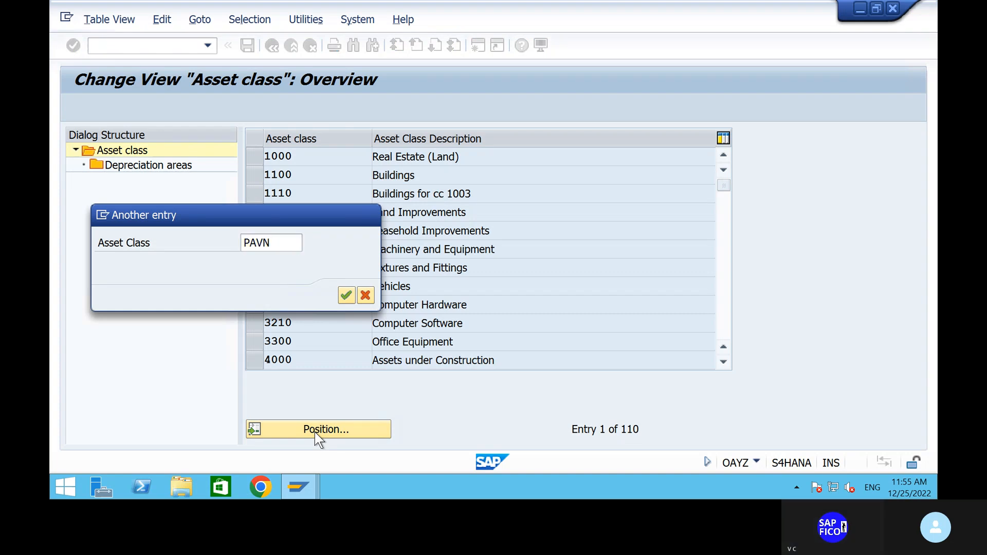
pyautogui.press('Return')
pyautogui.click(257, 173)
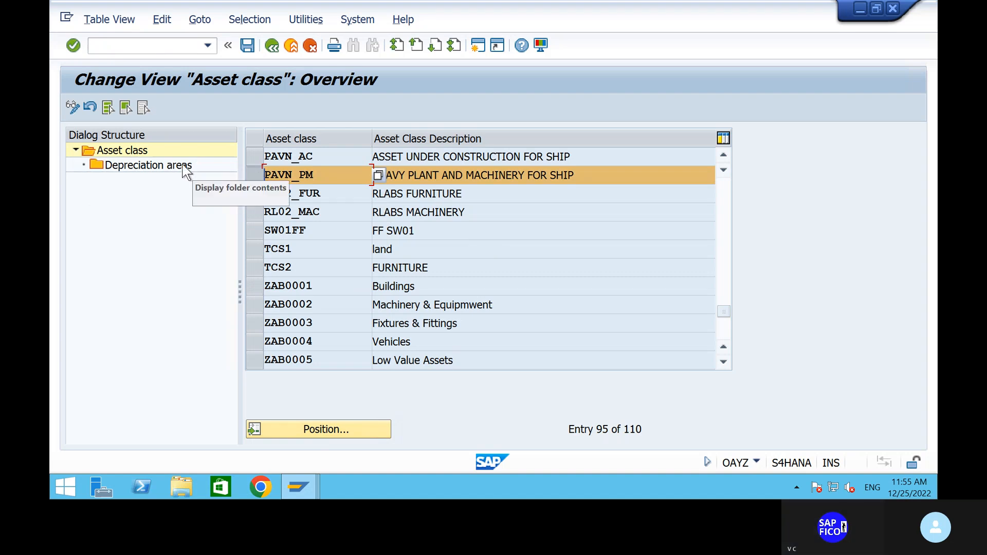
pyautogui.click(556, 175)
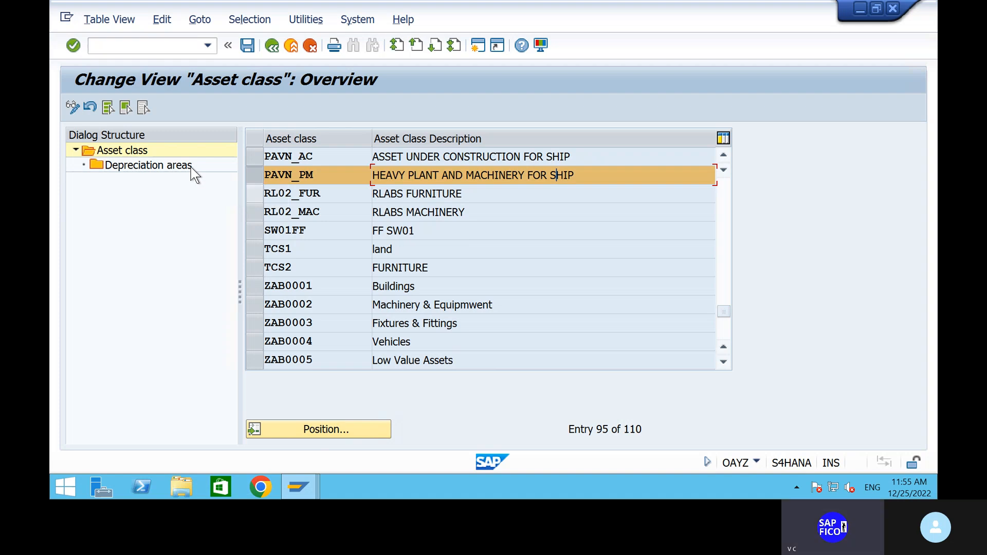
pyautogui.click(150, 168)
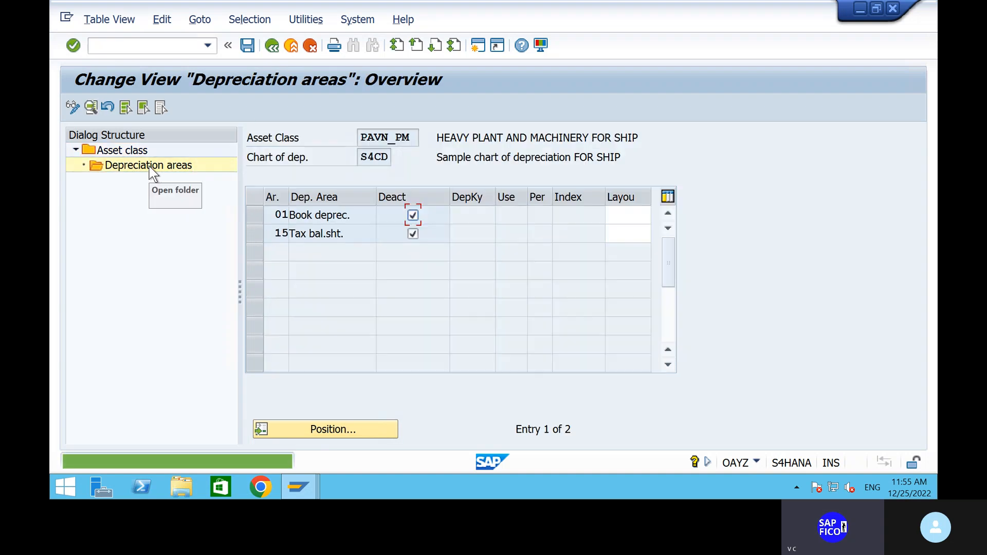
# - Assign screen layout 2000 to depreciation areas 01 and 15 of asset class PAVN_PM
pyautogui.click(619, 216)
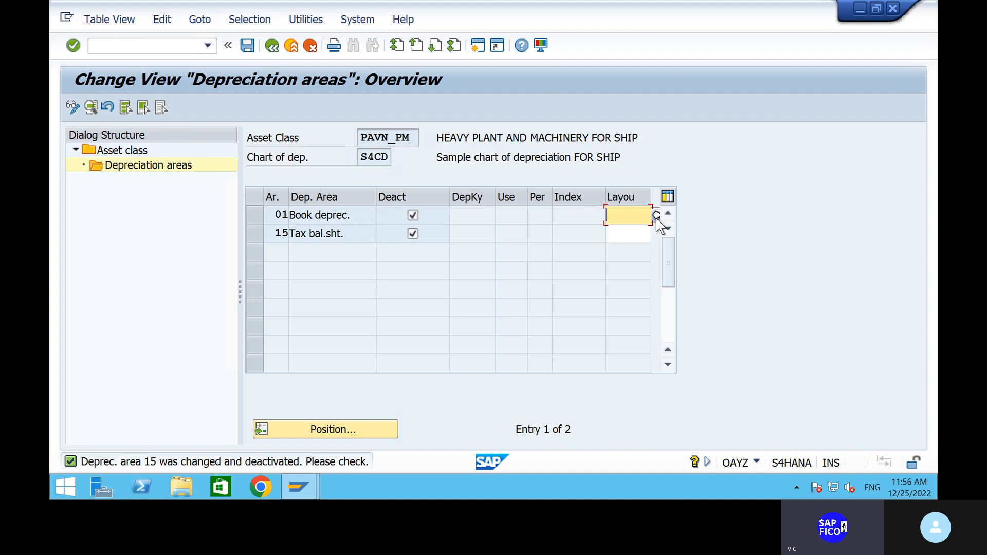
pyautogui.click(656, 215)
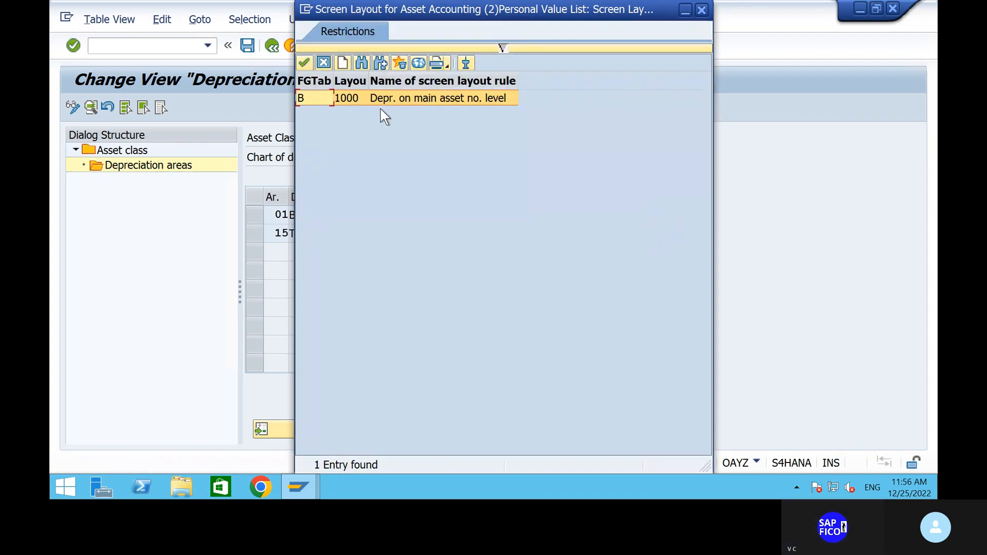
pyautogui.click(702, 10)
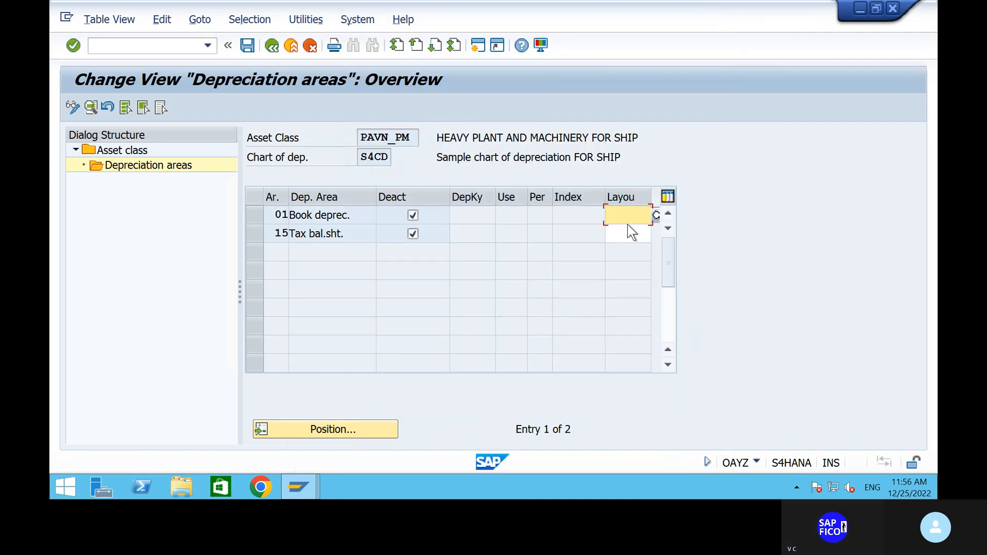
pyautogui.write('2000')
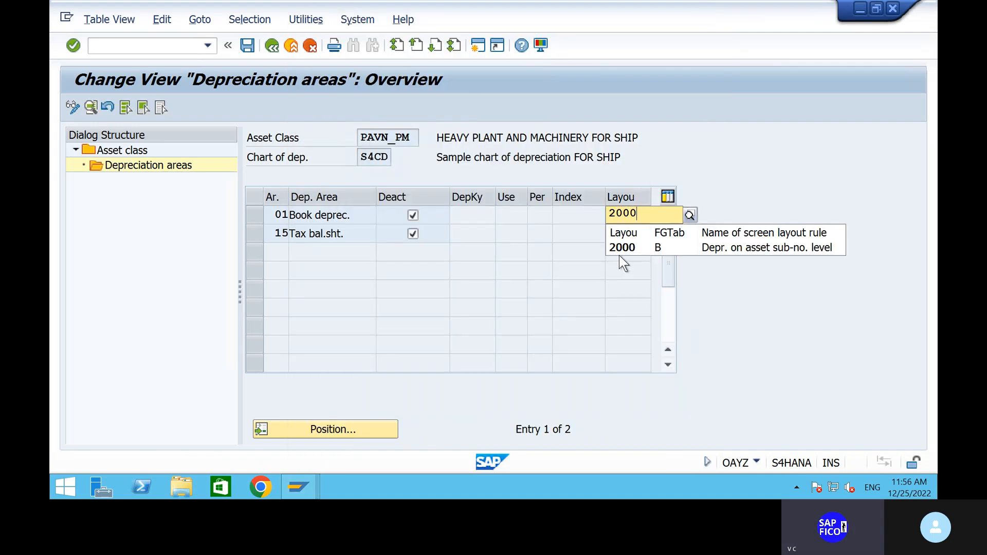
pyautogui.click(635, 249)
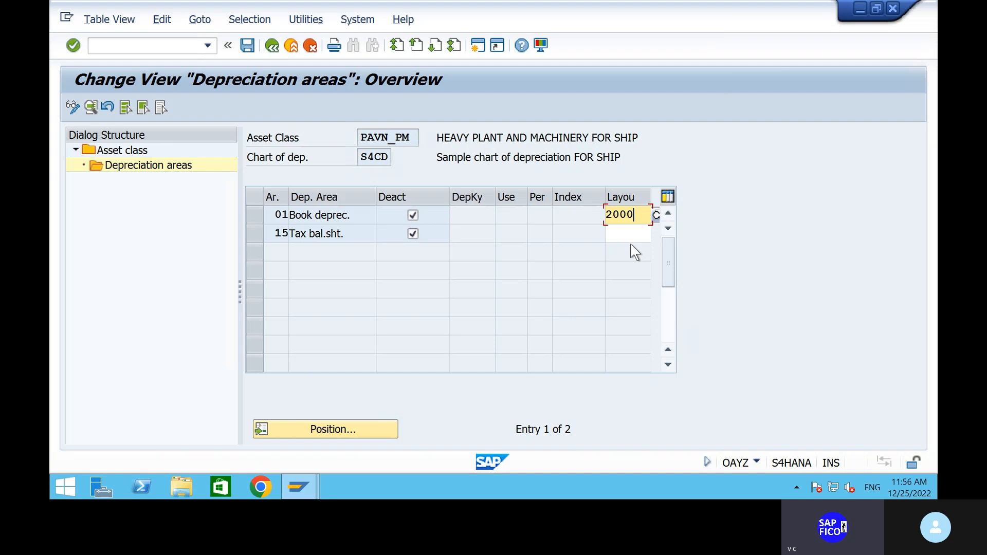
pyautogui.press('Return')
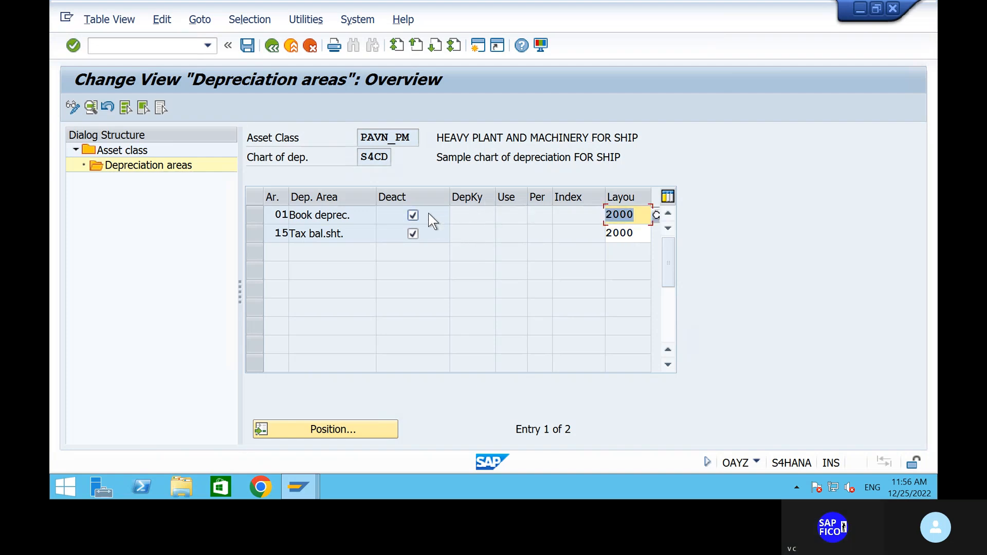
# - Clear the deactivation of depreciation areas 01 and 15 and review the details of area 15
pyautogui.click(413, 215)
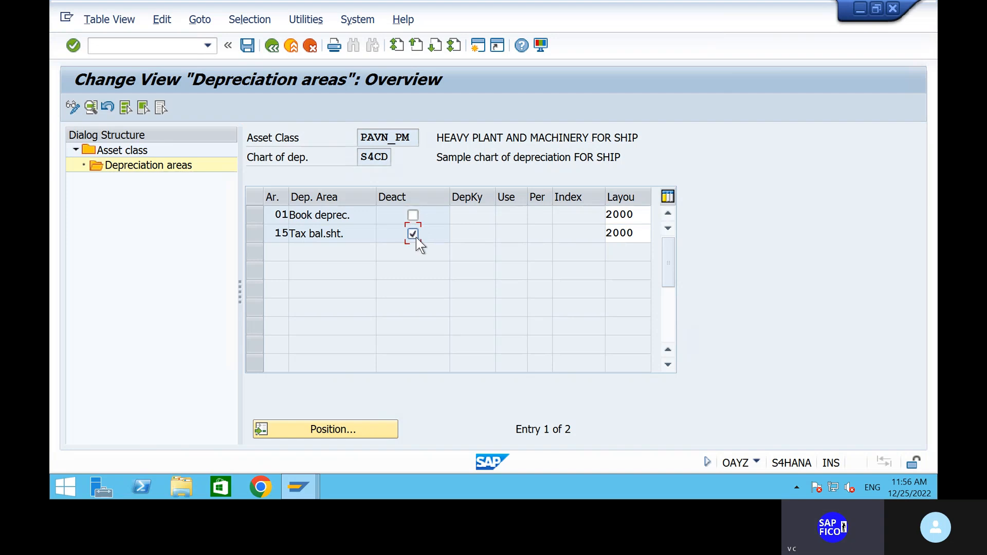
pyautogui.doubleClick(415, 237)
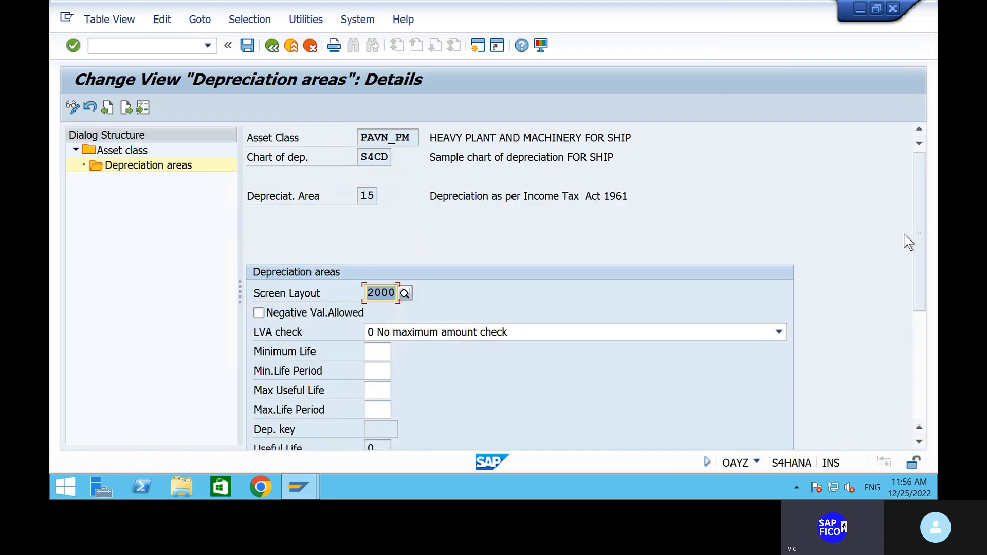
pyautogui.click(920, 345)
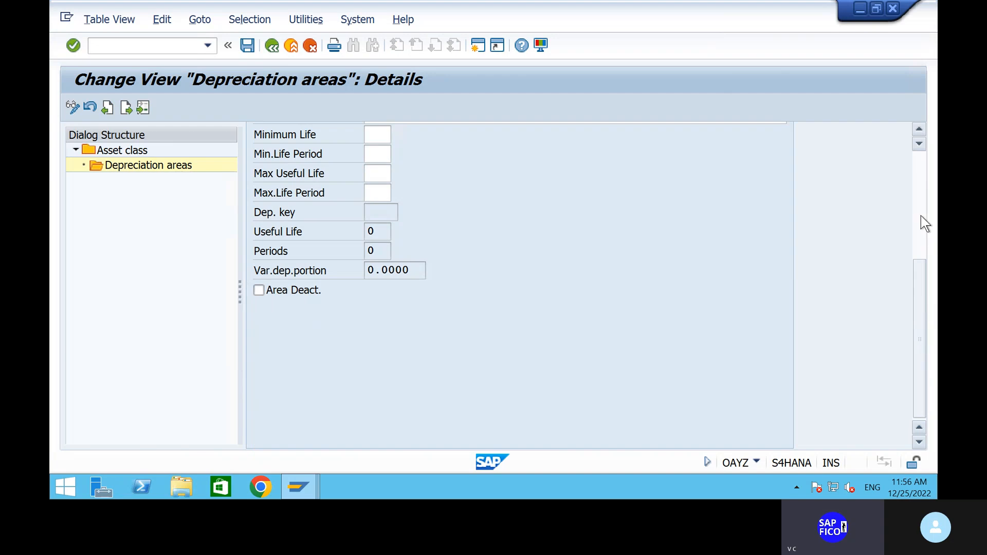
pyautogui.click(921, 182)
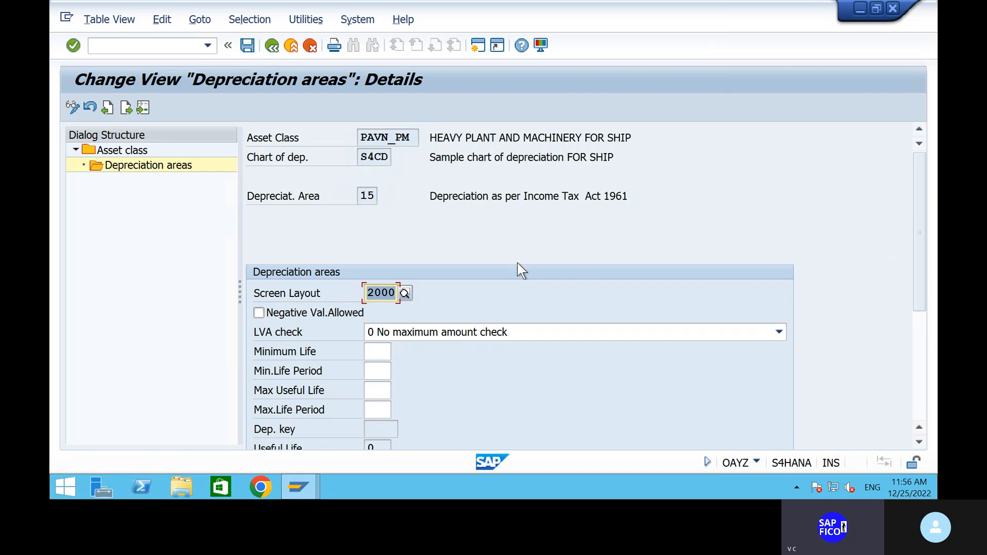
pyautogui.scroll(-2, 573, 409)
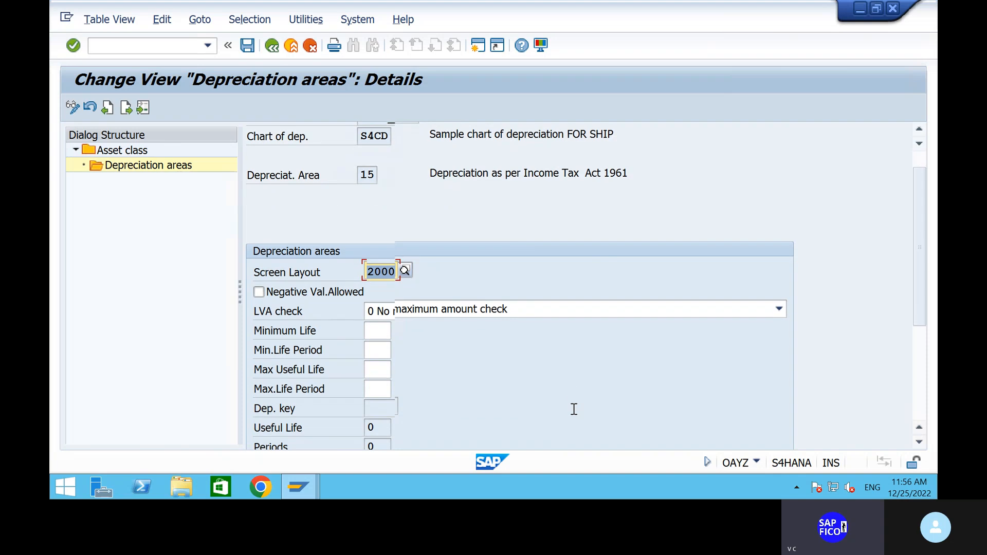
pyautogui.scroll(-1, 573, 408)
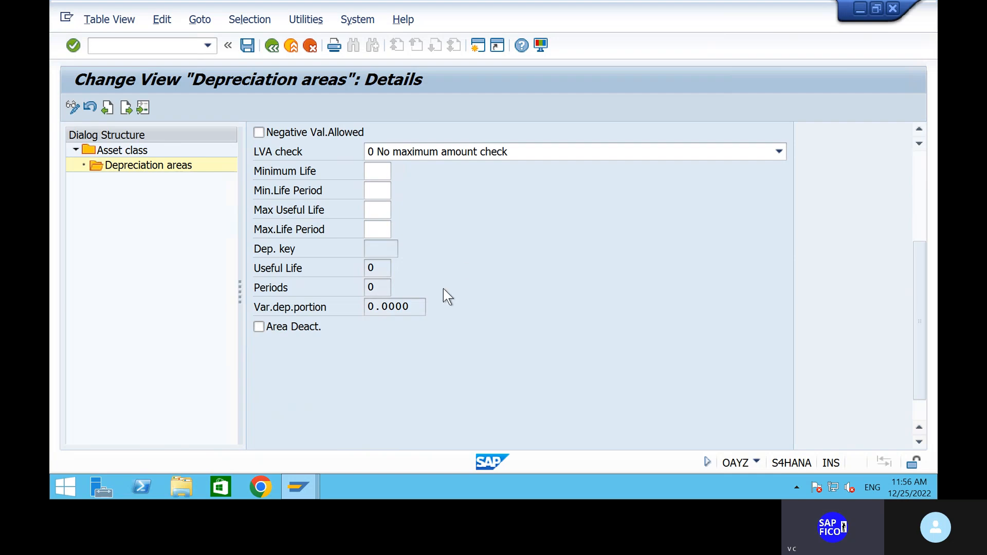
# - Save the depreciation area settings of asset class PAVN_PM under the proposed customizing request
pyautogui.click(247, 45)
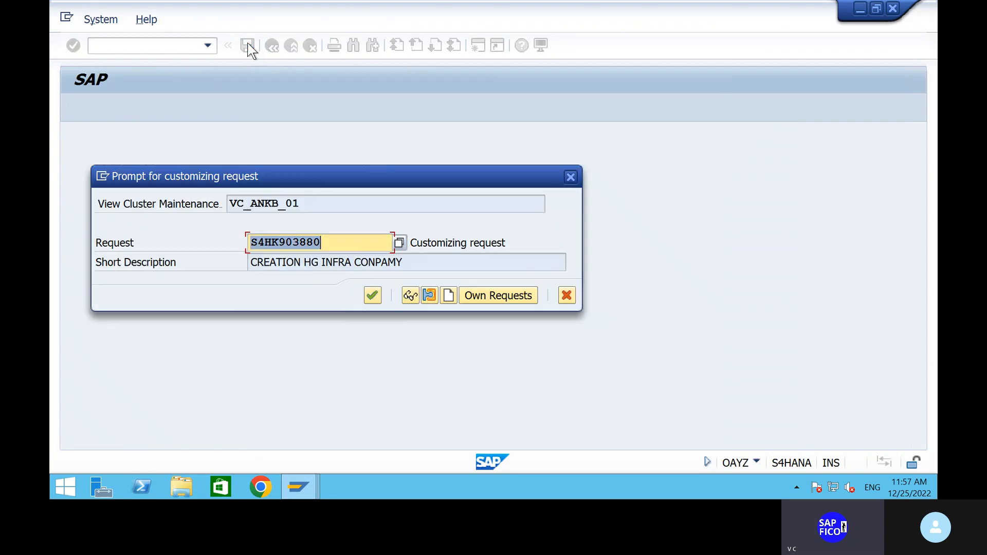
pyautogui.click(372, 295)
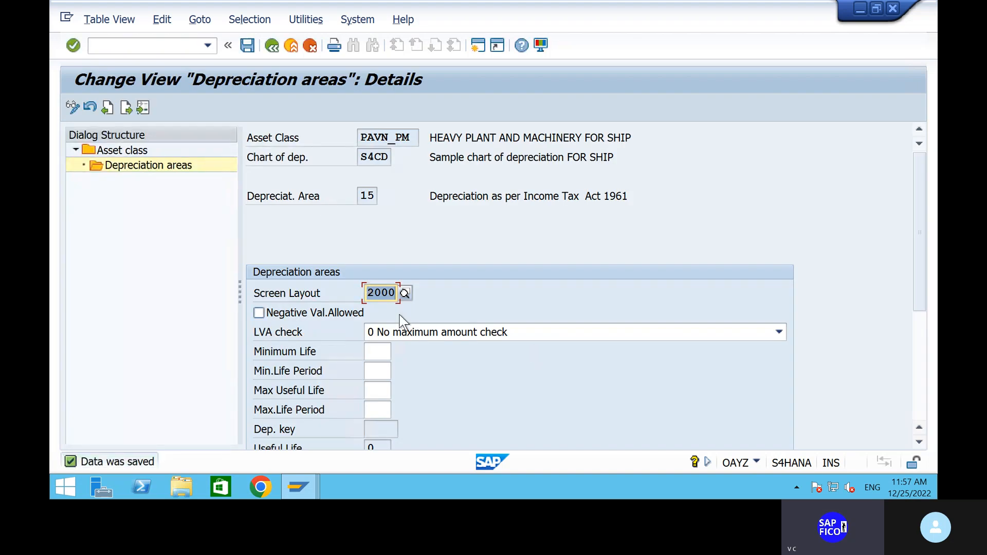
# - Return to the asset class list, select class PAVN_AC and open its depreciation areas
pyautogui.click(271, 47)
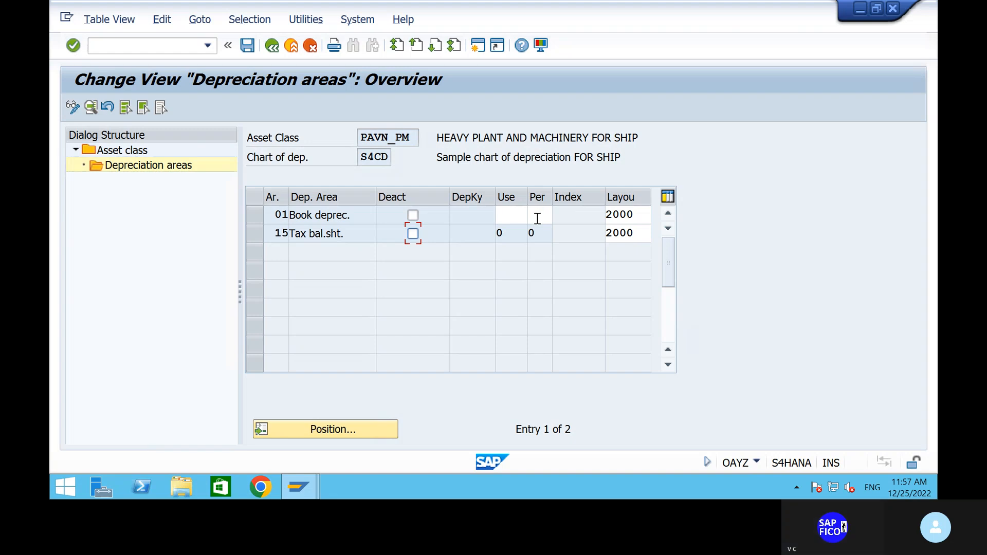
pyautogui.click(273, 47)
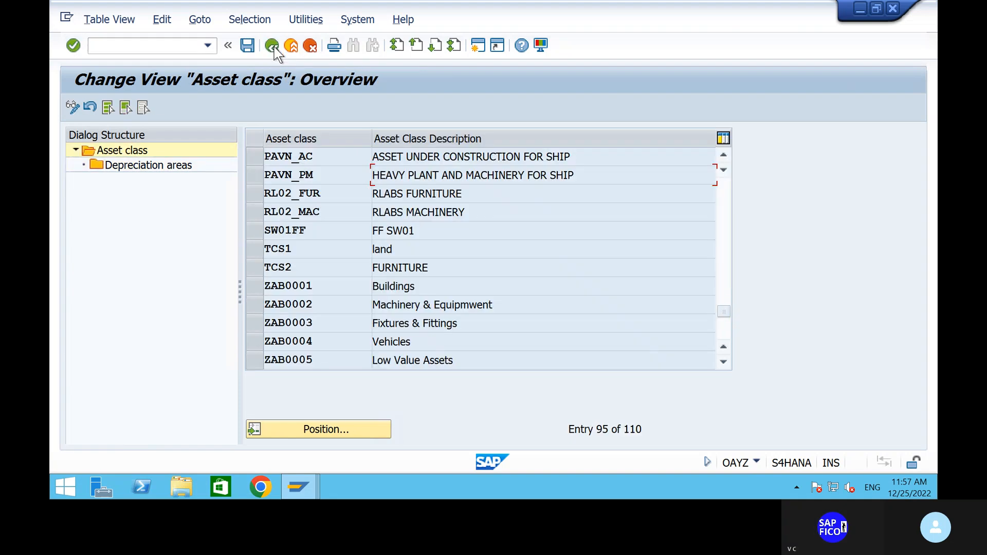
pyautogui.click(255, 156)
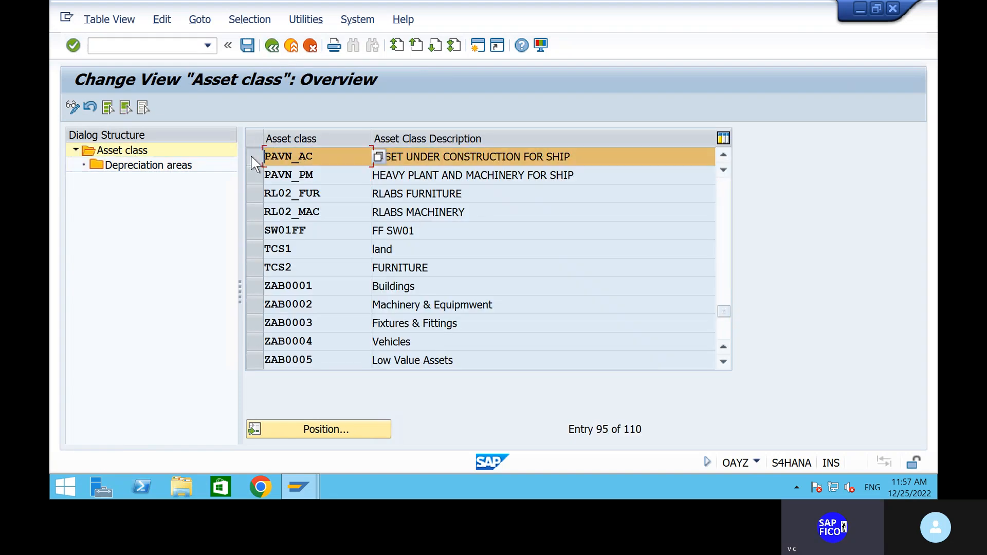
pyautogui.doubleClick(165, 168)
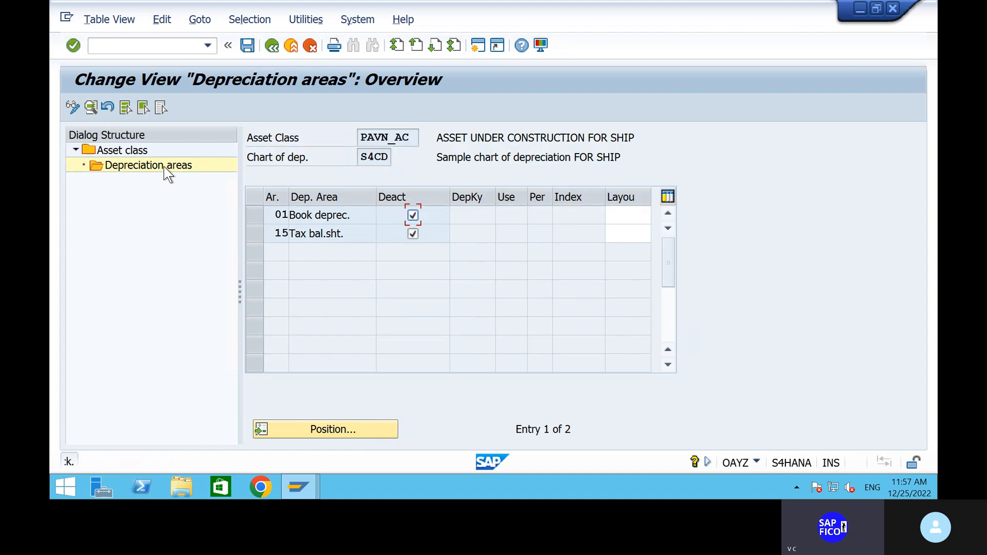
# - Assign screen layout 2000 to depreciation areas 01 and 15 of asset class PAVN_AC
pyautogui.click(625, 215)
pyautogui.write('2000')
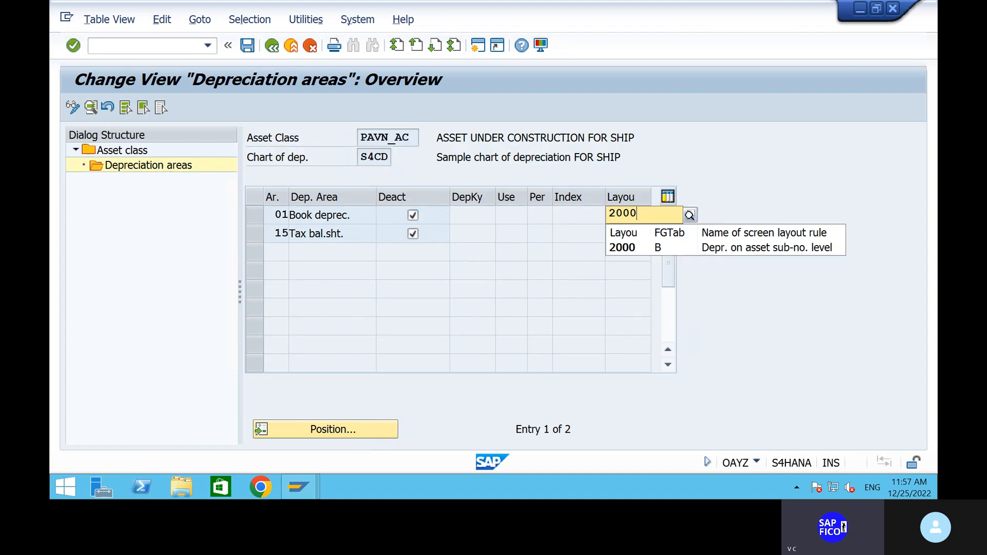
pyautogui.click(615, 248)
pyautogui.click(615, 238)
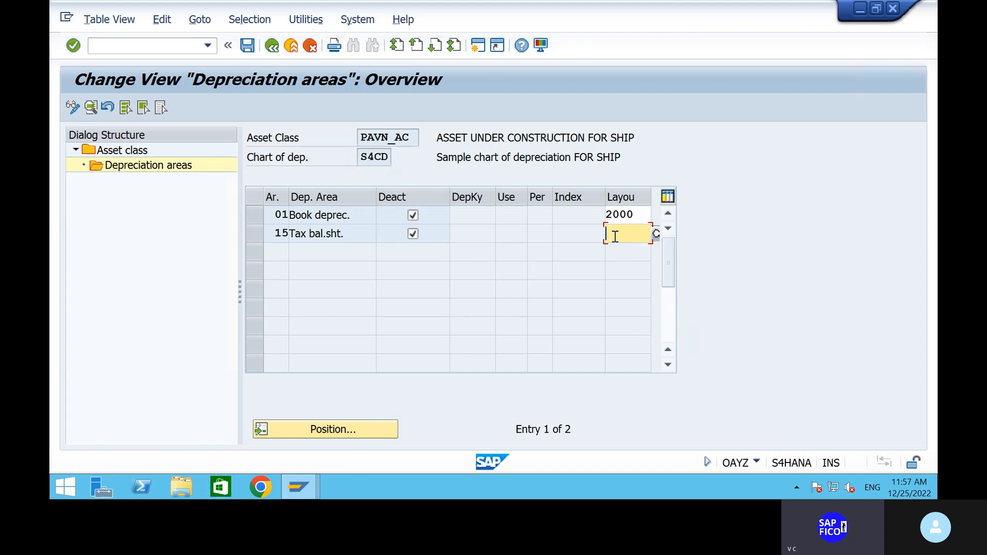
pyautogui.write('2')
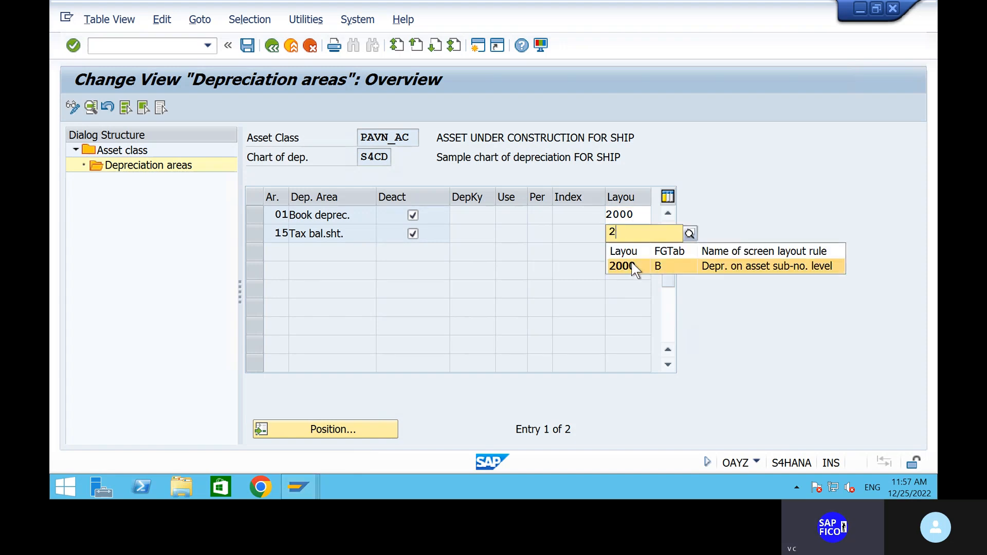
pyautogui.click(636, 267)
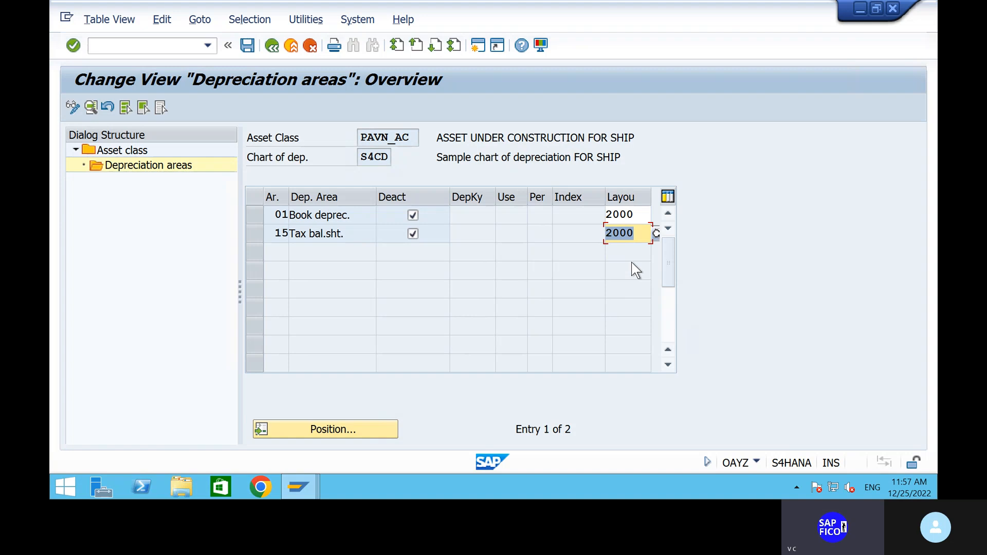
# - Clear the deactivation of depreciation areas 01 and 15 for PAVN_AC, save the settings and return to the asset class list
pyautogui.click(413, 214)
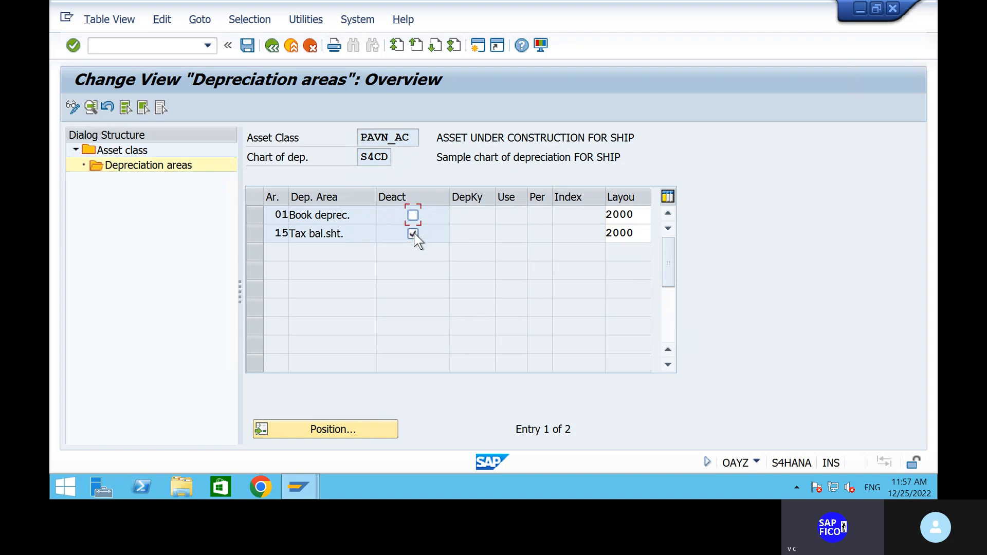
pyautogui.click(413, 234)
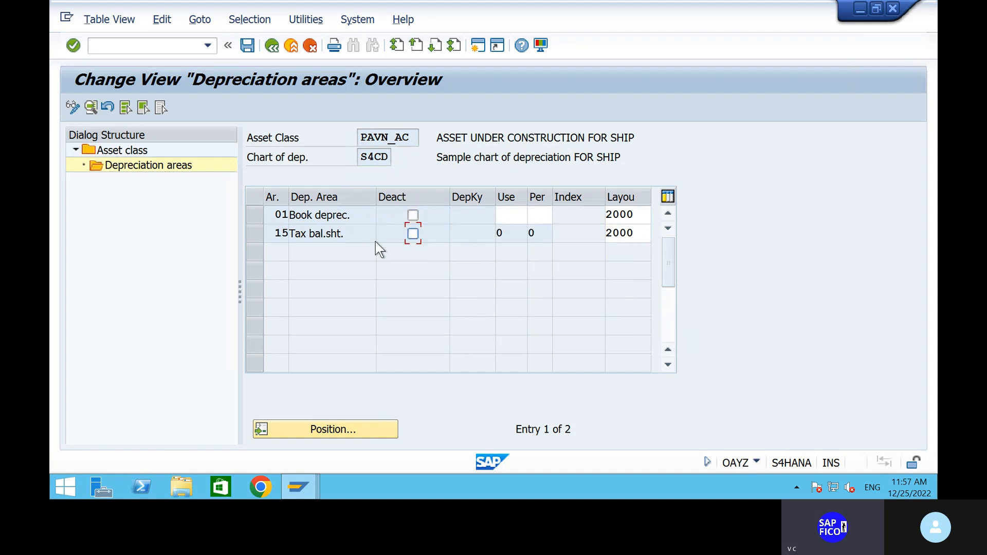
pyautogui.click(247, 45)
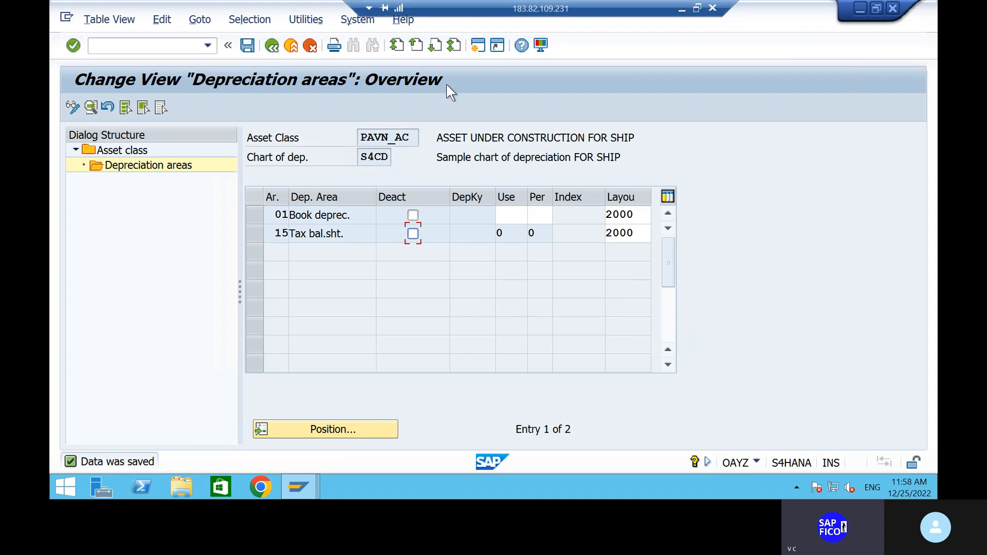
pyautogui.click(248, 46)
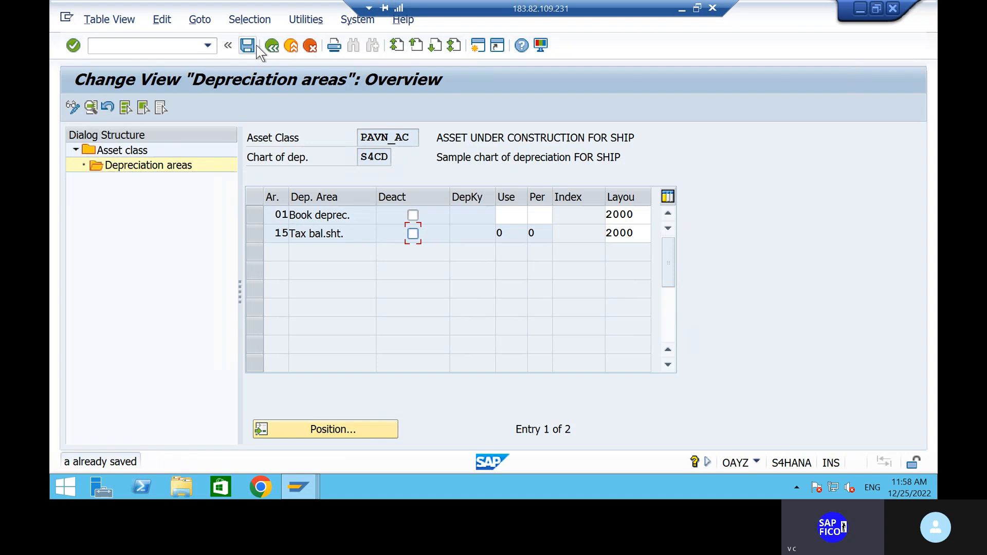
pyautogui.click(273, 45)
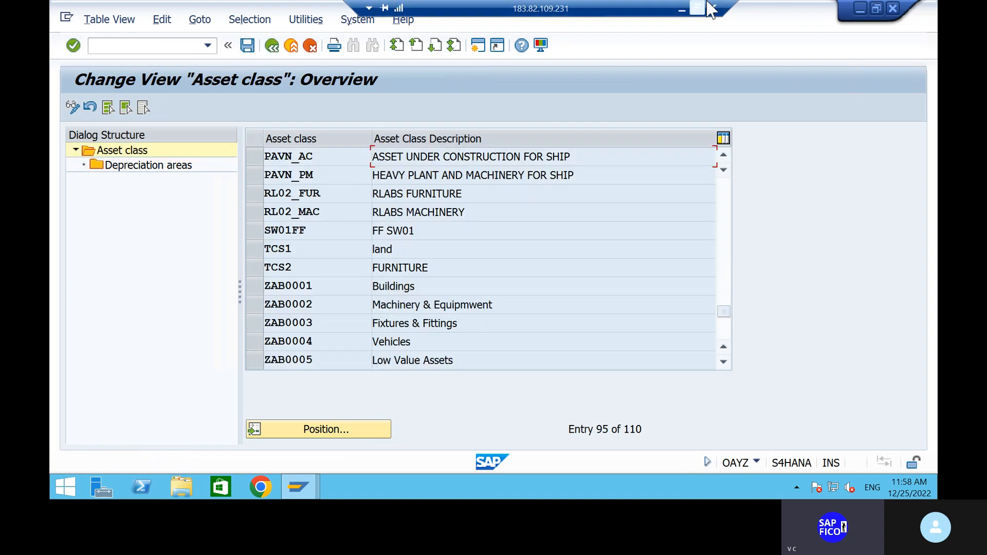
# - Switch to the Notepad configuration file and review the steps from 11, Integration with General Ledger Accounting, onward
pyautogui.click(683, 9)
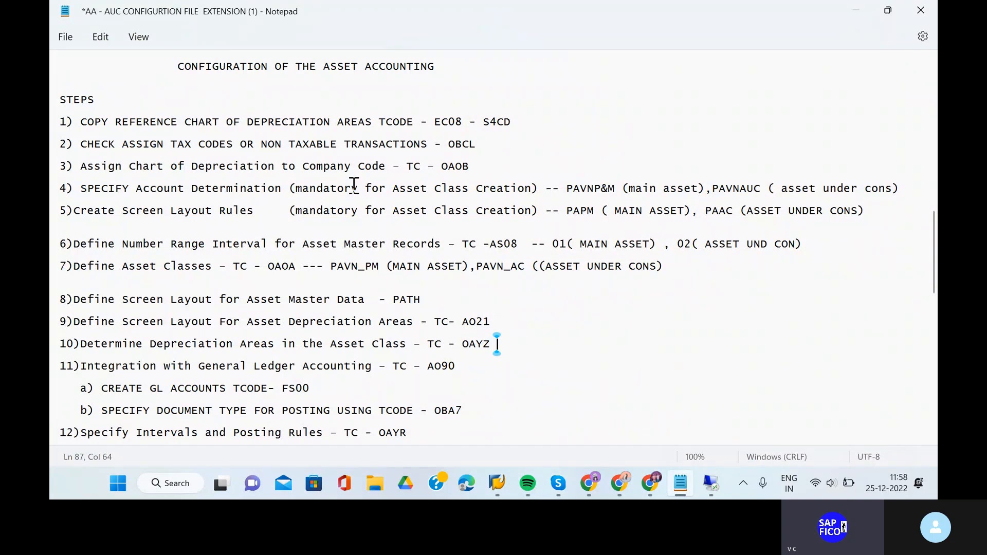
pyautogui.click(472, 375)
pyautogui.scroll(-3, 471, 375)
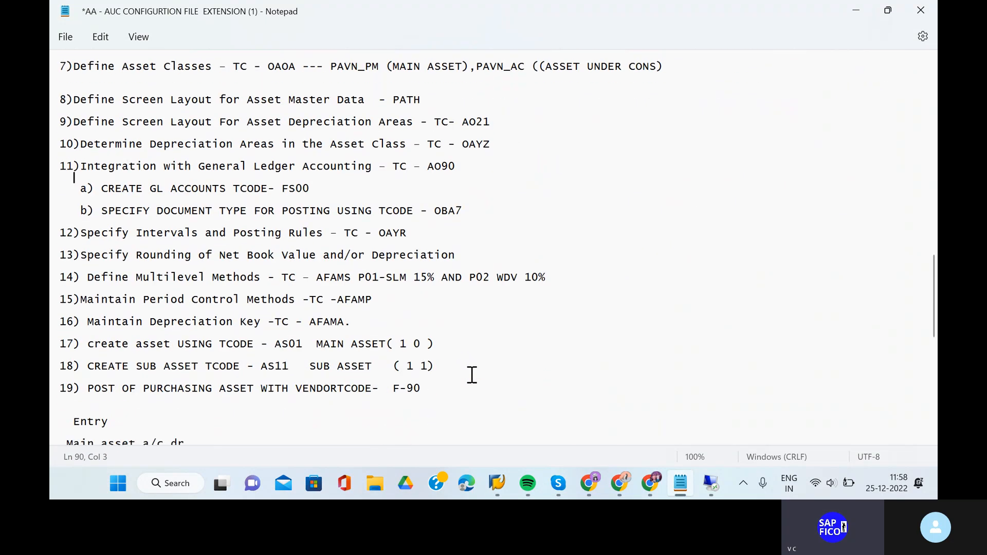
pyautogui.scroll(-1, 472, 375)
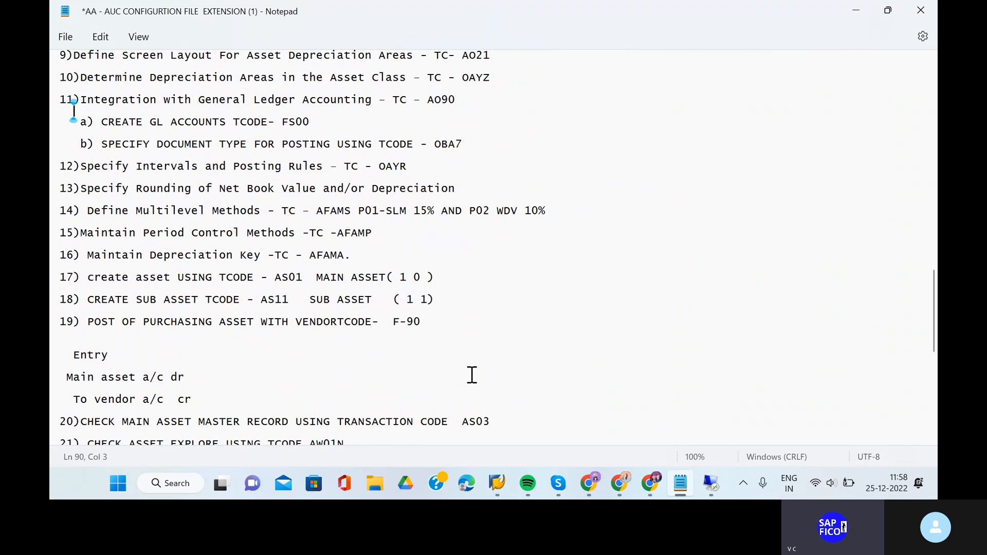